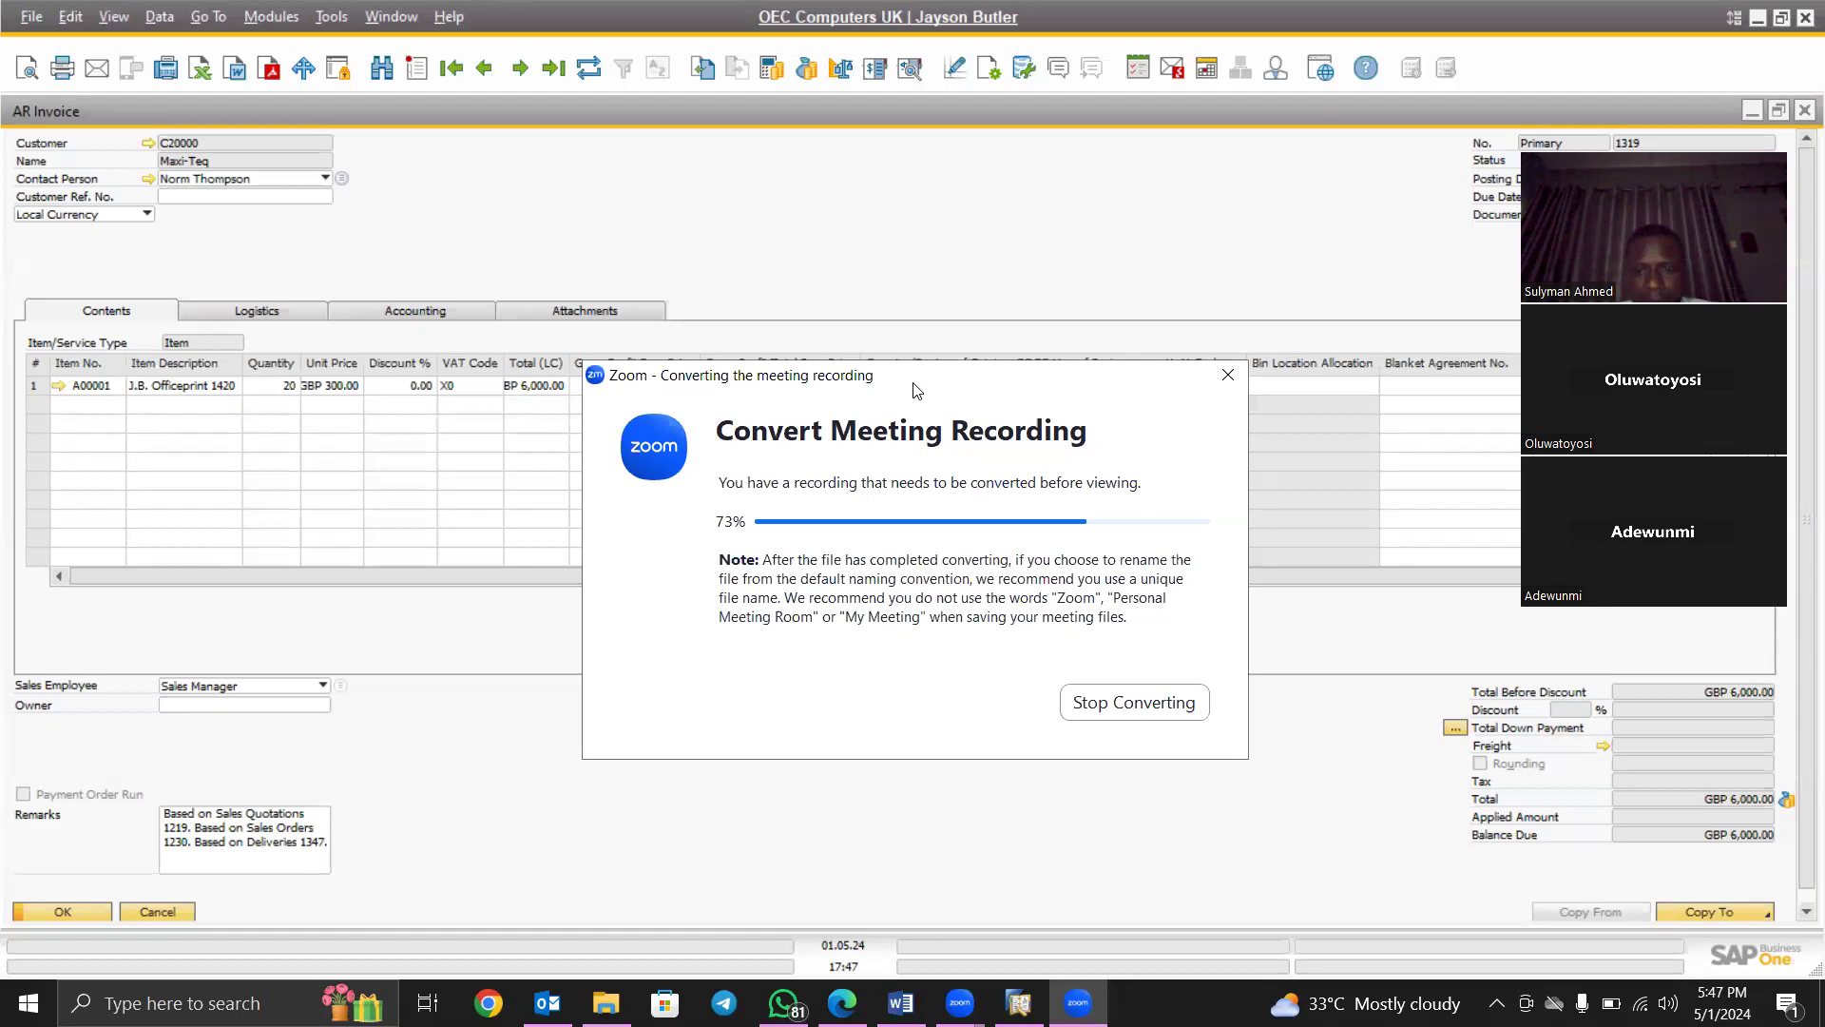
# Open a new Incoming Payments form (number 1120) from Banking and maximize it
pyautogui.moveTo(913, 383); pyautogui.dragTo(1187, 971)
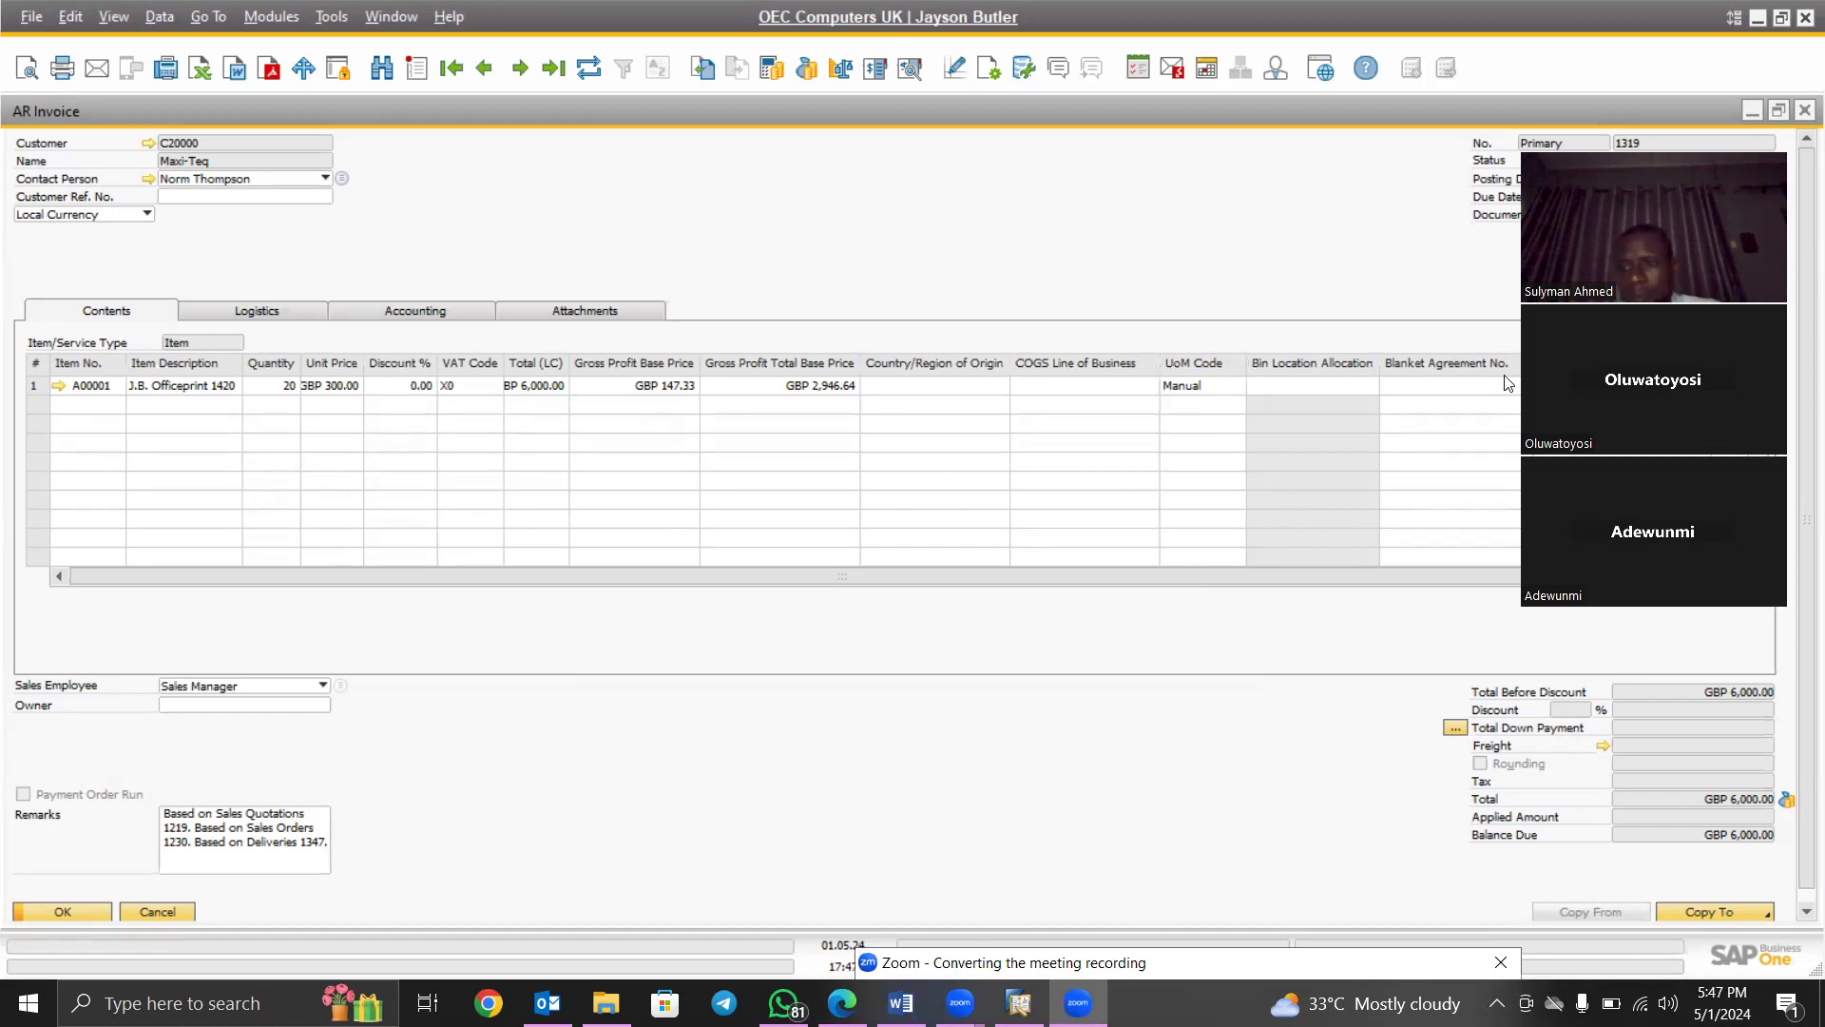
pyautogui.scroll(-1, 1799, 649)
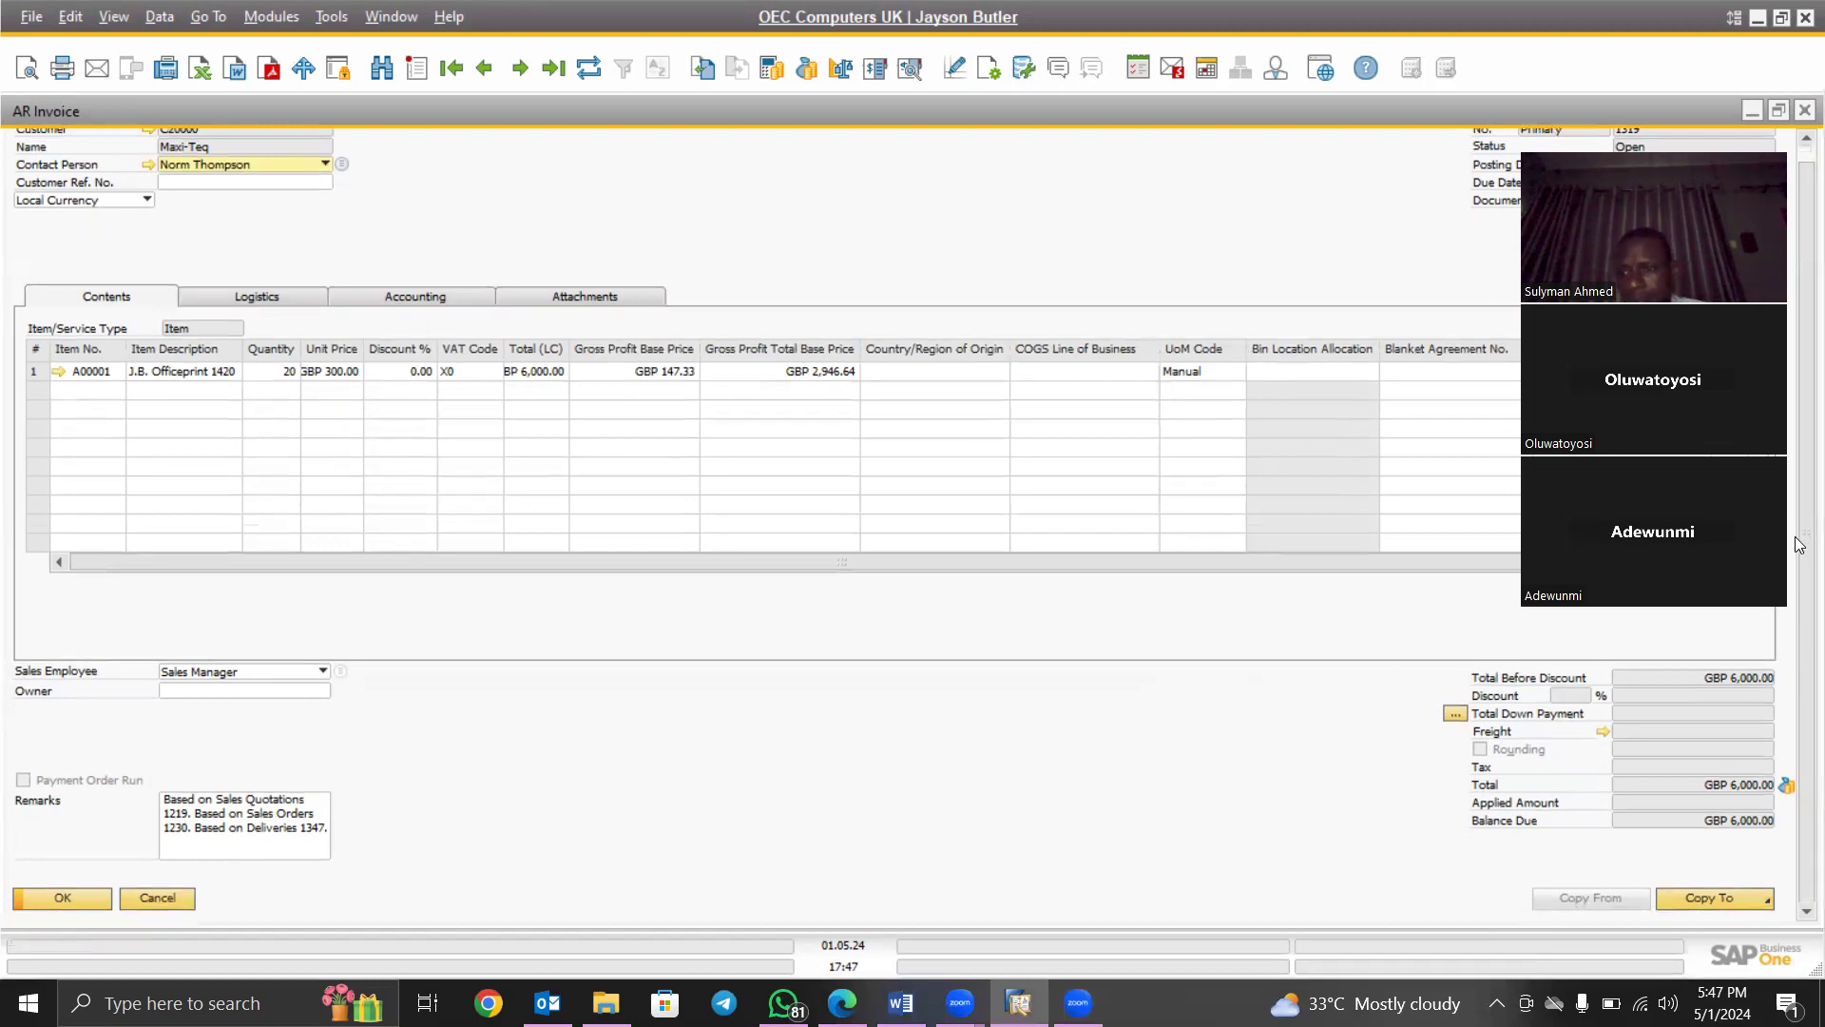
pyautogui.scroll(1, 1800, 463)
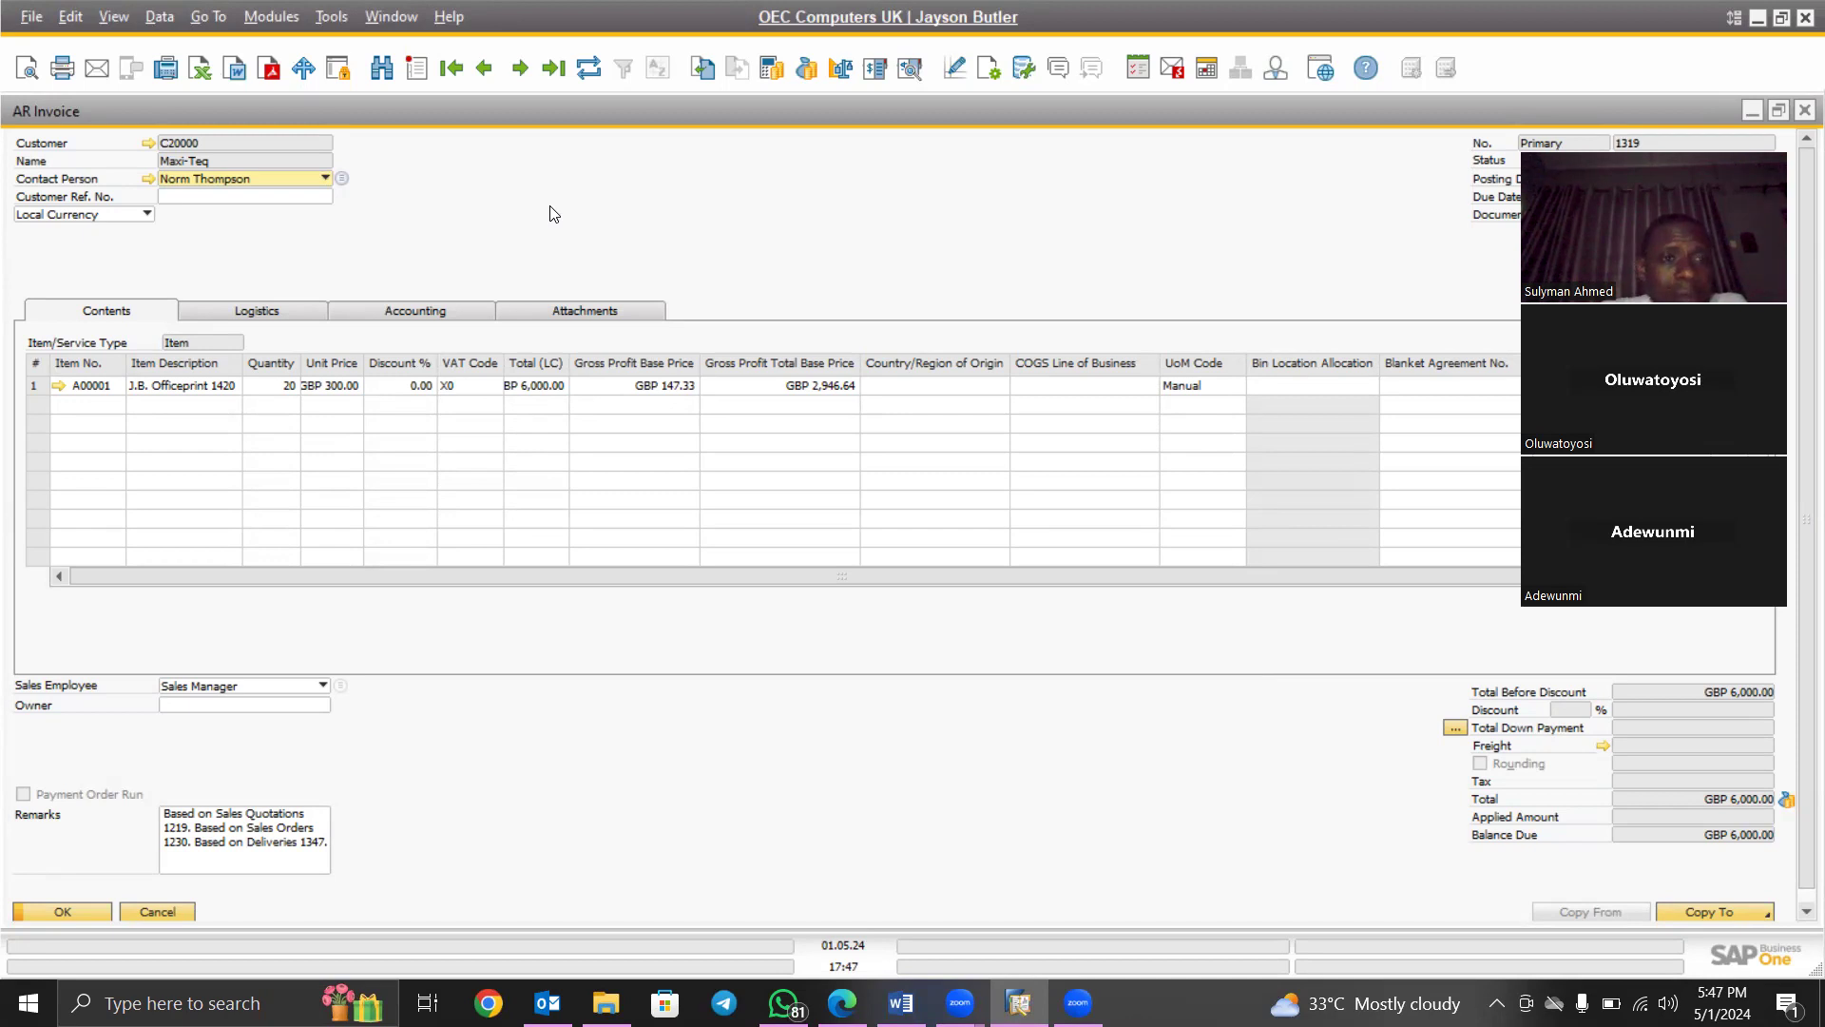
pyautogui.click(272, 19)
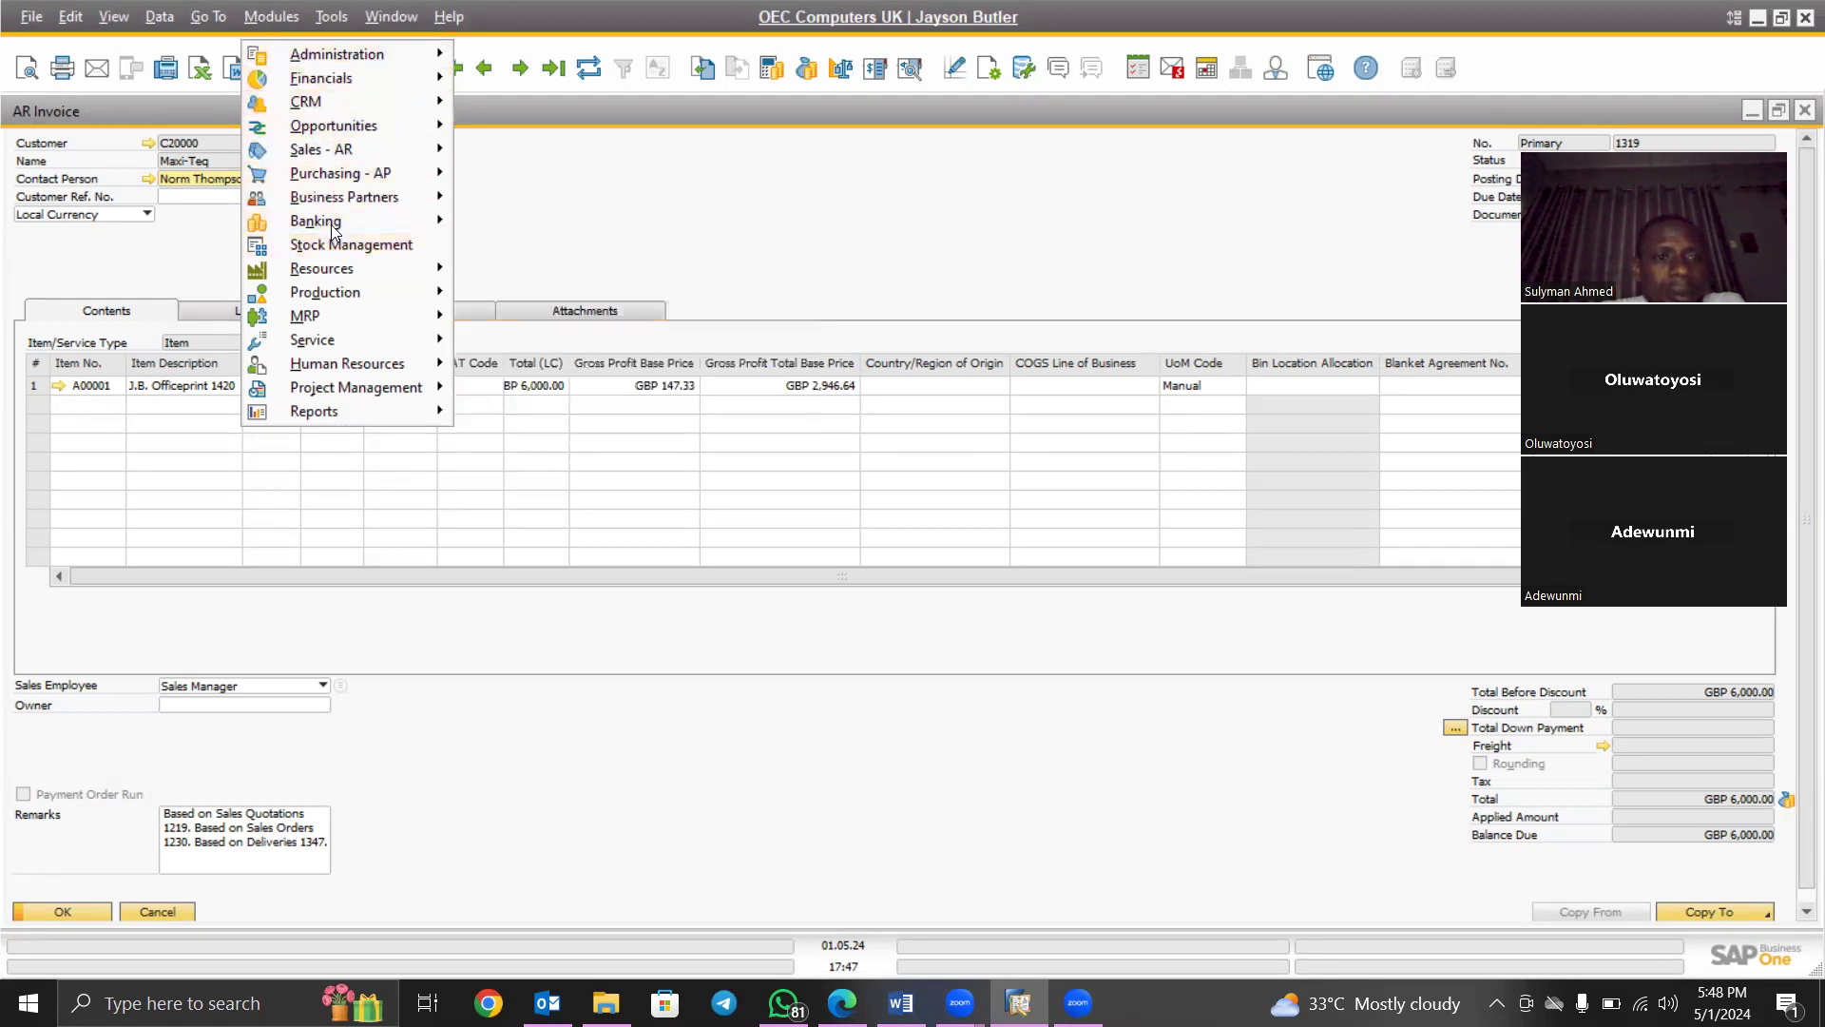
pyautogui.moveTo(328, 221)
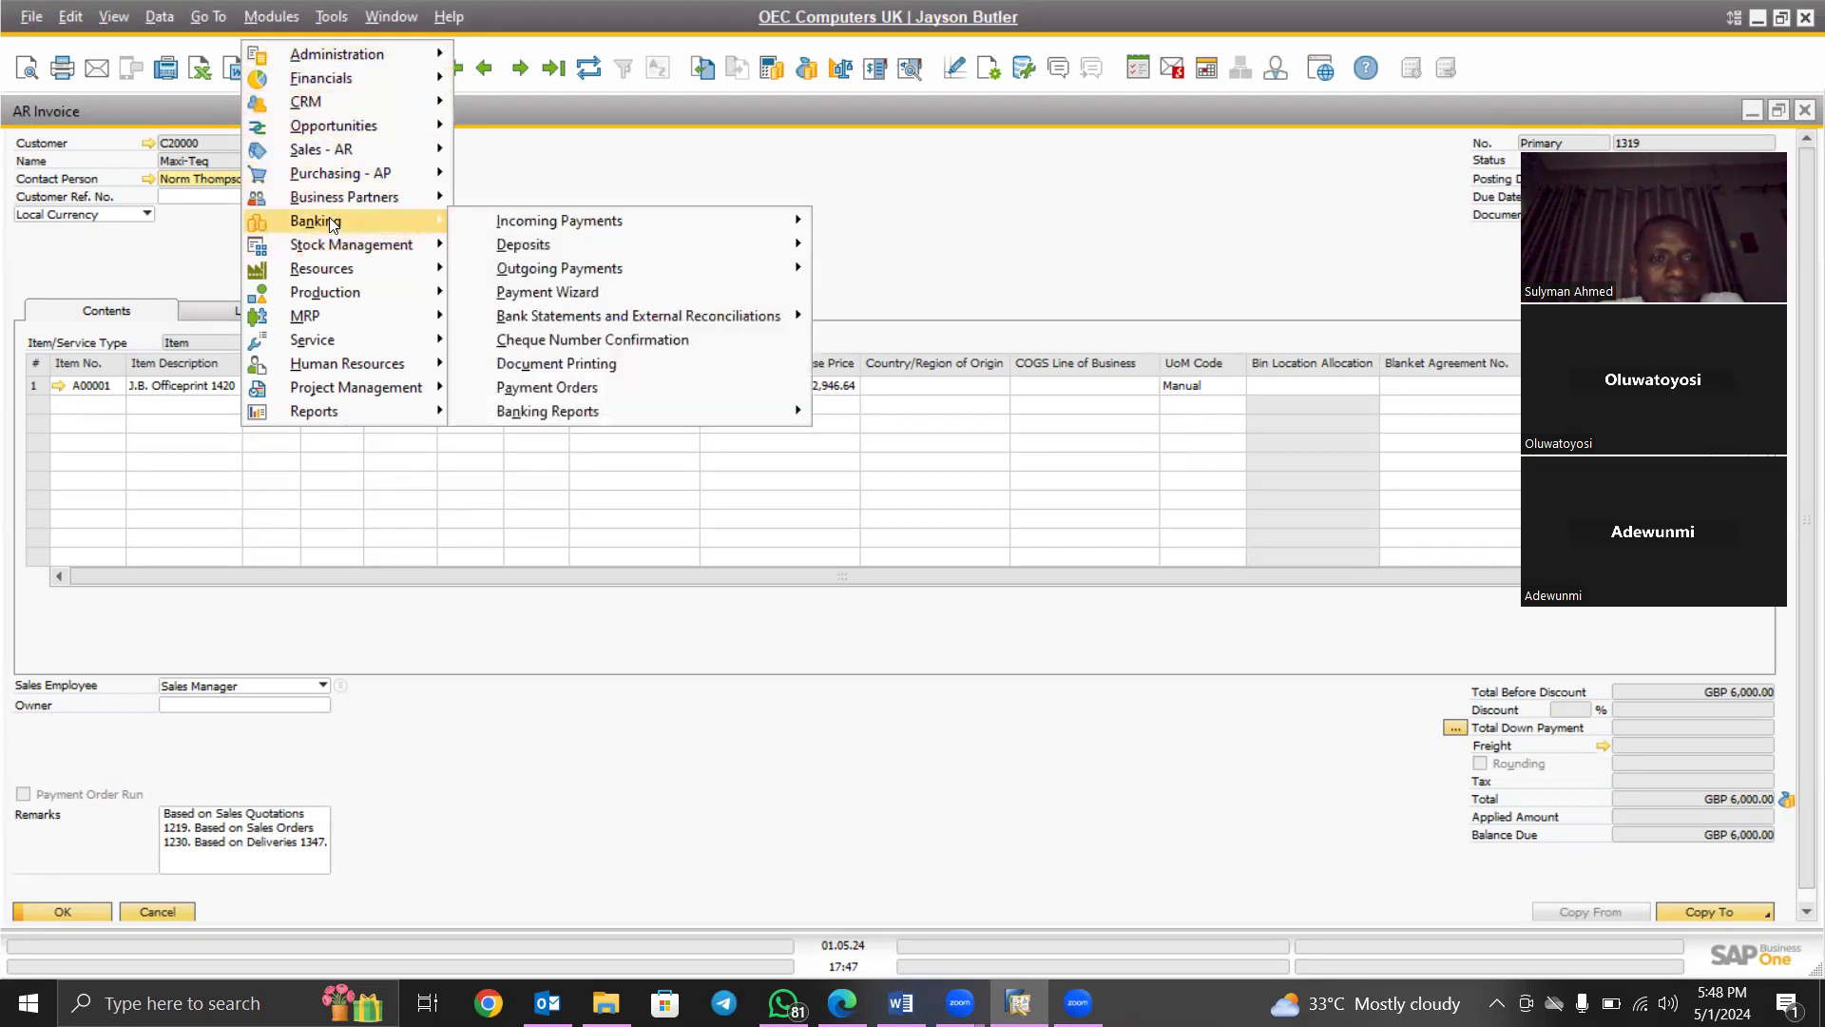
pyautogui.moveTo(549, 220)
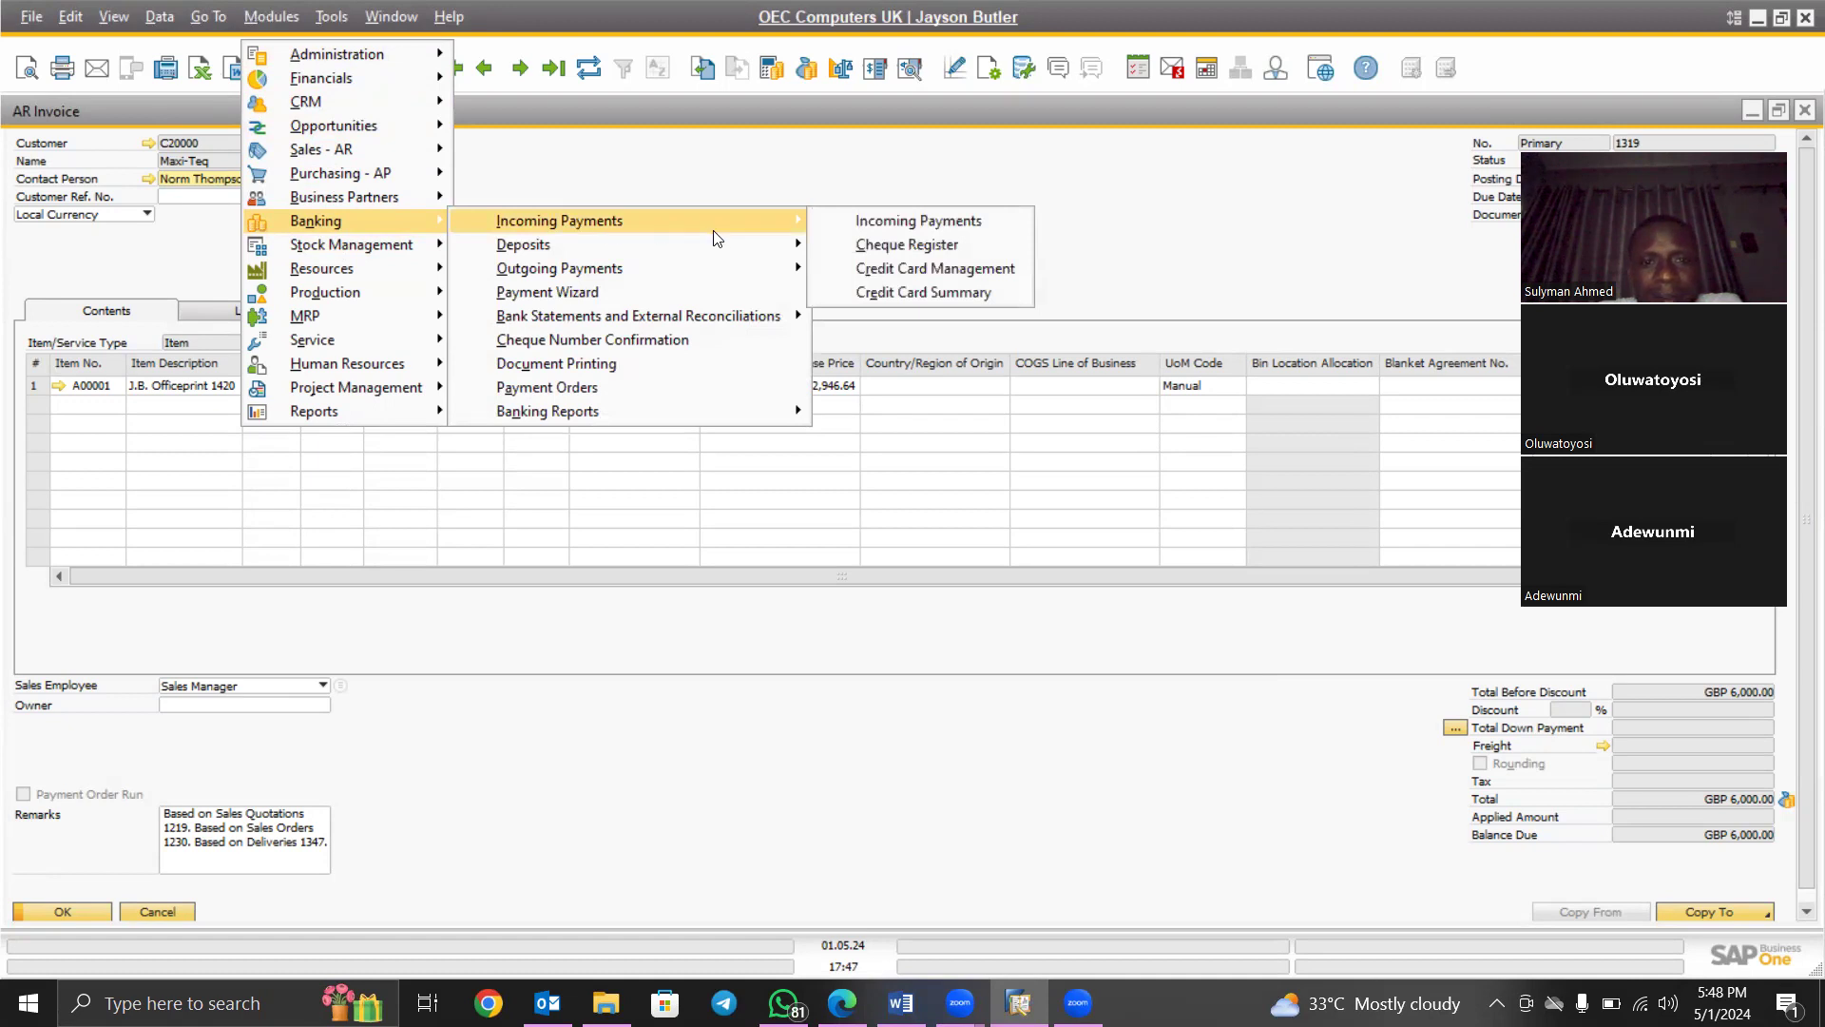
pyautogui.click(896, 220)
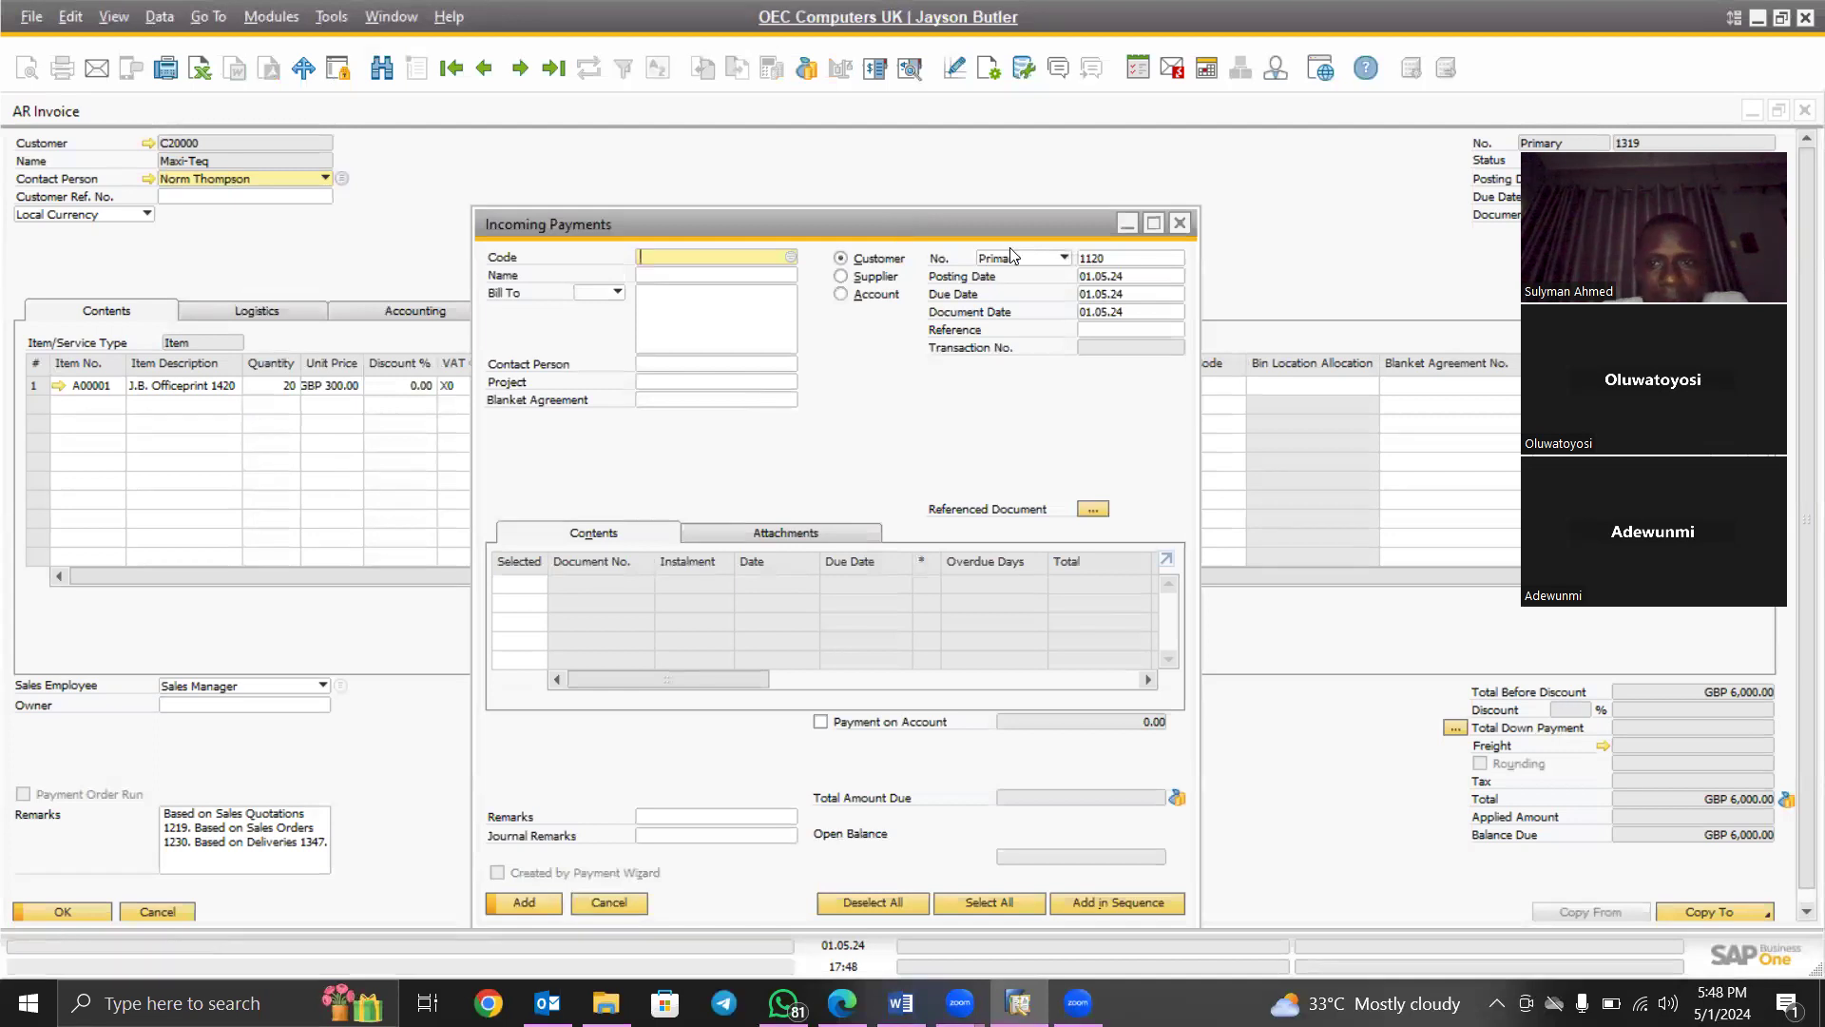
pyautogui.click(1153, 227)
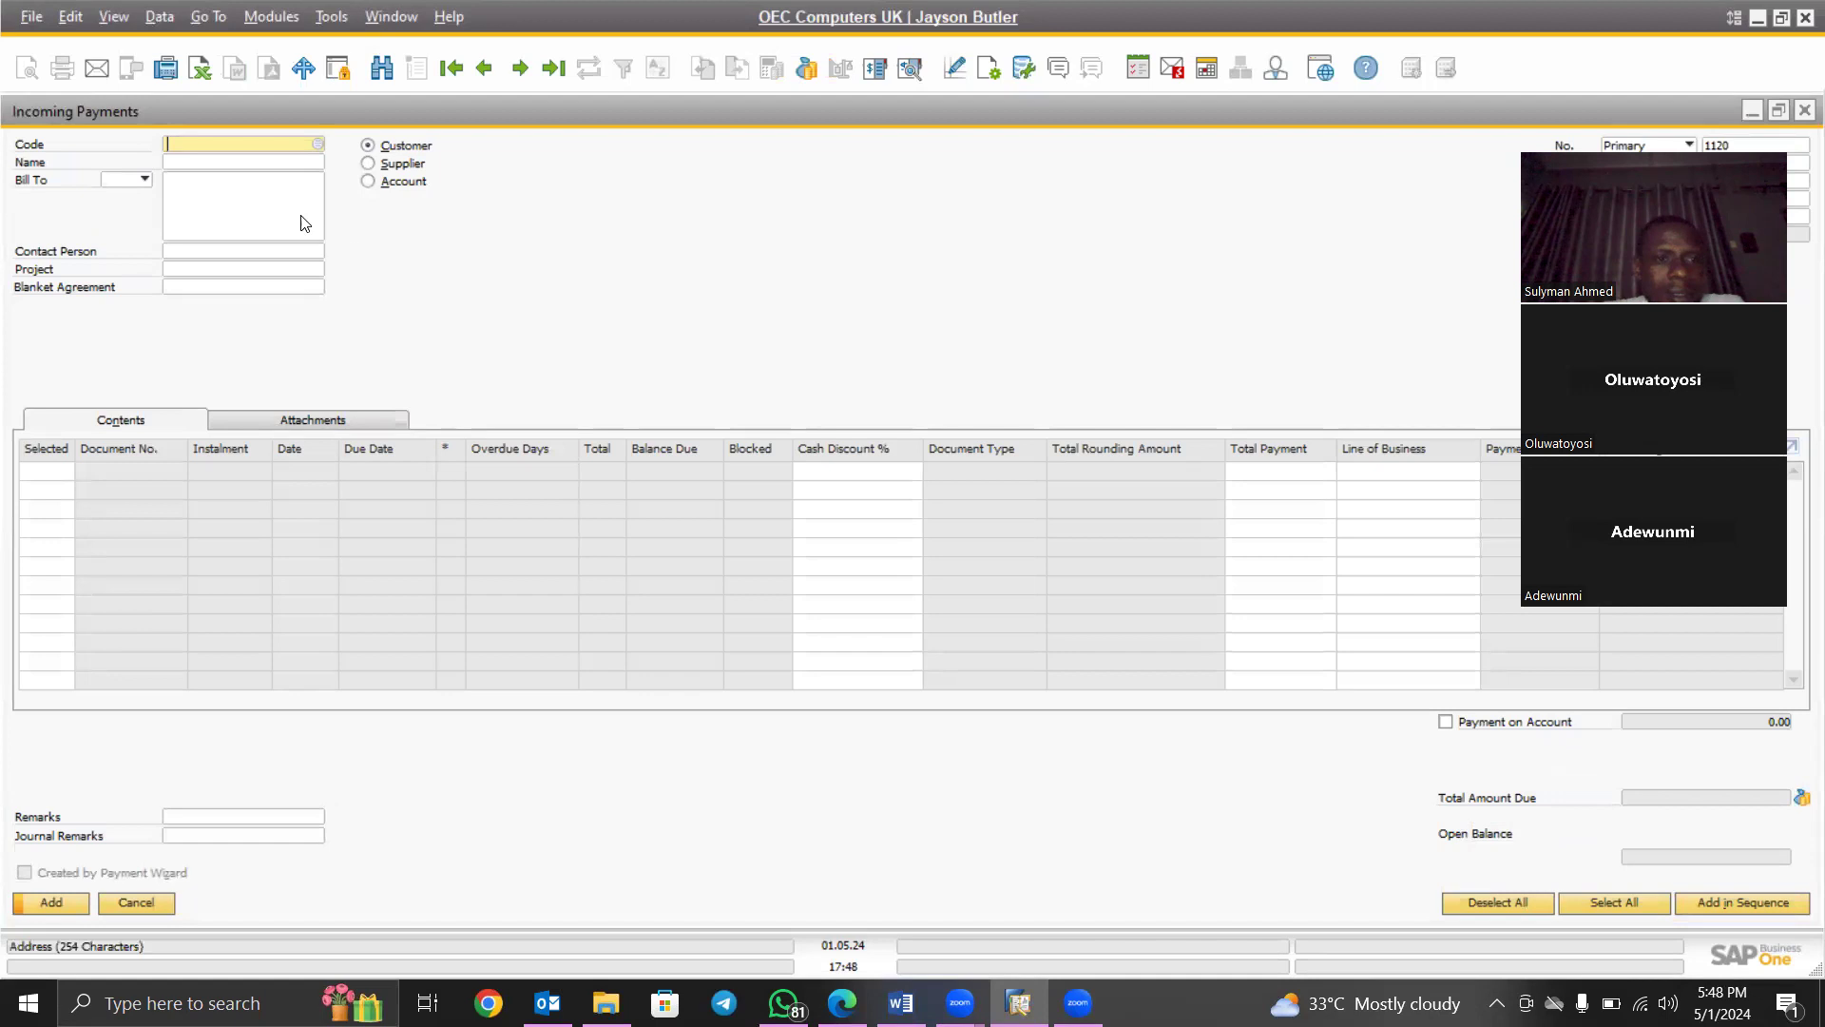
# Choose C20000 Maxi-Teq as the customer and select invoice 1319, making GBP 5,880.00 due
pyautogui.click(317, 145)
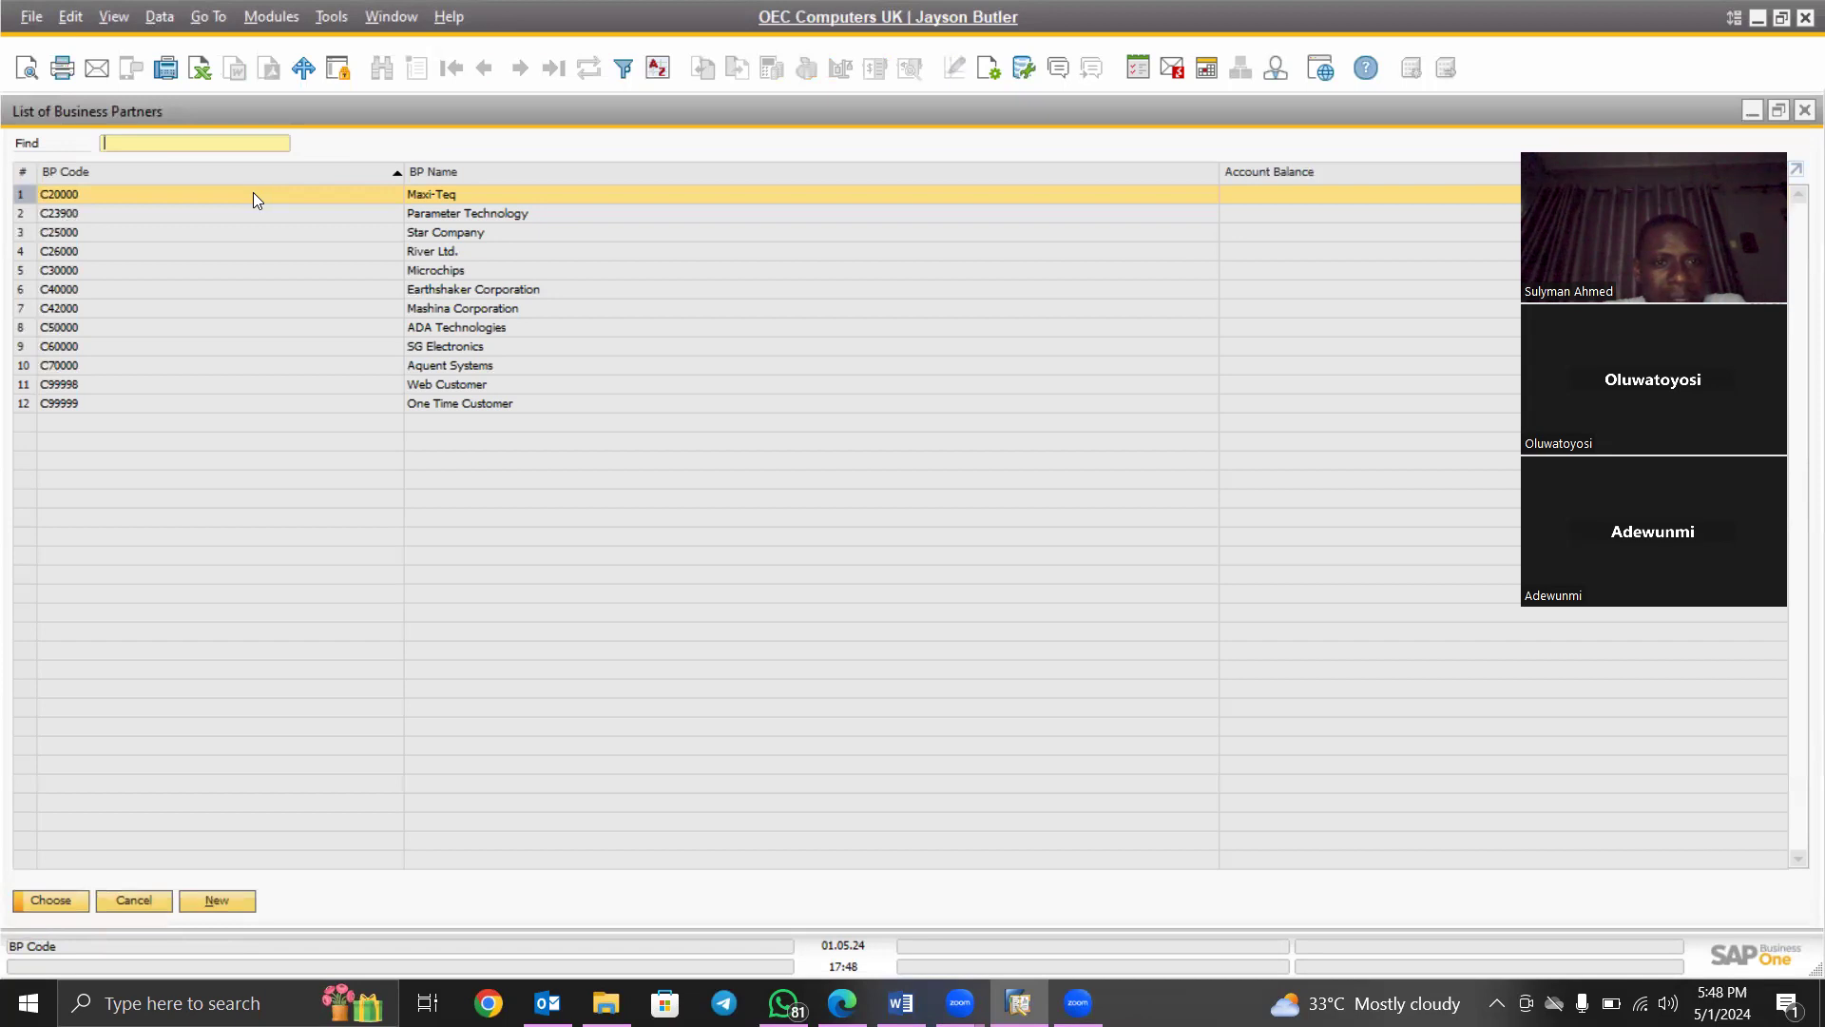
pyautogui.click(59, 901)
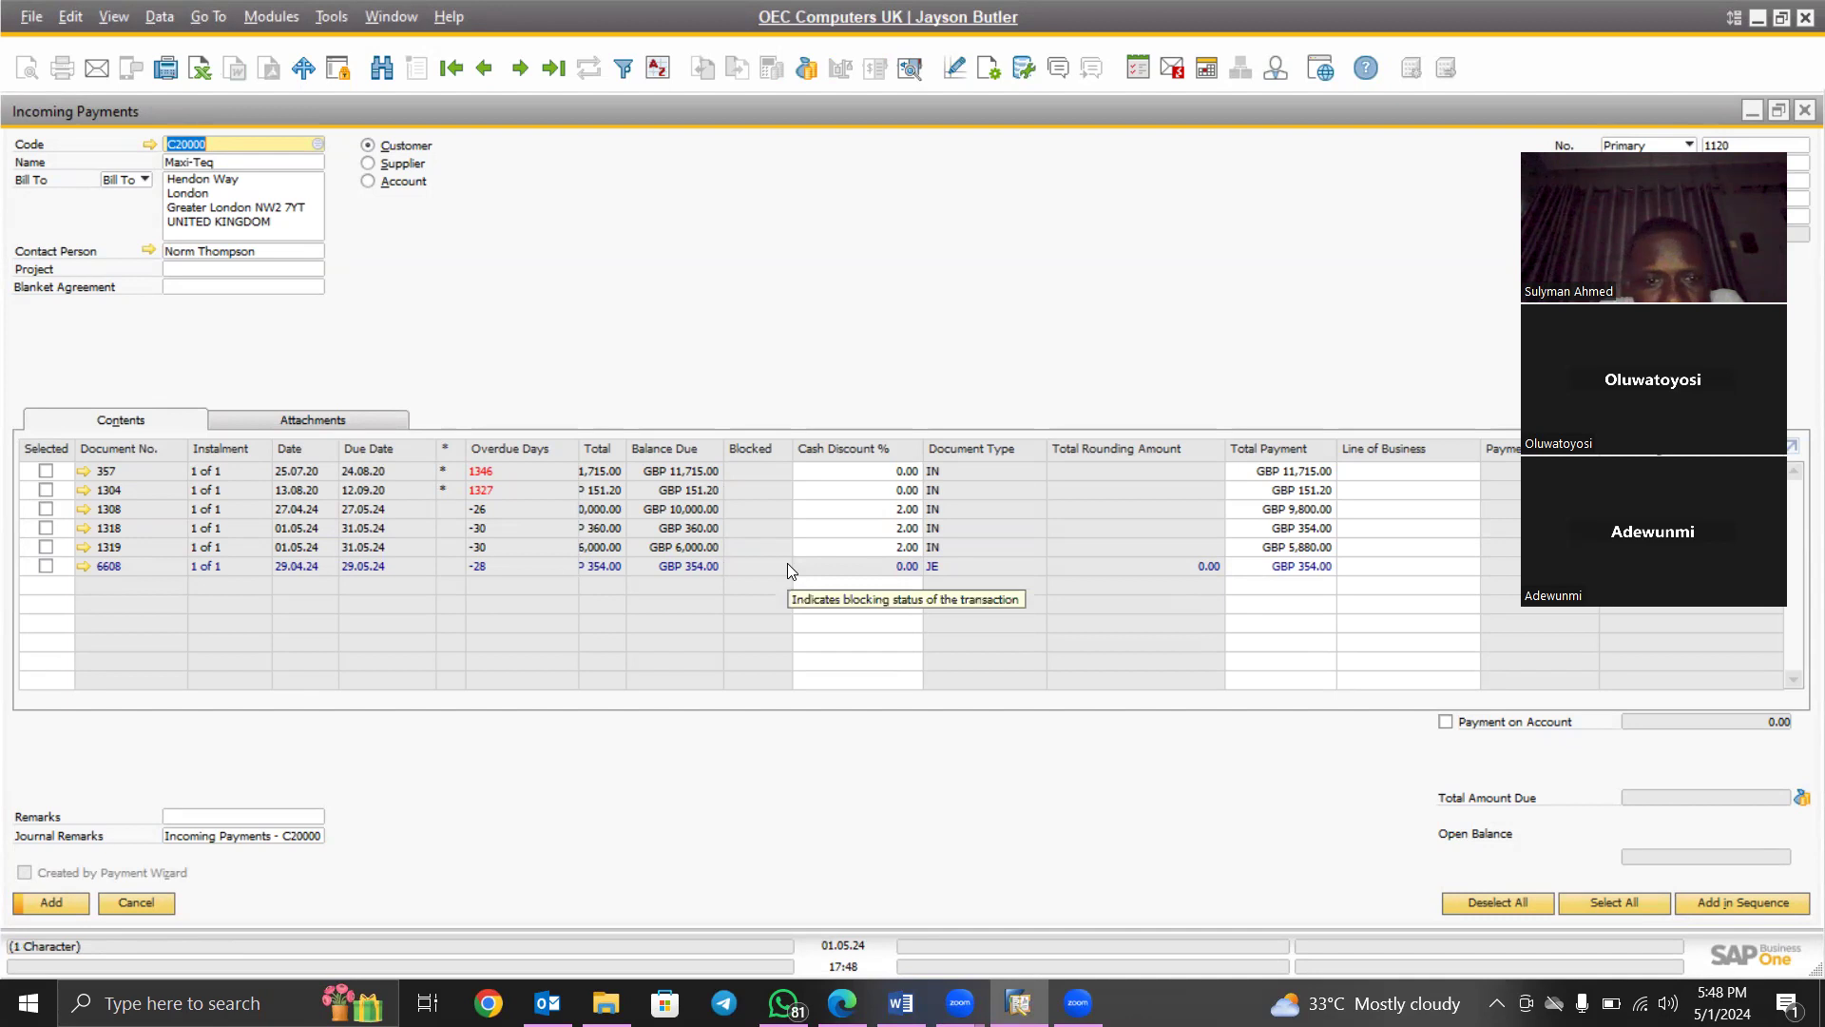
pyautogui.click(44, 550)
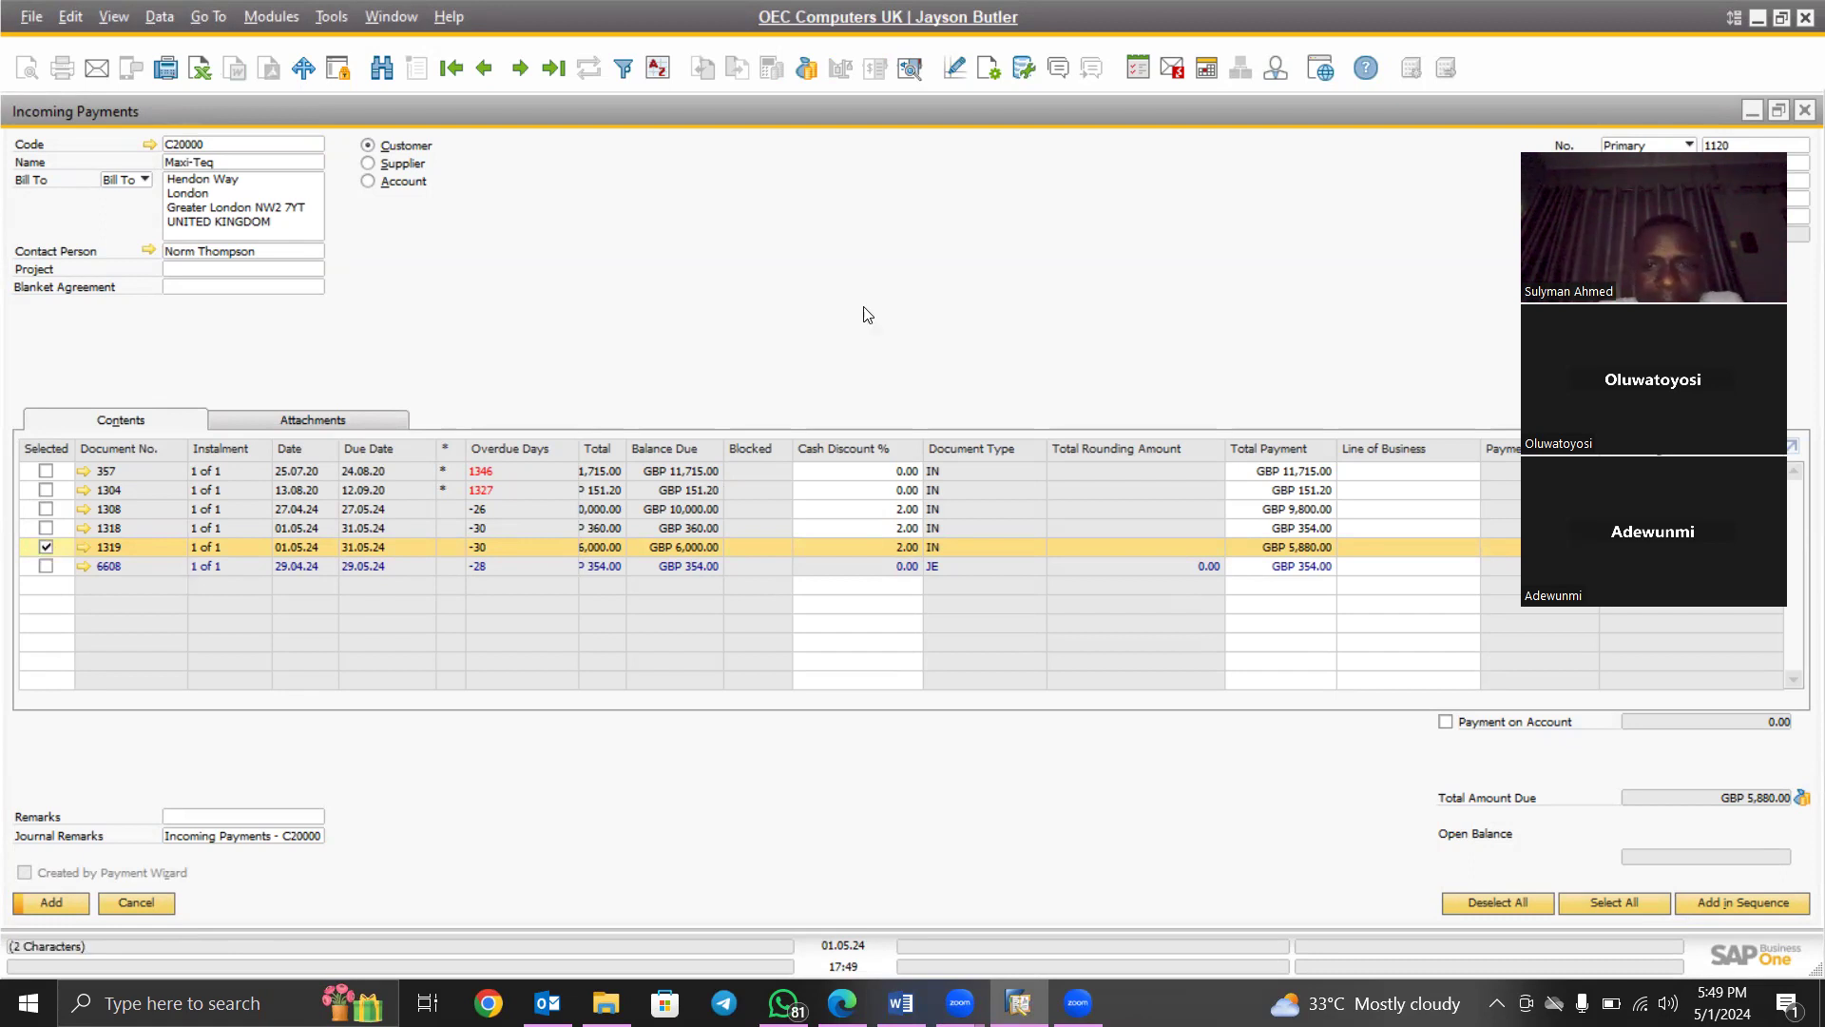
# Open the Payment Means window and move it aside to uncover the invoice columns
pyautogui.rightClick(840, 222)
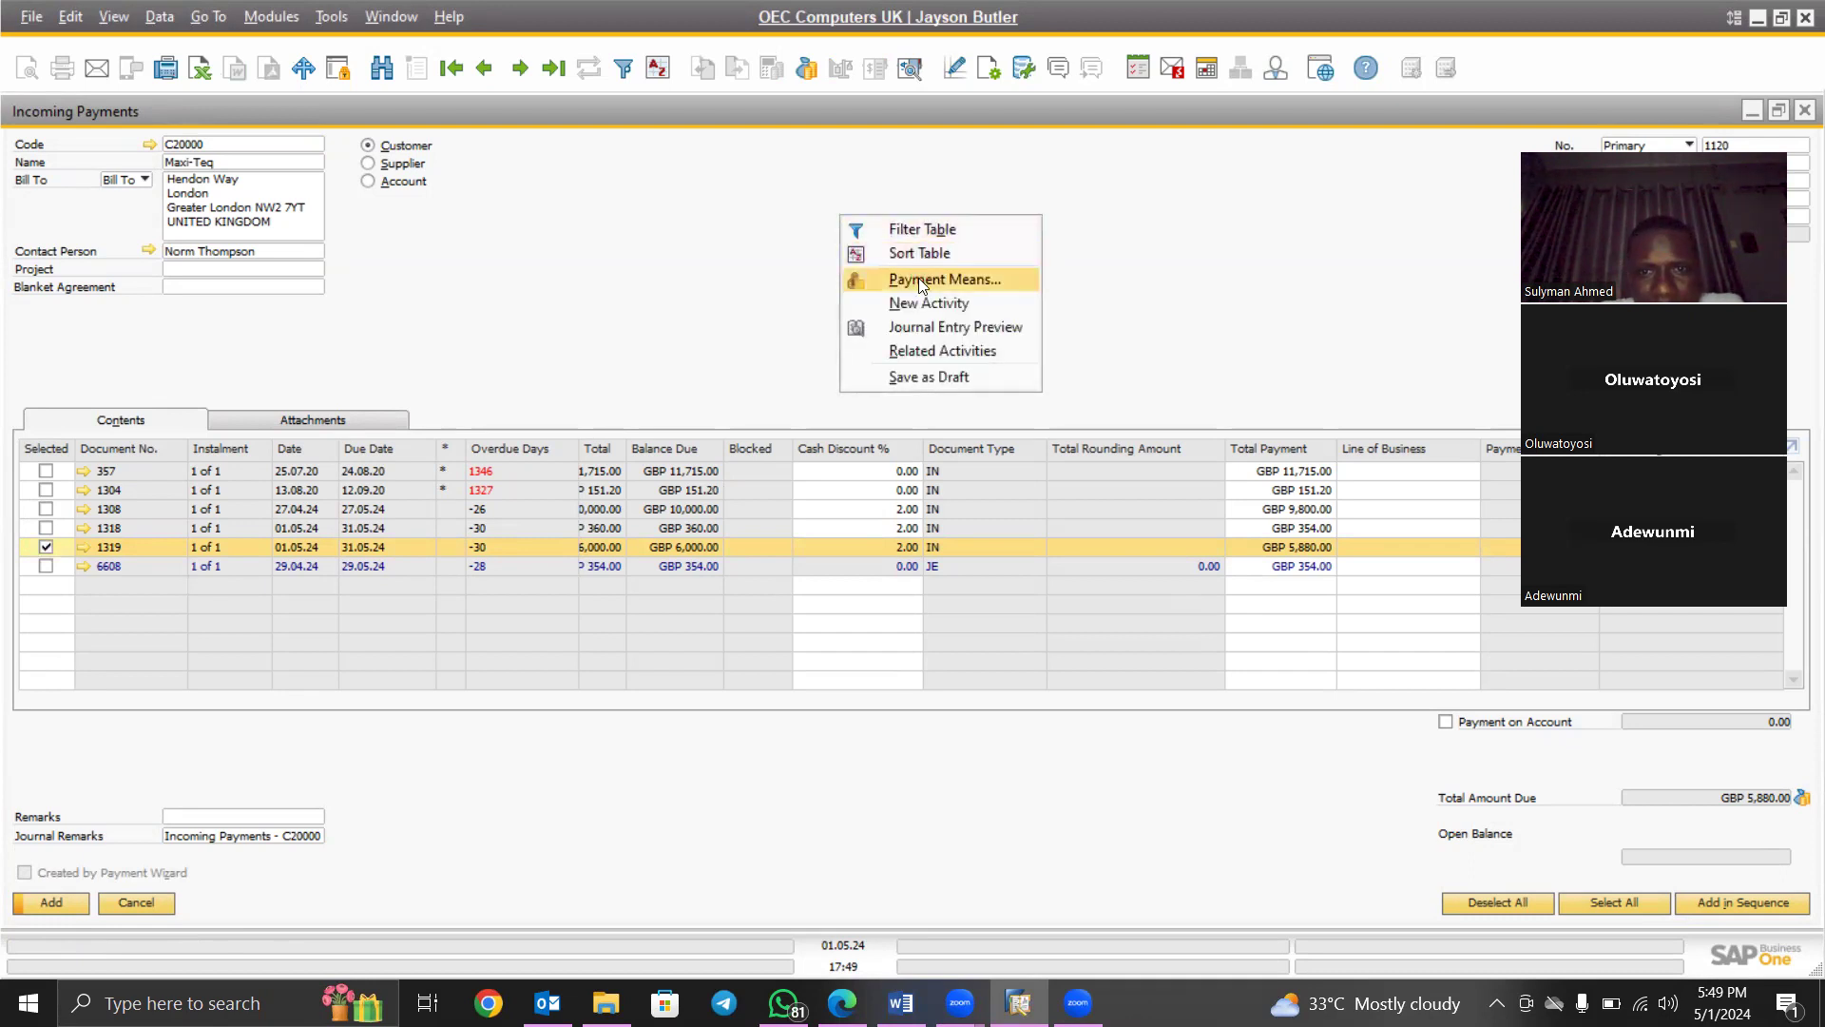
pyautogui.click(797, 230)
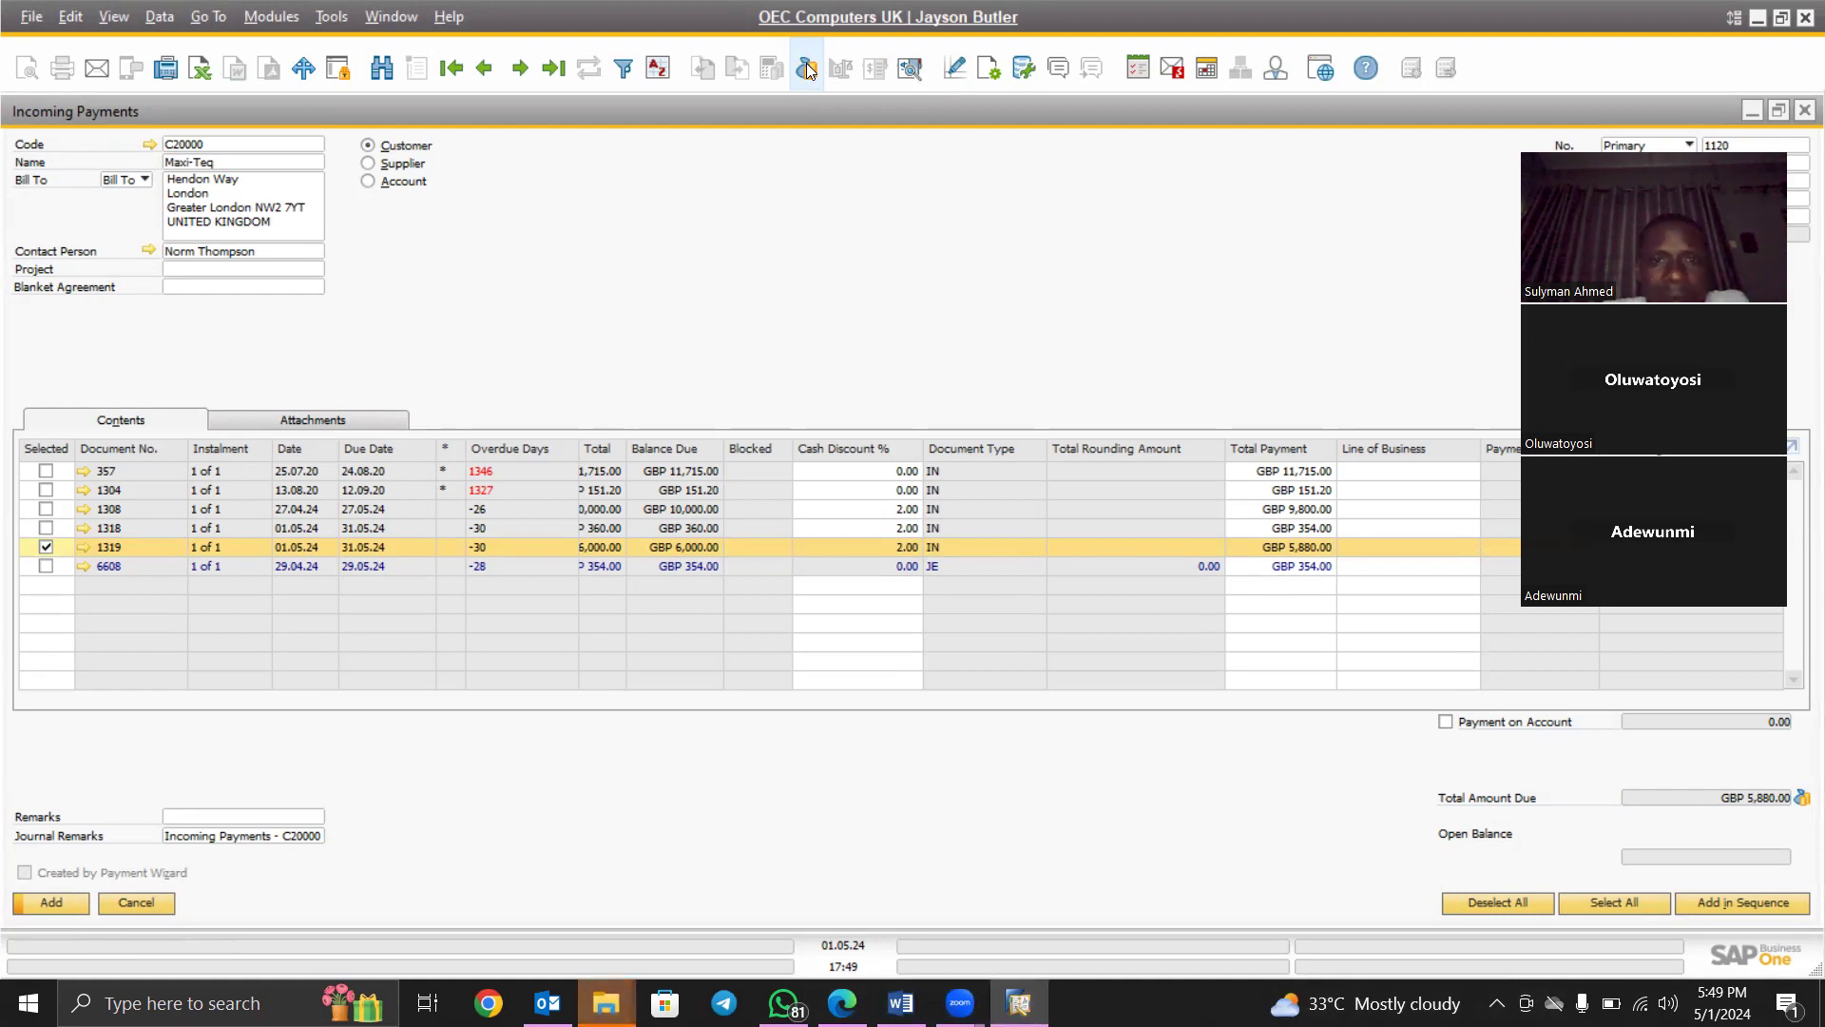
pyautogui.click(807, 68)
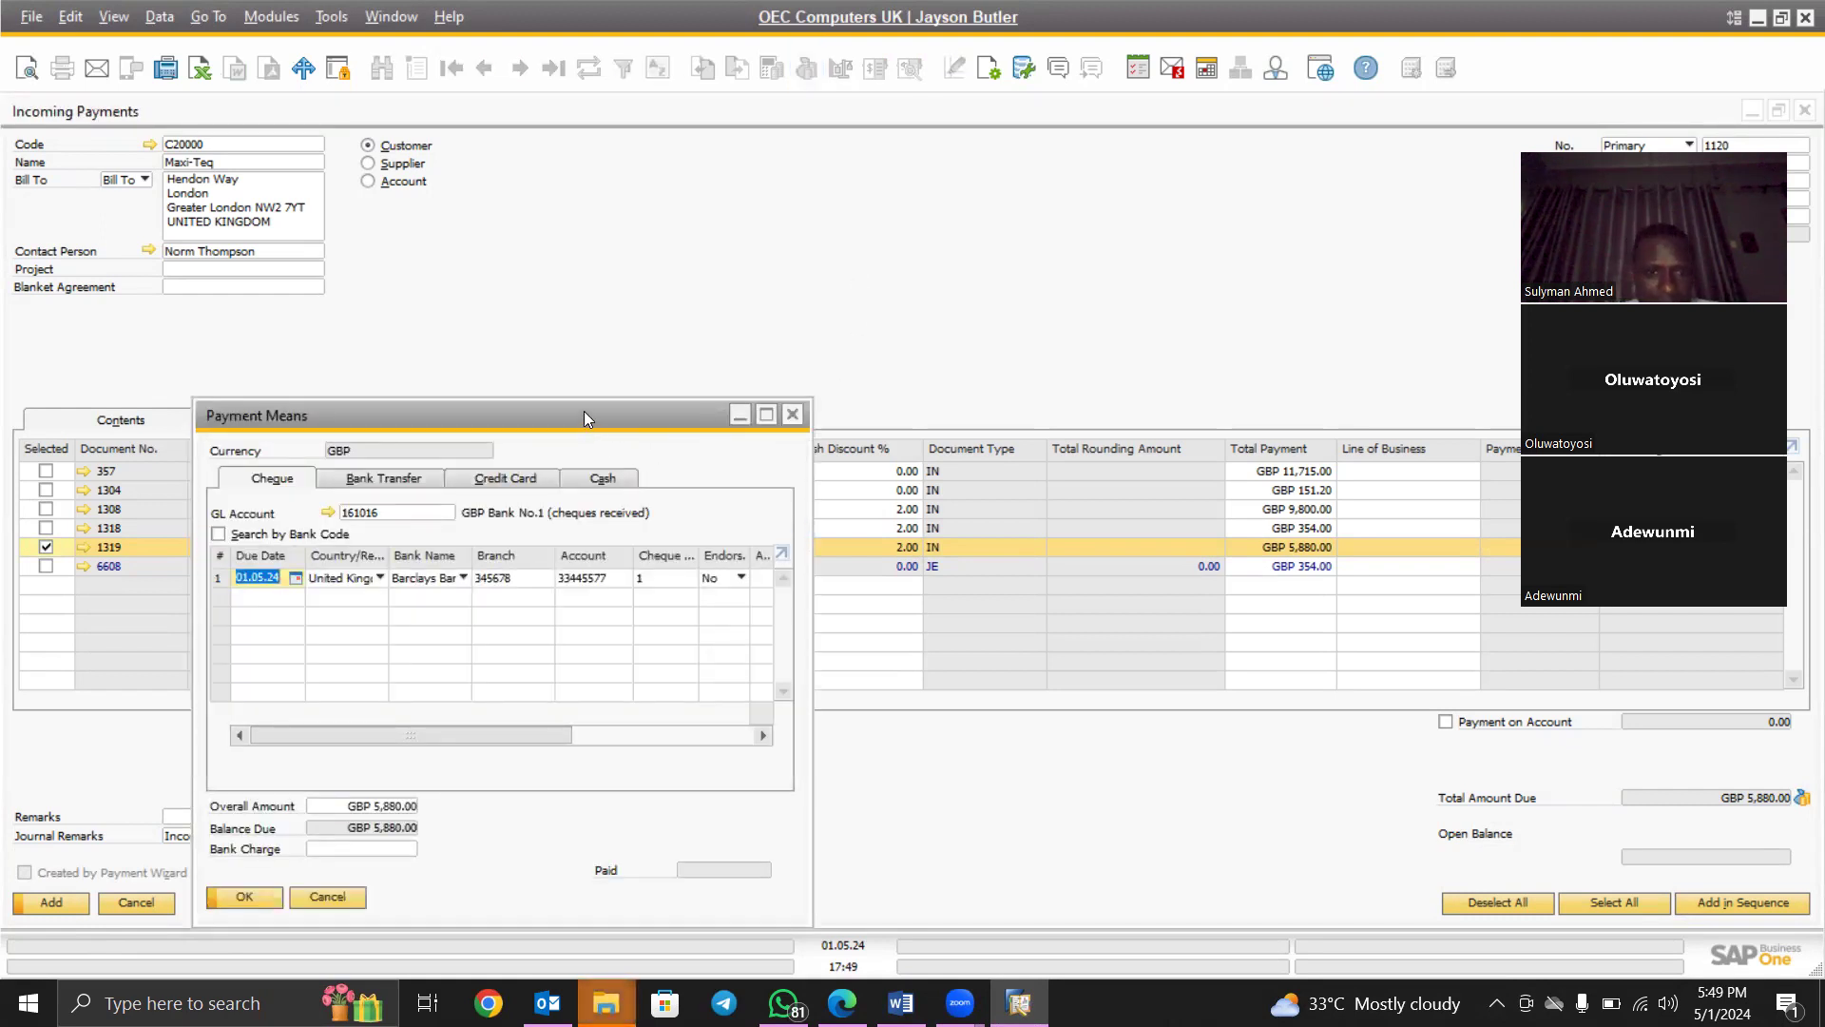
pyautogui.moveTo(585, 403); pyautogui.dragTo(731, 272)
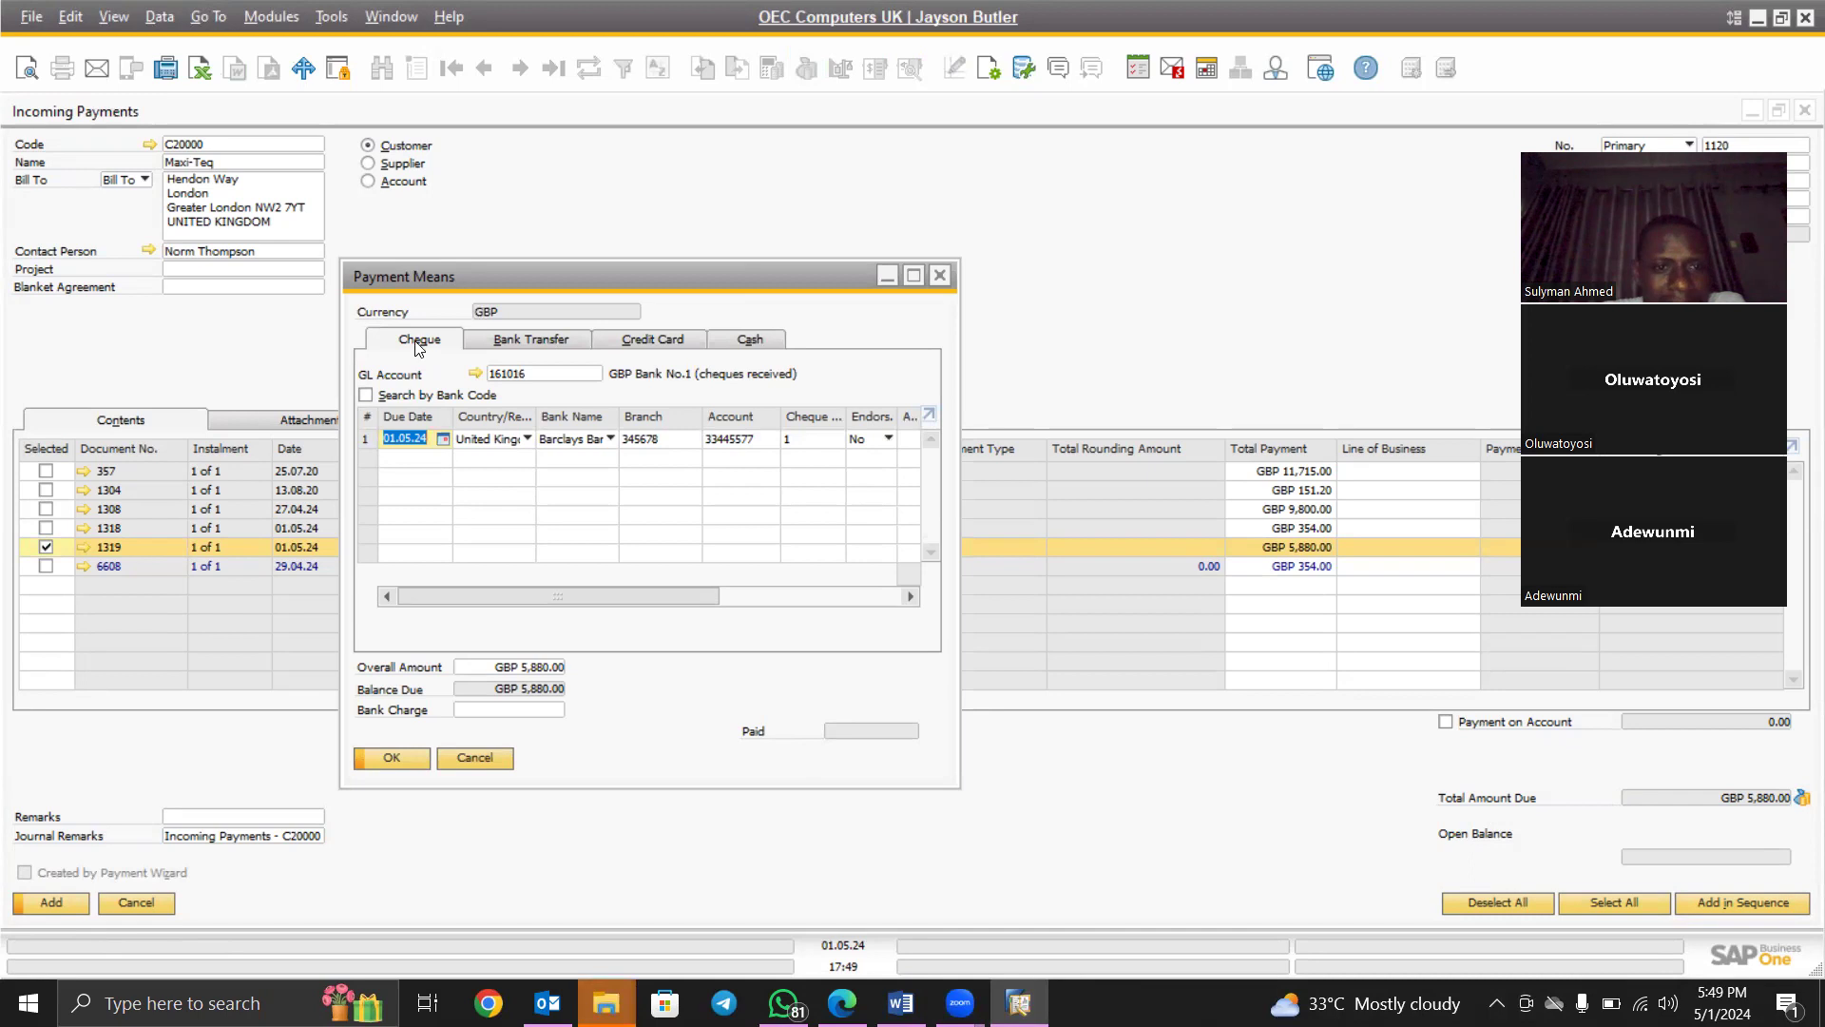
# Browse the Bank Transfer, Credit Card and Cash tabs, then return to the Cheque details
pyautogui.click(538, 342)
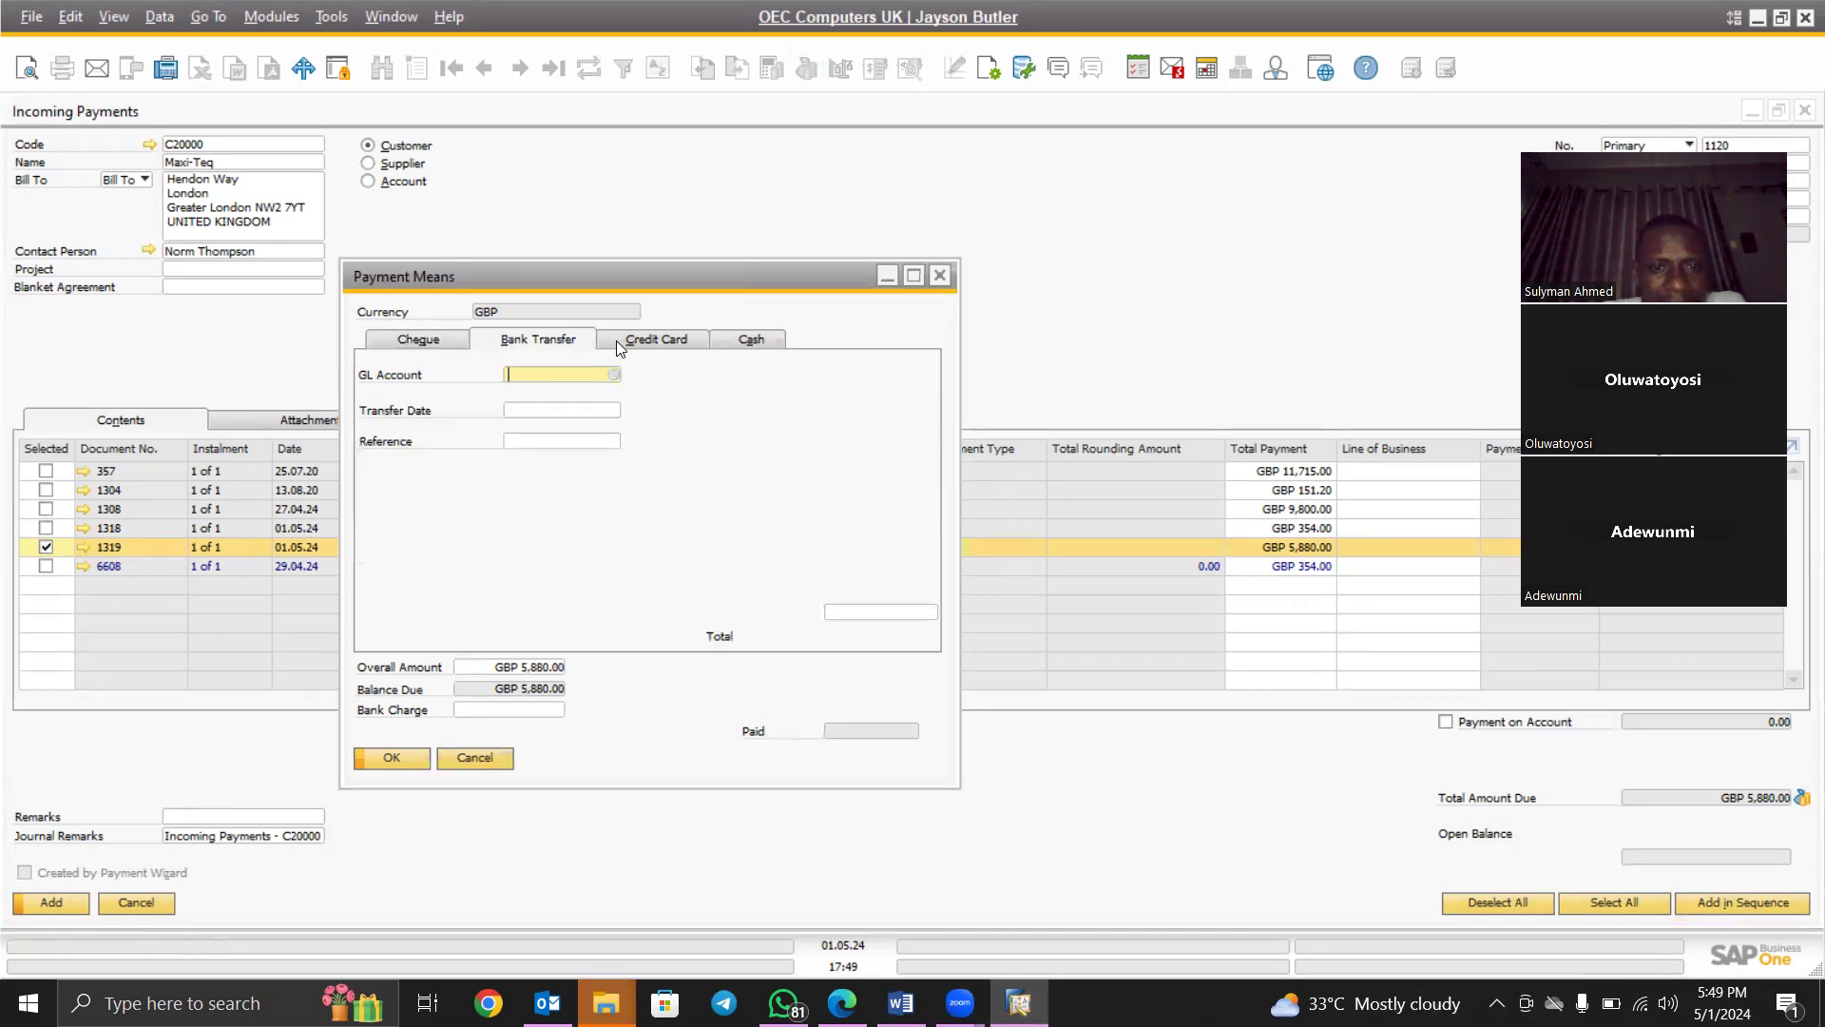
pyautogui.click(653, 340)
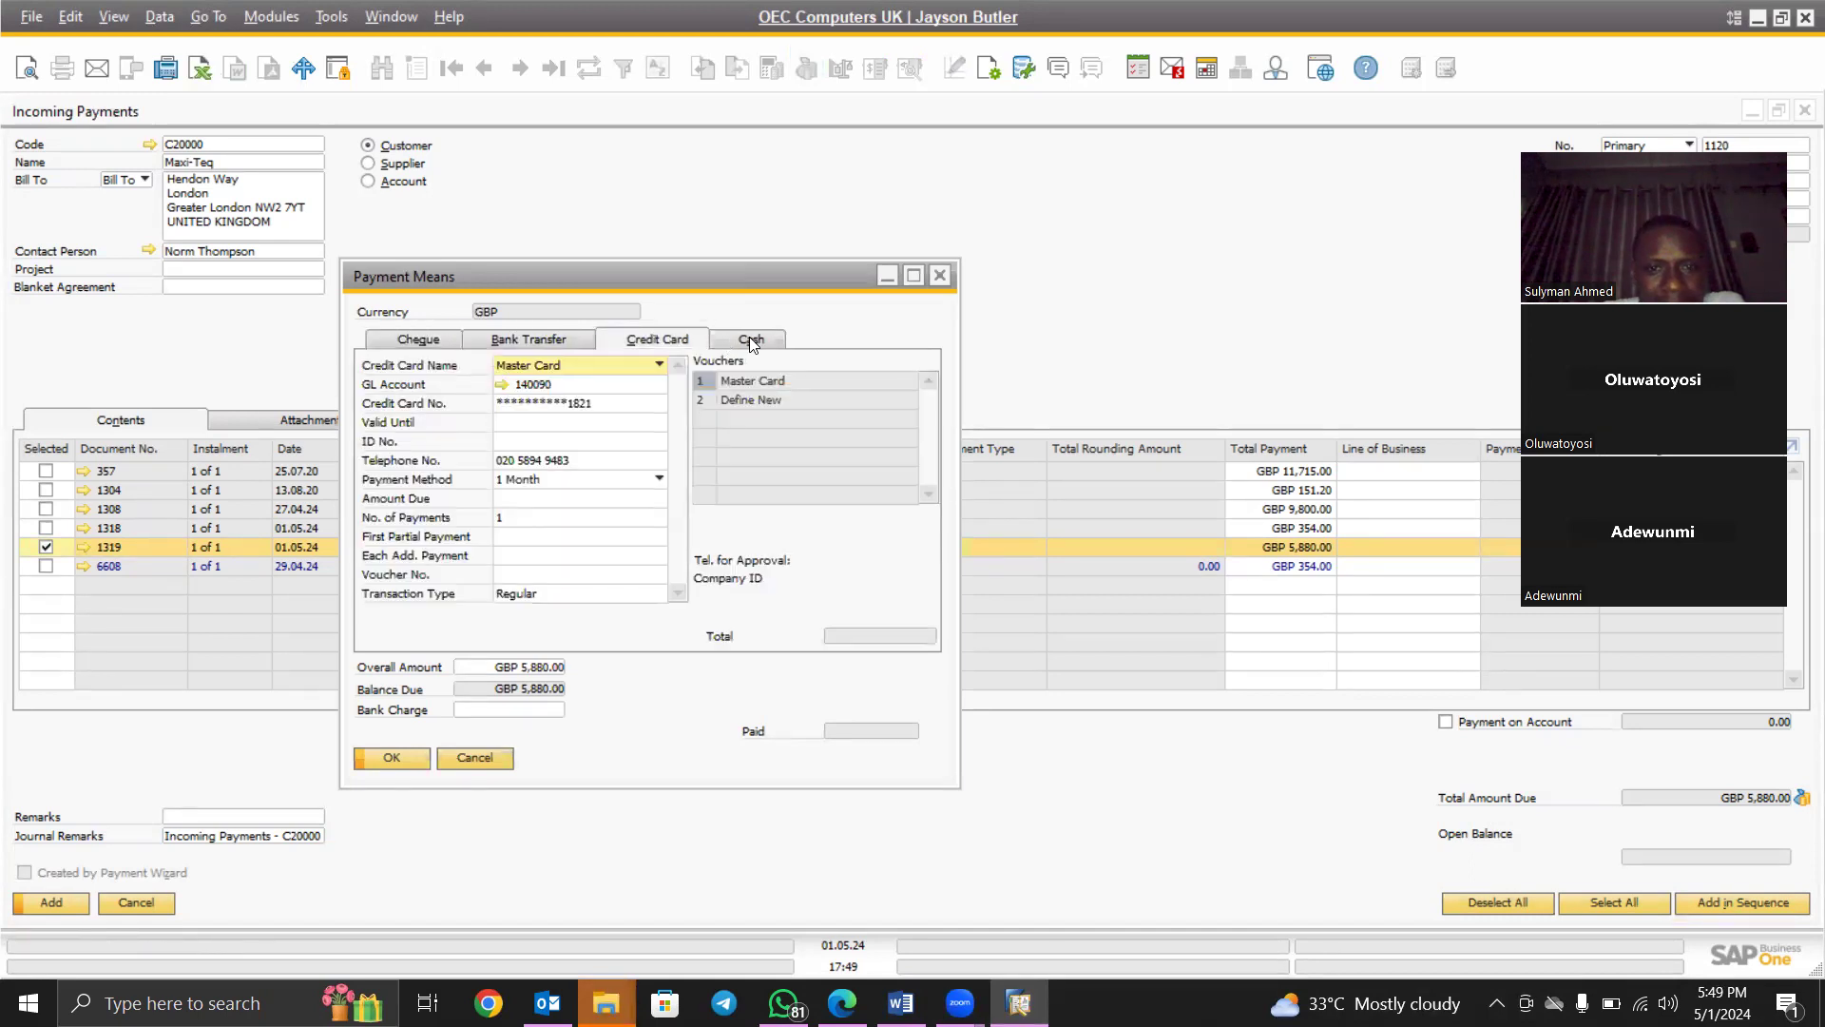
pyautogui.click(752, 341)
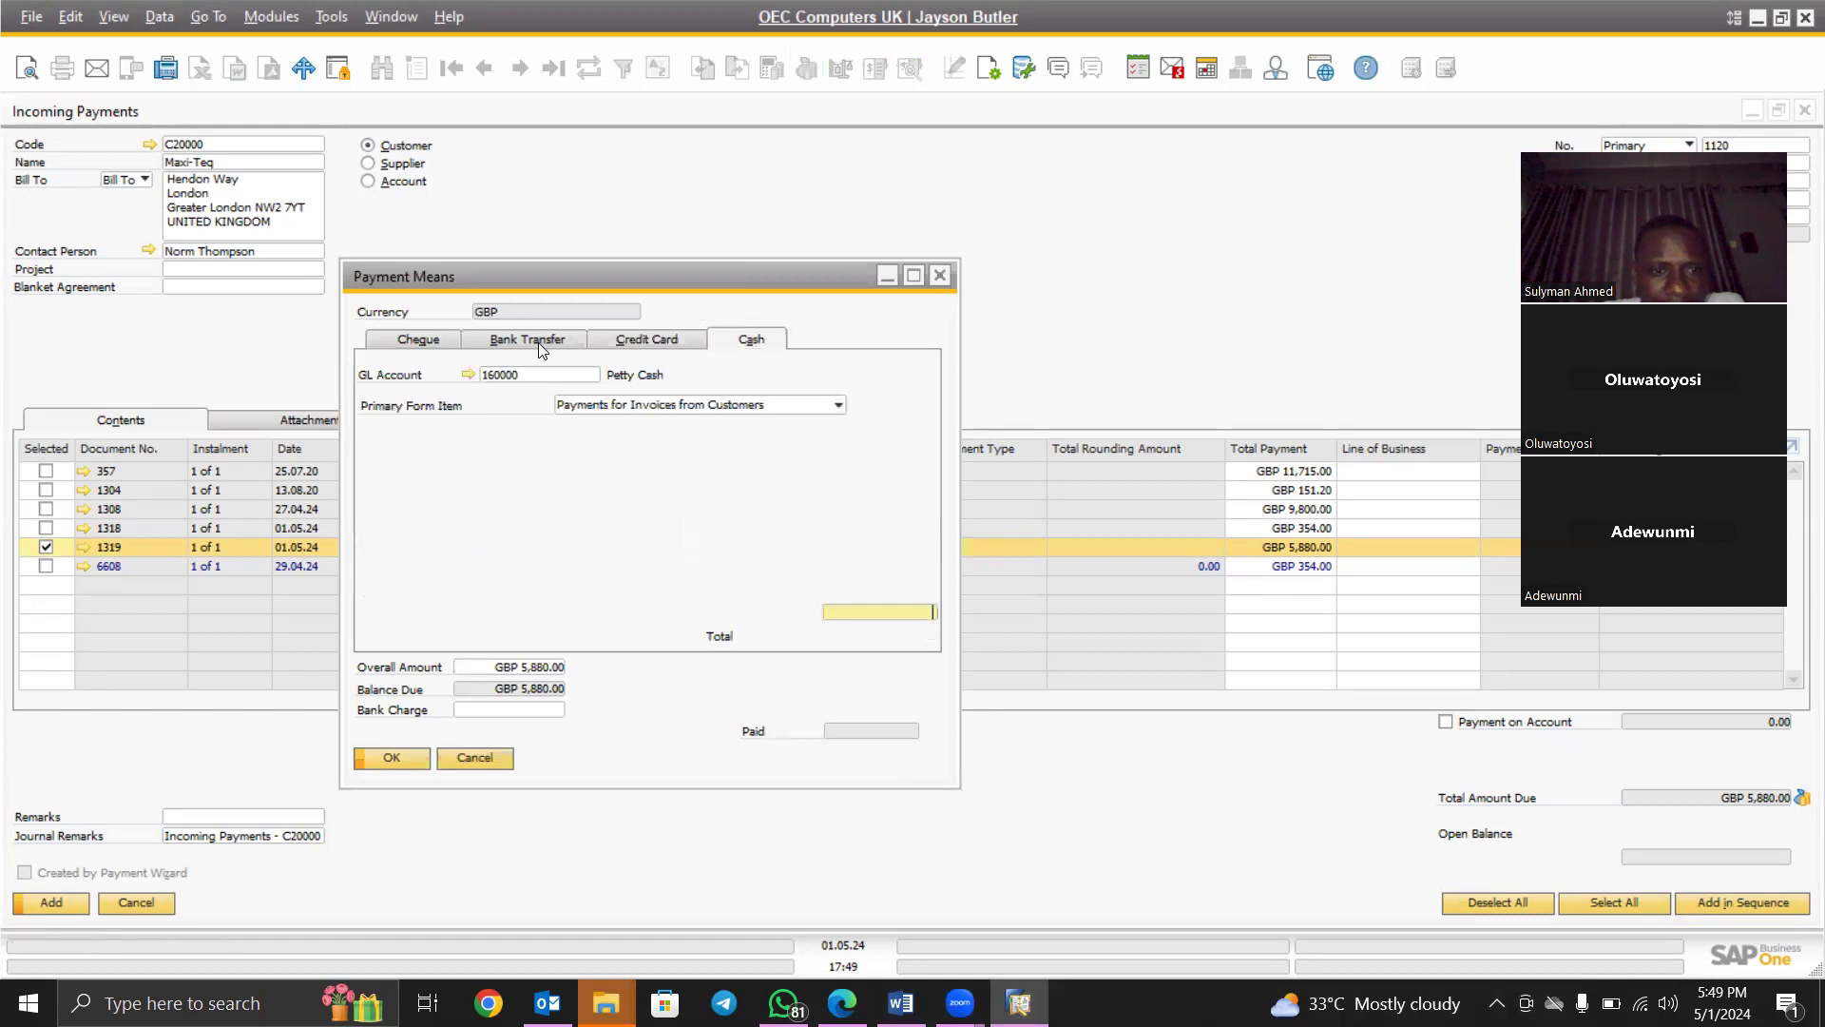
pyautogui.click(433, 341)
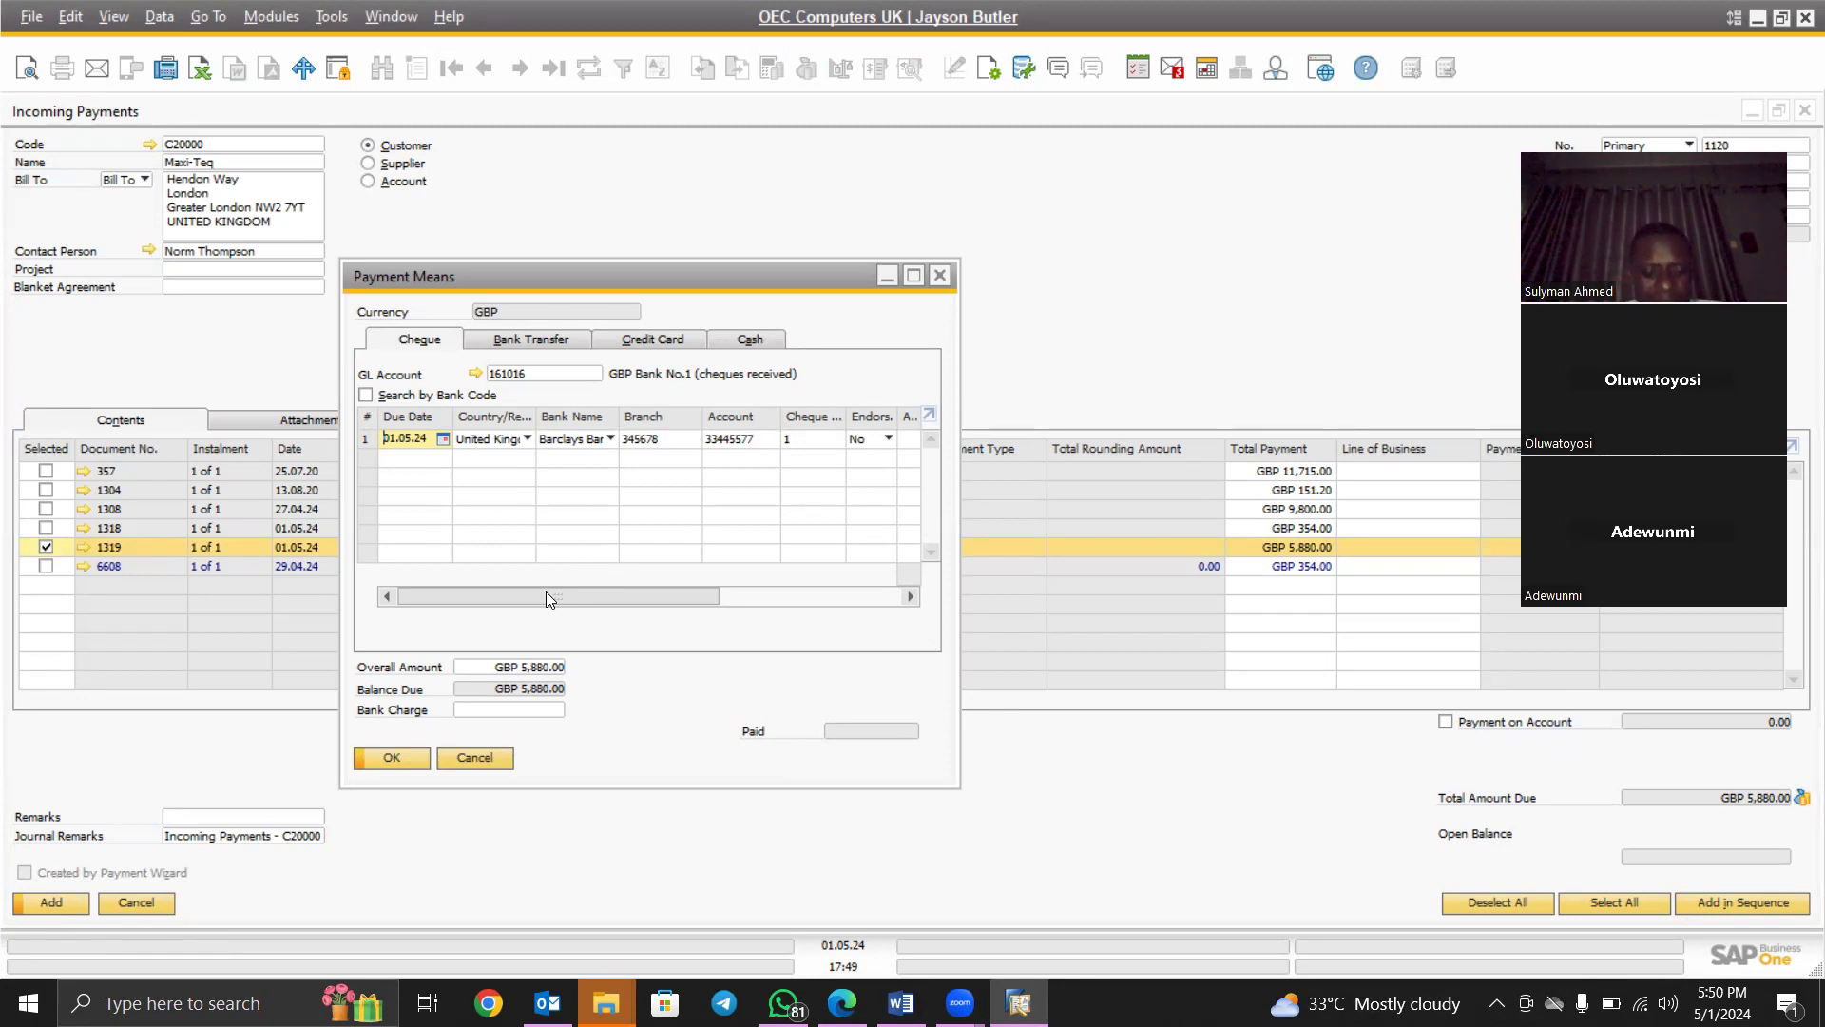
pyautogui.moveTo(545, 592); pyautogui.dragTo(496, 600)
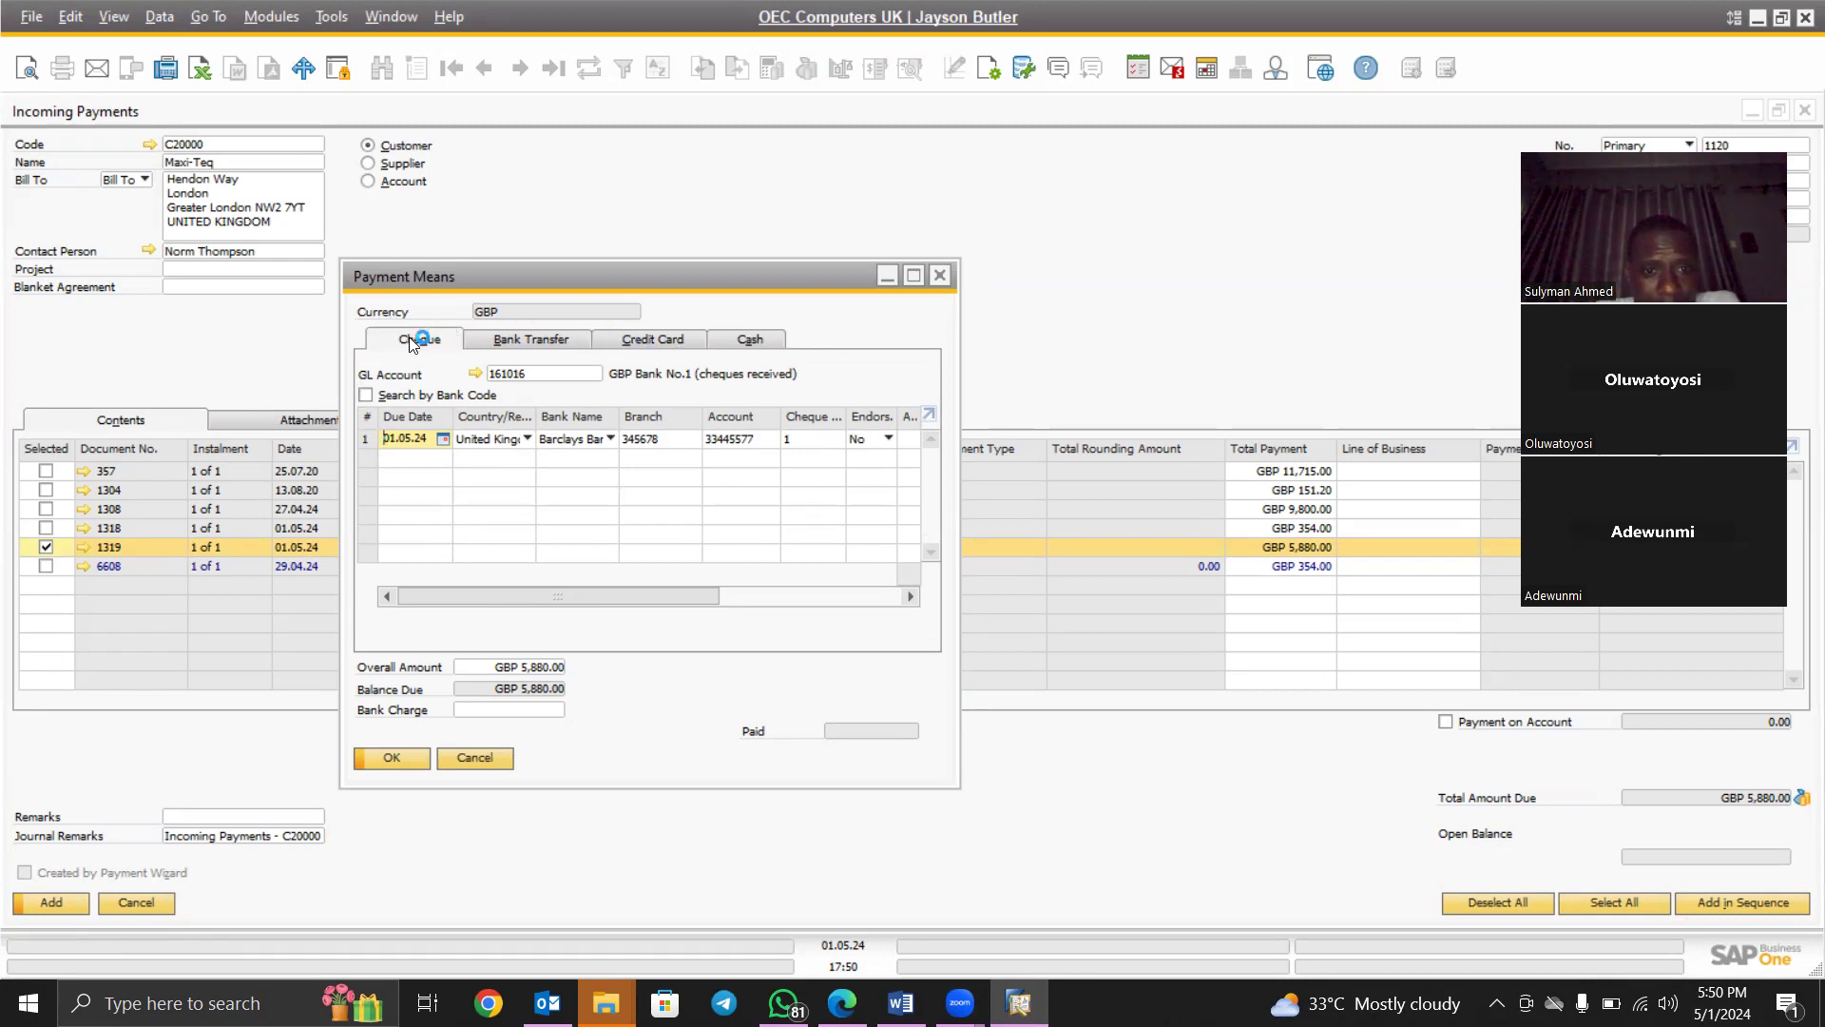
# Set up a bank transfer using GL account 161000 (Bank Account)
pyautogui.click(529, 340)
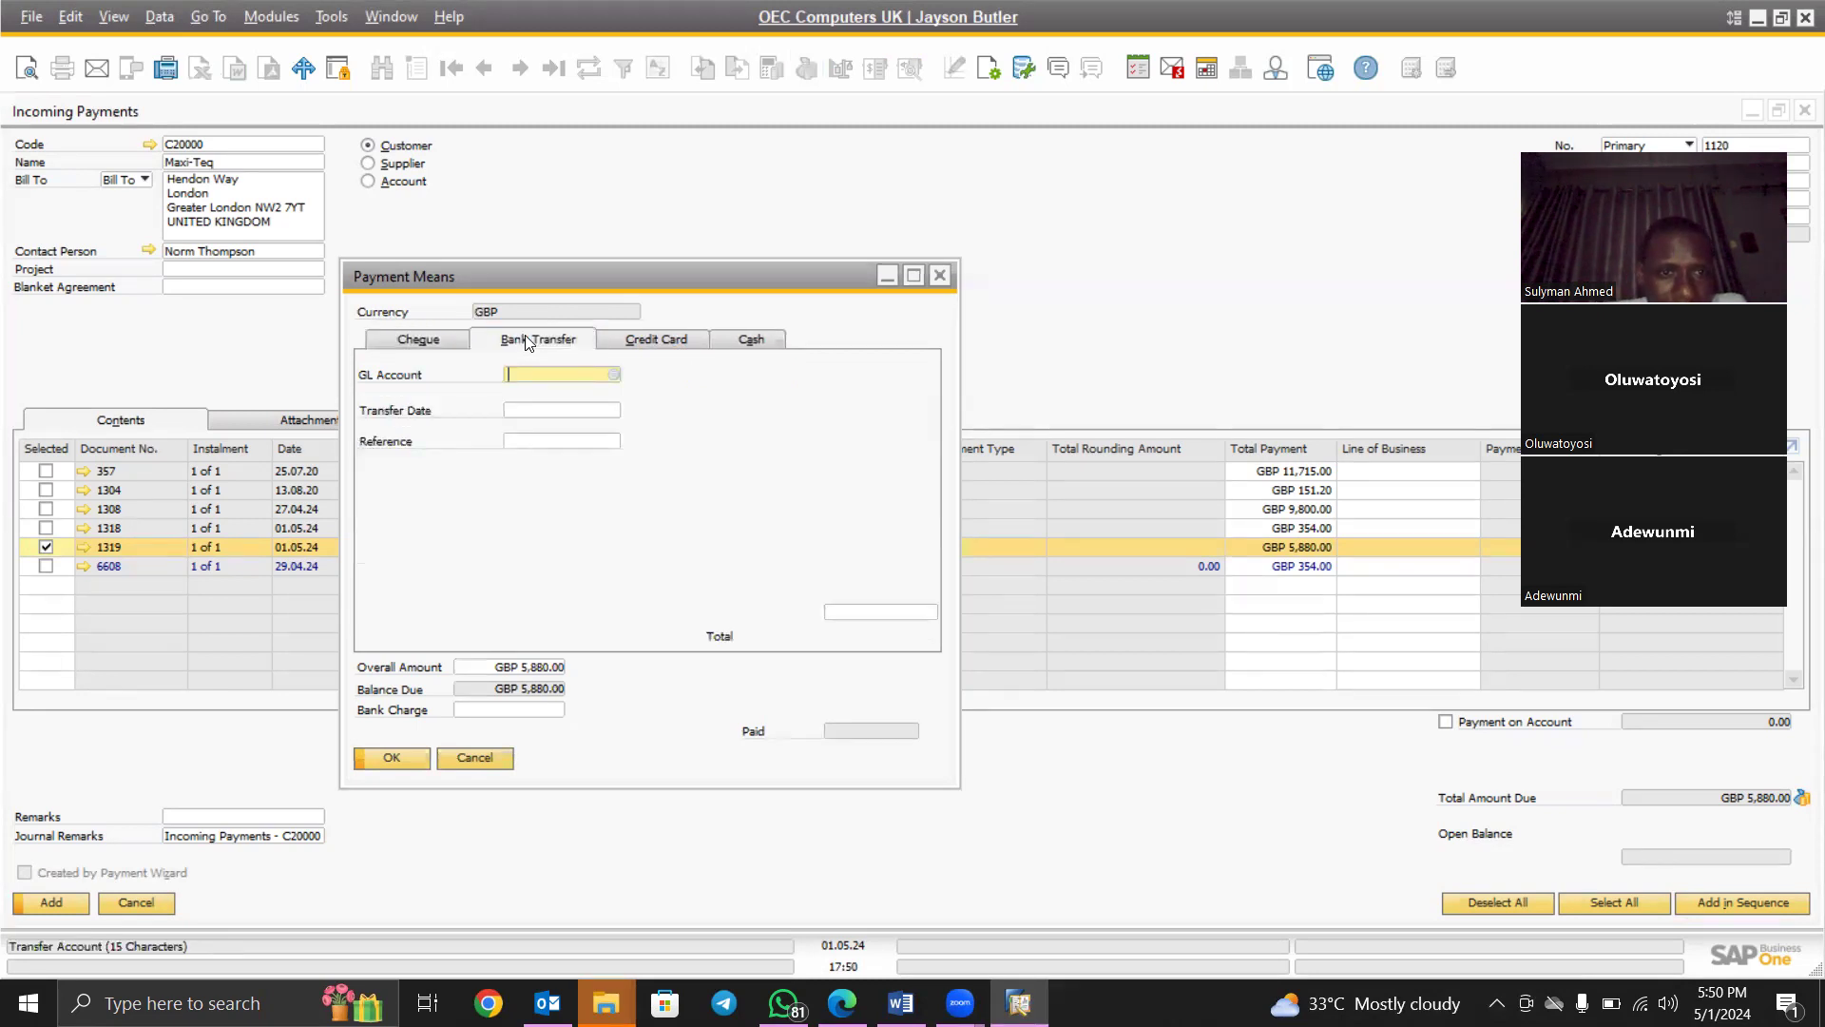
pyautogui.click(614, 375)
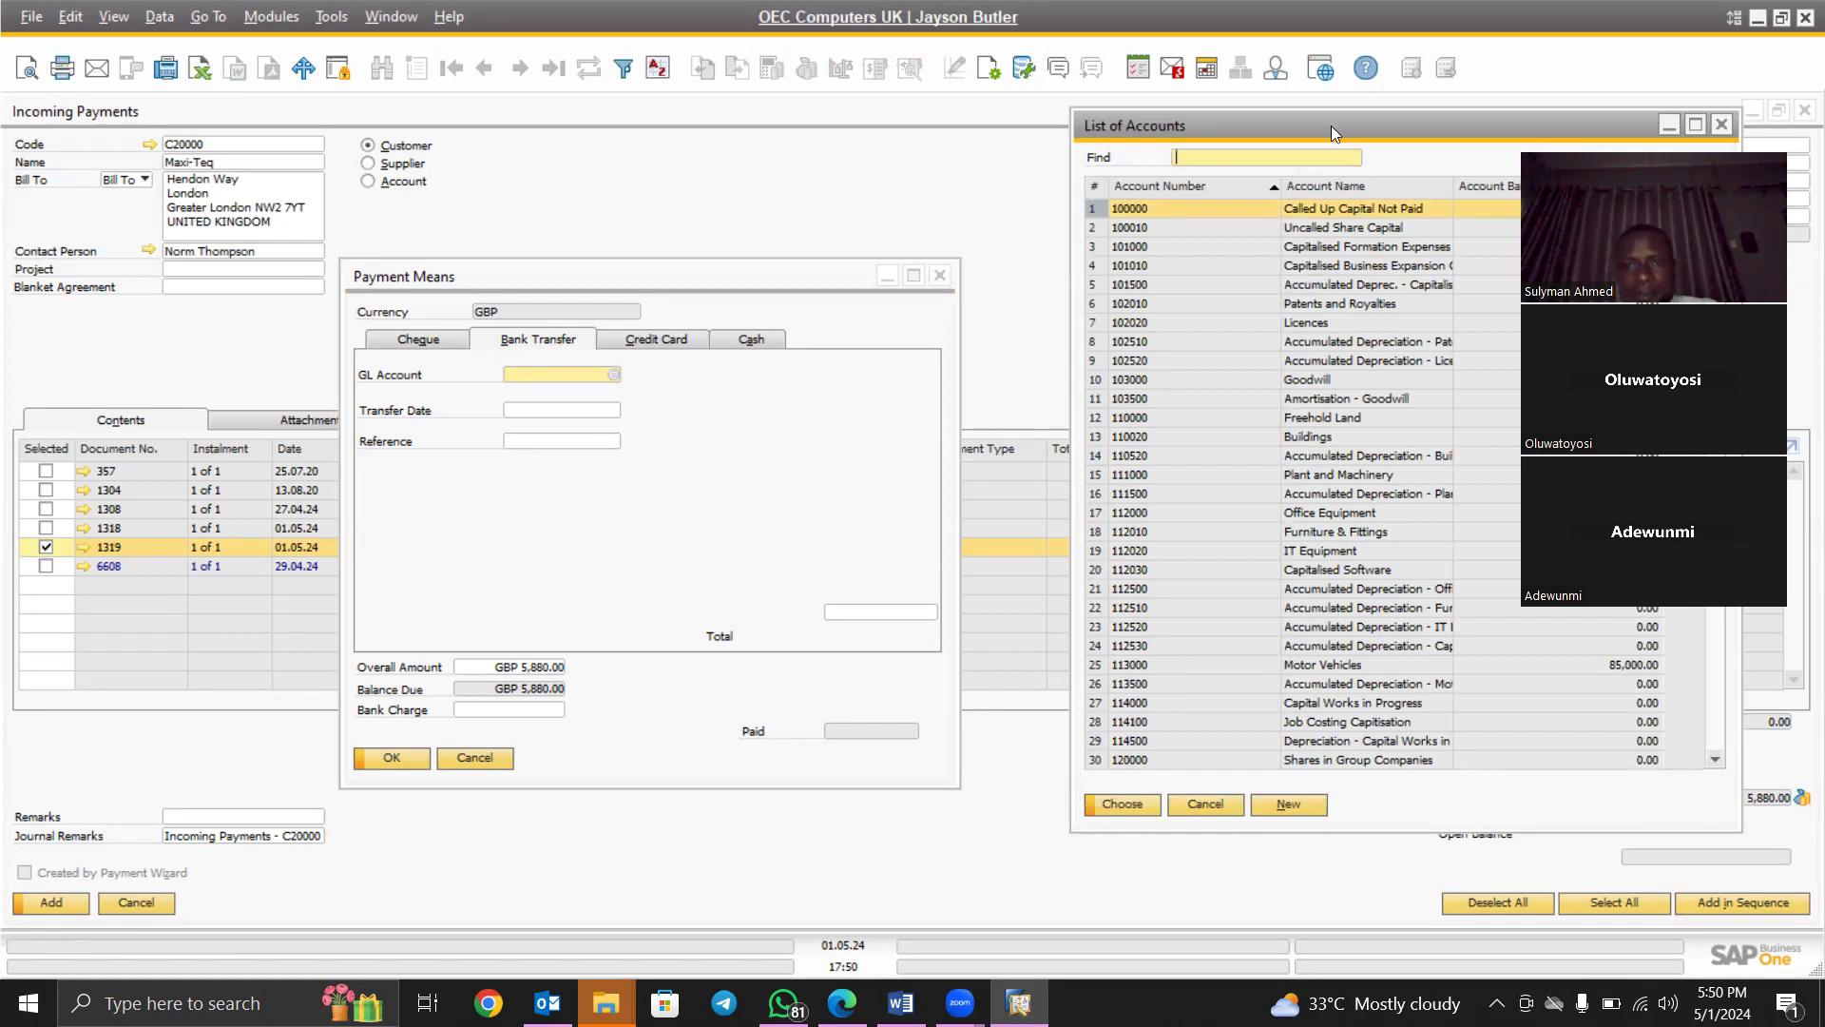
pyautogui.moveTo(1331, 125); pyautogui.dragTo(1133, 128)
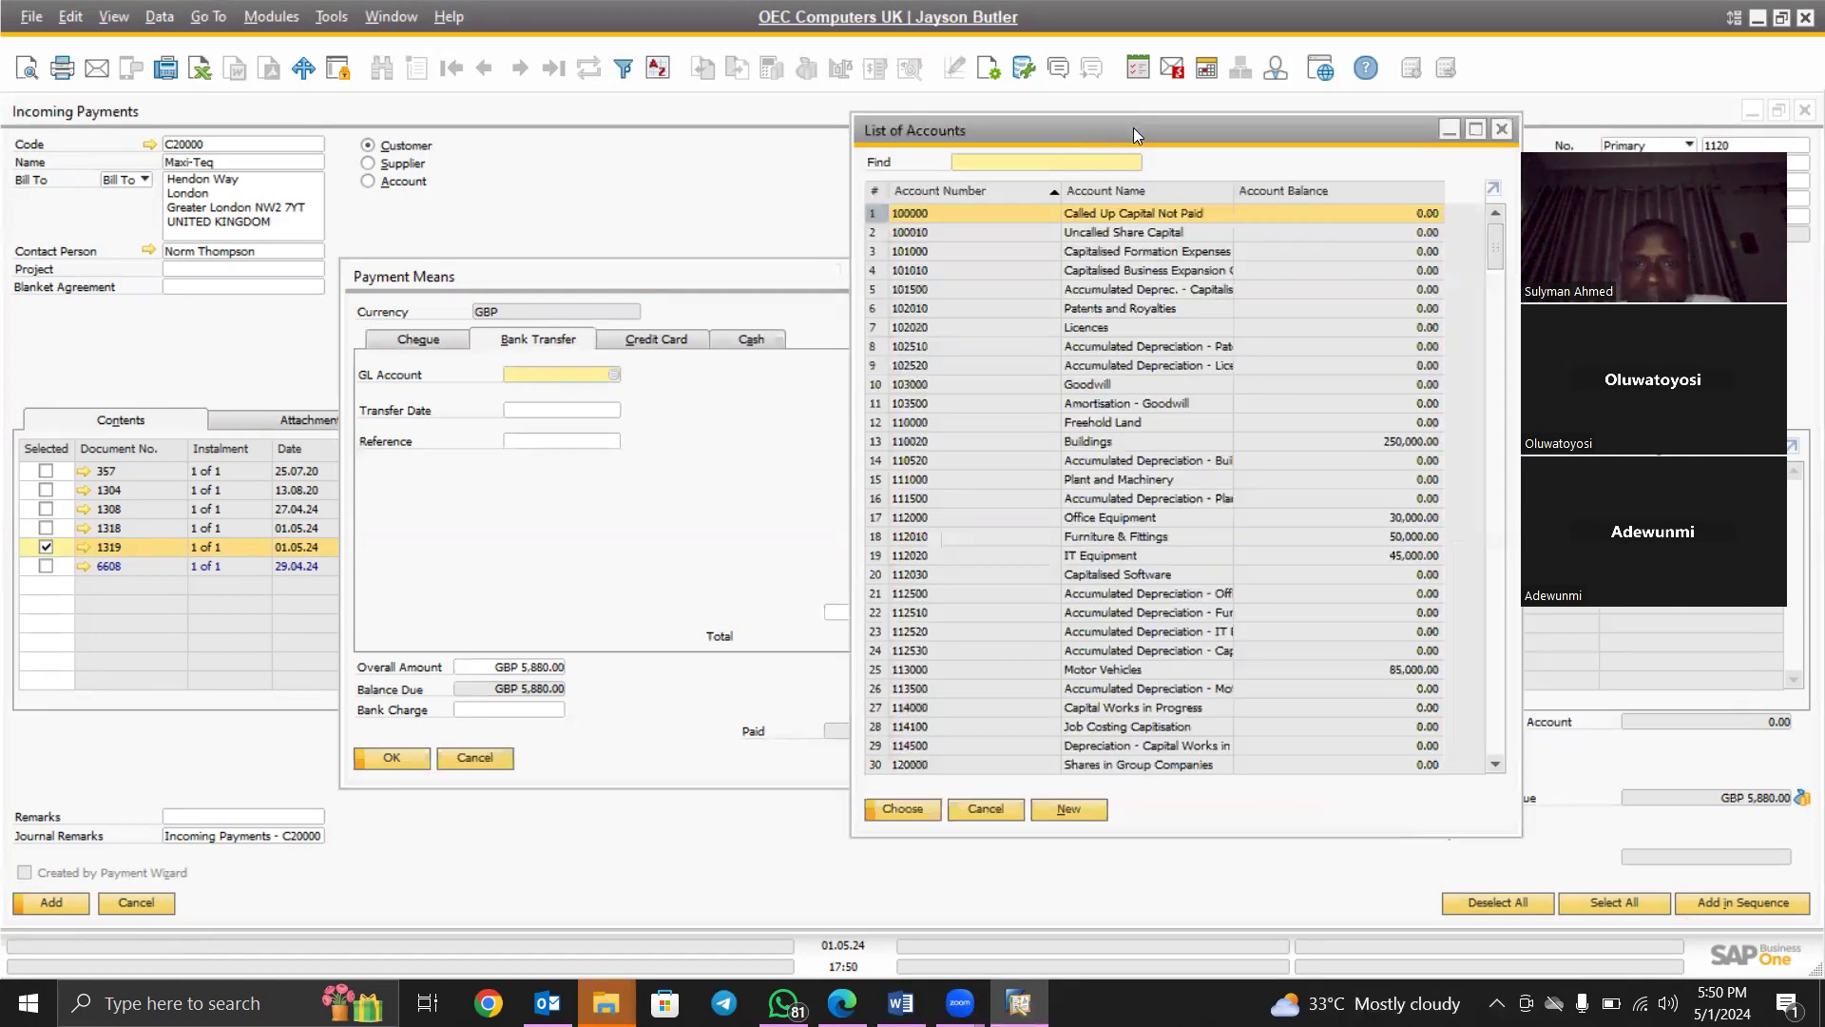
pyautogui.doubleClick(1120, 187)
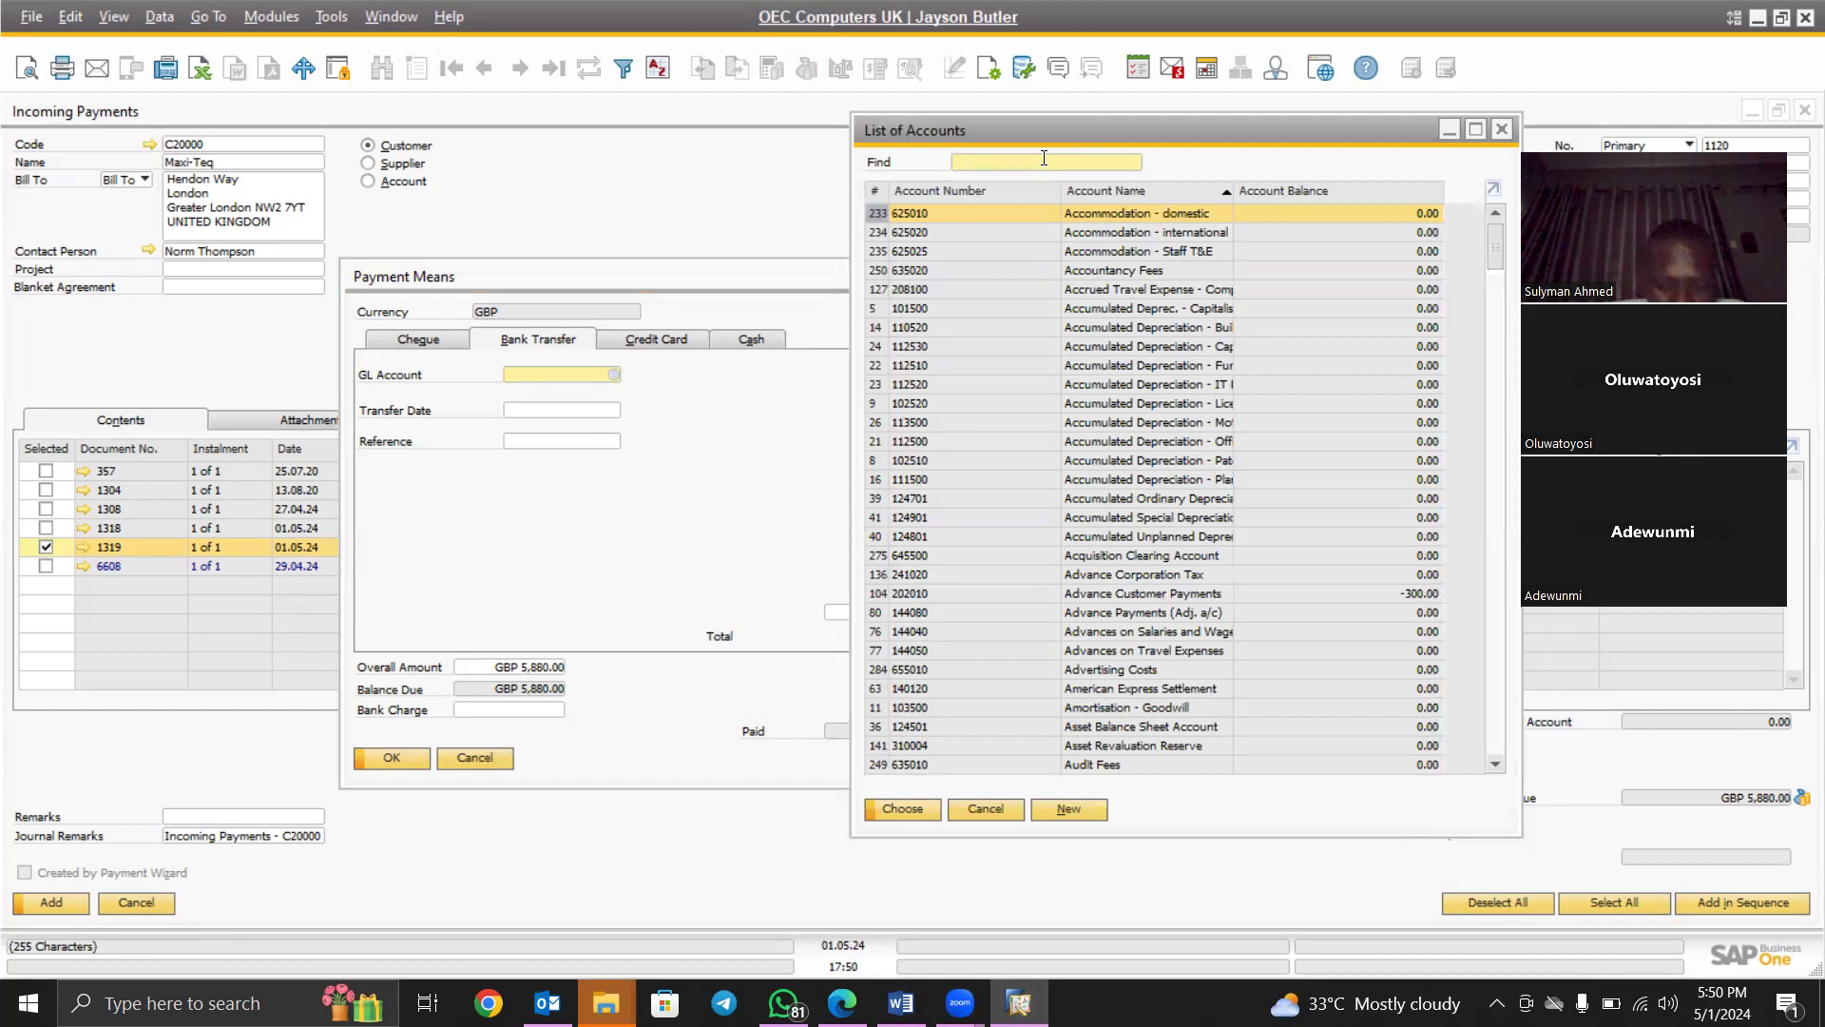
pyautogui.write('ban')
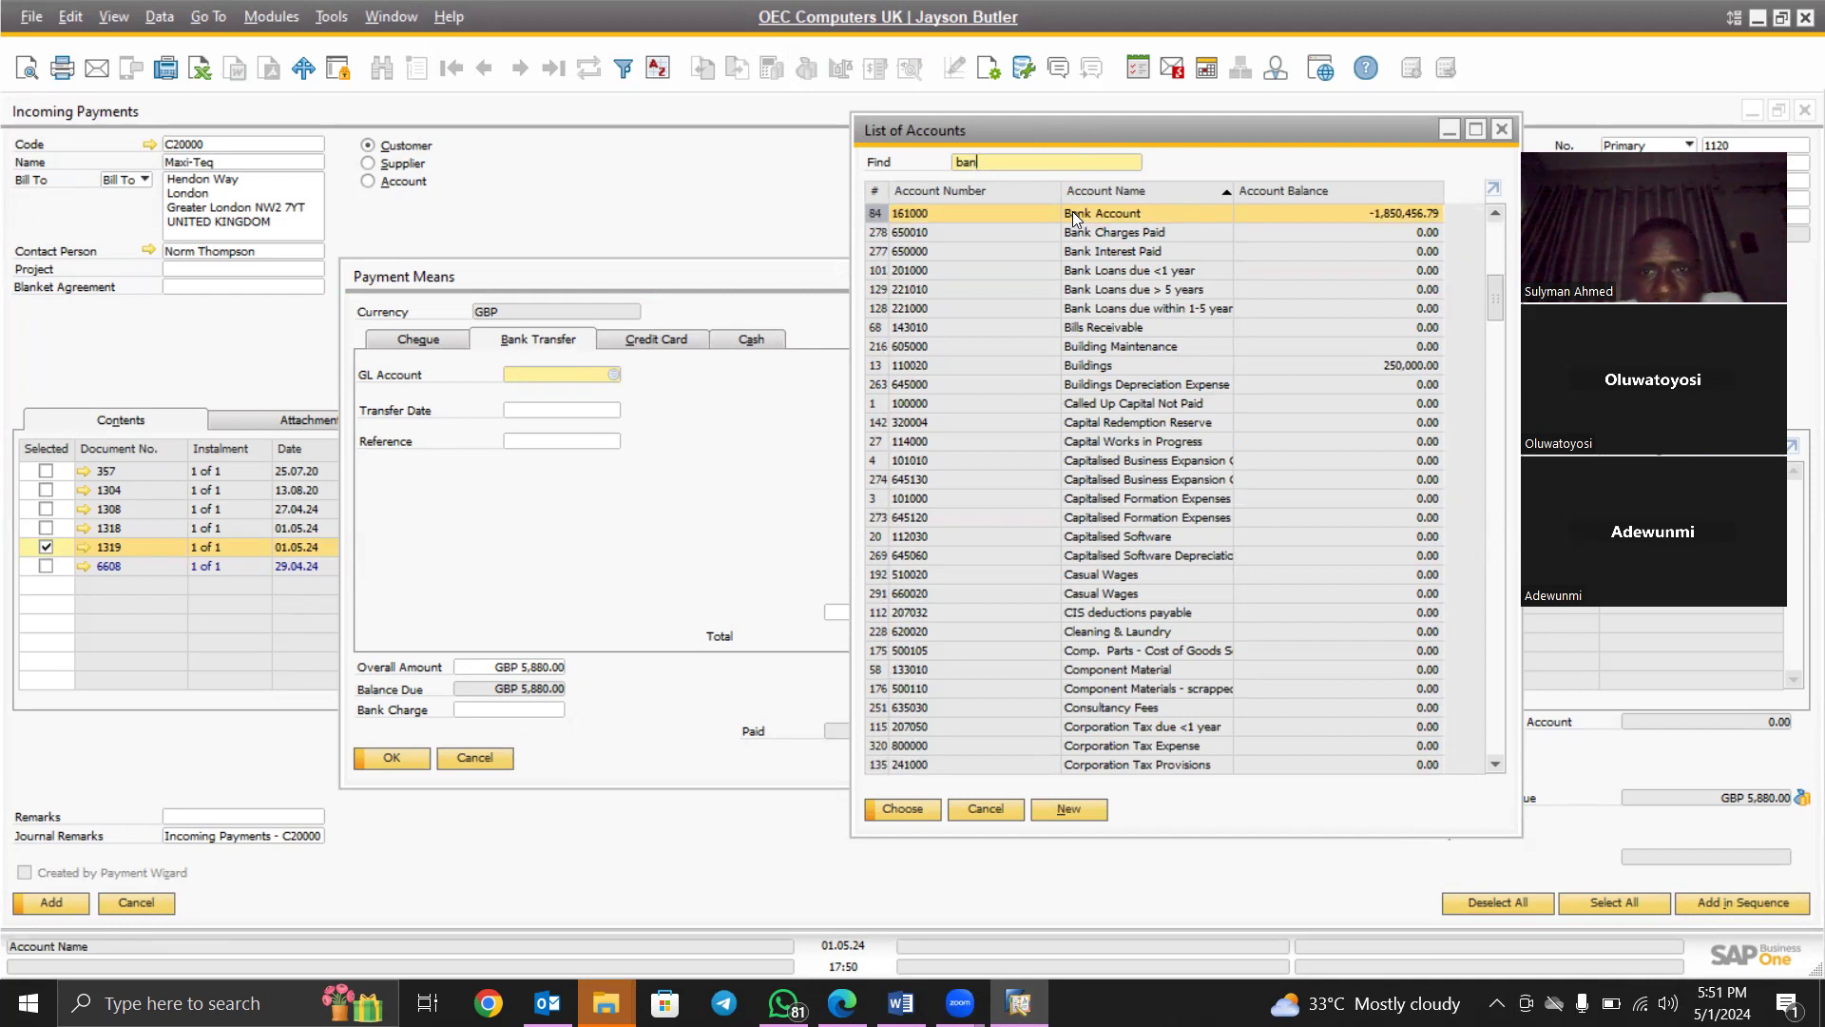
pyautogui.click(901, 808)
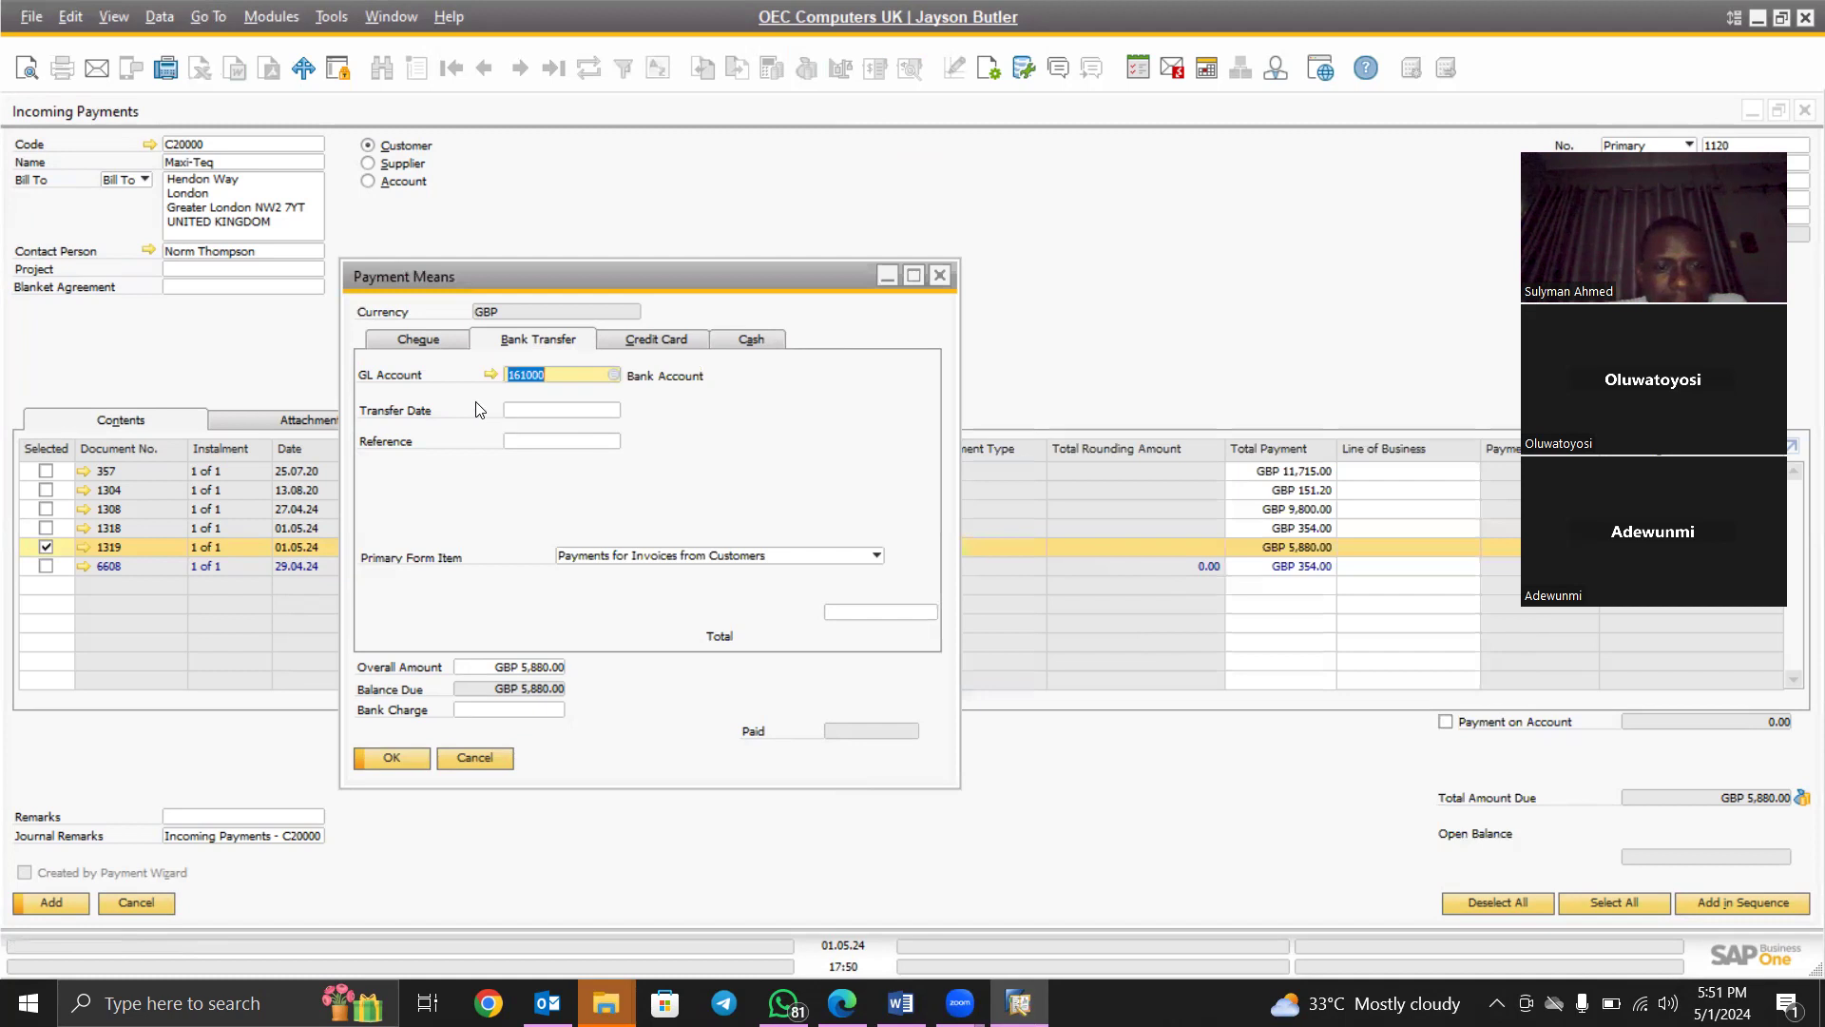
# Date the transfer 01.05.24 and give it reference 000134
pyautogui.click(516, 414)
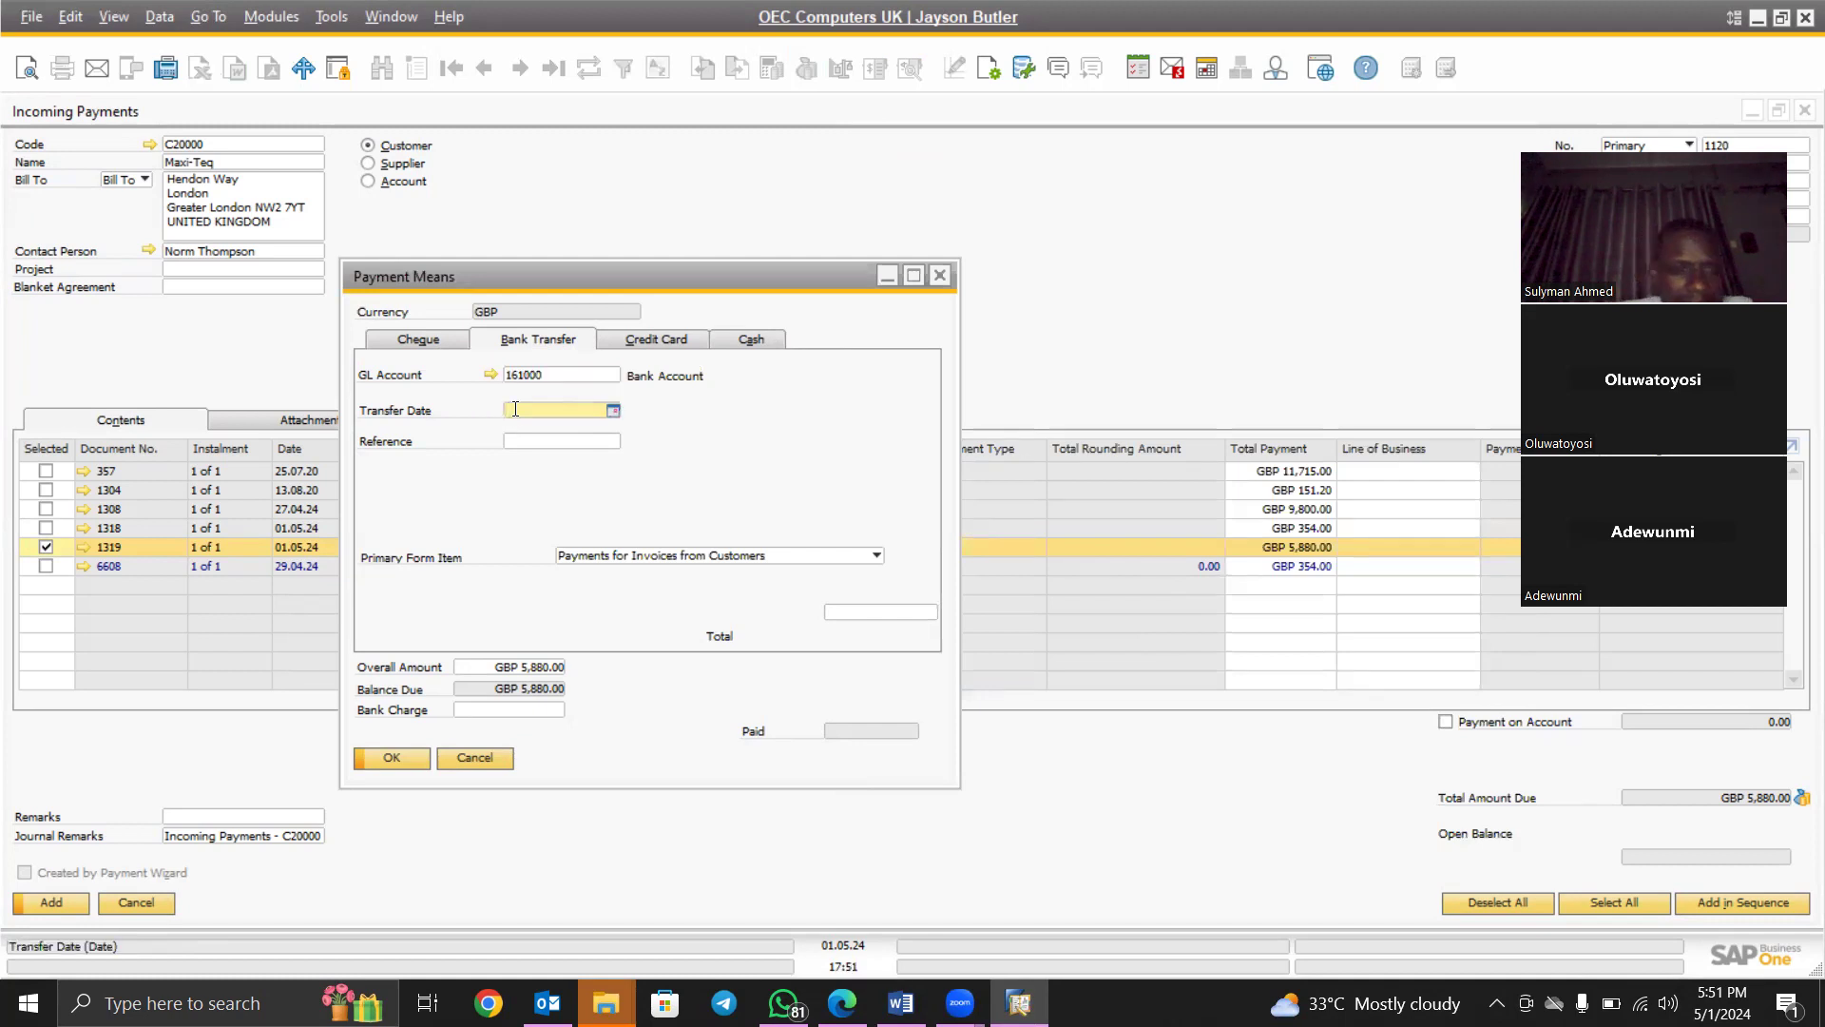
pyautogui.click(612, 411)
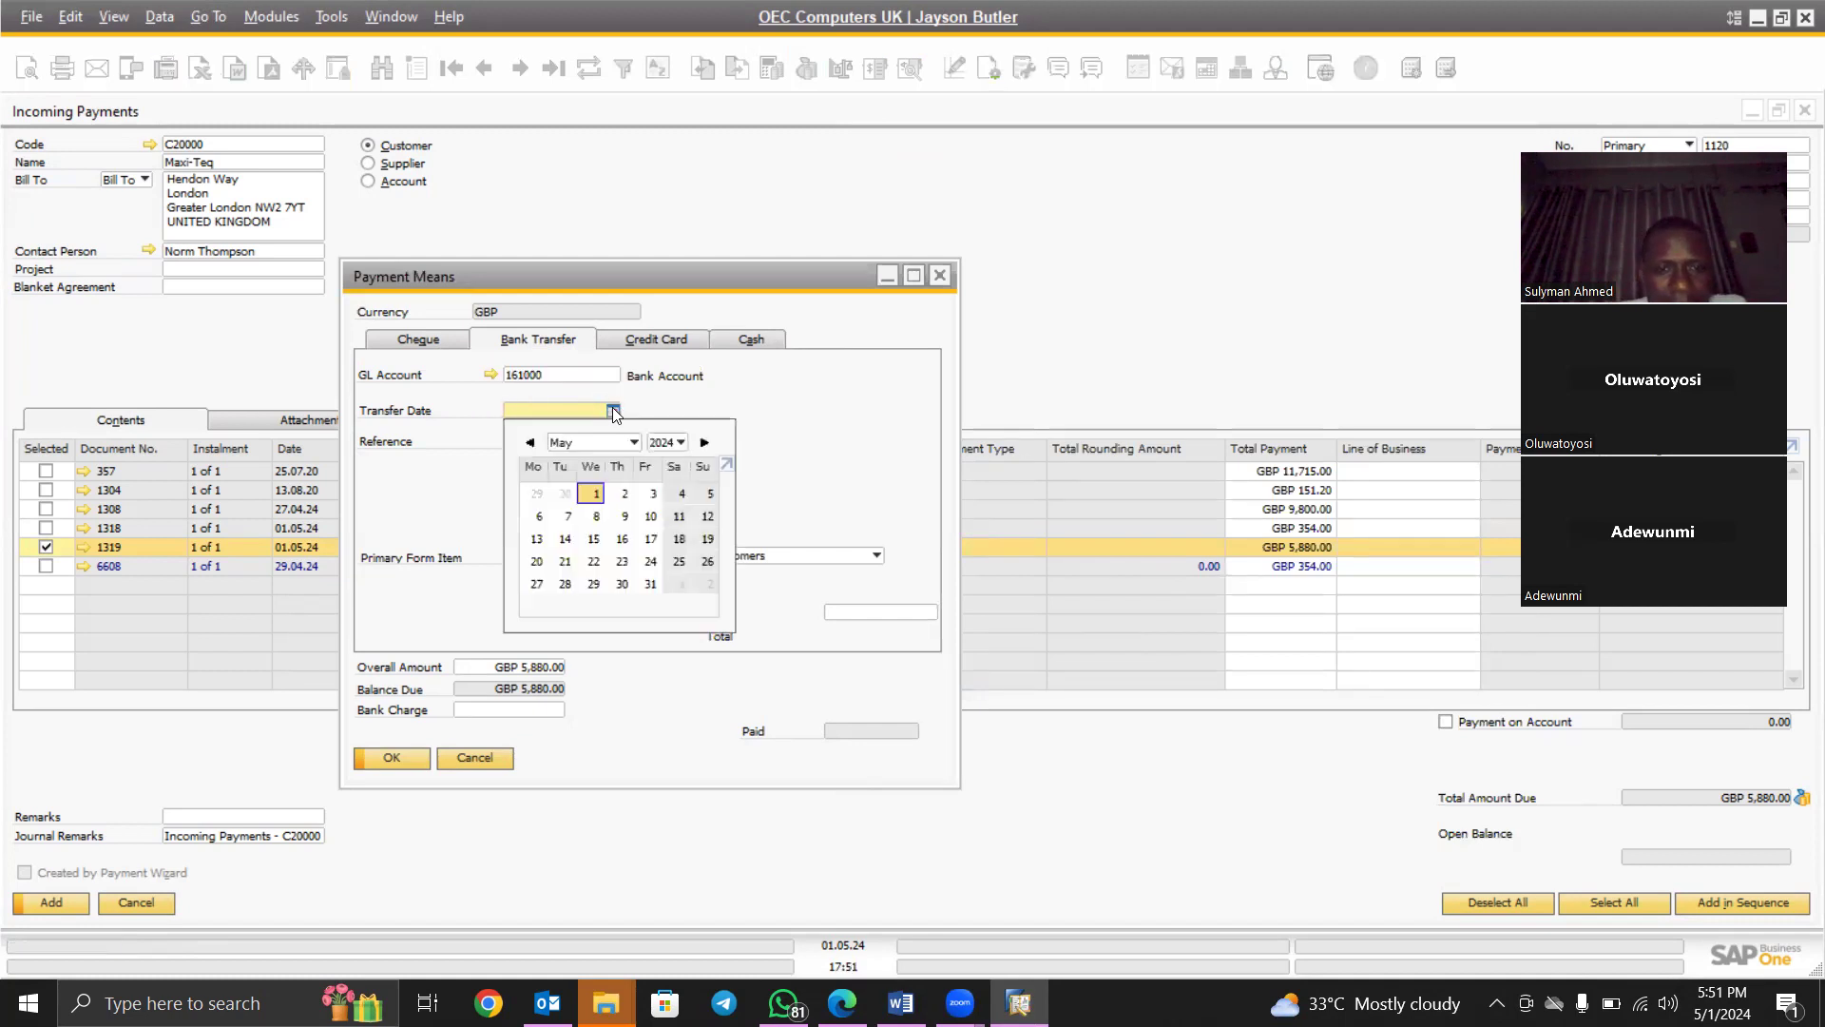
pyautogui.click(594, 494)
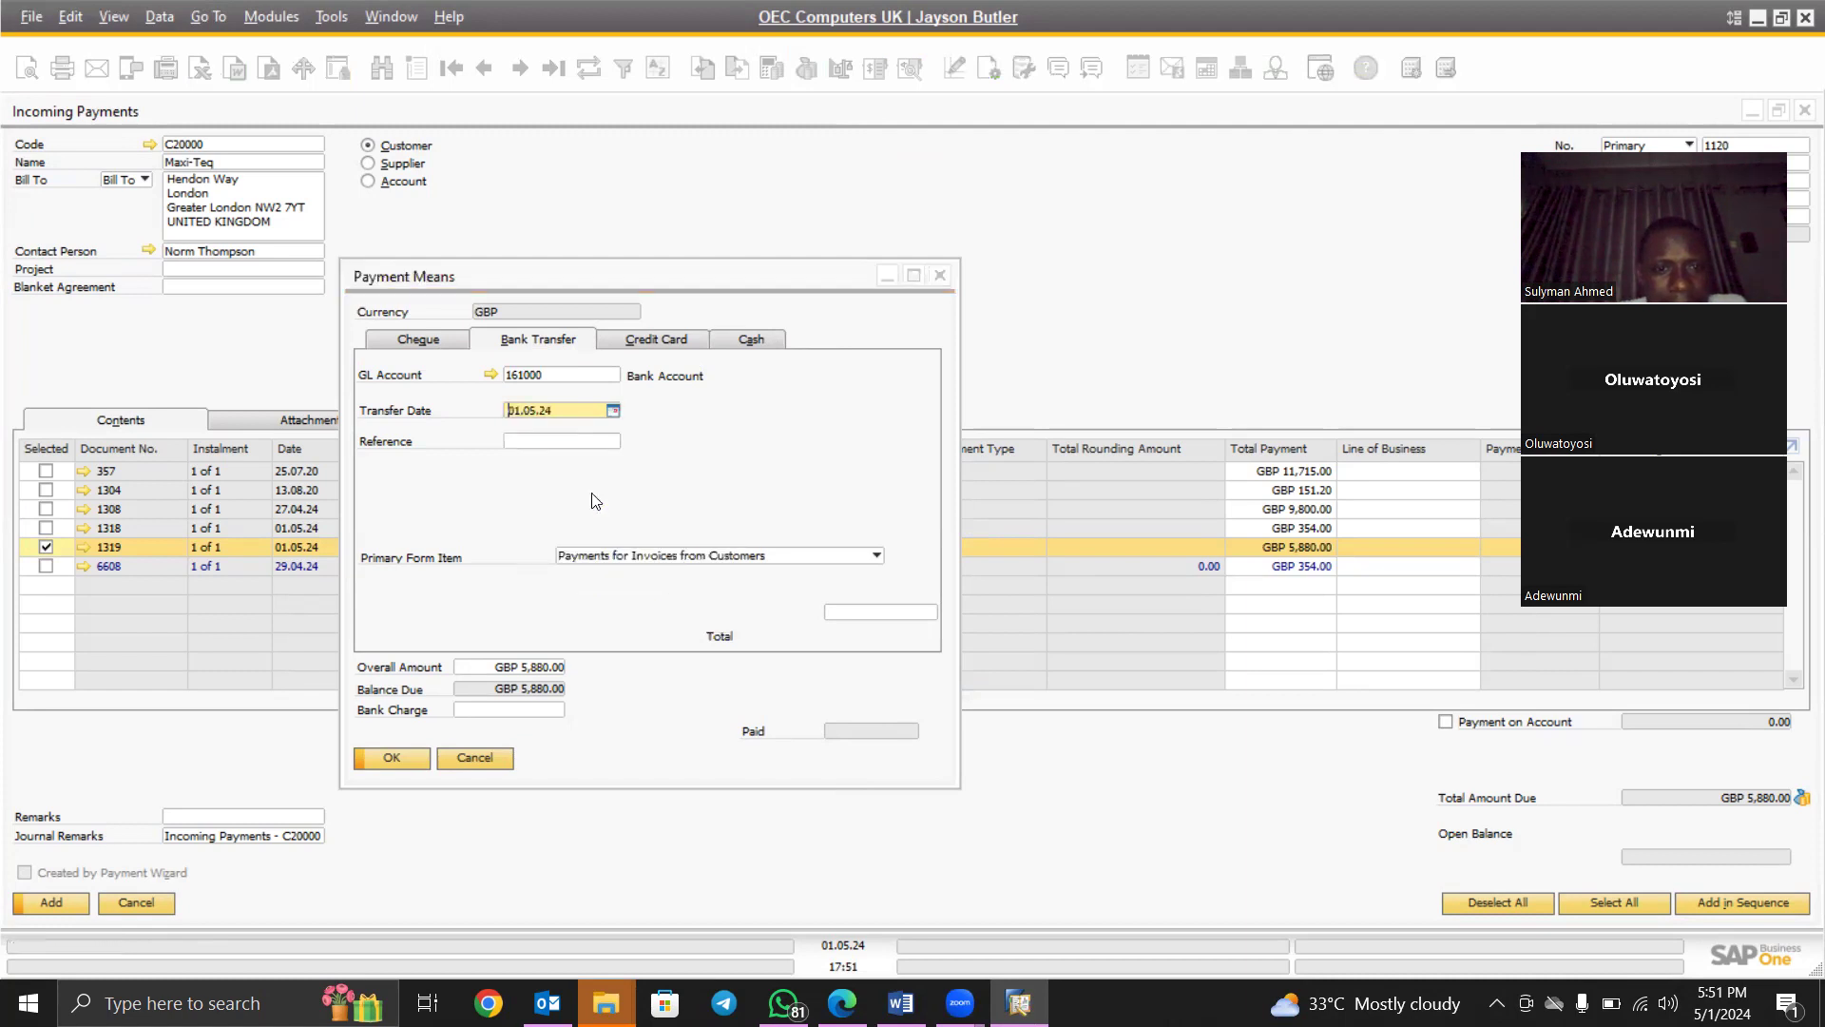
pyautogui.click(559, 443)
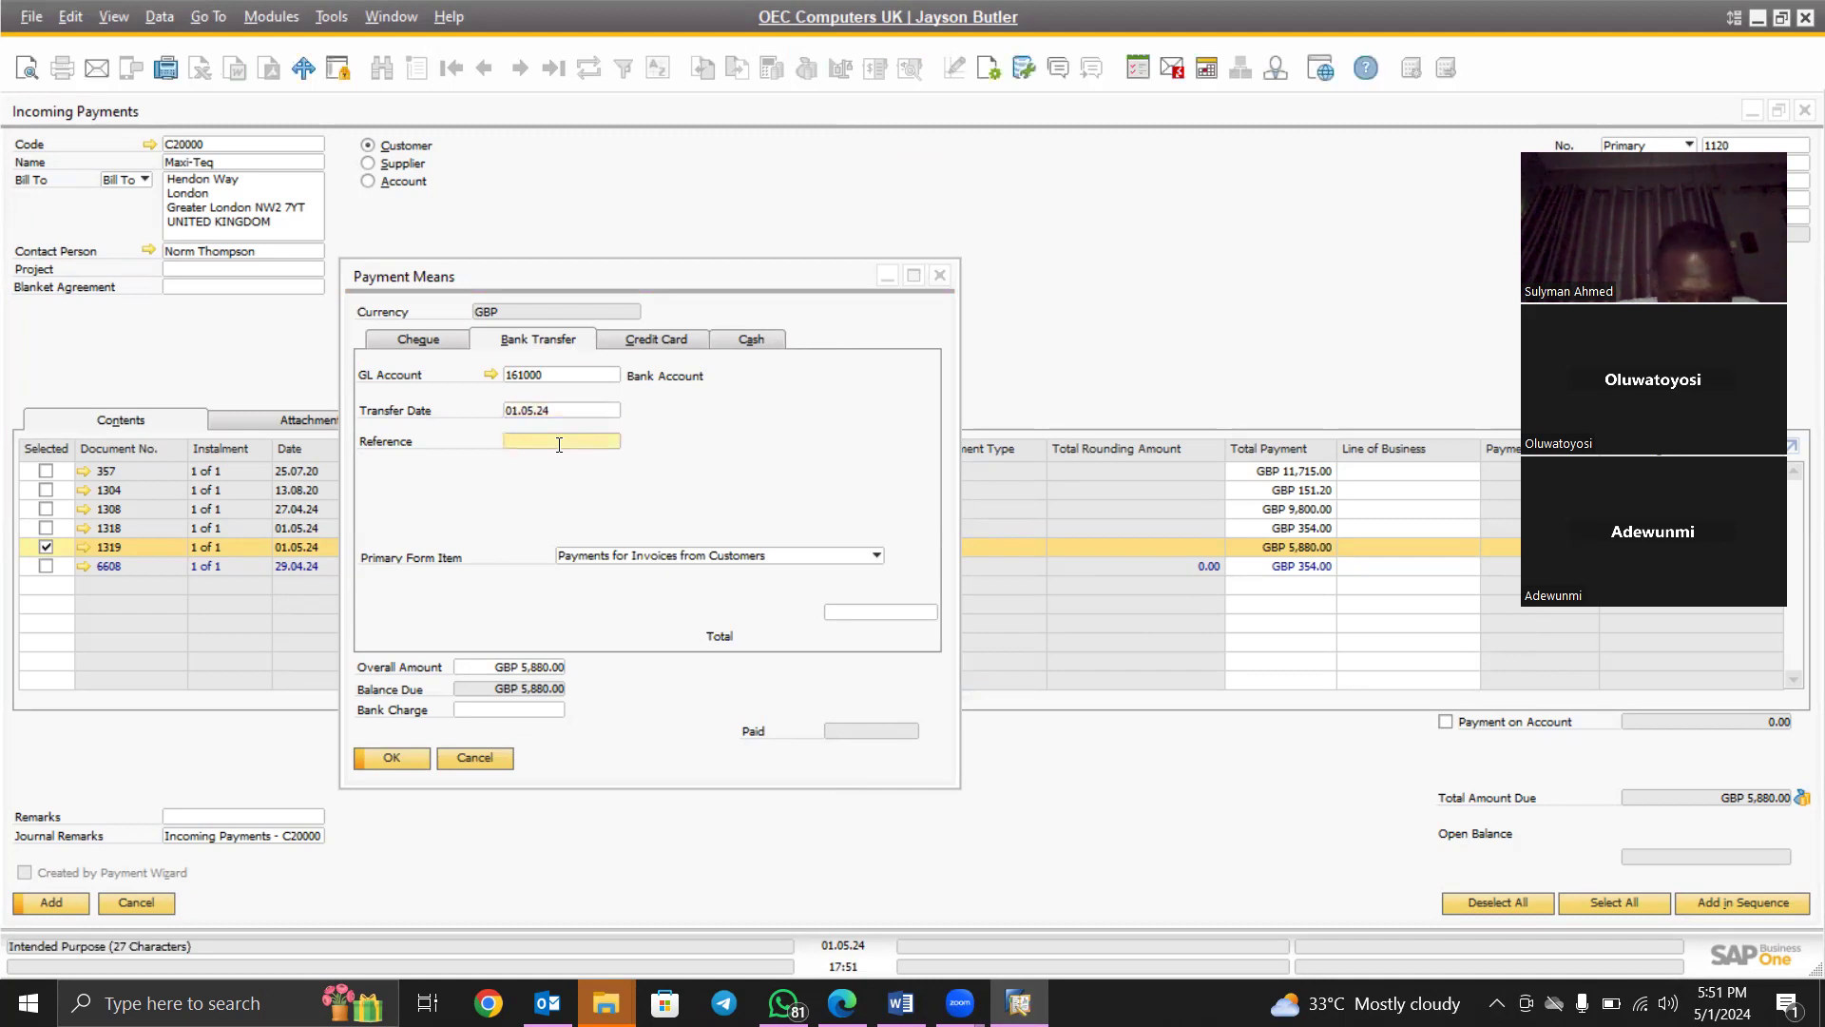
pyautogui.write('000134')
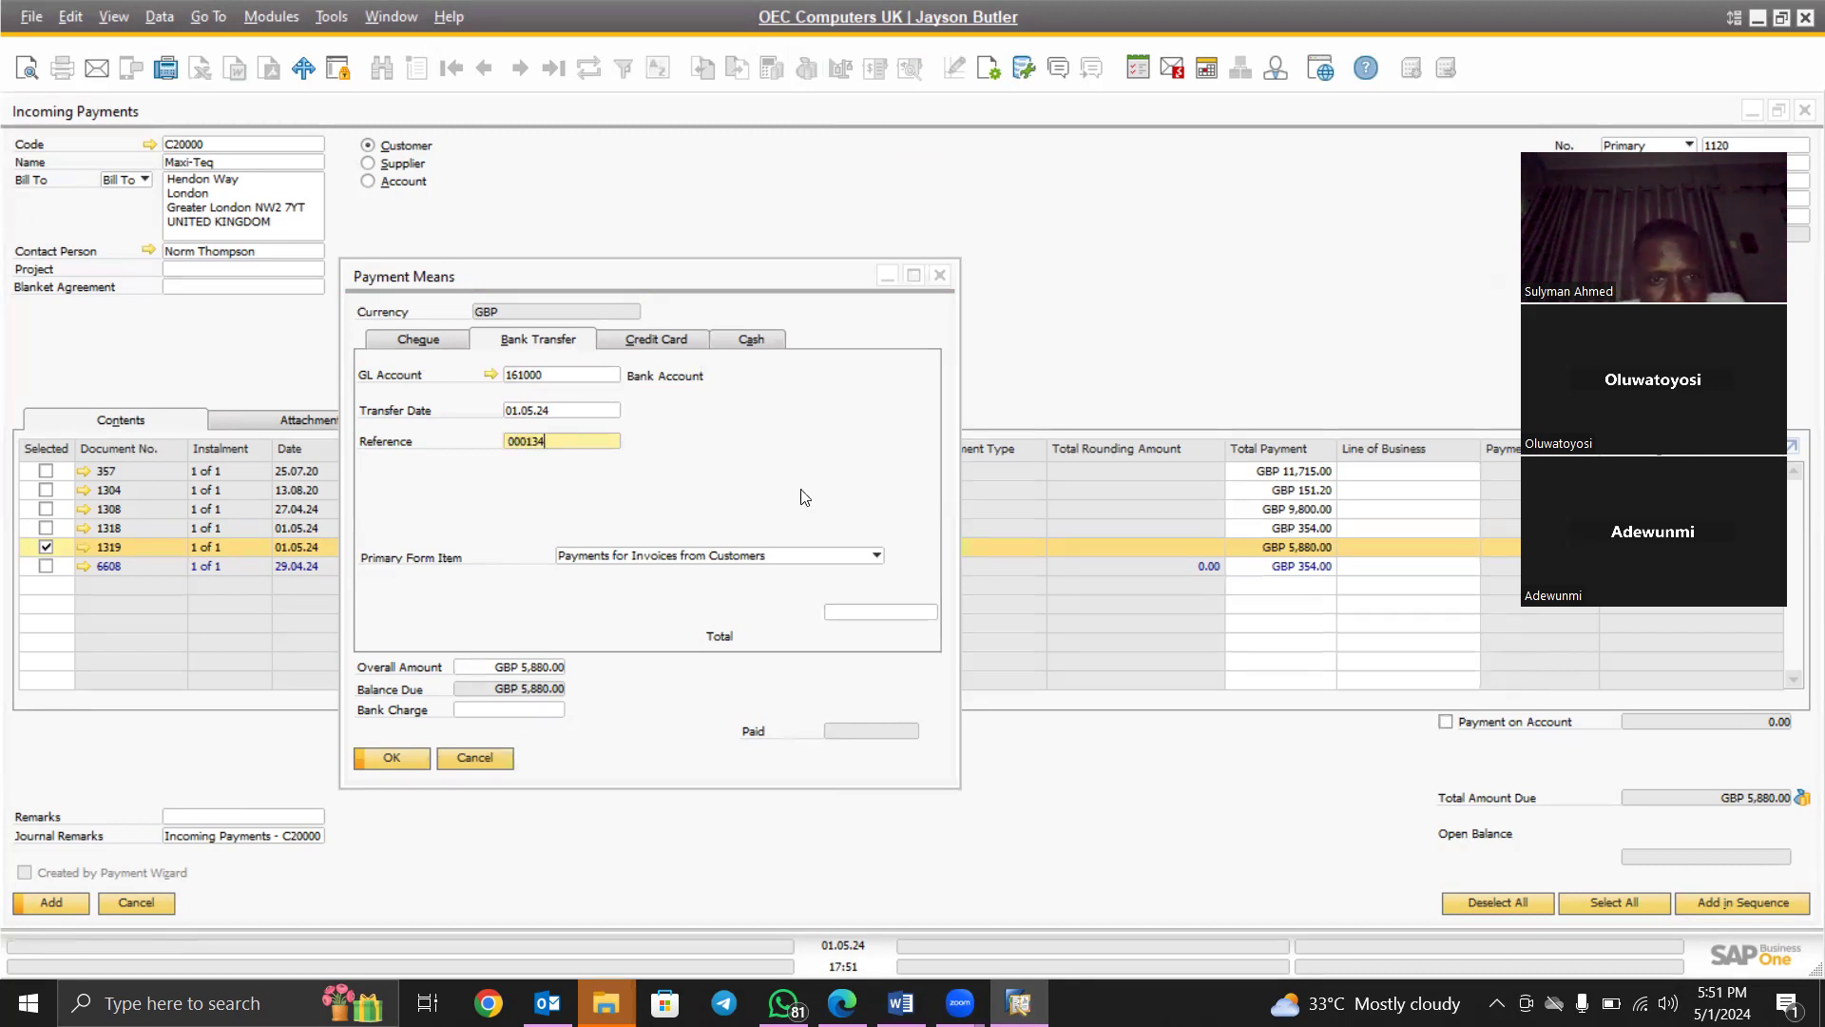
# Fill the transfer total with the GBP 5,880.00 balance due and confirm the payment means
pyautogui.click(845, 612)
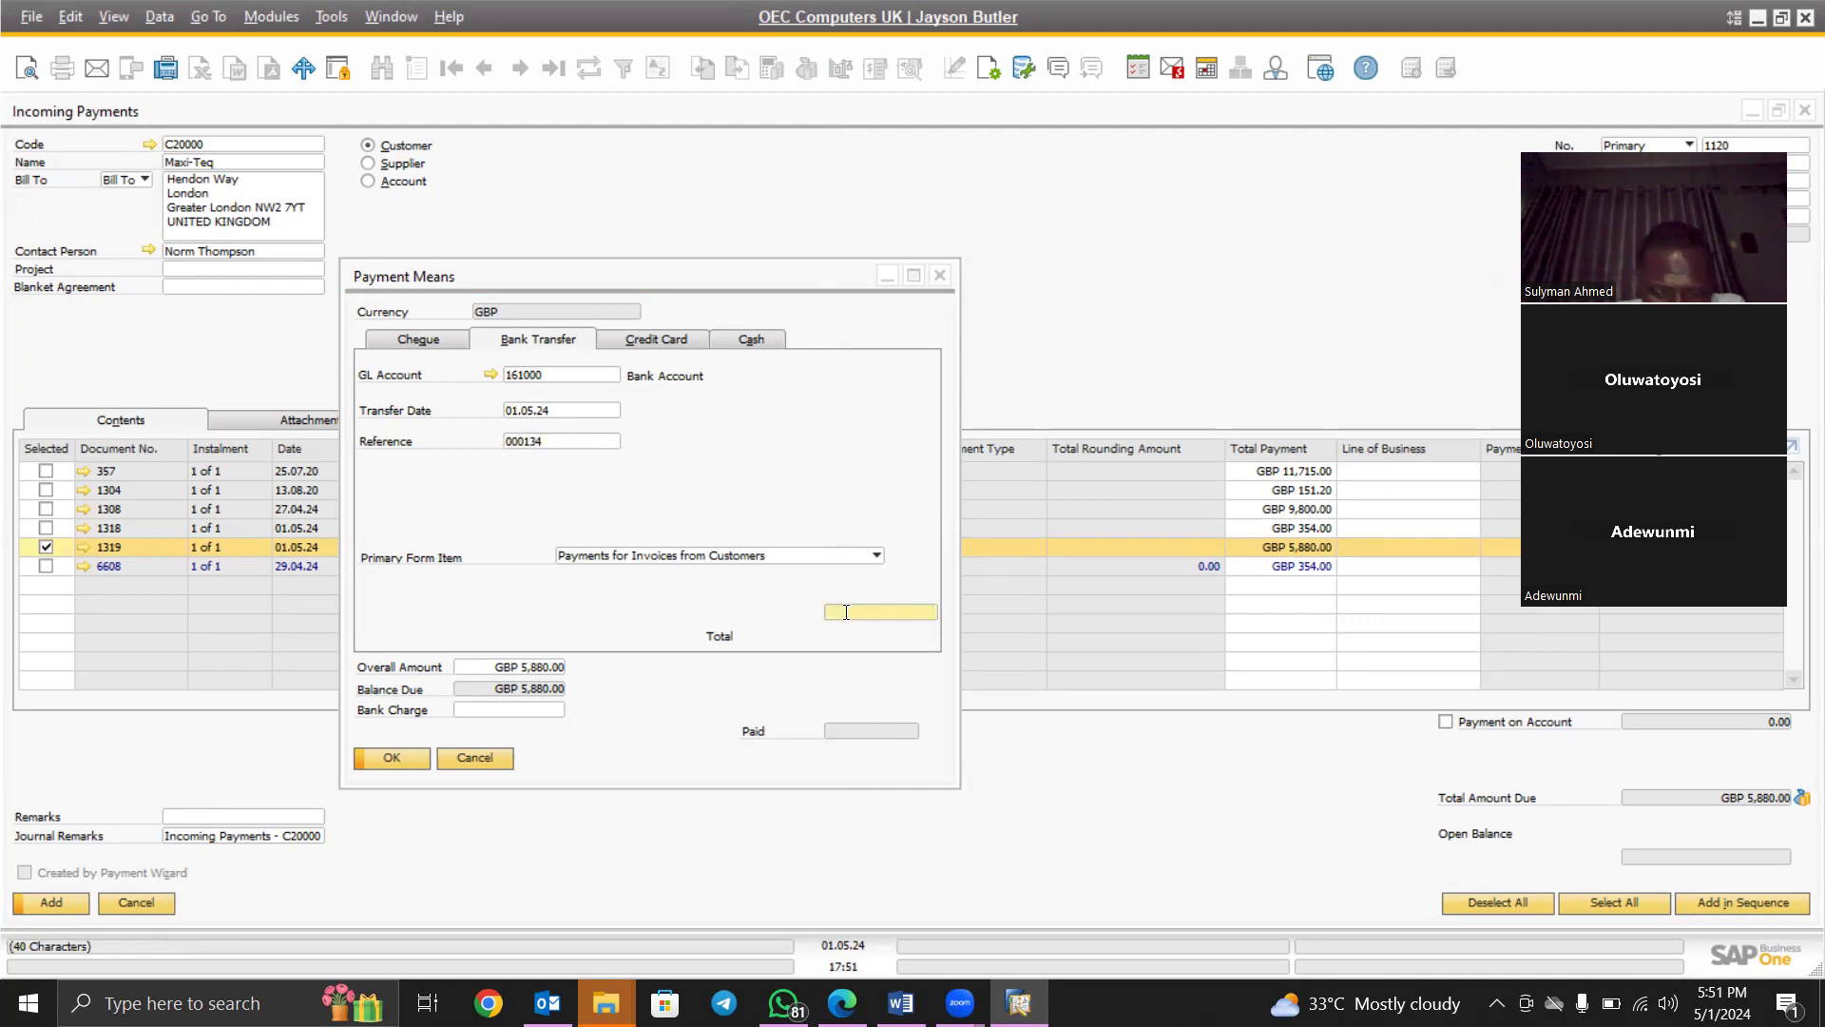
pyautogui.rightClick(845, 612)
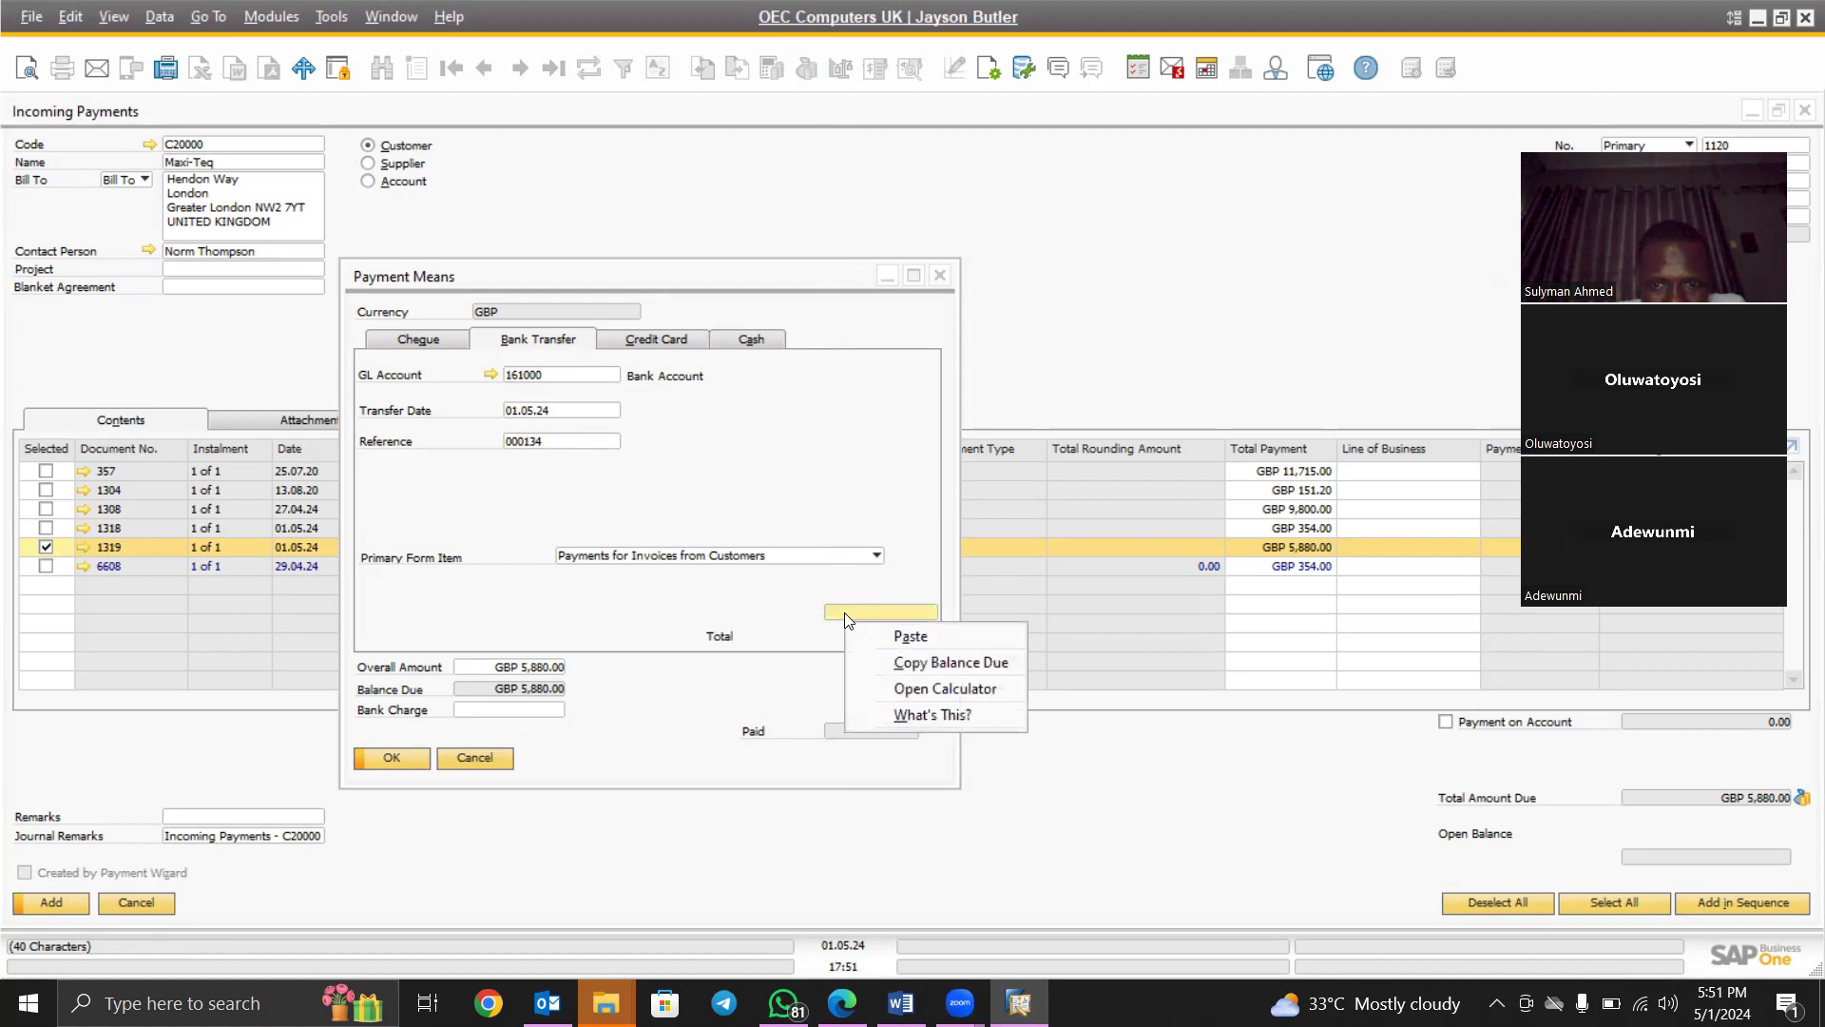
pyautogui.click(917, 662)
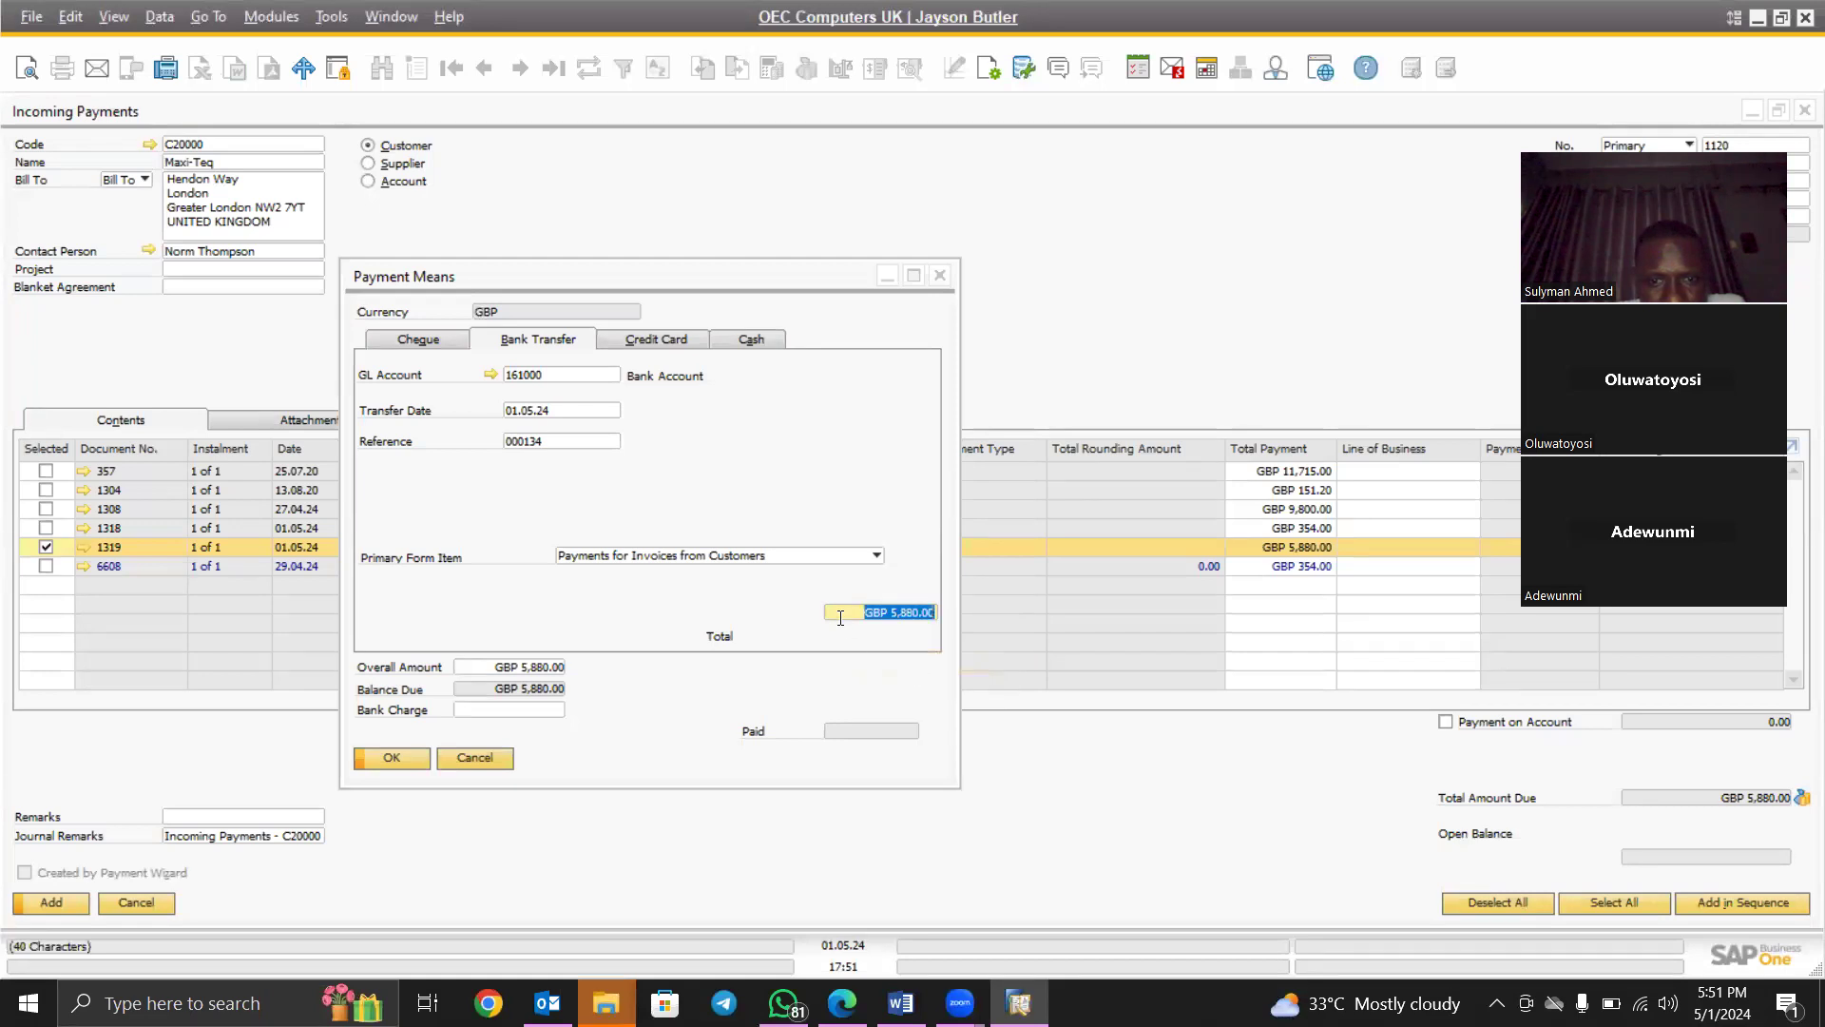
pyautogui.click(483, 711)
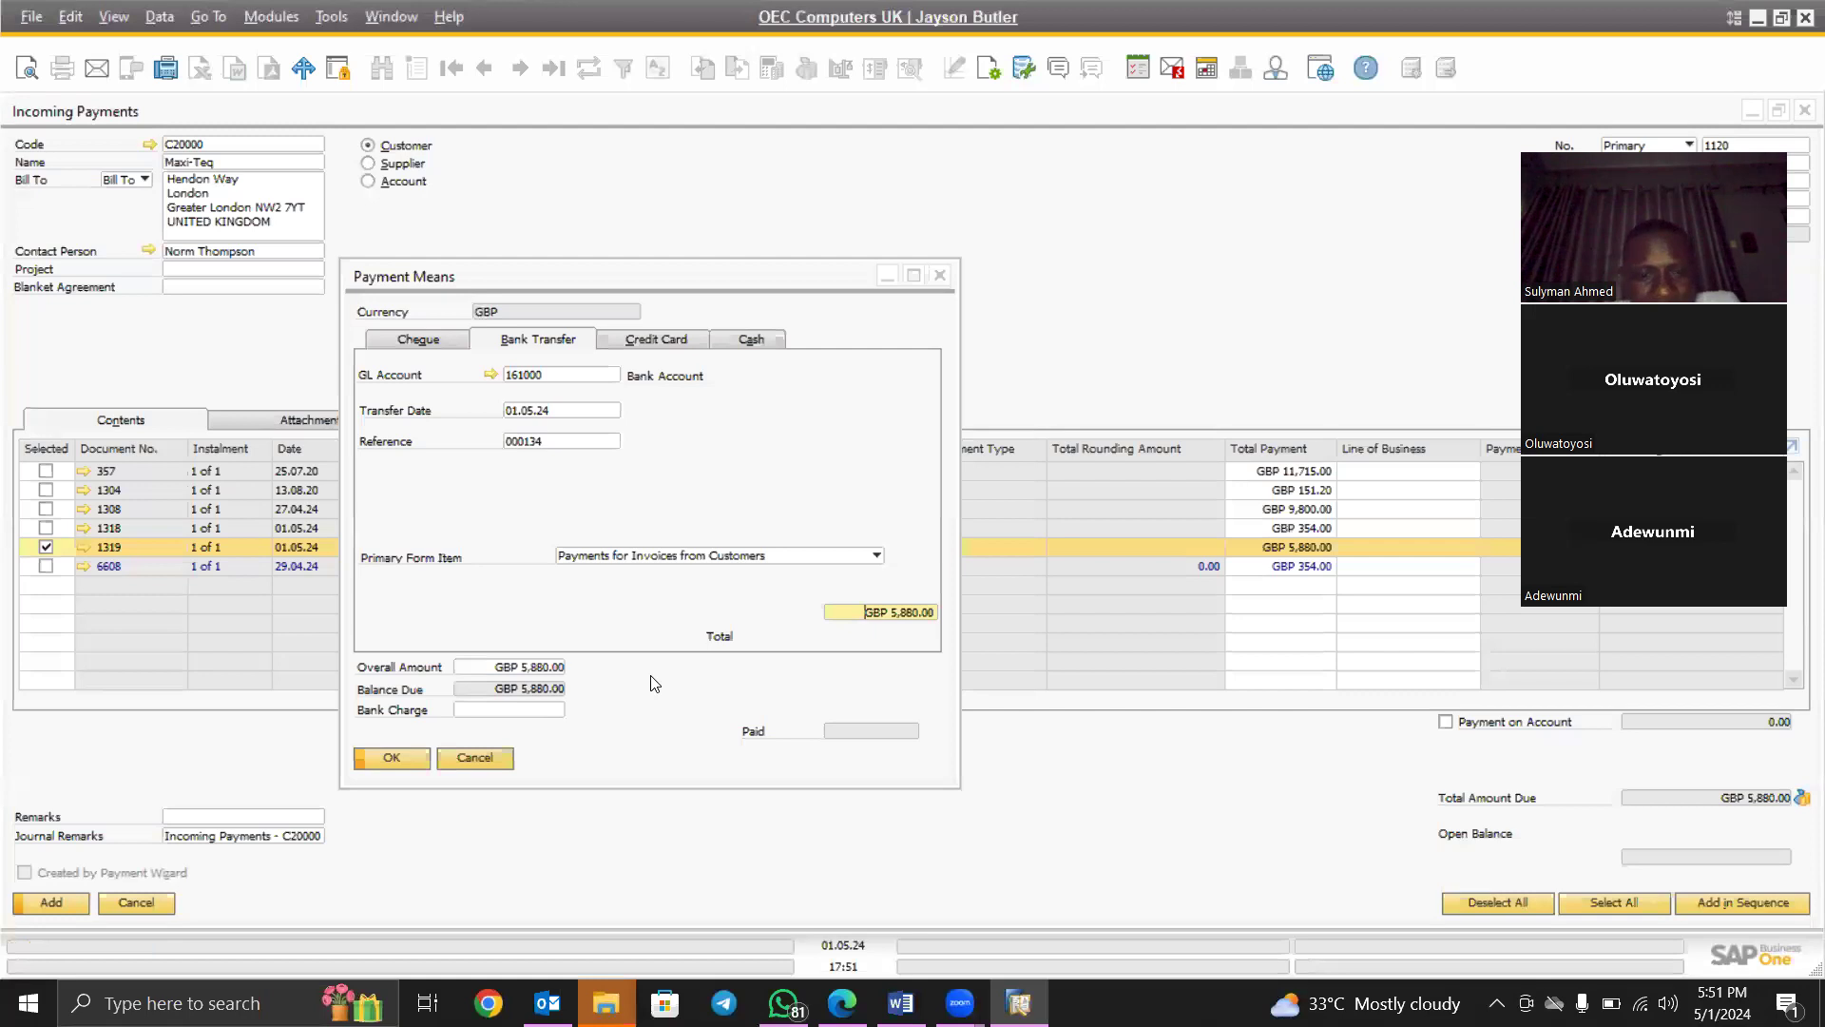
pyautogui.click(384, 757)
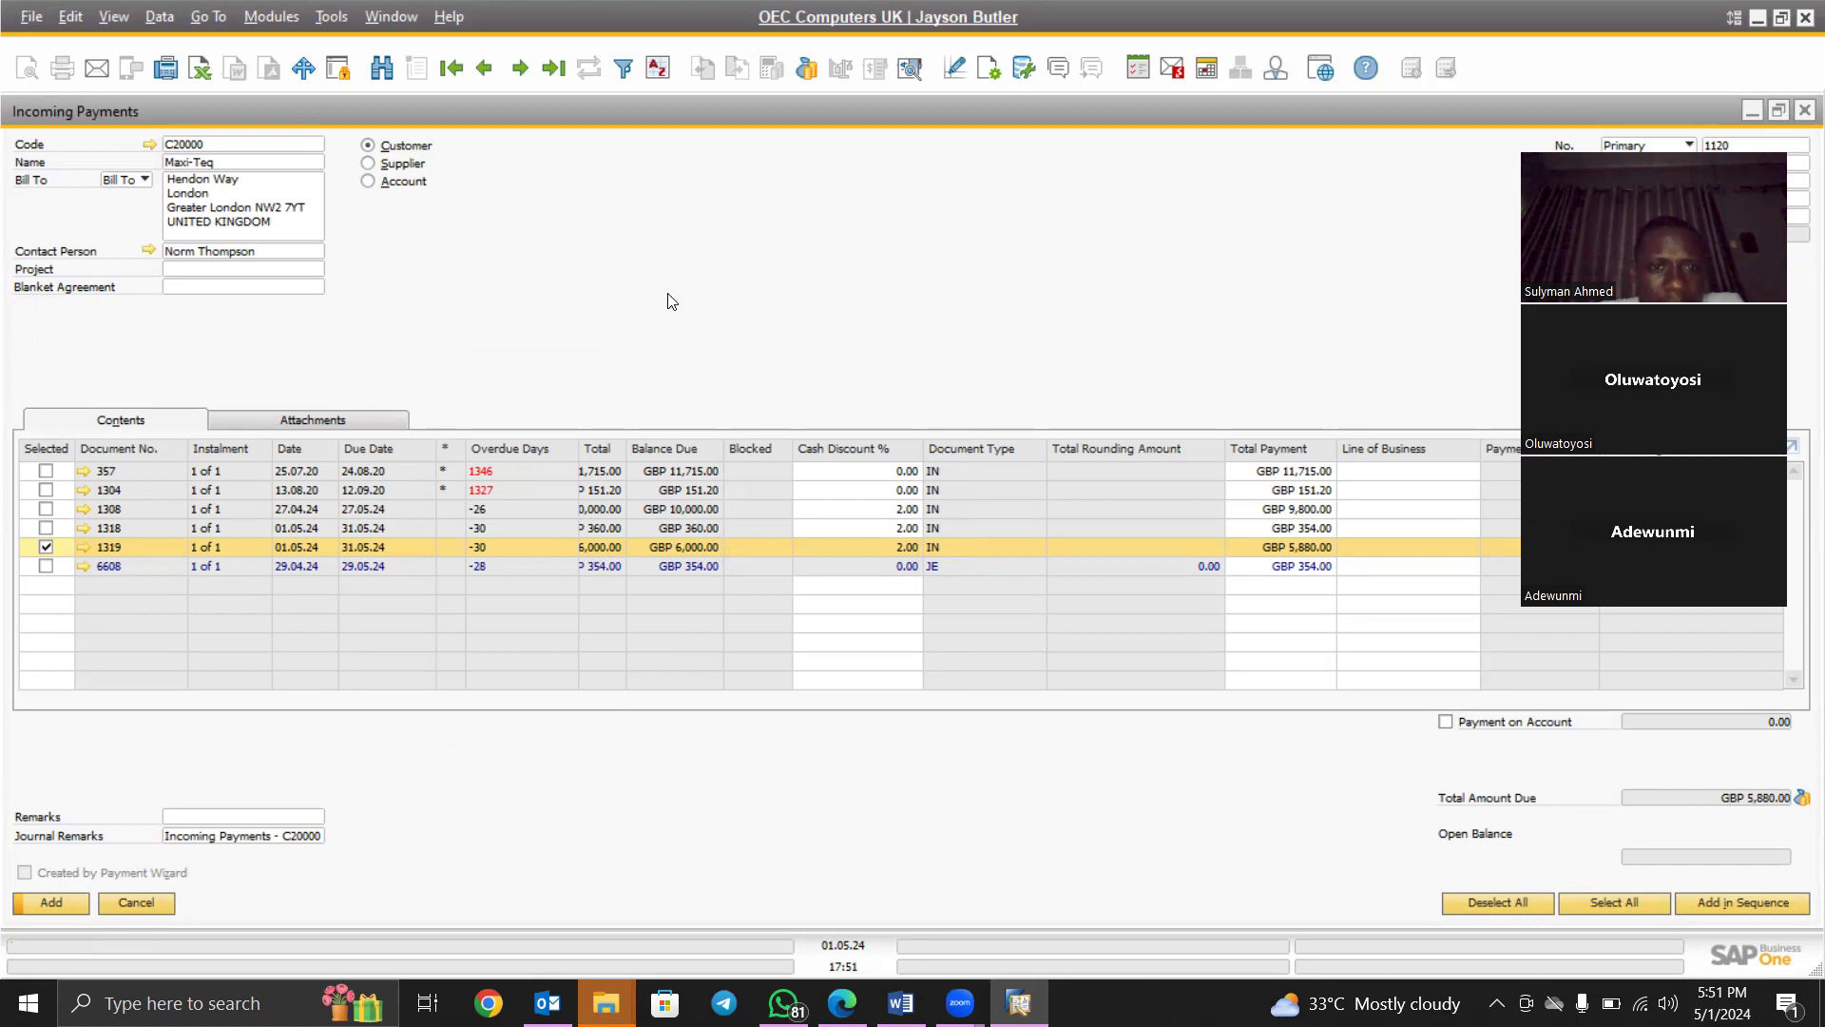
pyautogui.rightClick(623, 265)
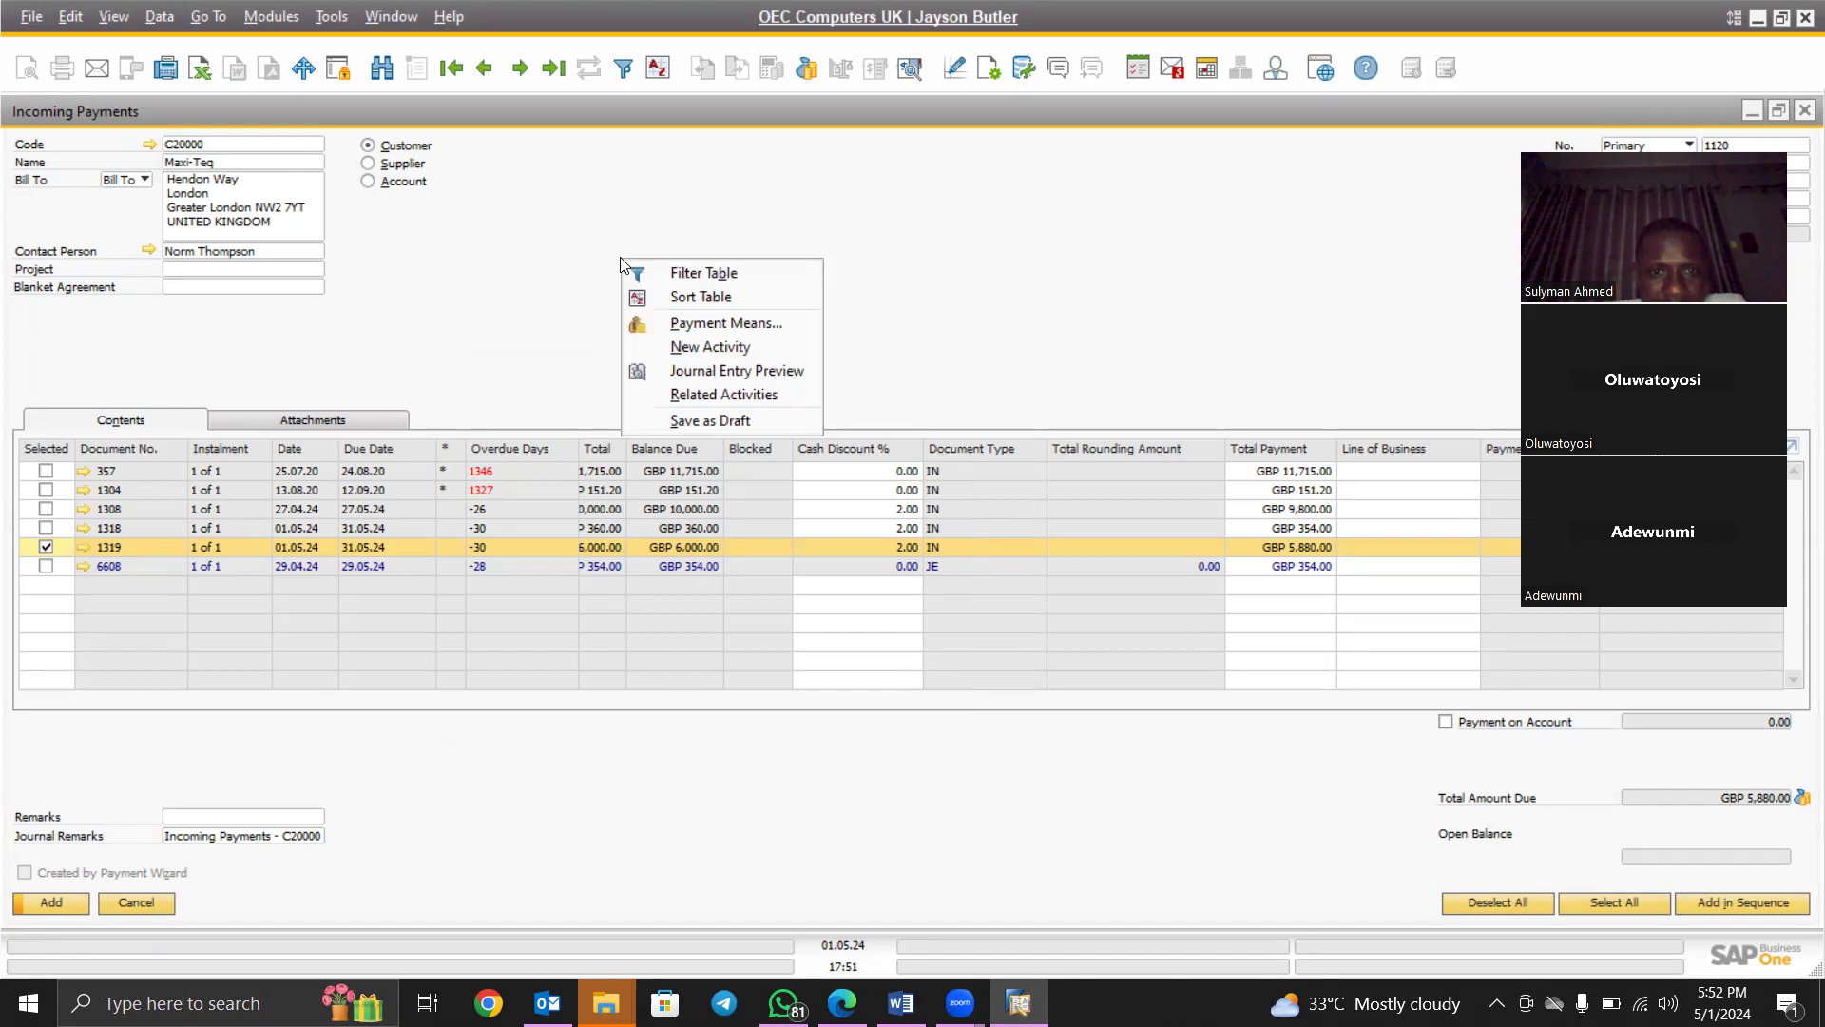
pyautogui.click(718, 371)
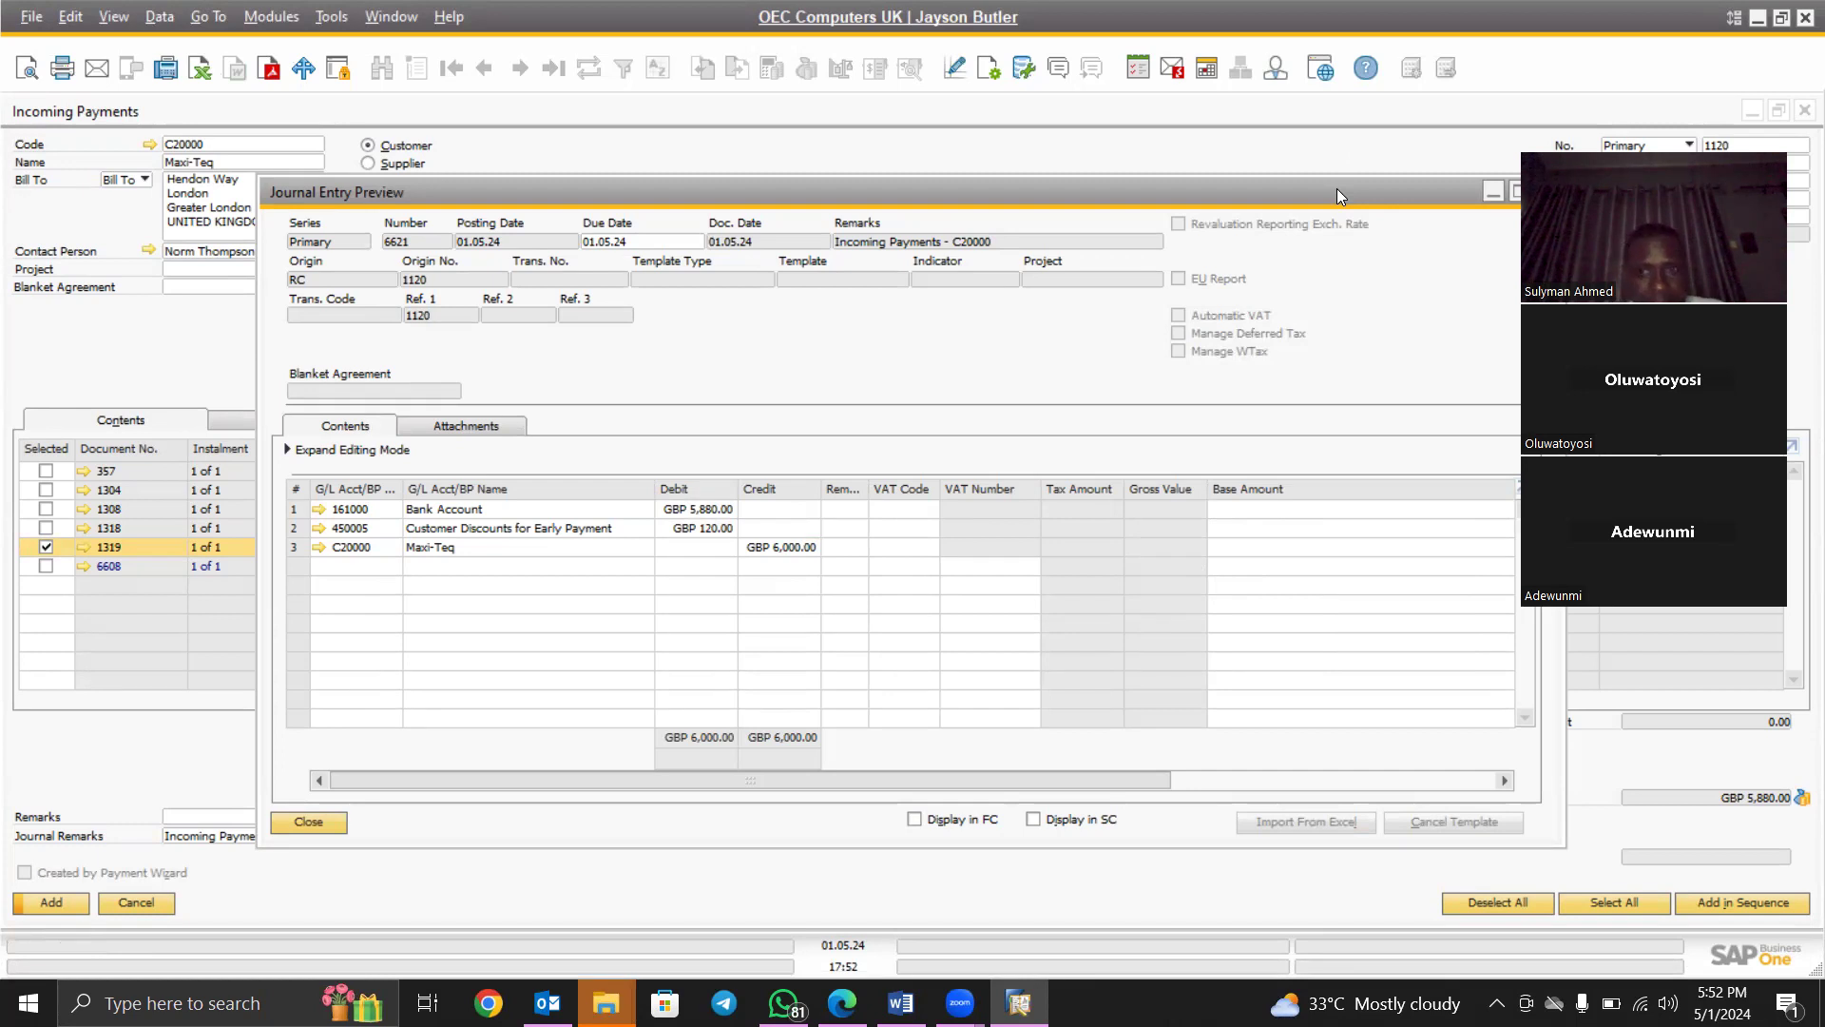
pyautogui.moveTo(1325, 189); pyautogui.dragTo(1176, 177)
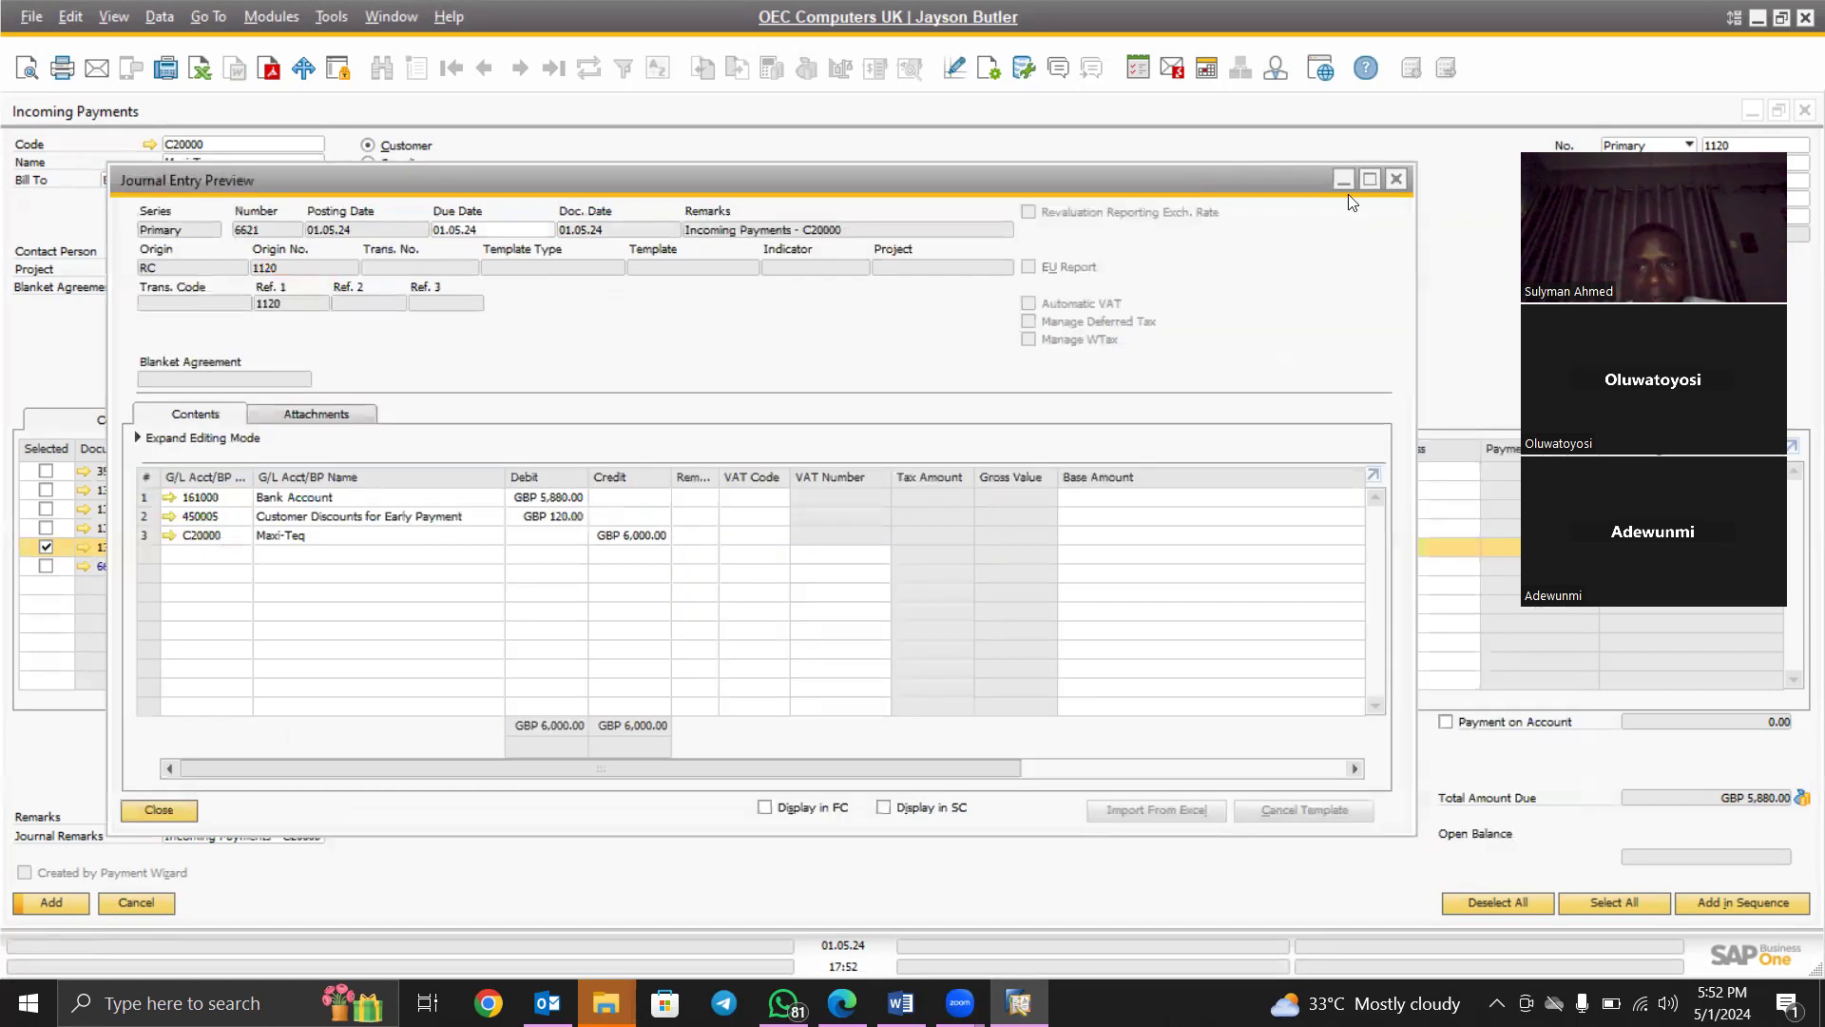
pyautogui.click(1398, 180)
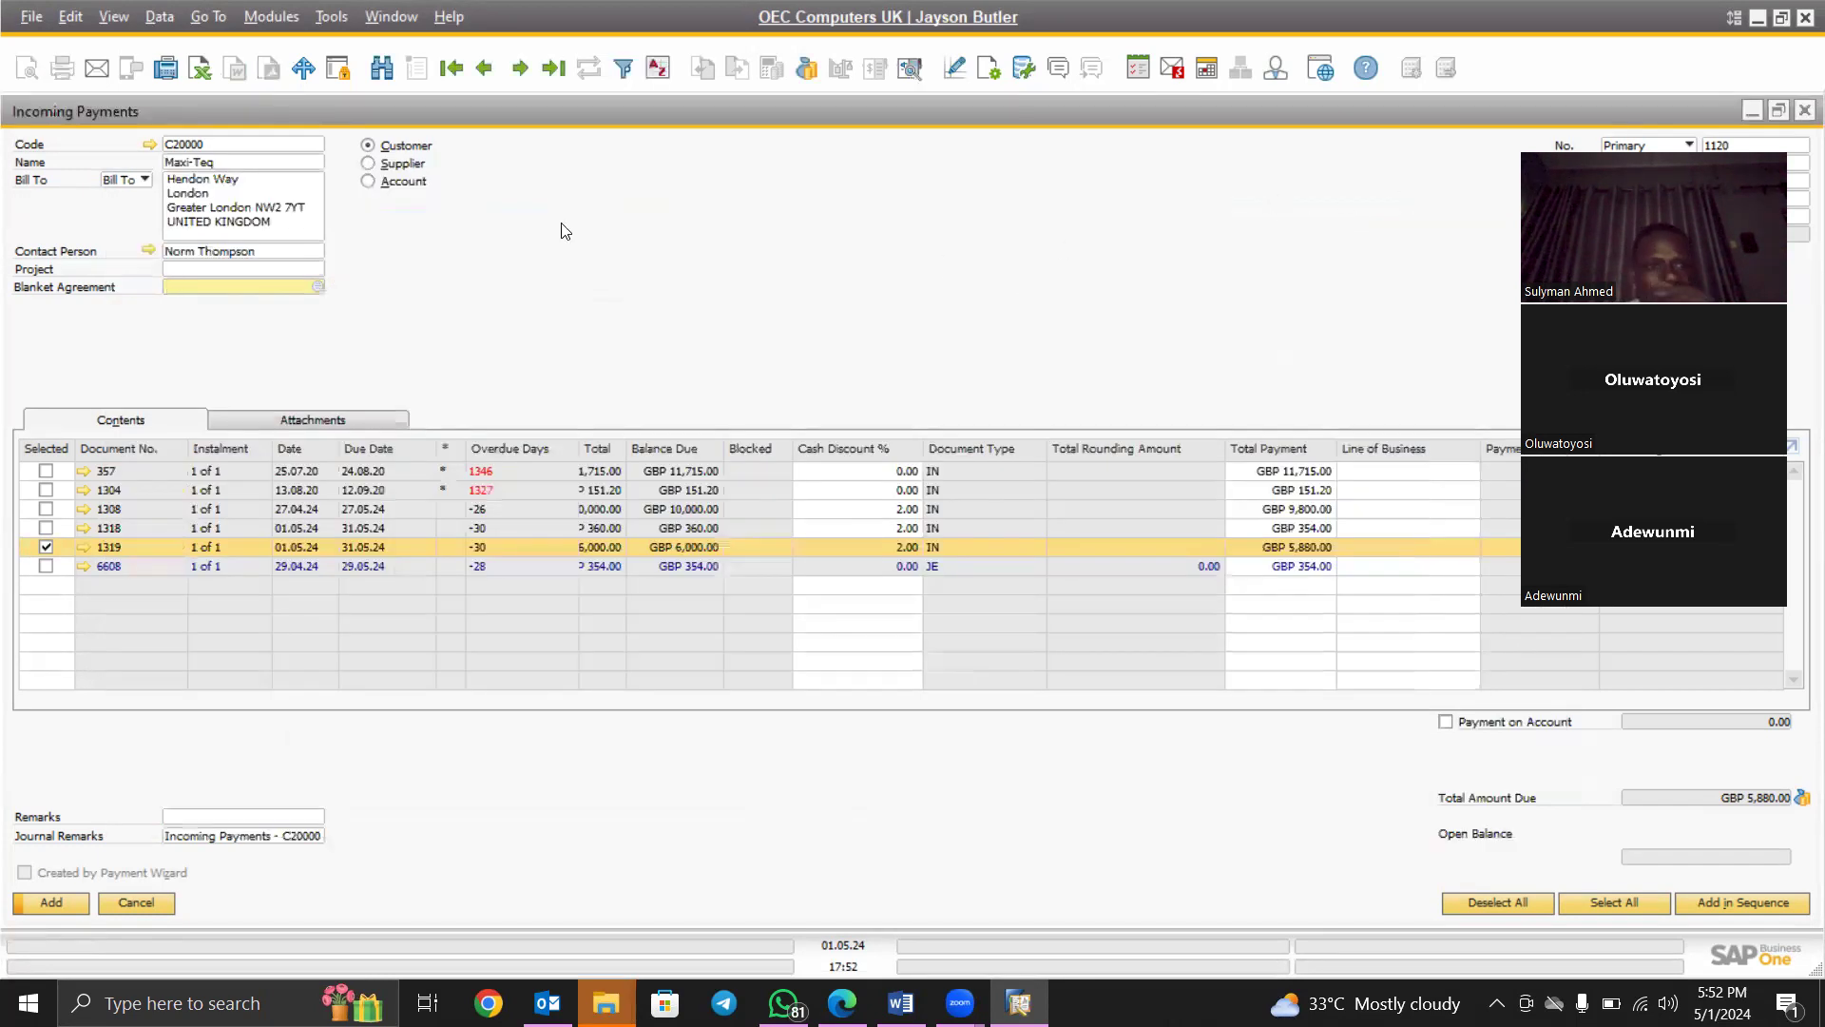
pyautogui.click(148, 143)
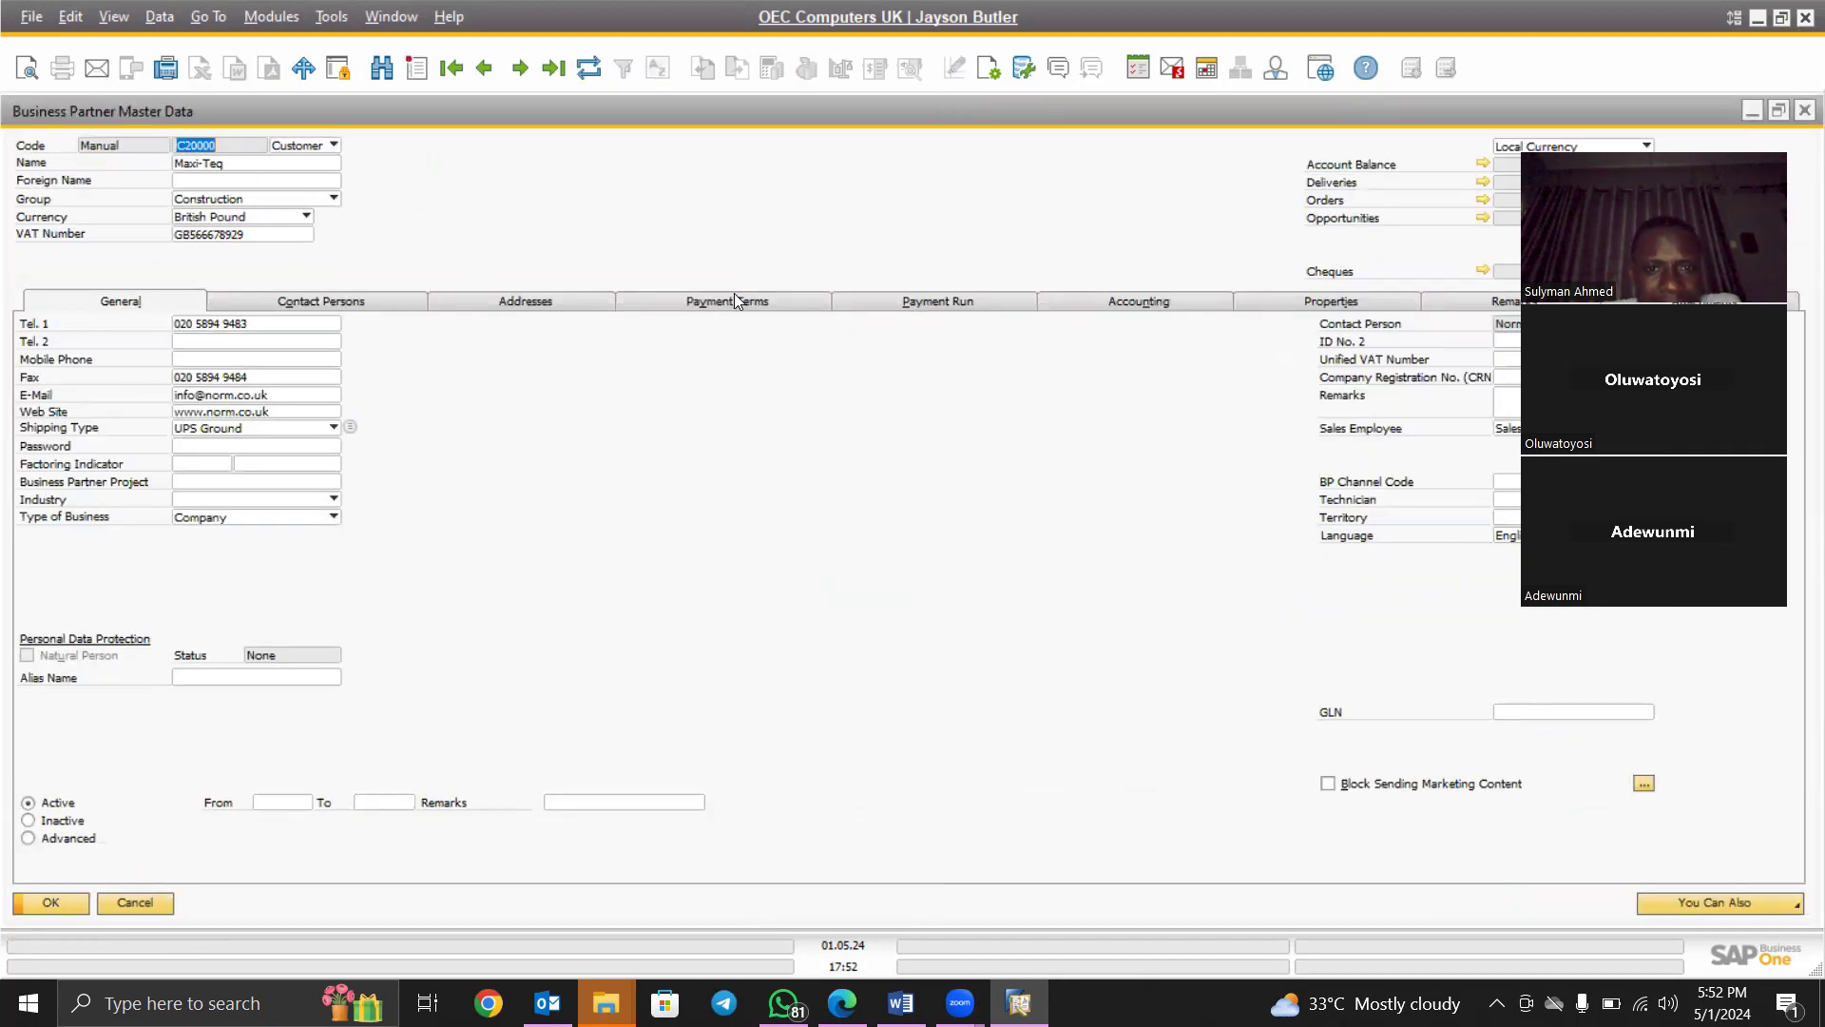
pyautogui.click(732, 302)
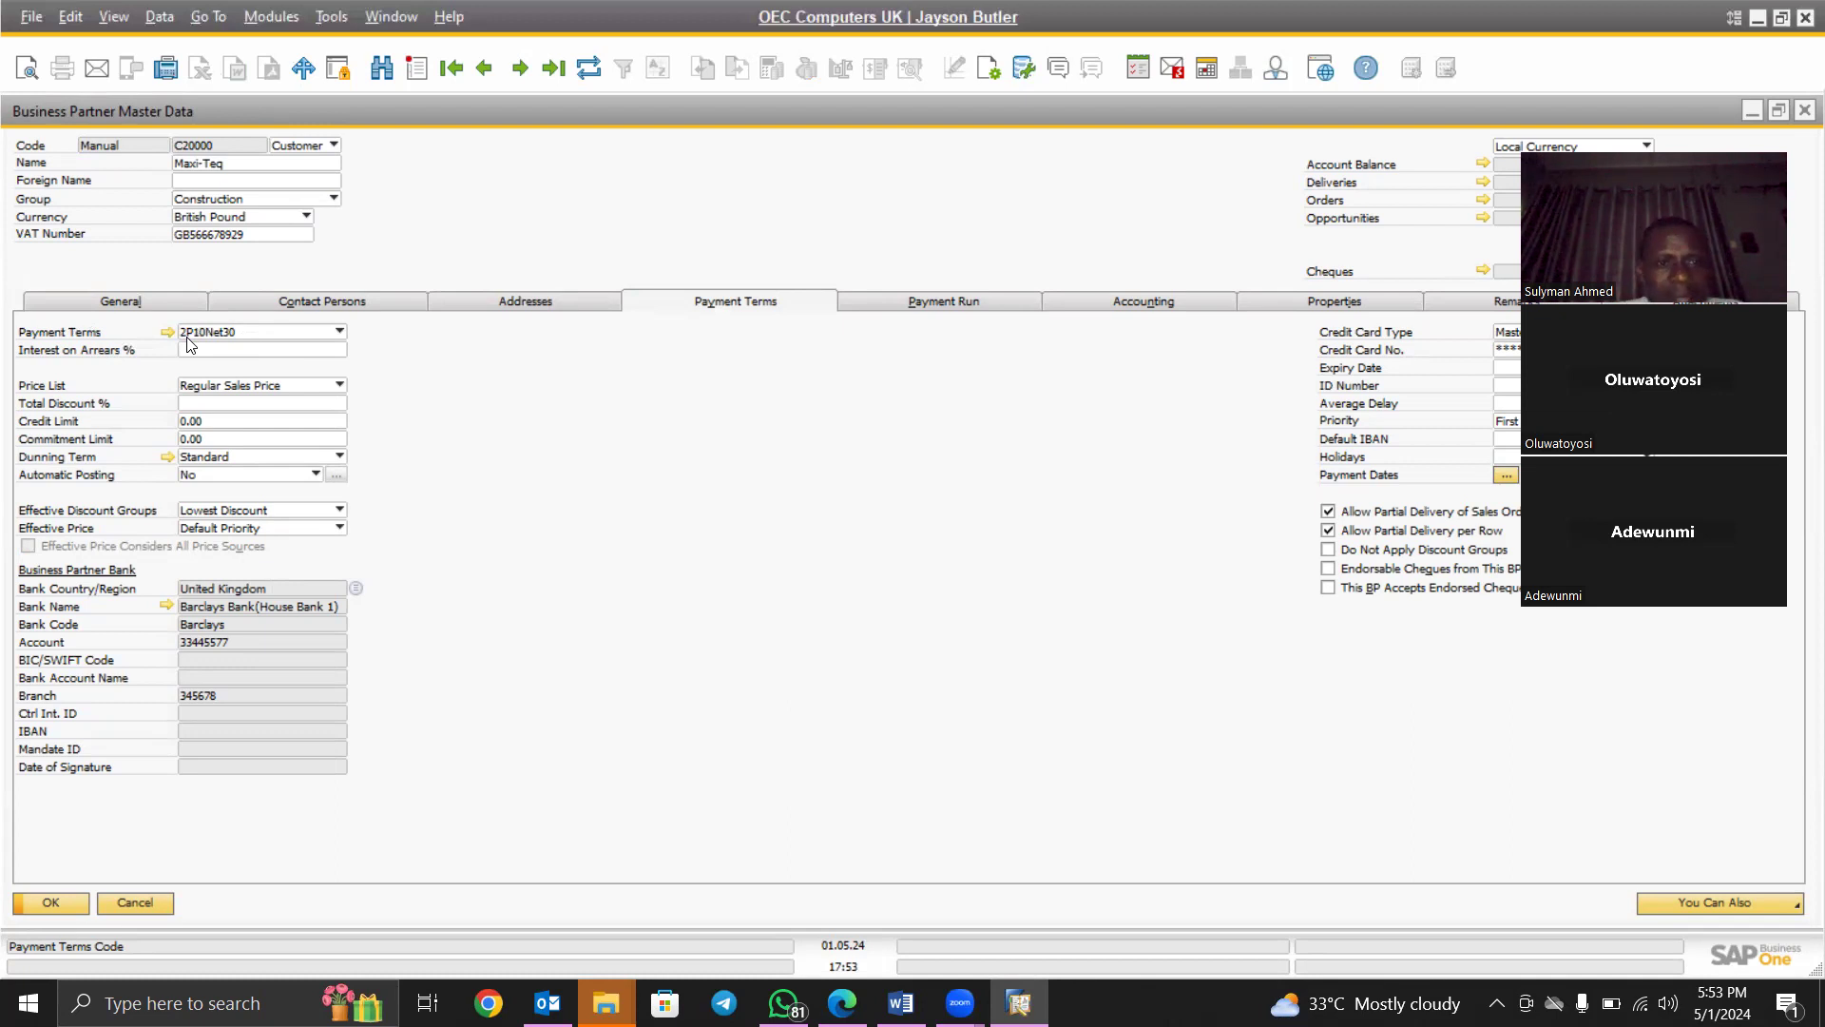
pyautogui.click(188, 338)
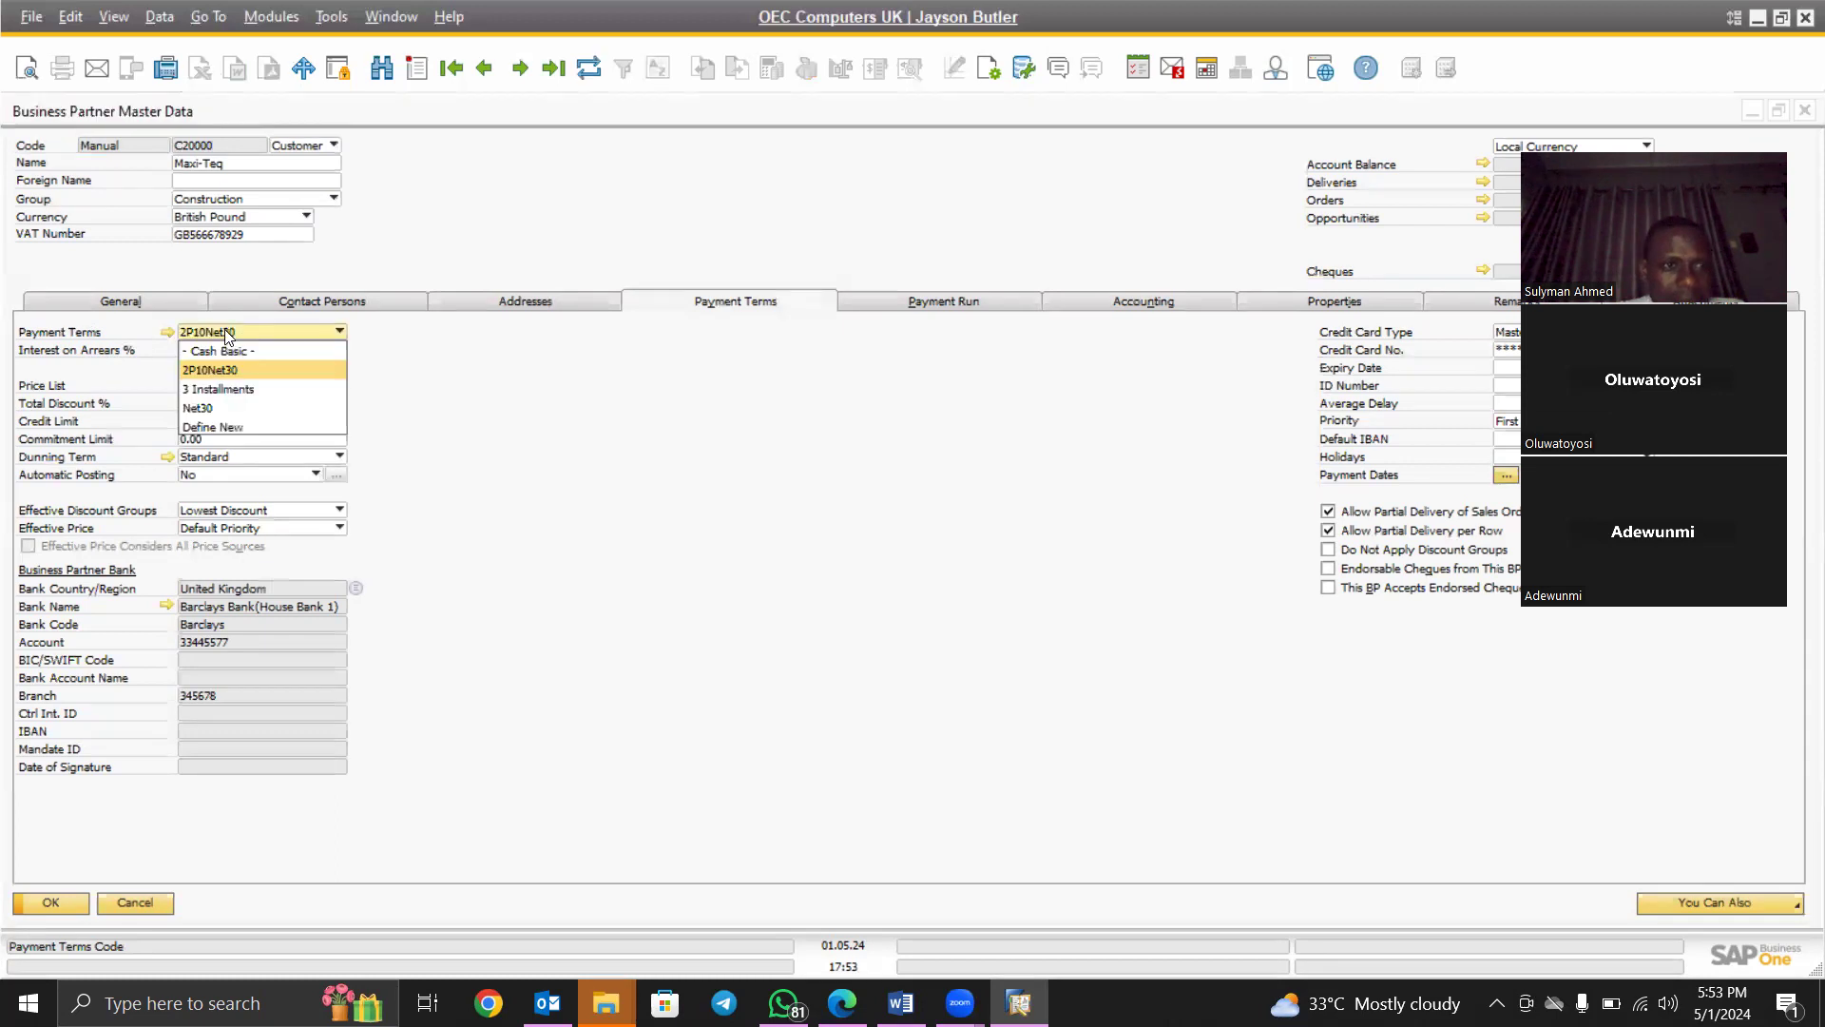
pyautogui.click(494, 257)
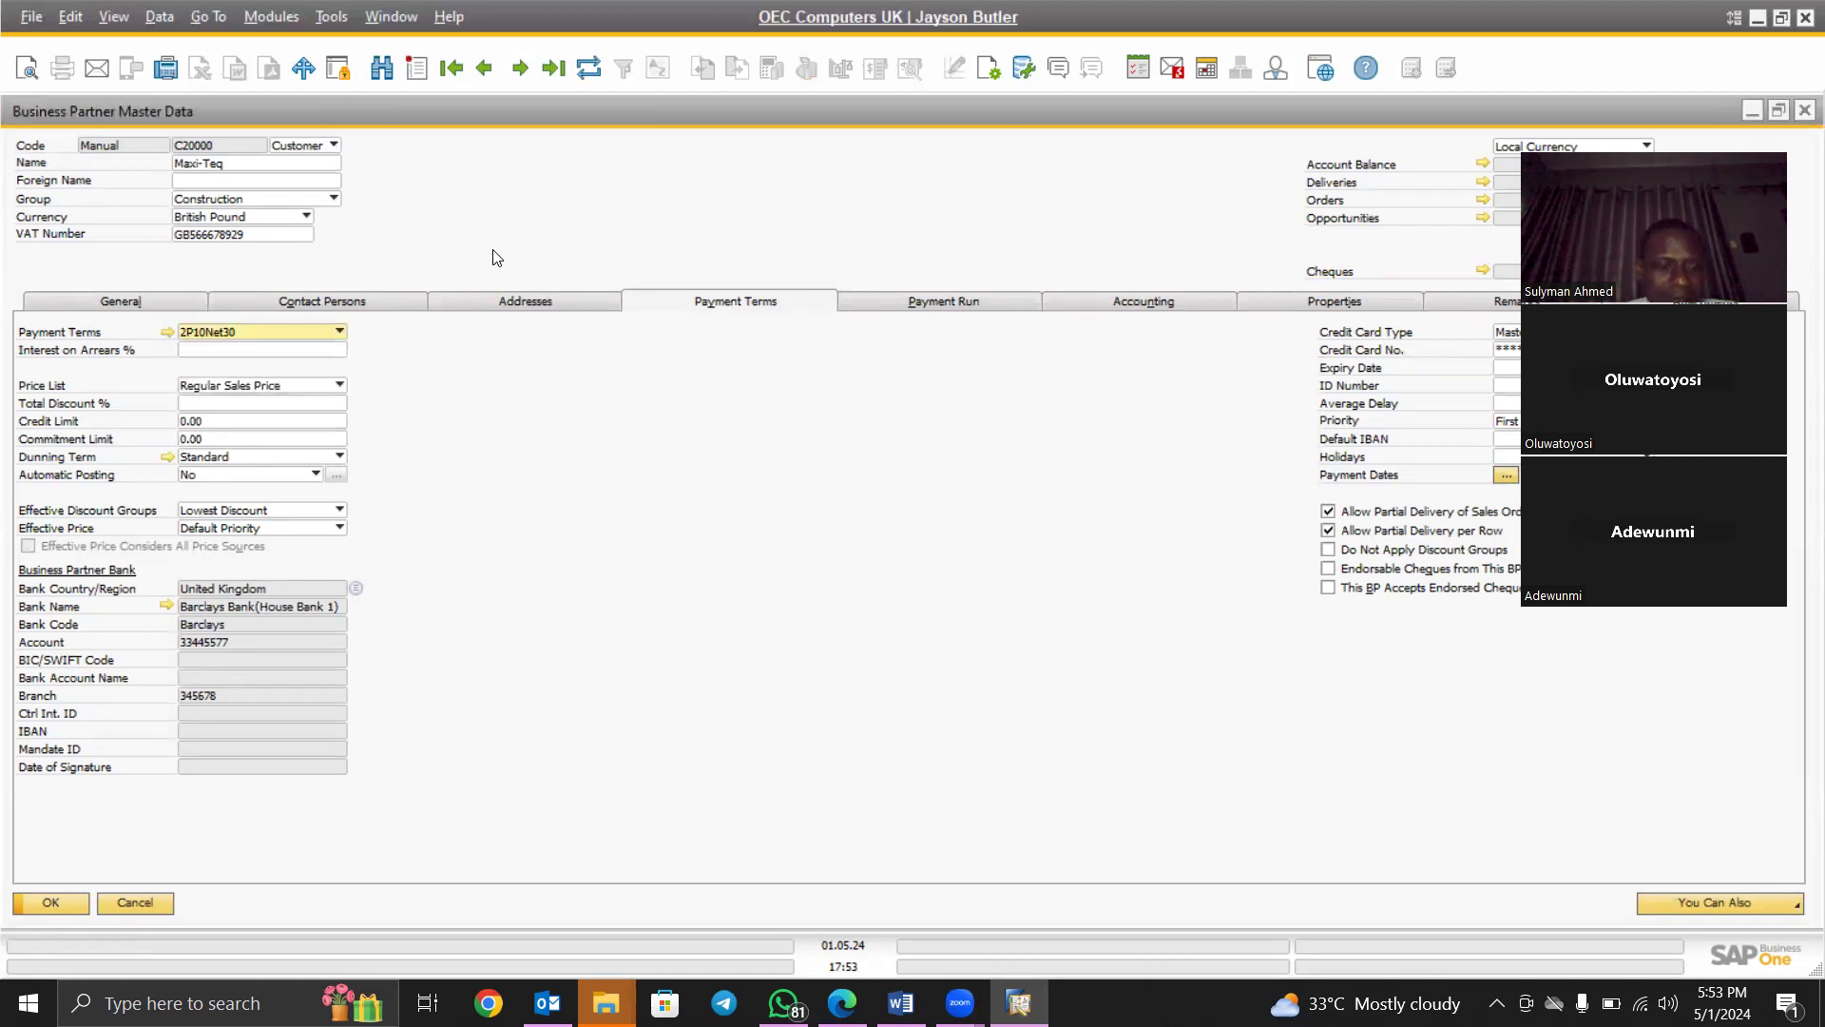
pyautogui.press('Escape')
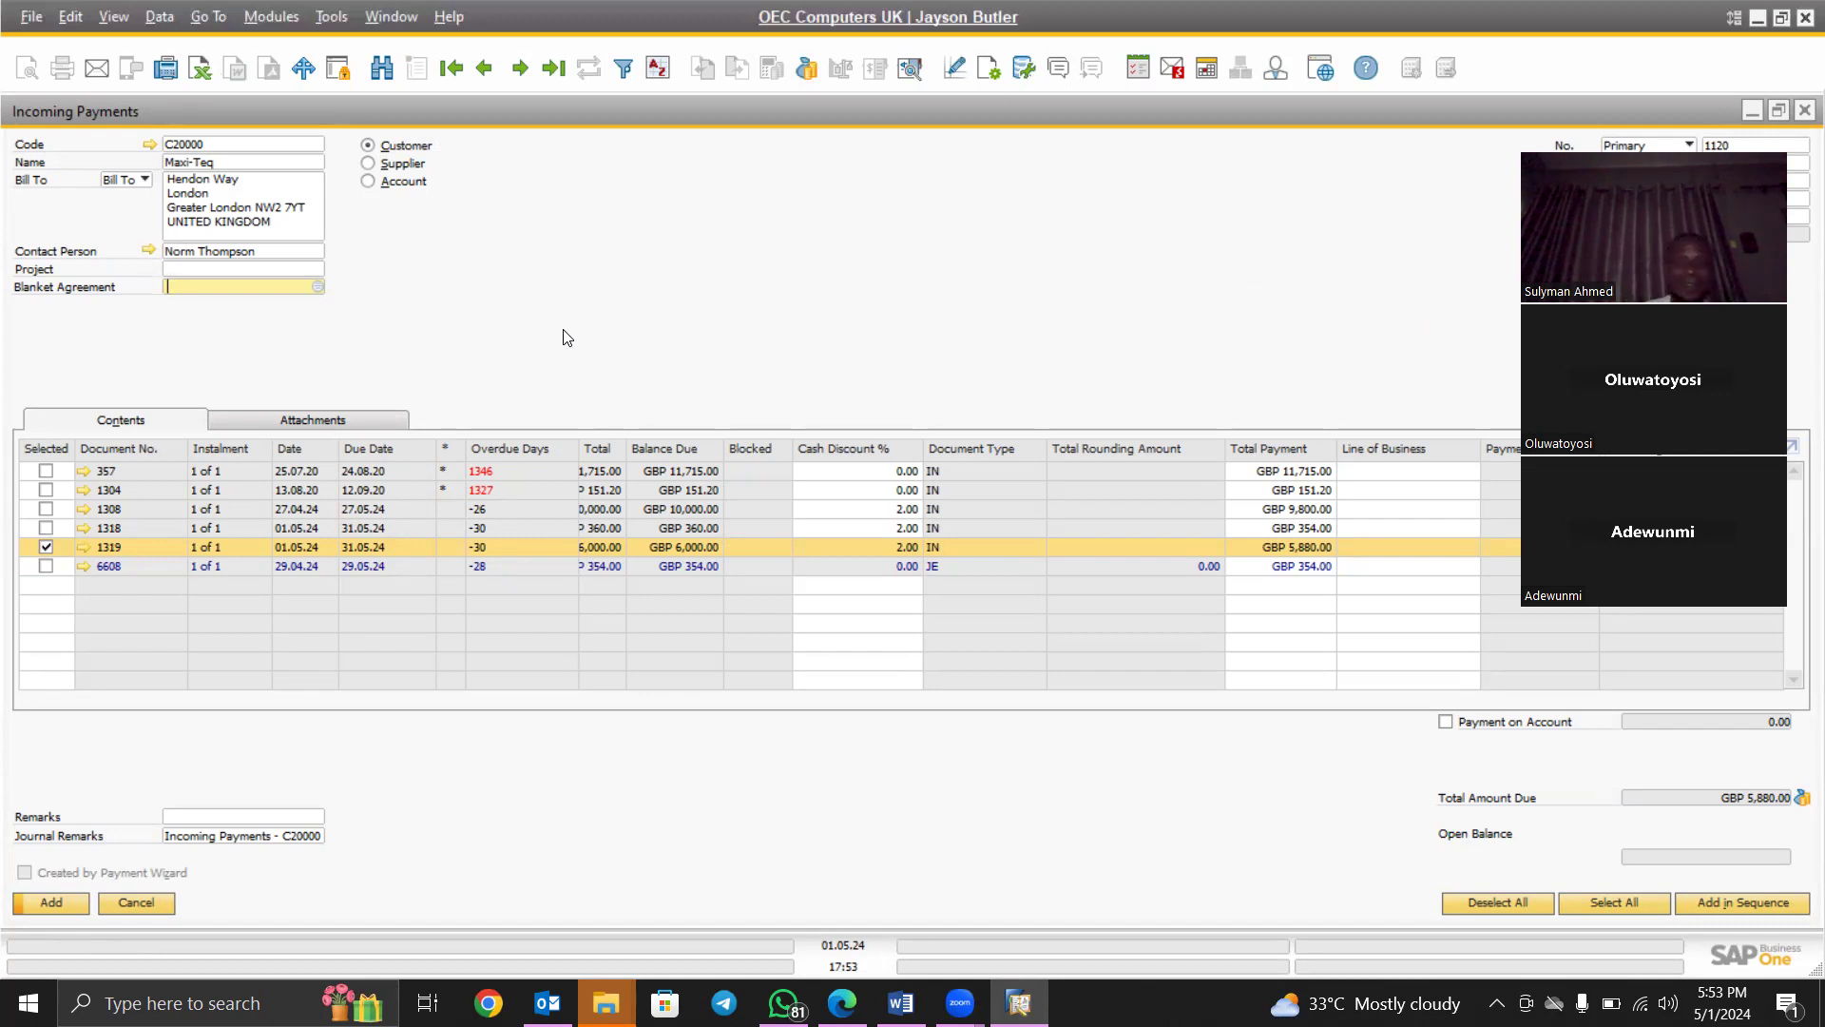
# Preview the payment's journal entry, close it, and add the Maxi-Teq incoming payment
pyautogui.rightClick(718, 263)
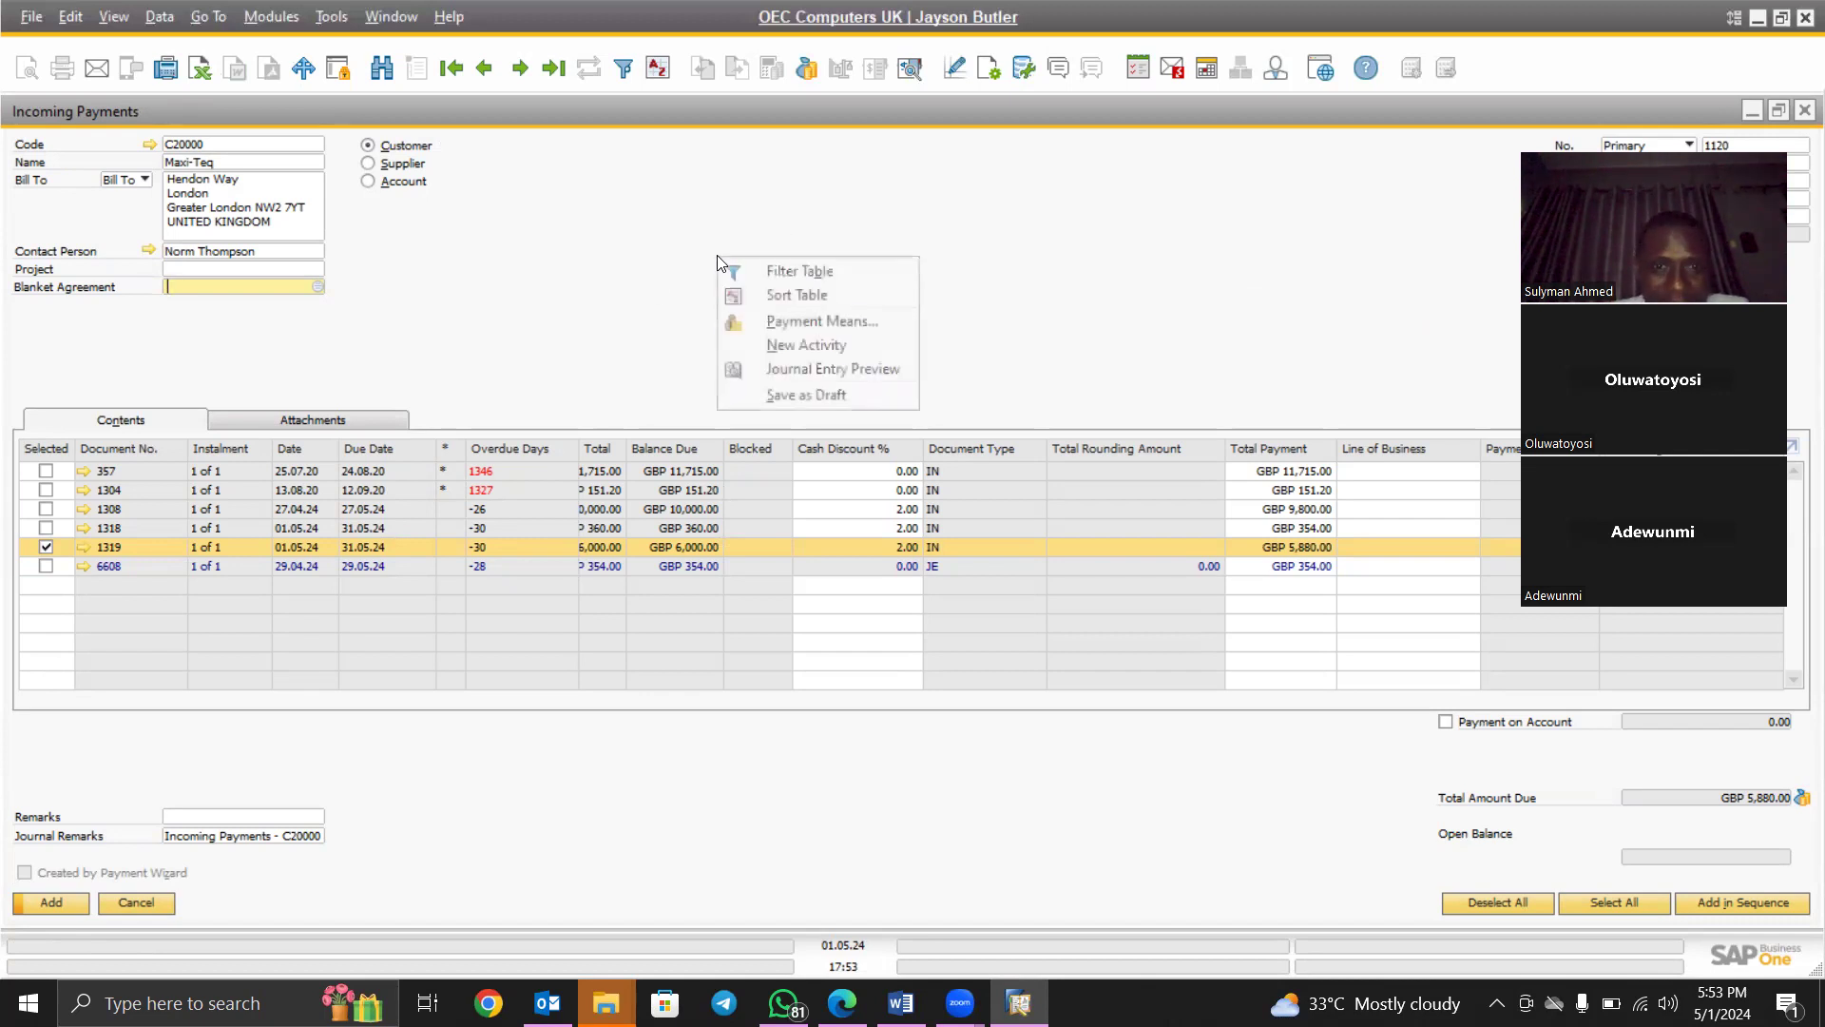
pyautogui.click(806, 364)
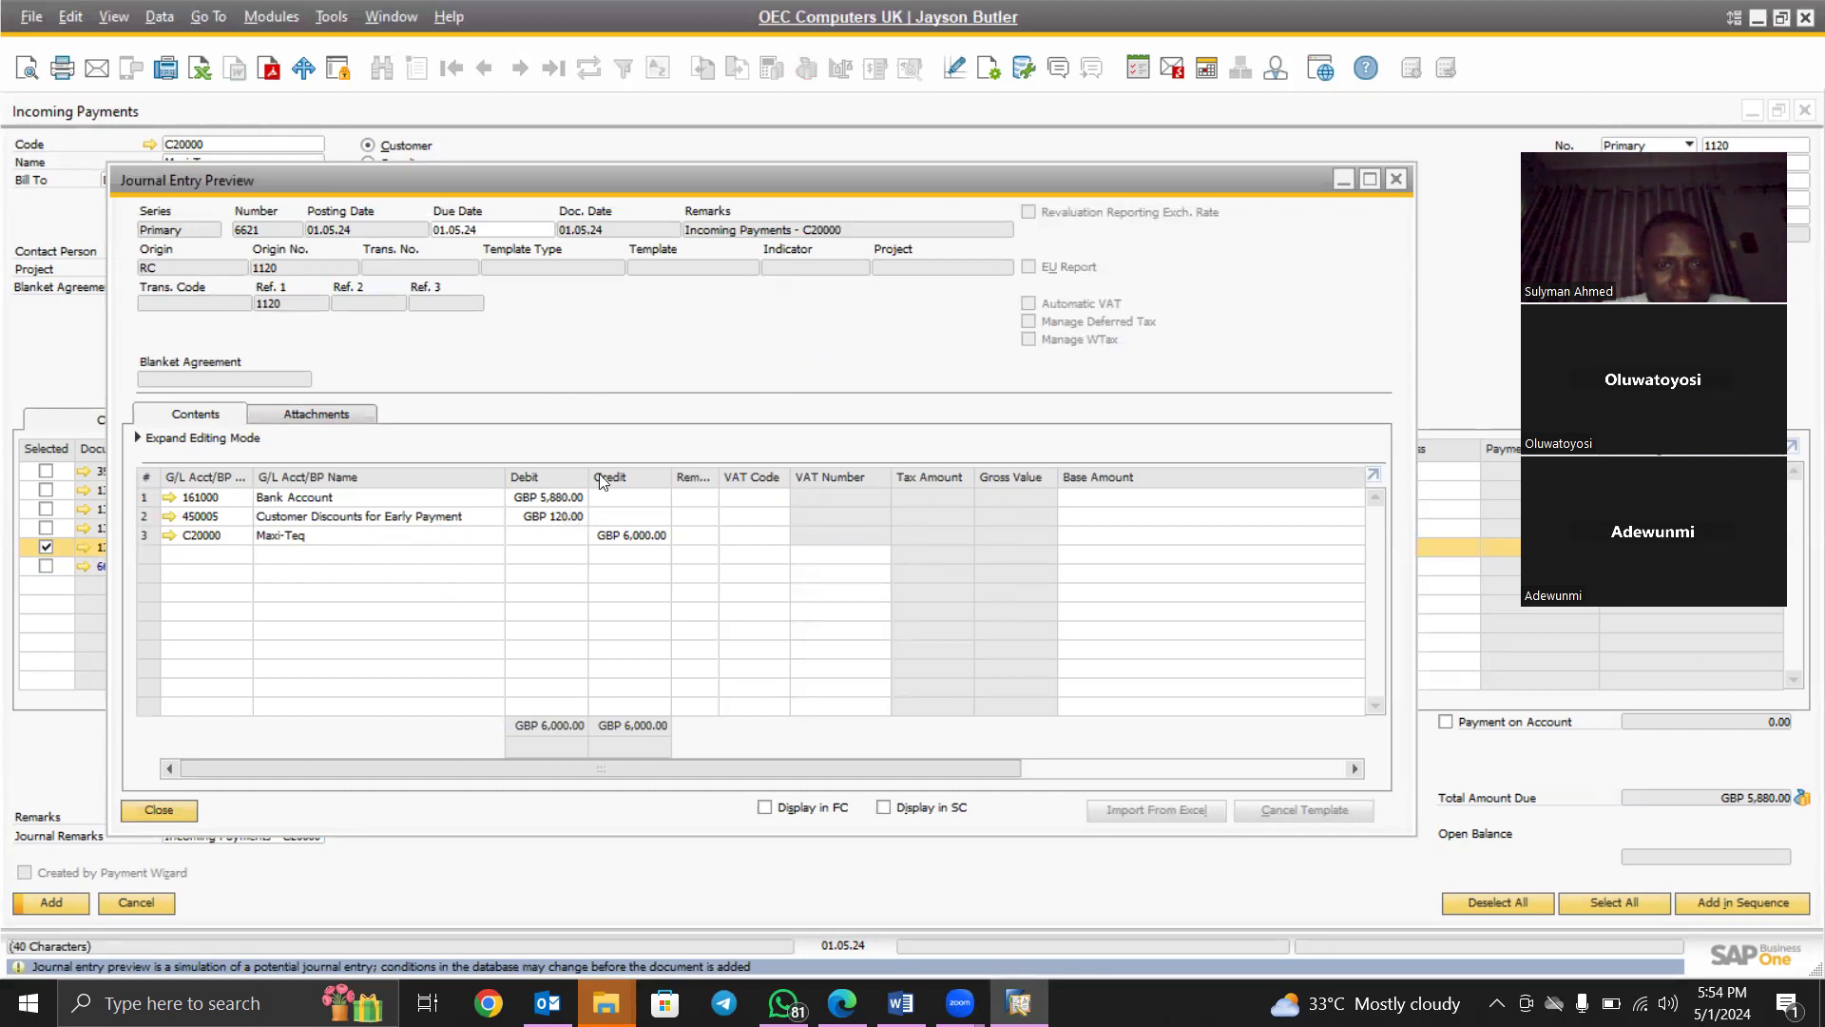
pyautogui.click(1397, 182)
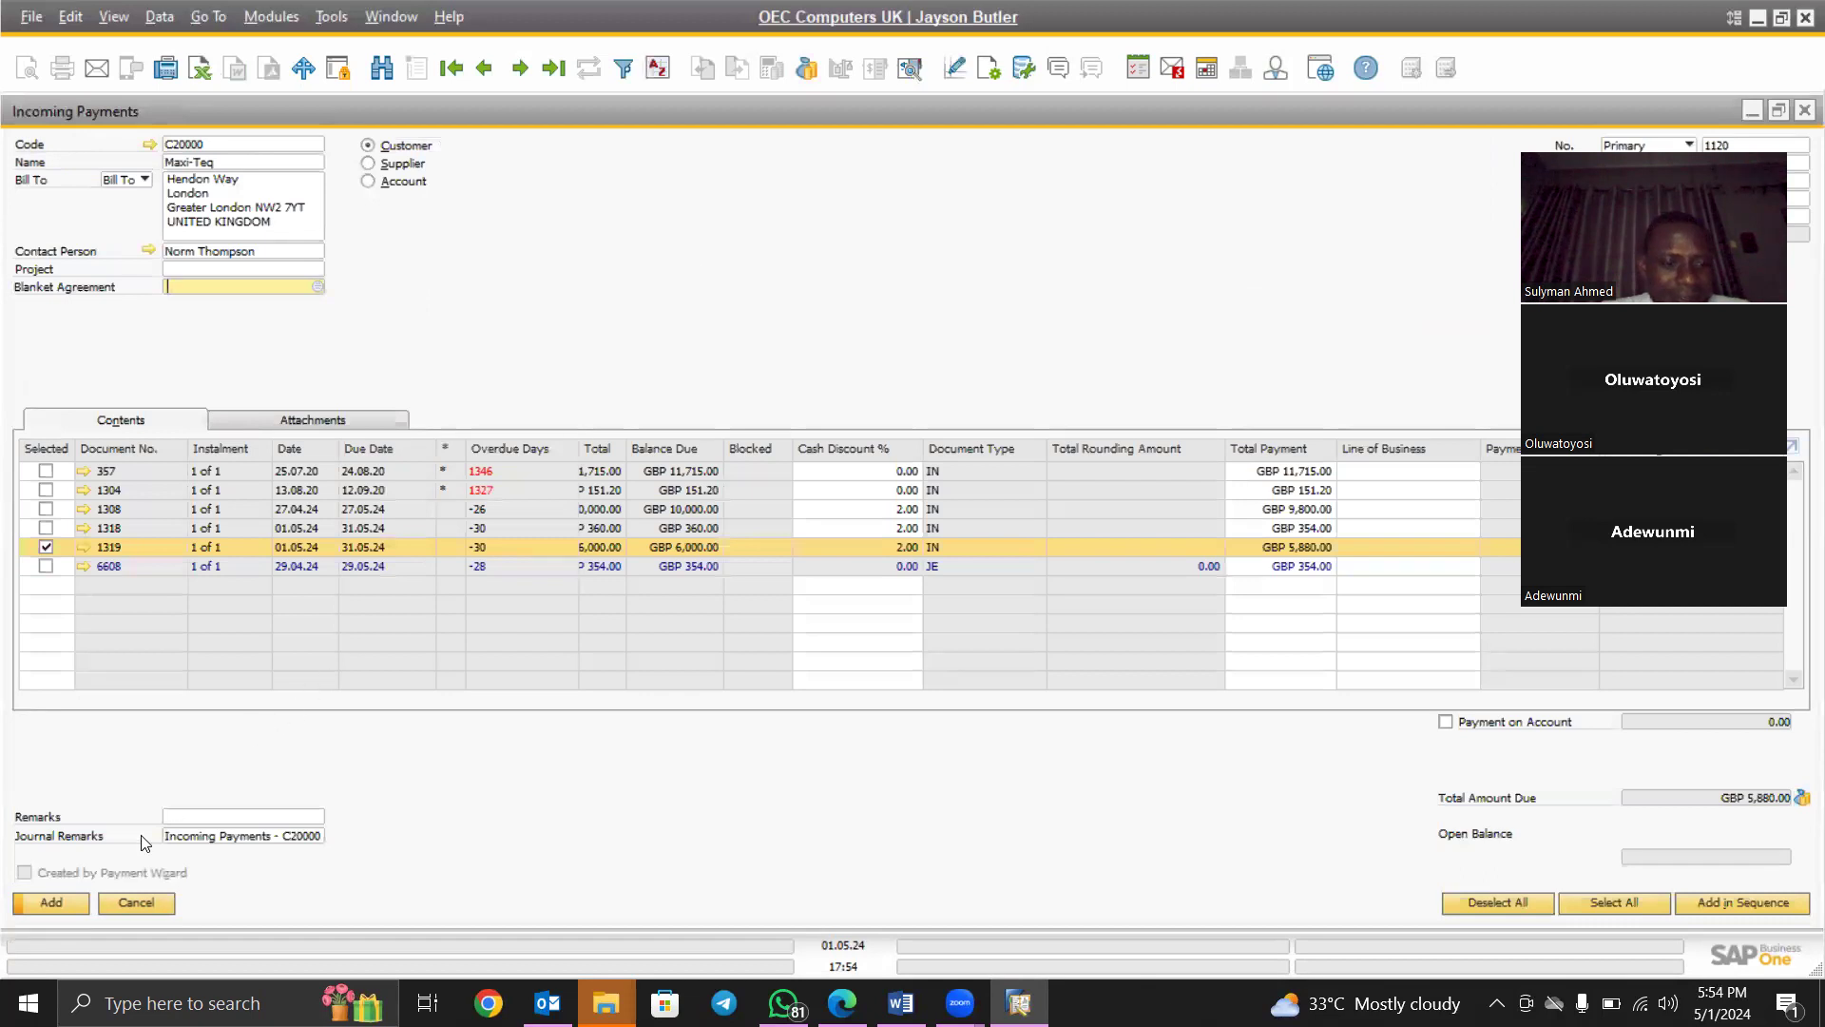
pyautogui.click(55, 900)
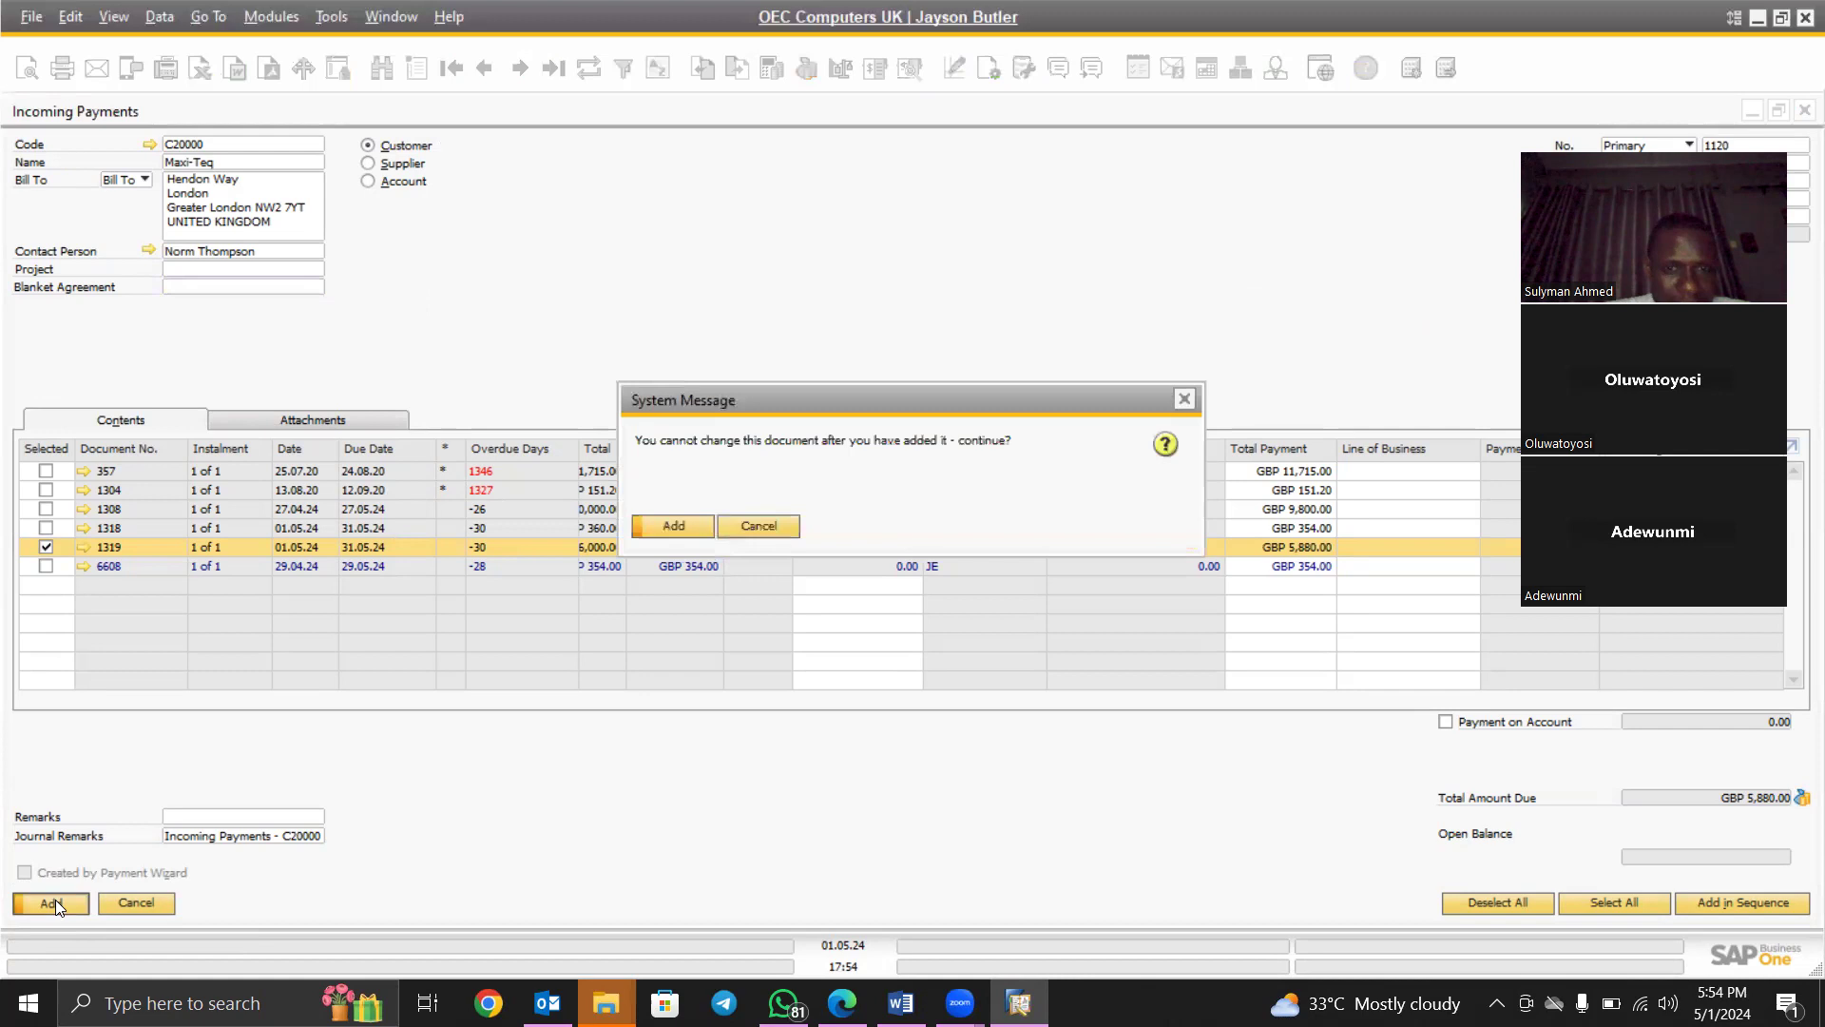
# Confirm the System Message to post incoming payment 1120 for Maxi-Teq
pyautogui.click(674, 526)
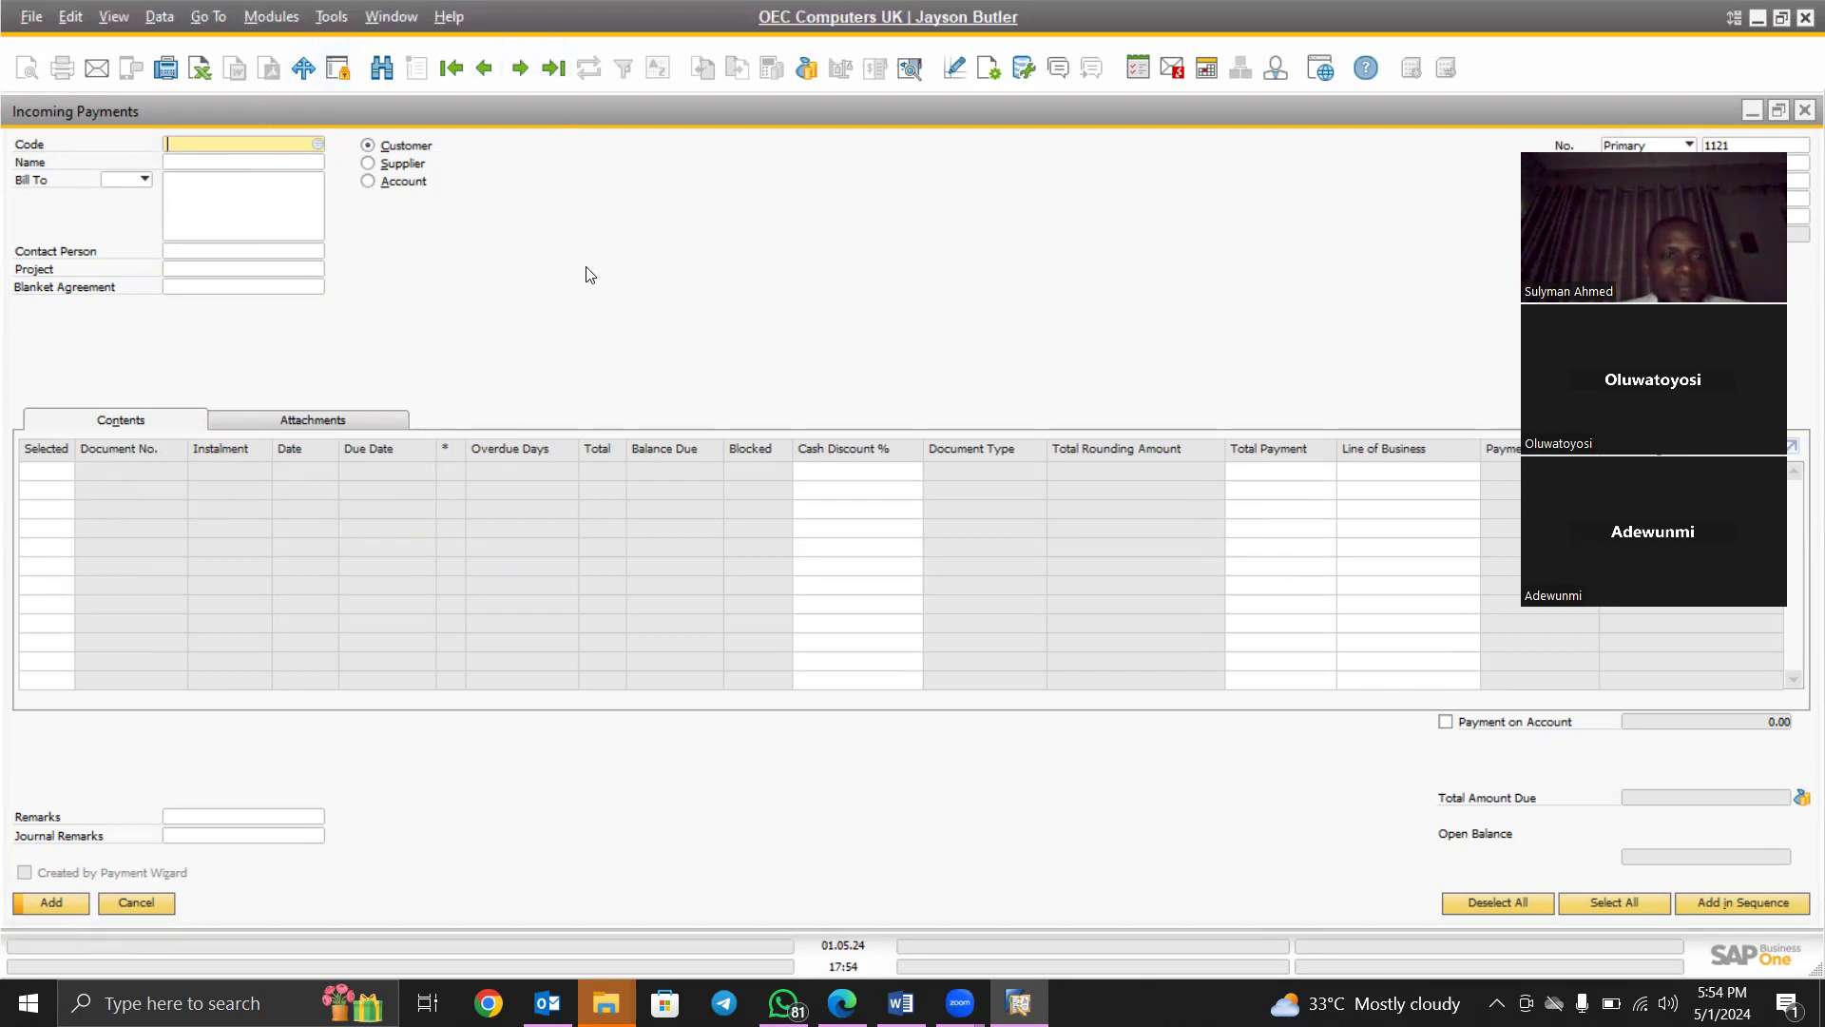
# Open a new Delivery and choose customer C42000 Mashina Corporation
pyautogui.click(271, 17)
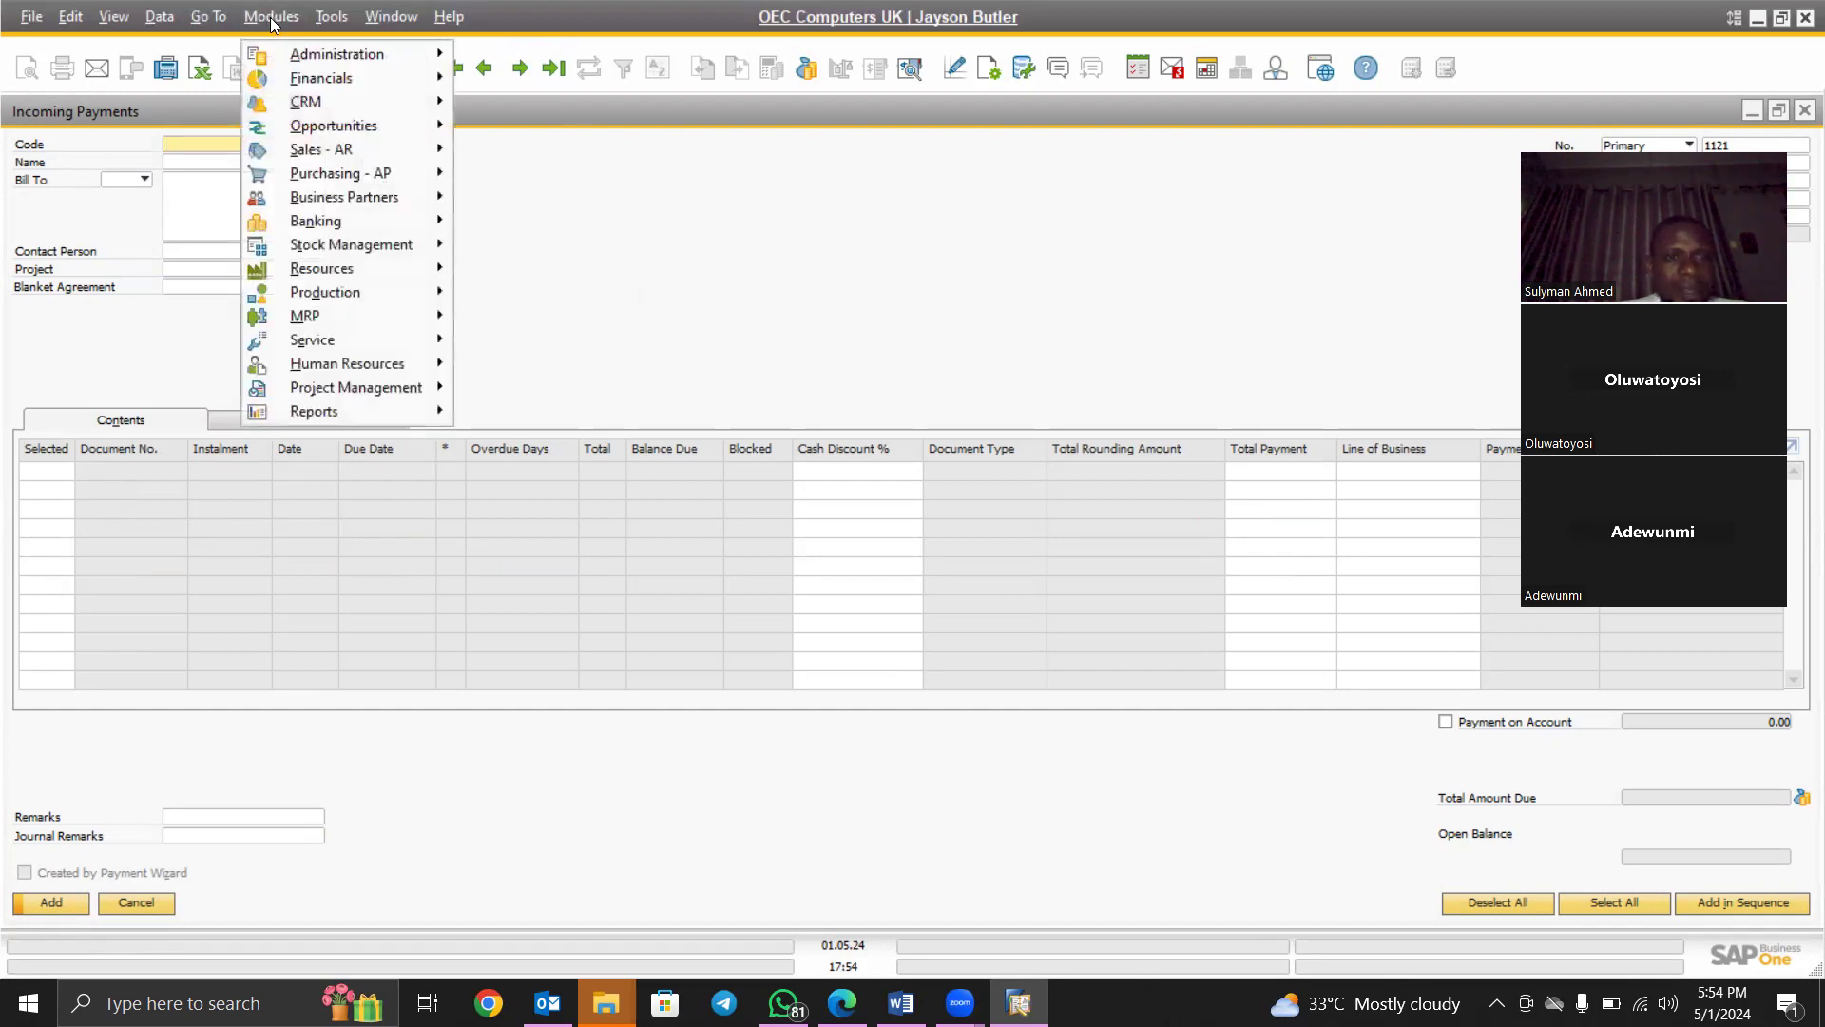
pyautogui.moveTo(328, 259)
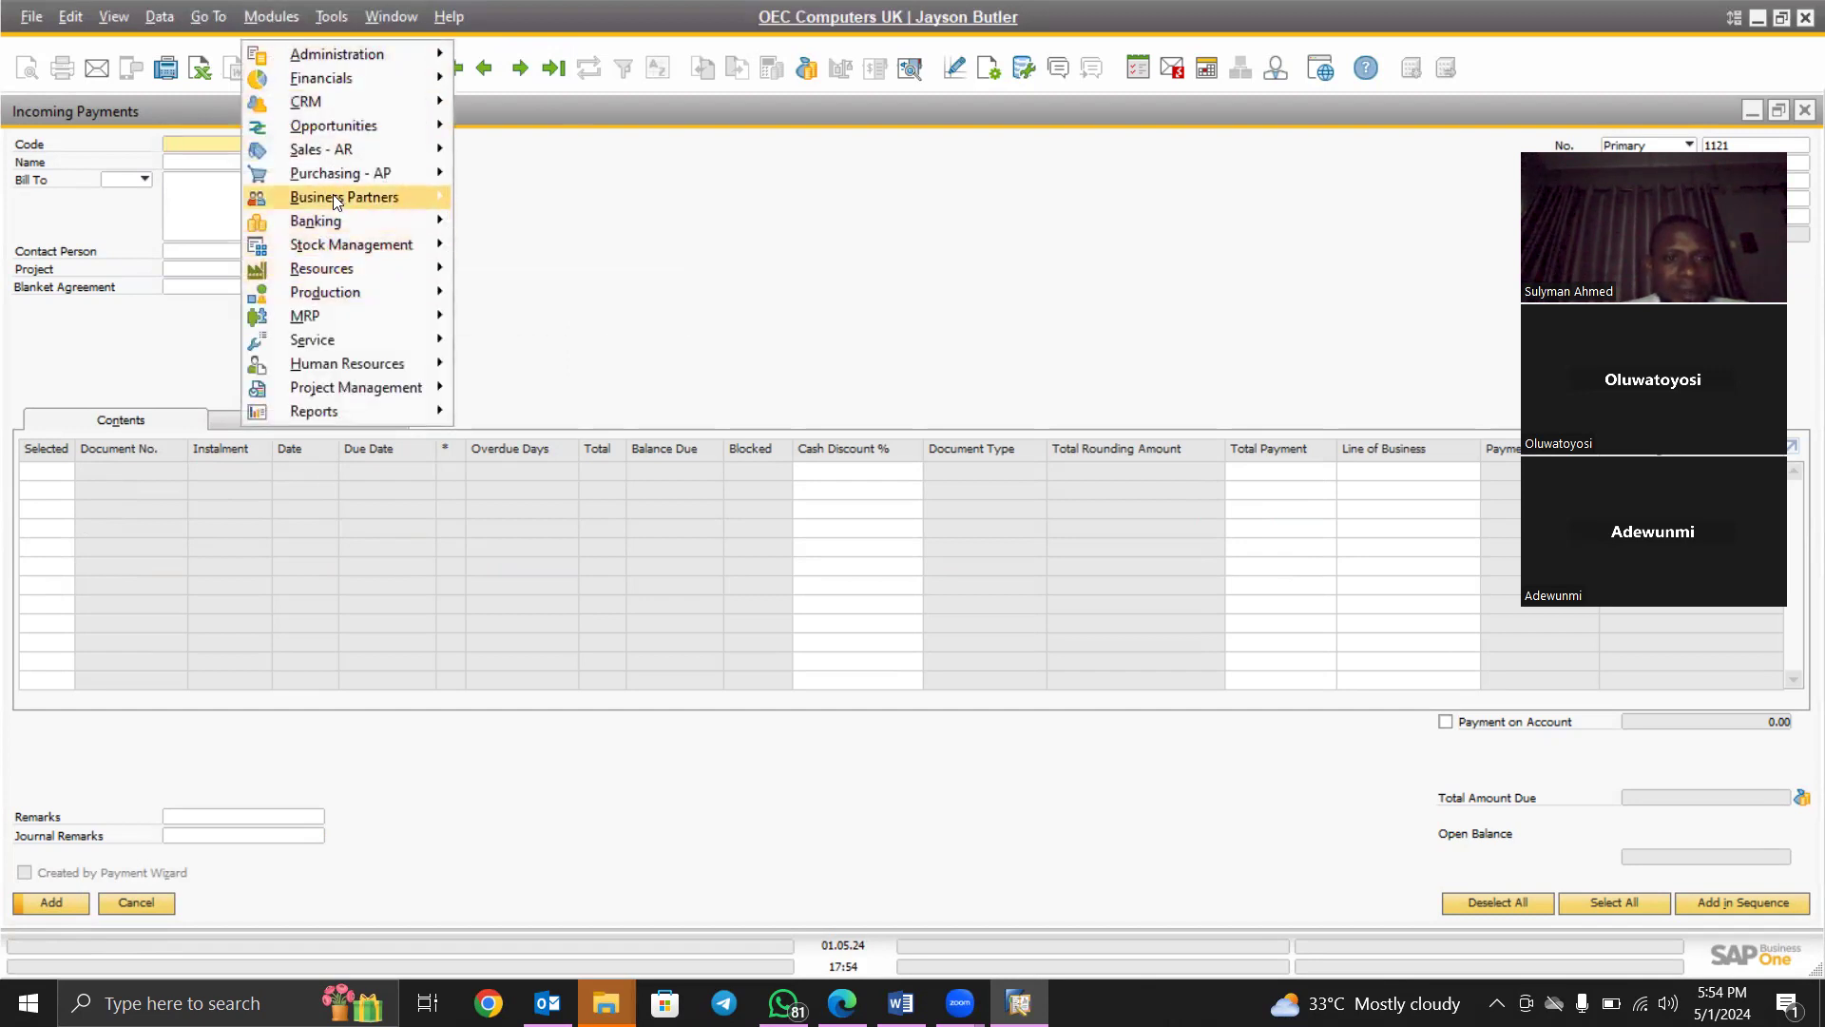
pyautogui.moveTo(308, 148)
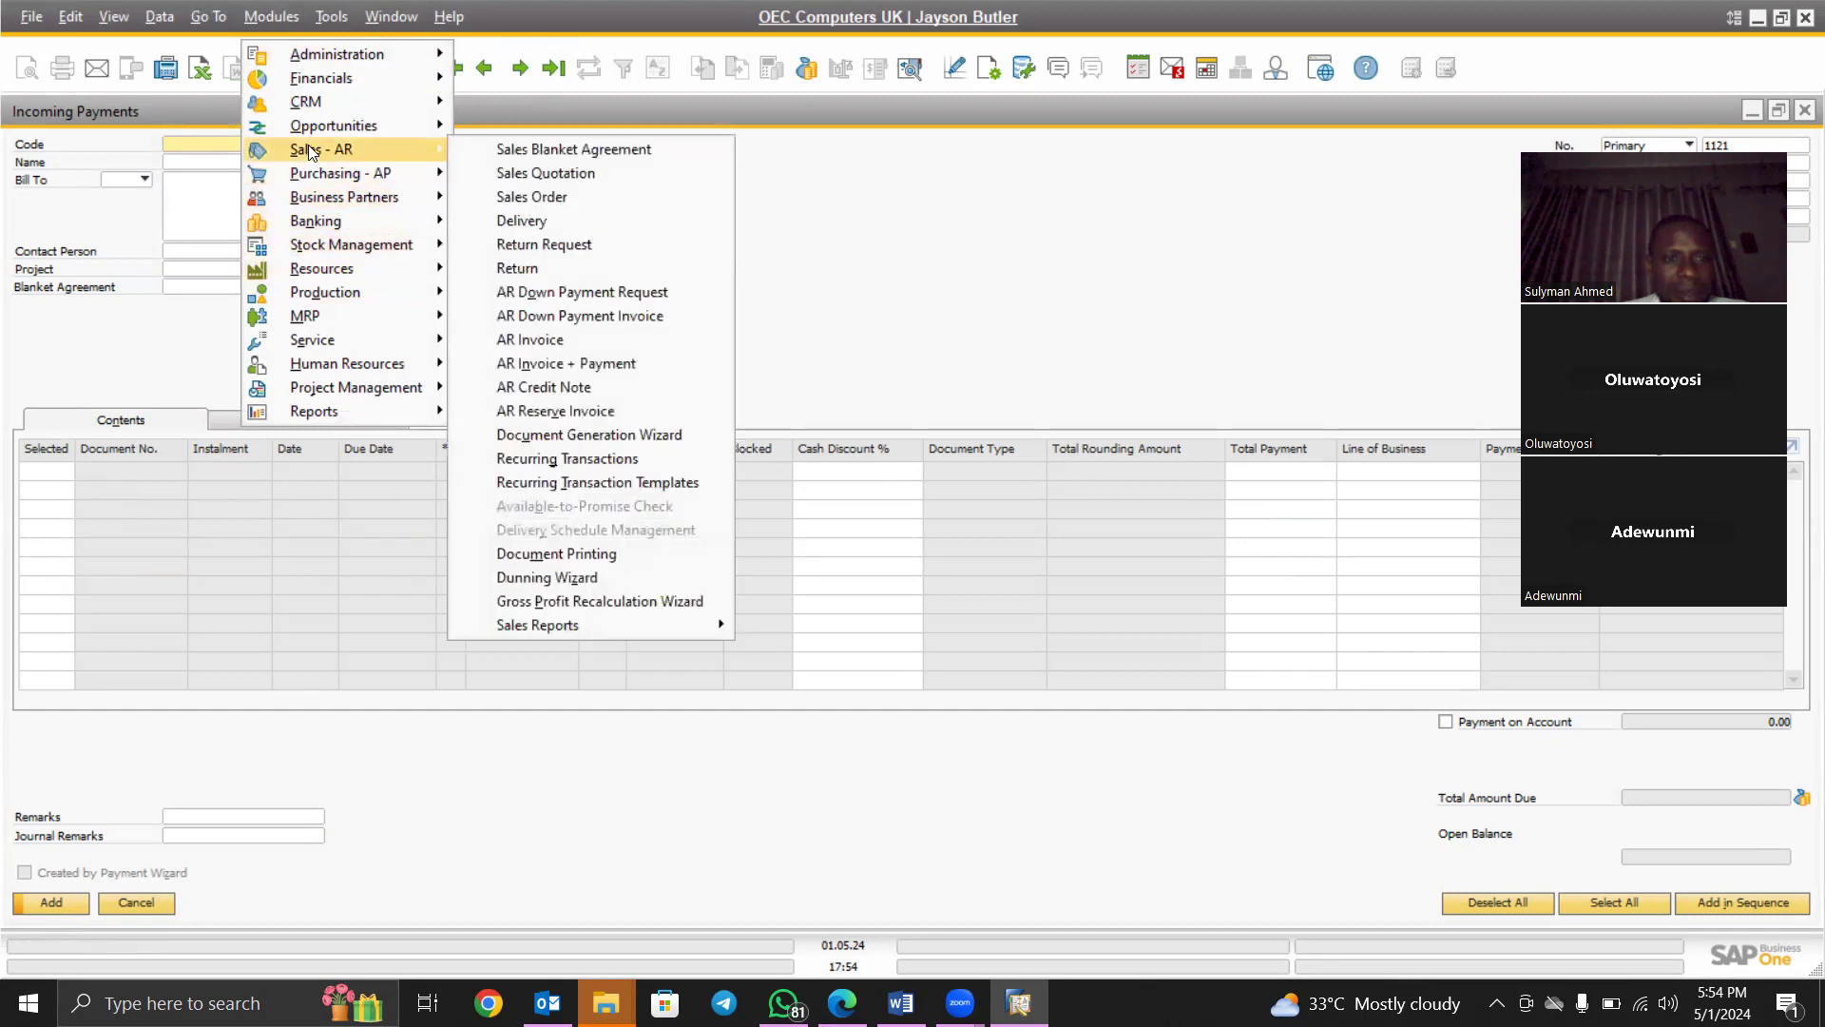
pyautogui.click(574, 220)
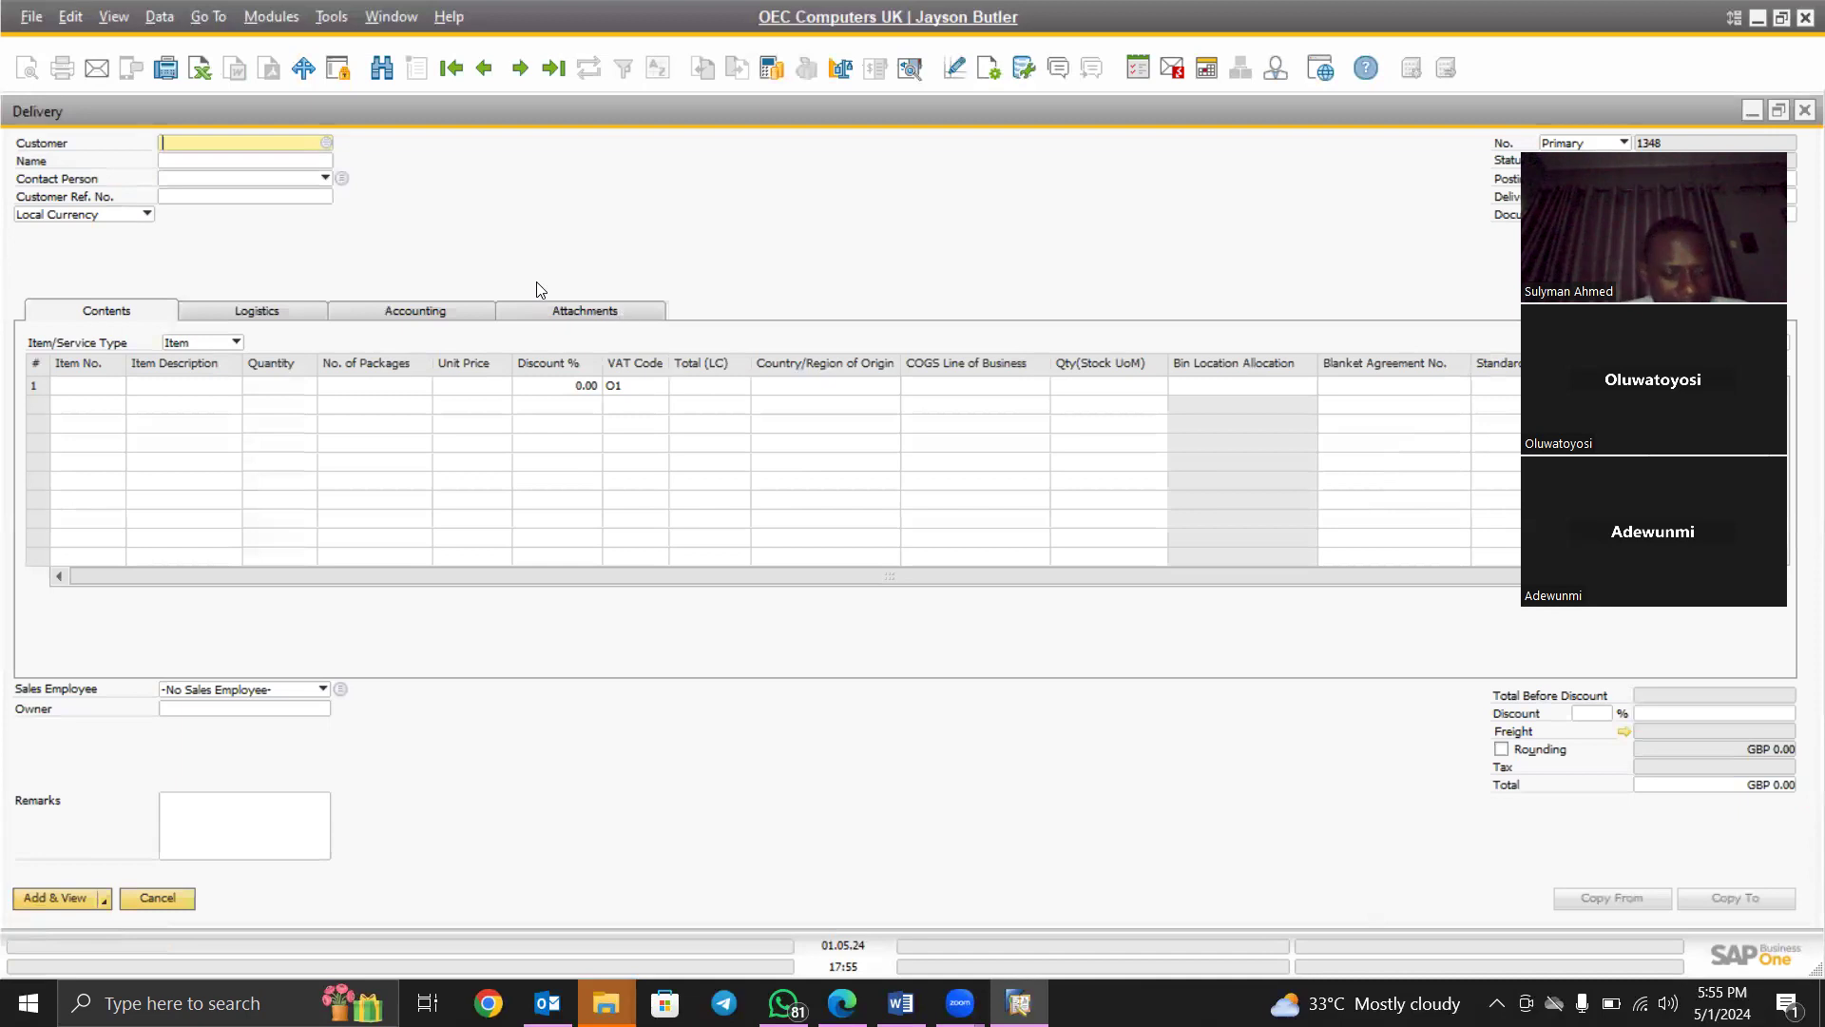
pyautogui.press('Tab')
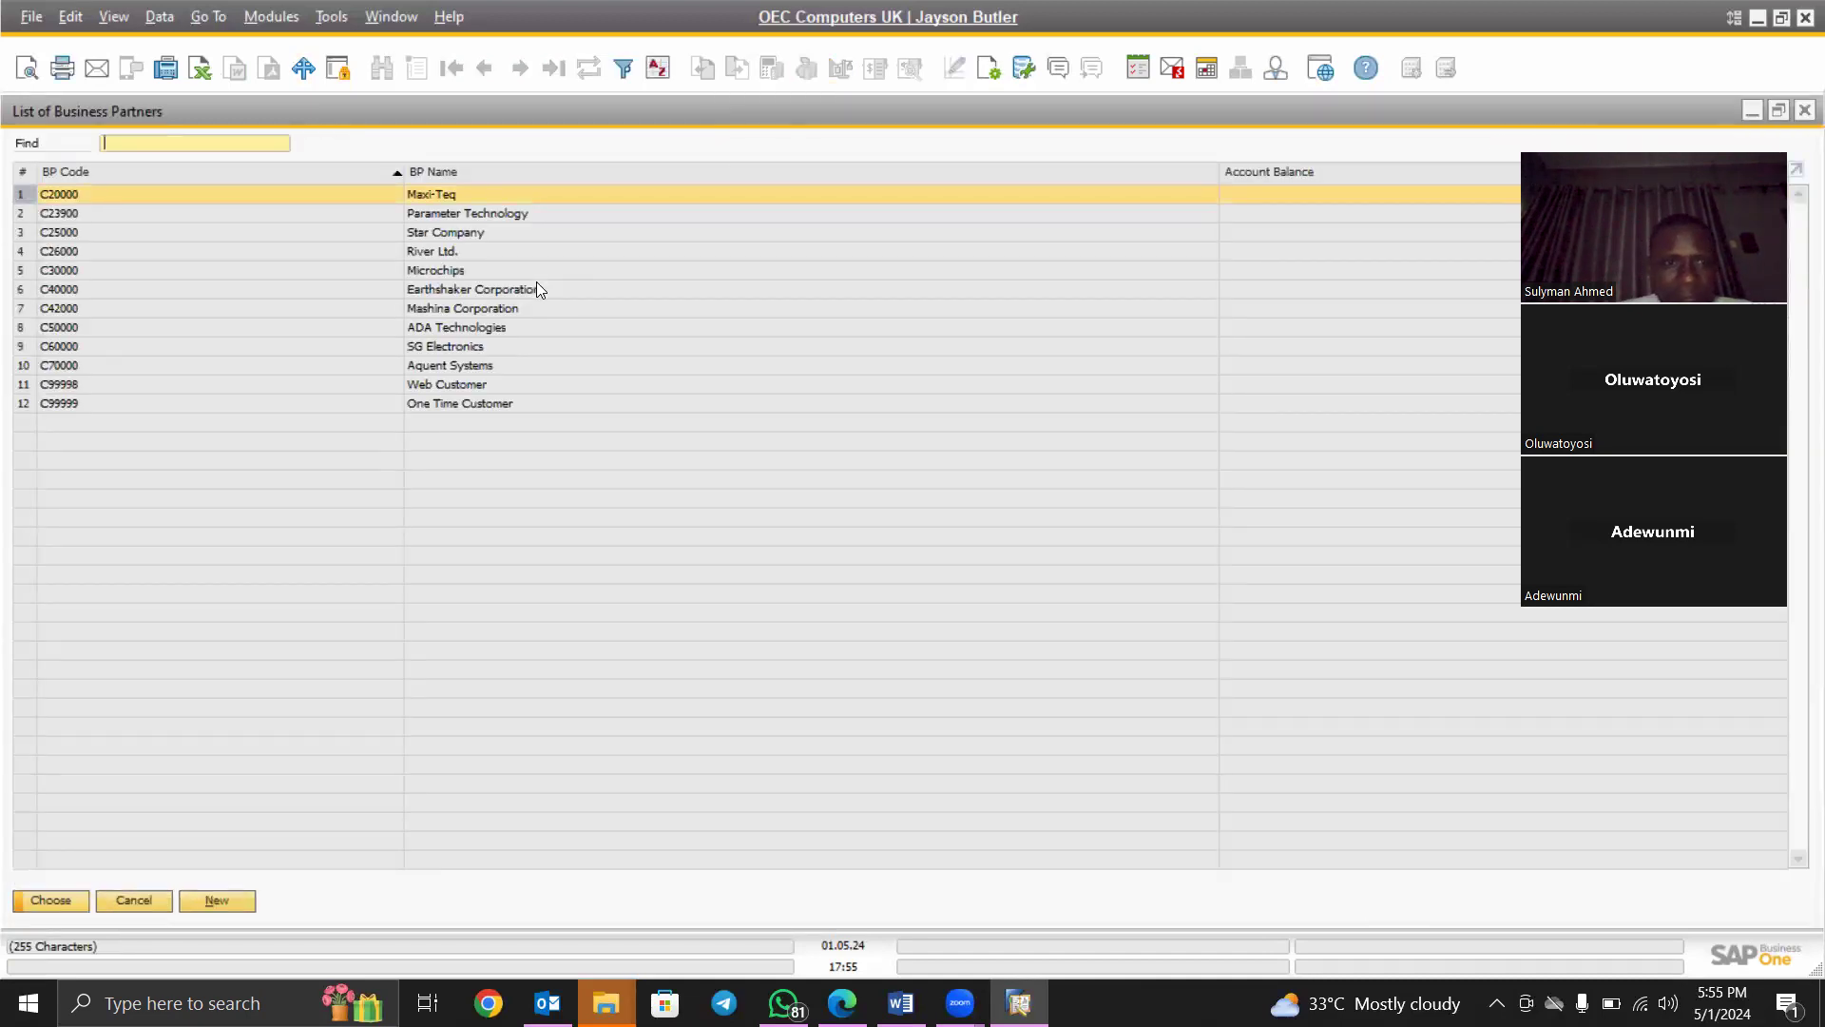
pyautogui.click(430, 308)
pyautogui.doubleClick(429, 308)
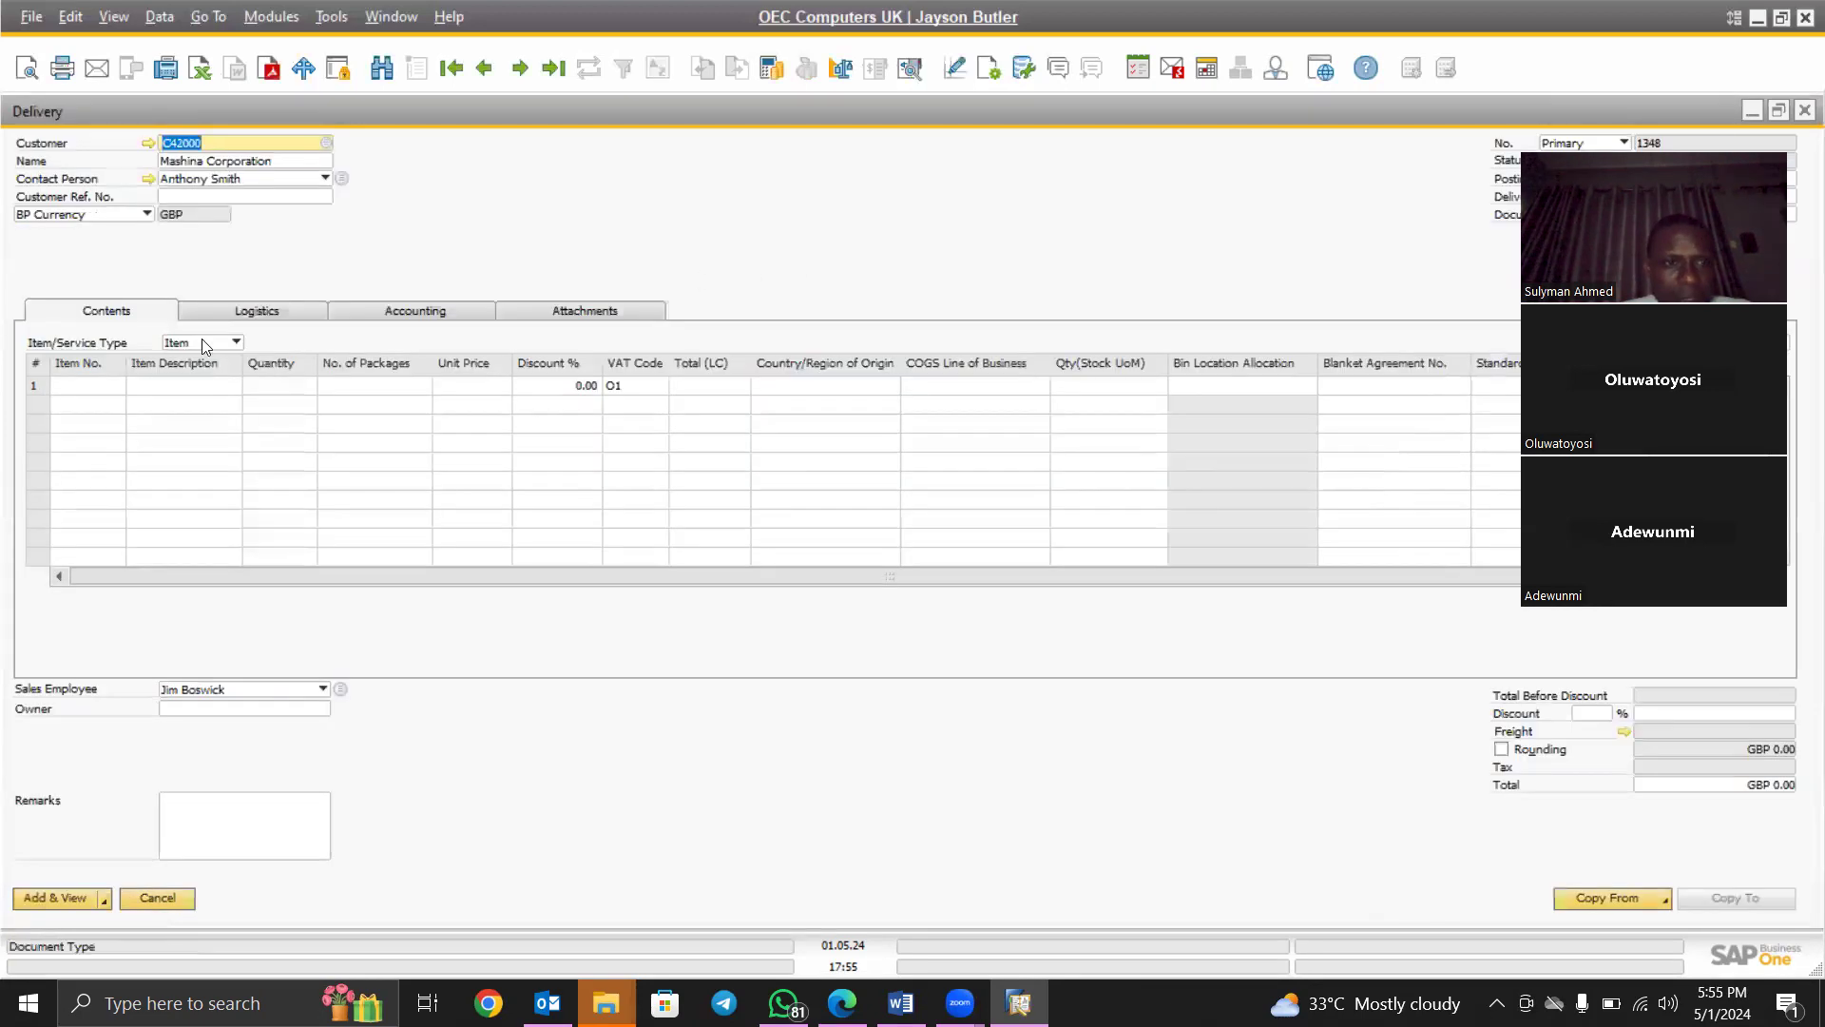
# Add item A00002 J.B. Officeprint 1111 to line 1 with quantity 500
pyautogui.click(97, 387)
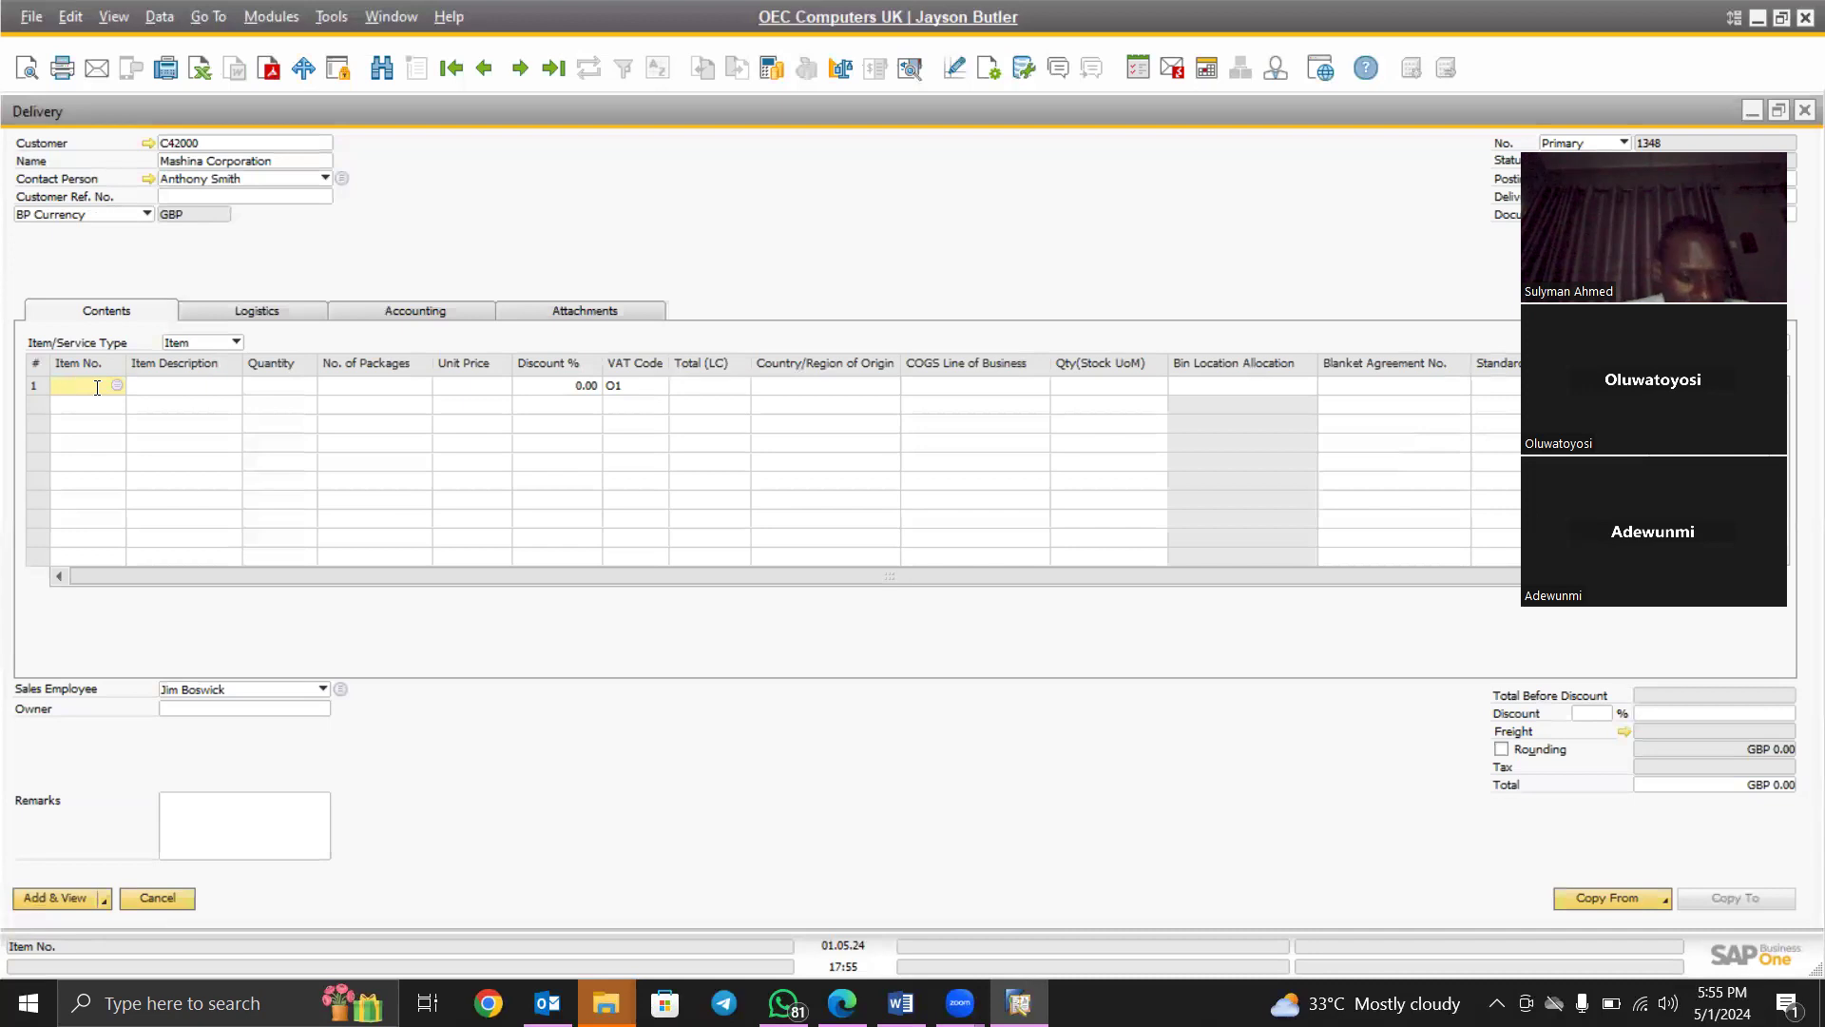
pyautogui.press('Tab')
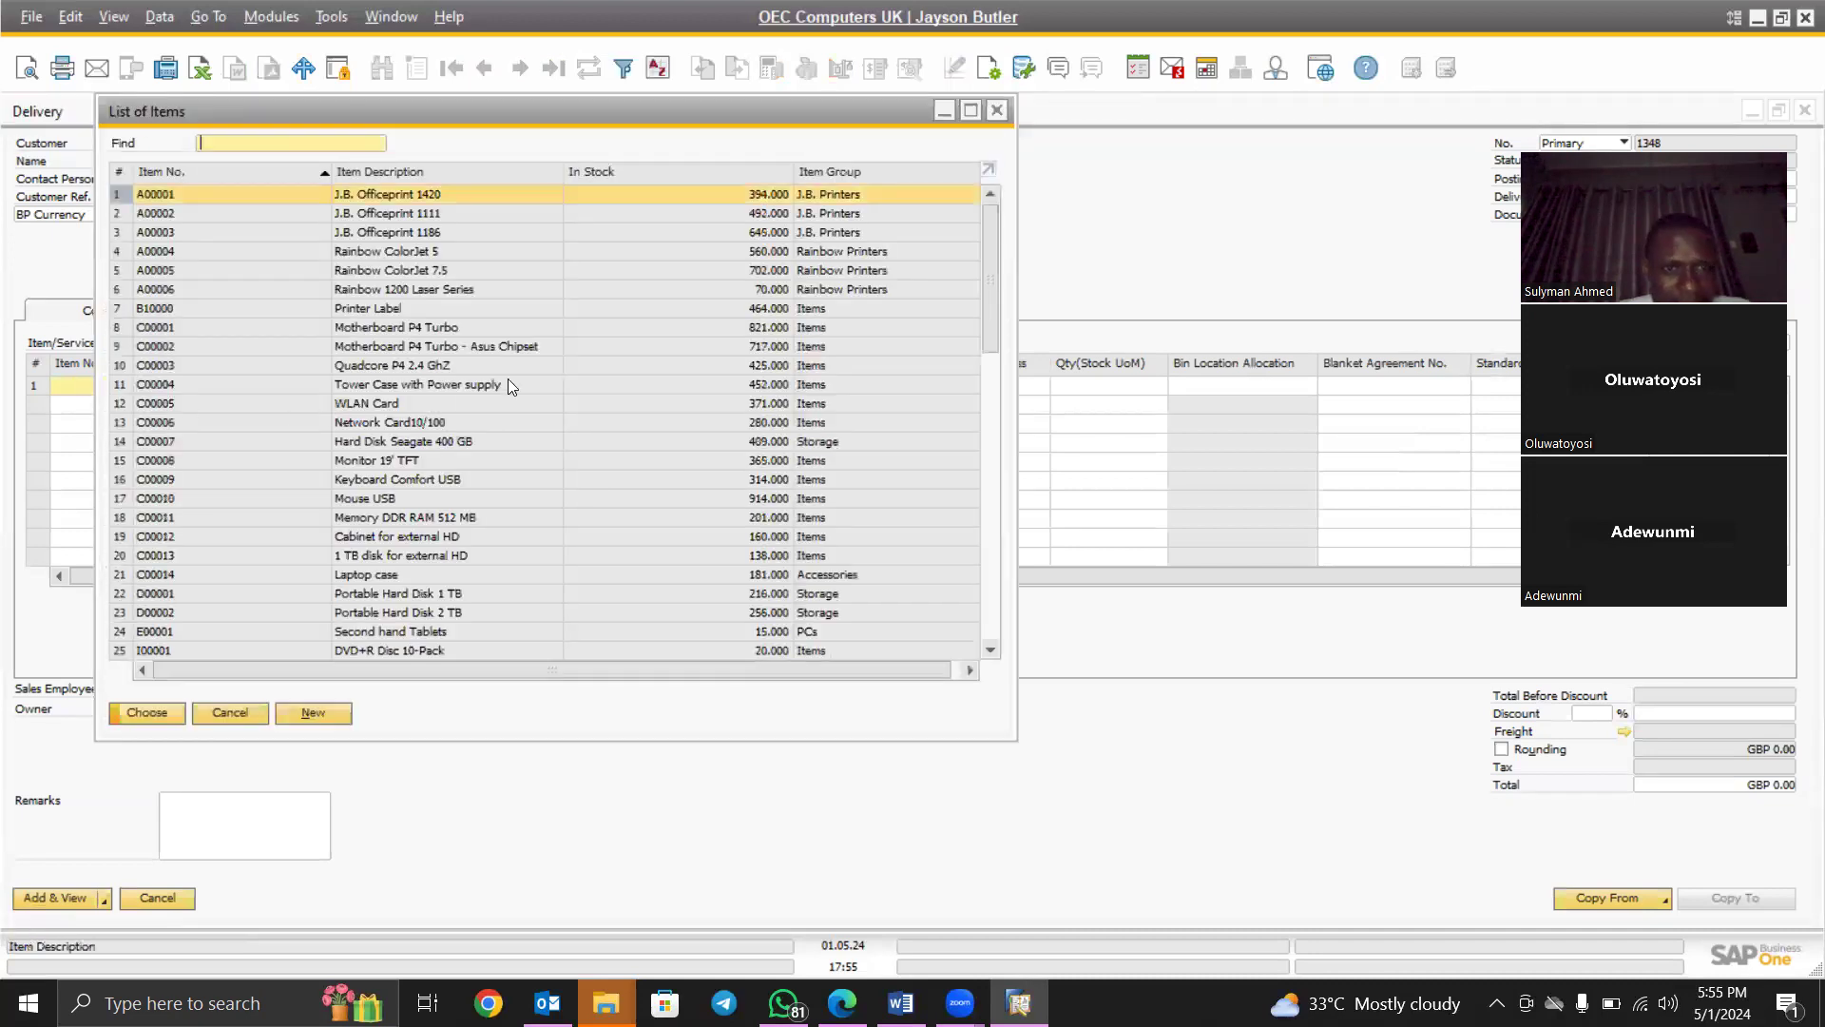
pyautogui.click(356, 209)
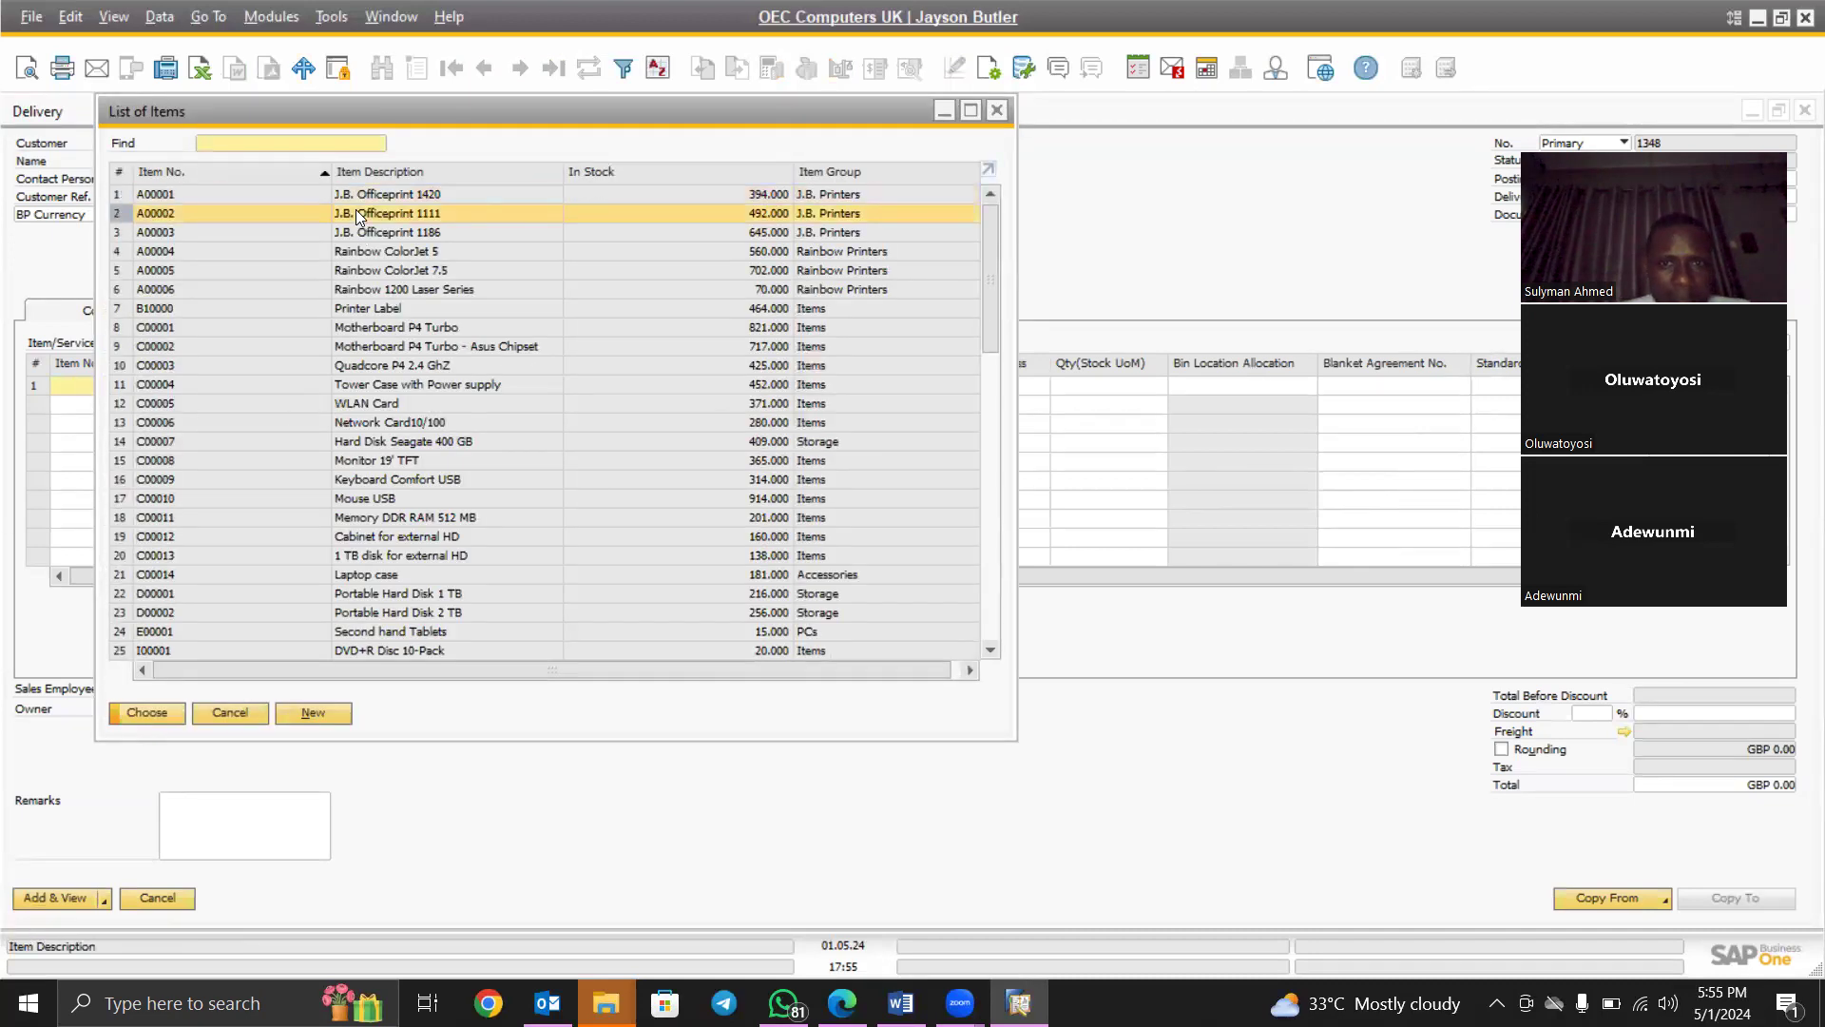
pyautogui.doubleClick(356, 209)
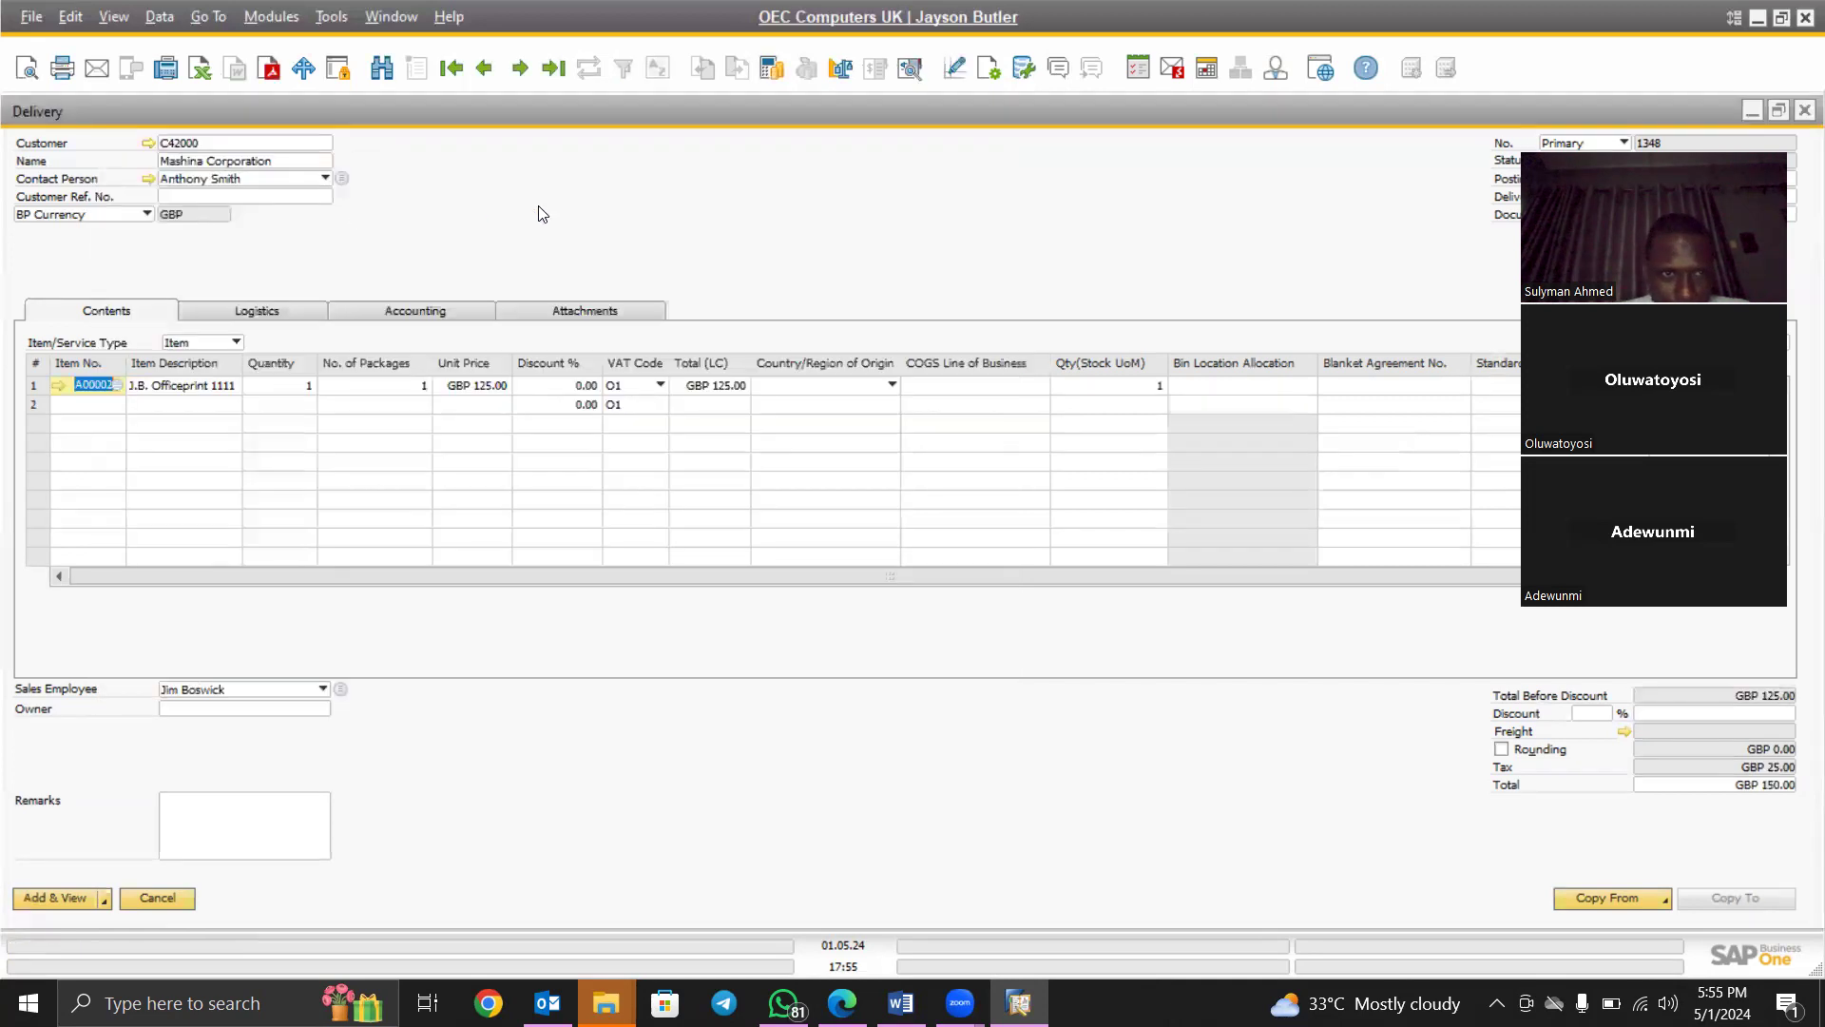
pyautogui.click(284, 385)
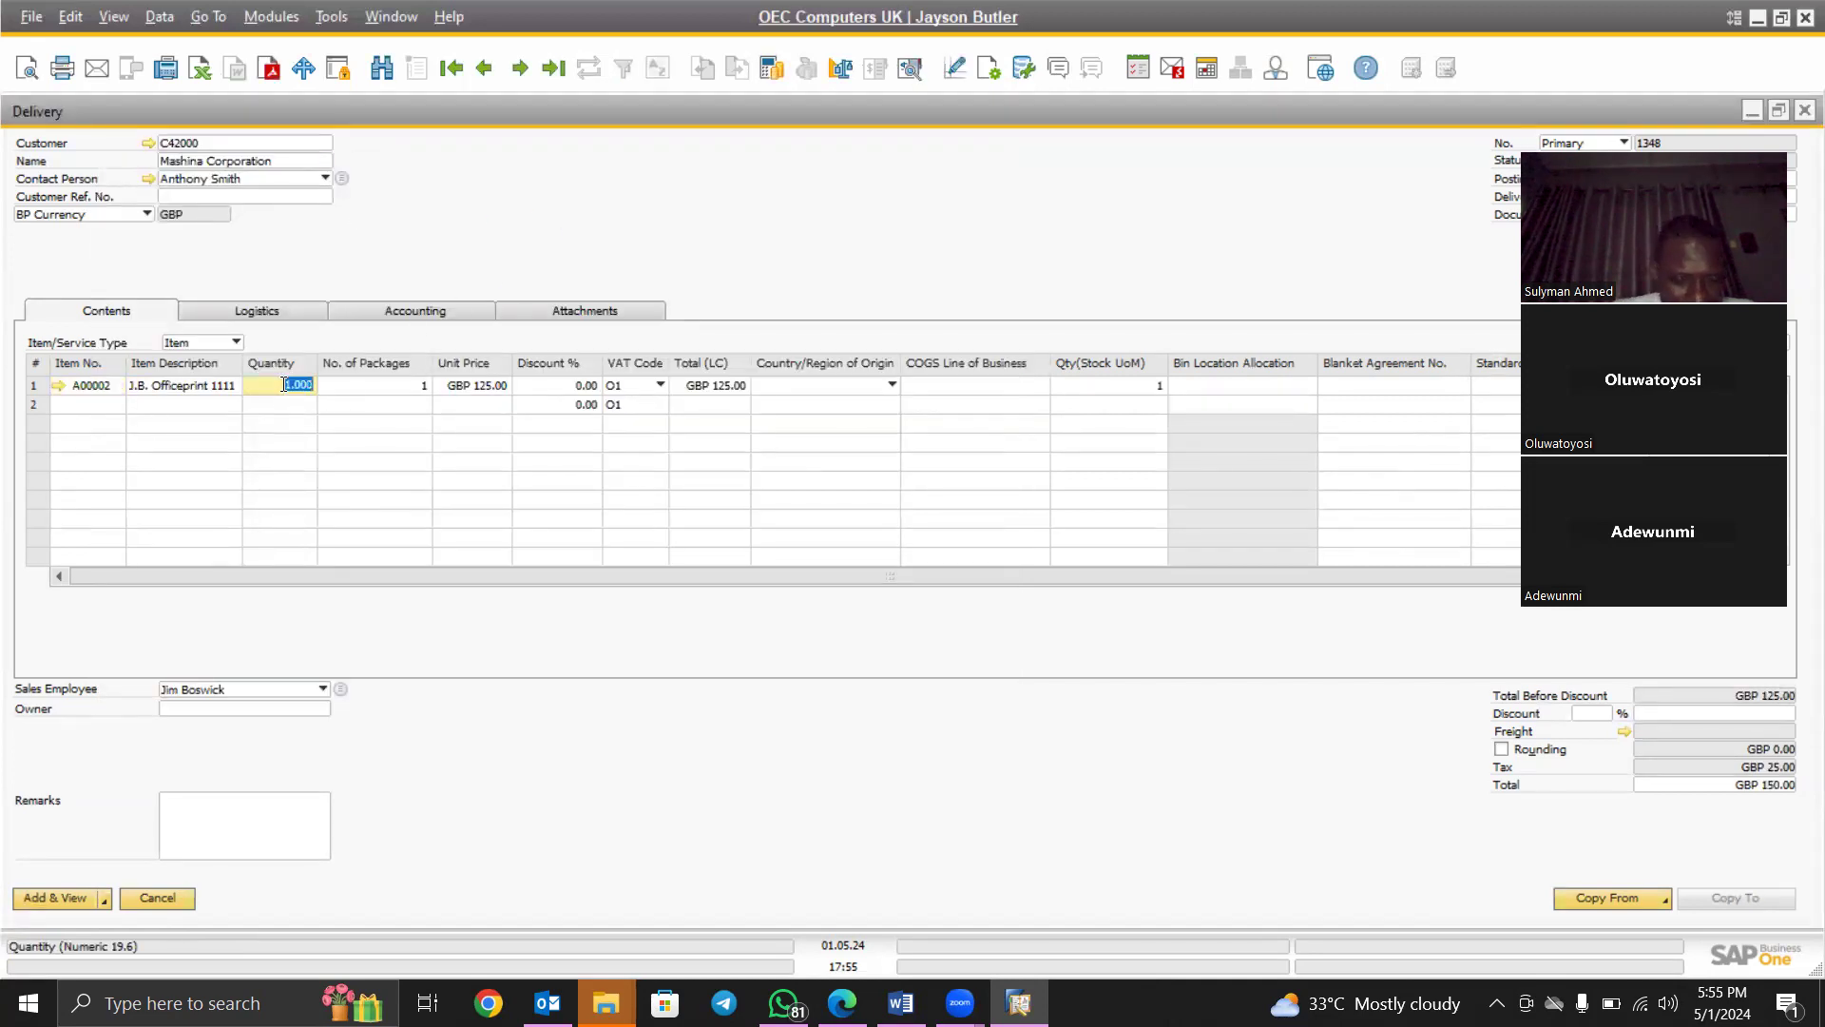
pyautogui.write('500')
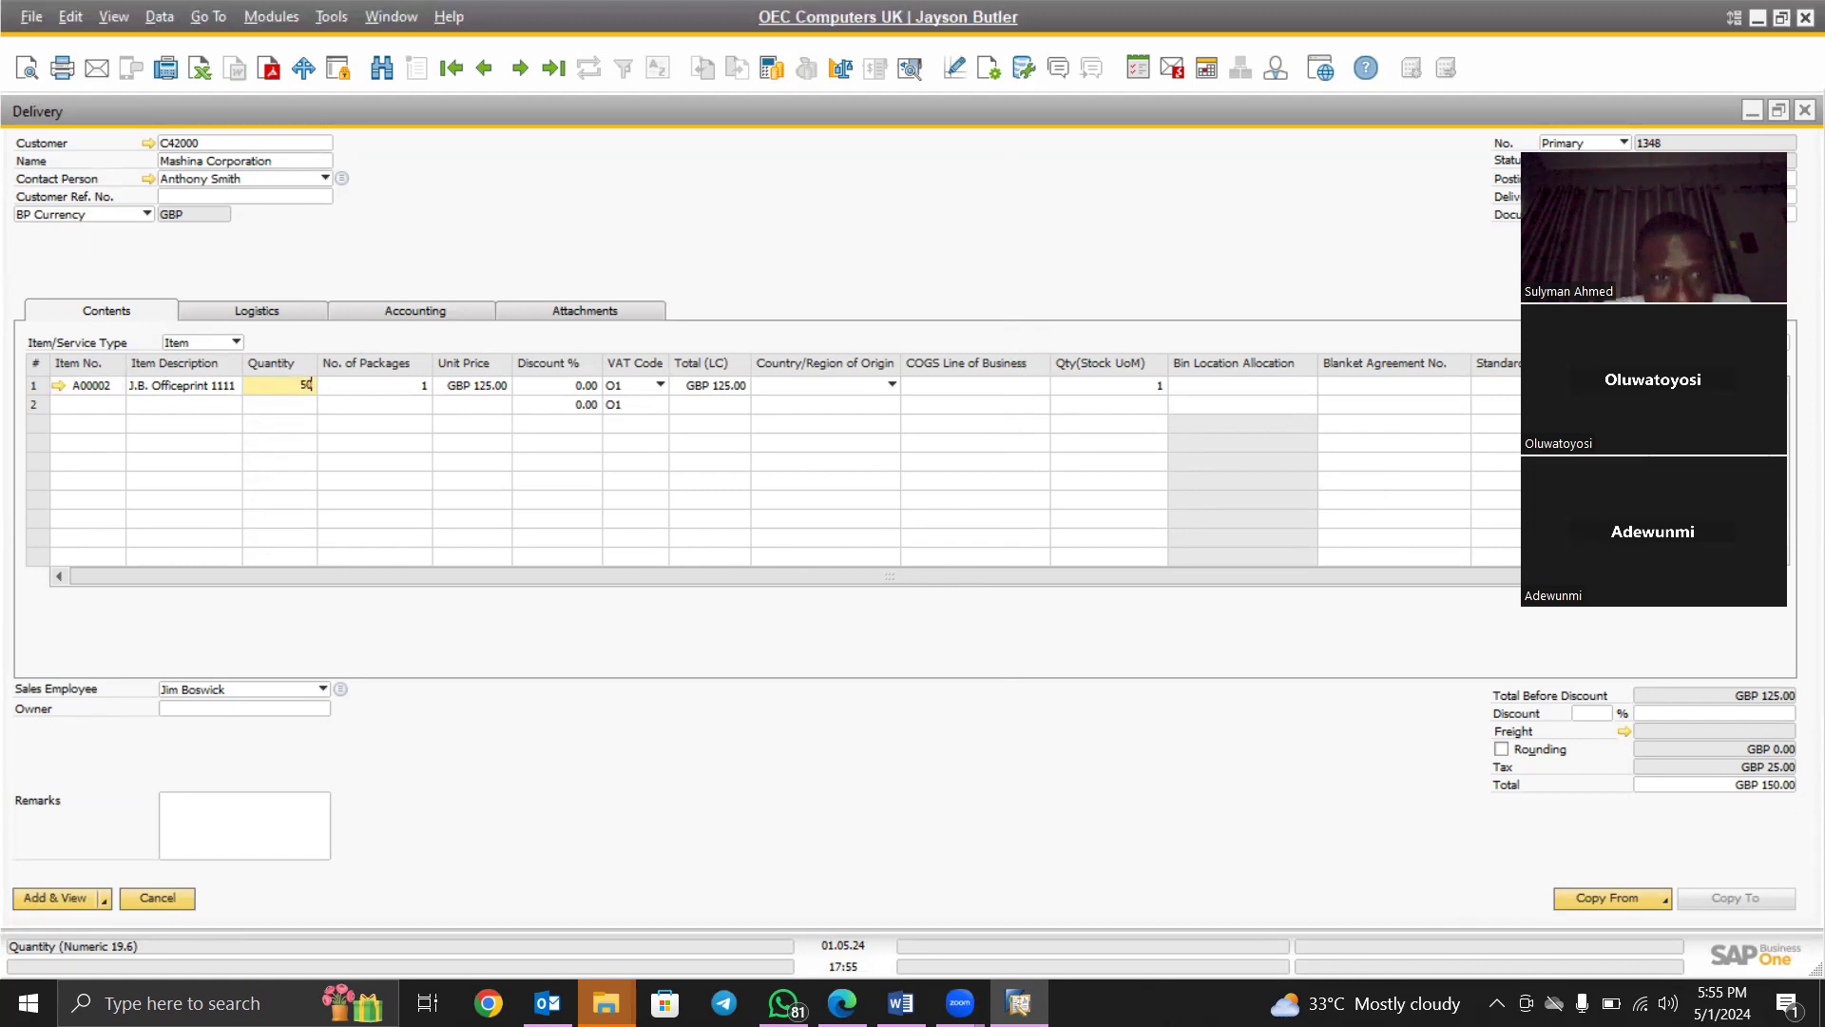
pyautogui.press('Tab')
pyautogui.press('Tab')
pyautogui.press('Tab')
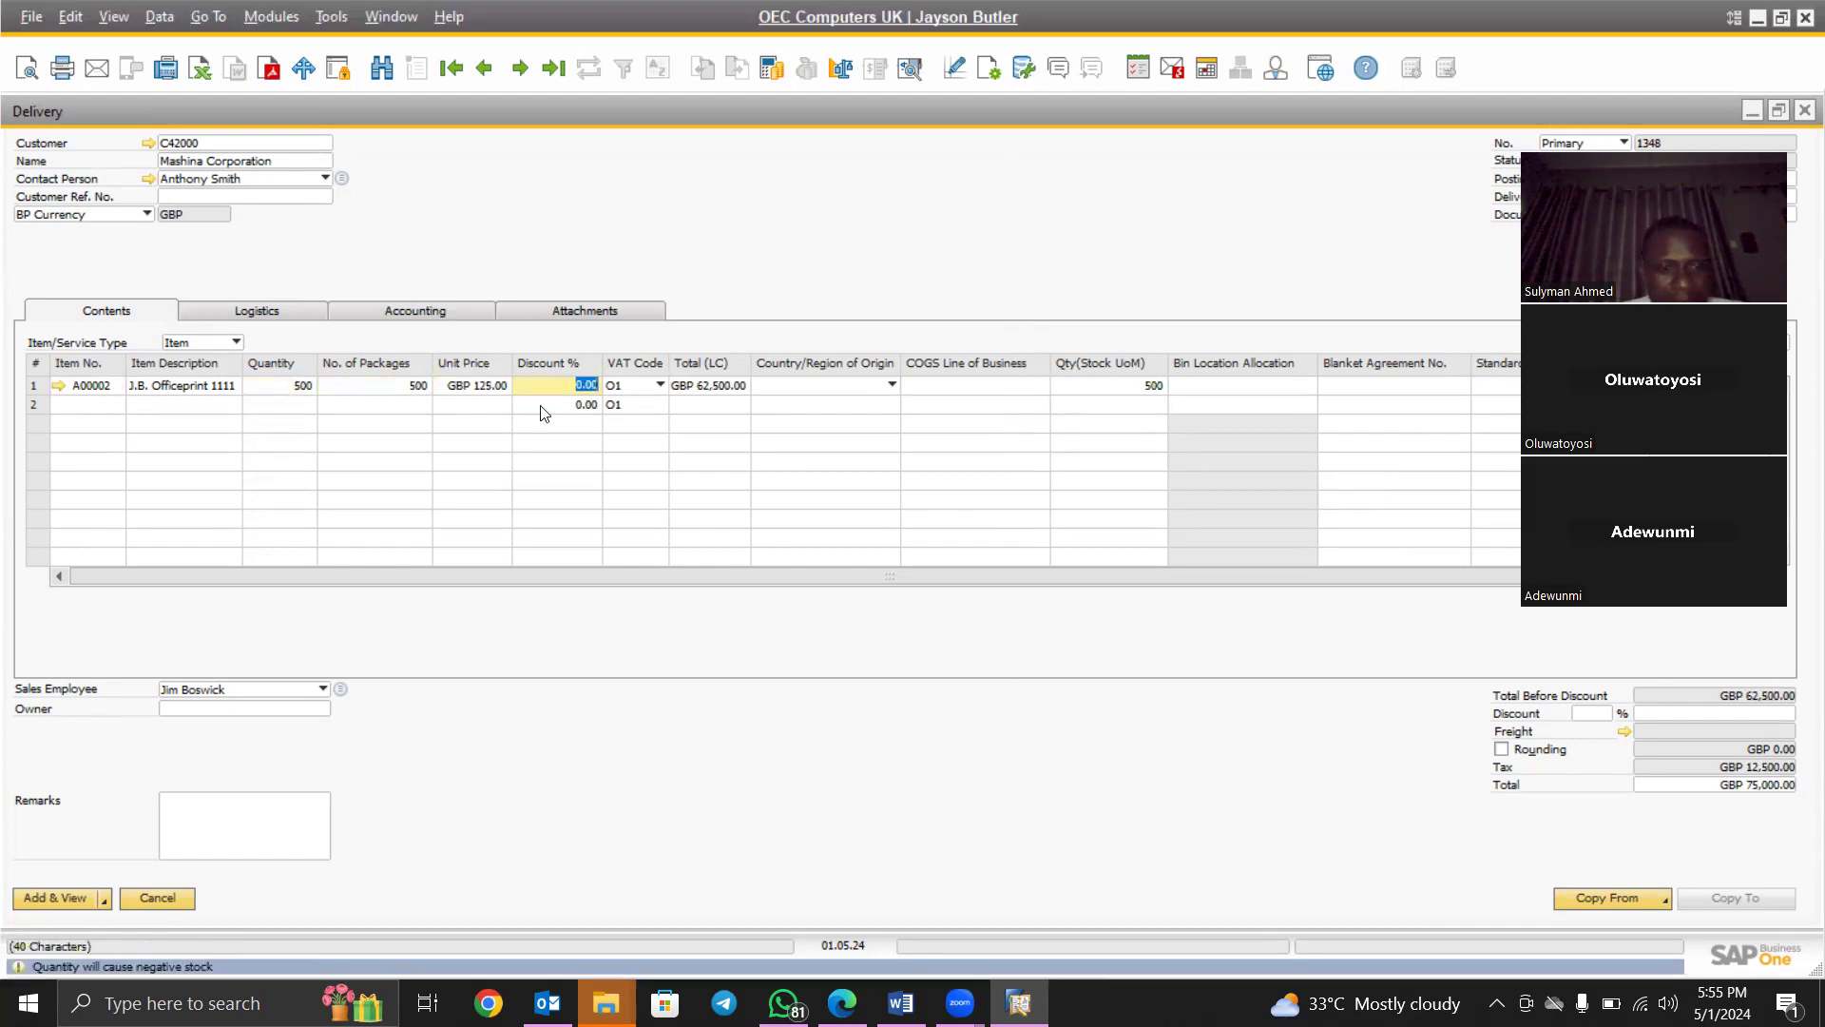
pyautogui.click(295, 387)
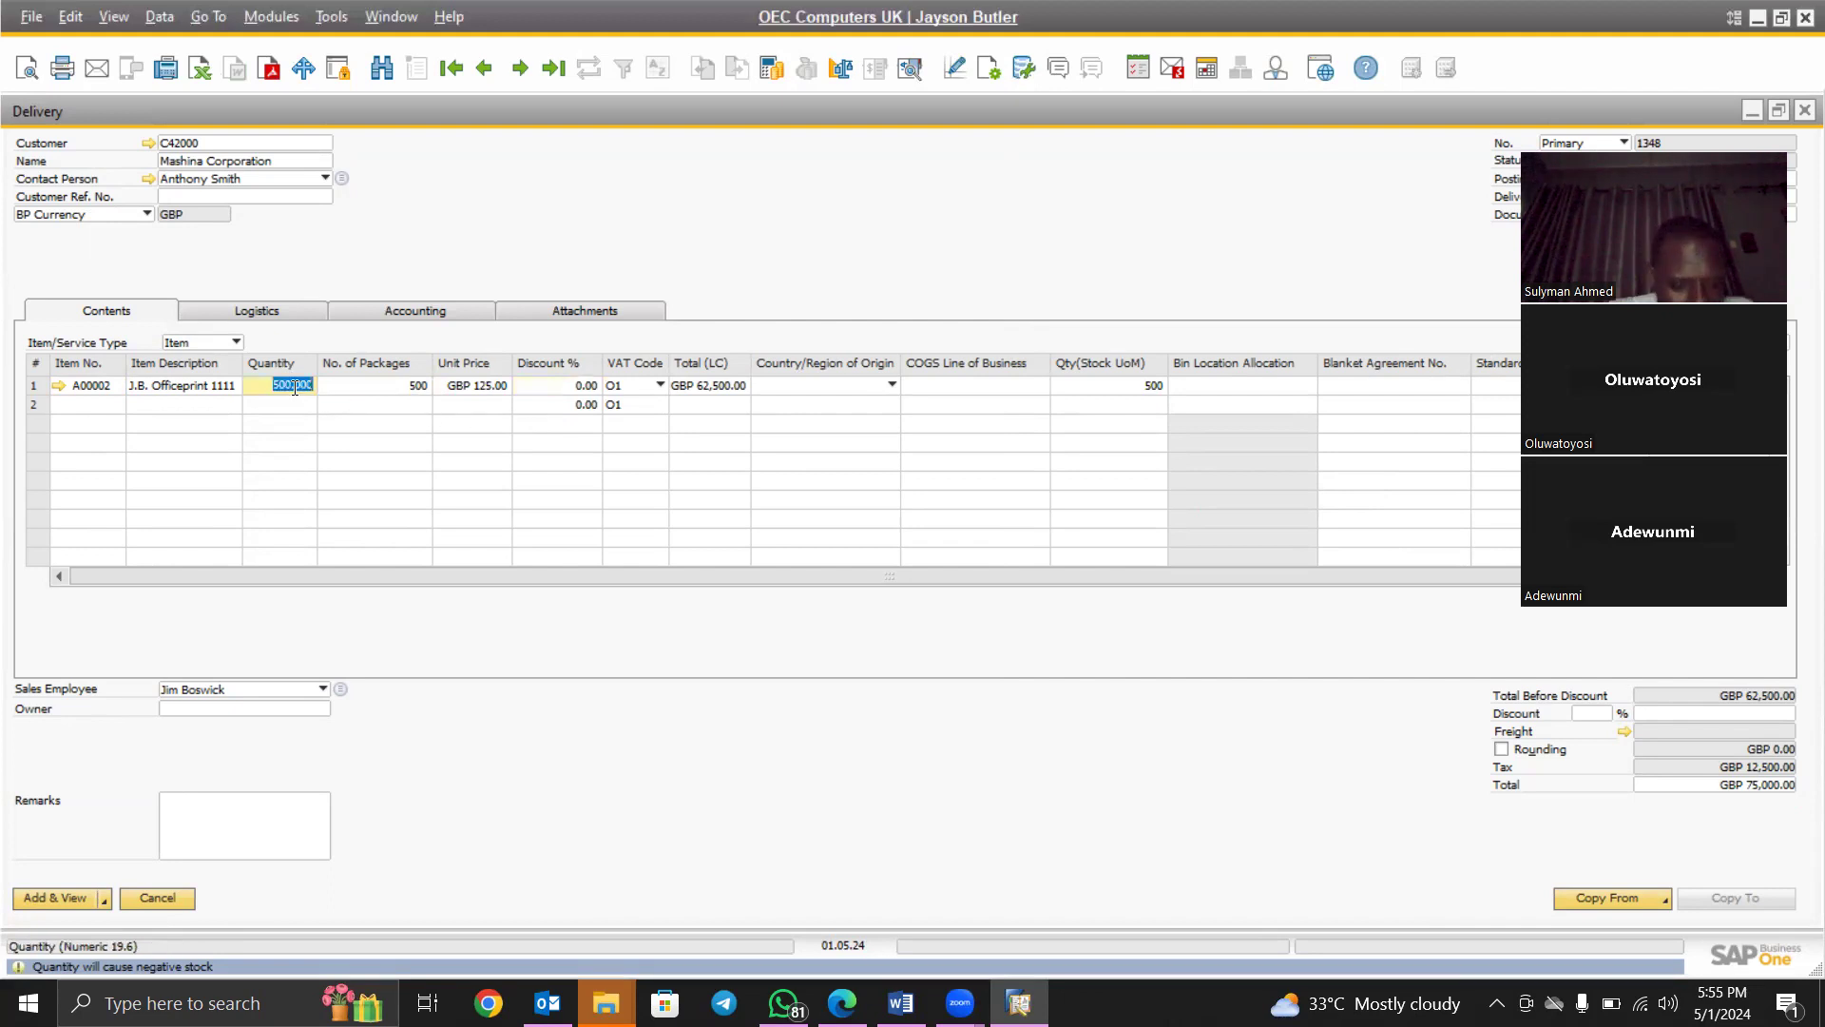
pyautogui.write('20')
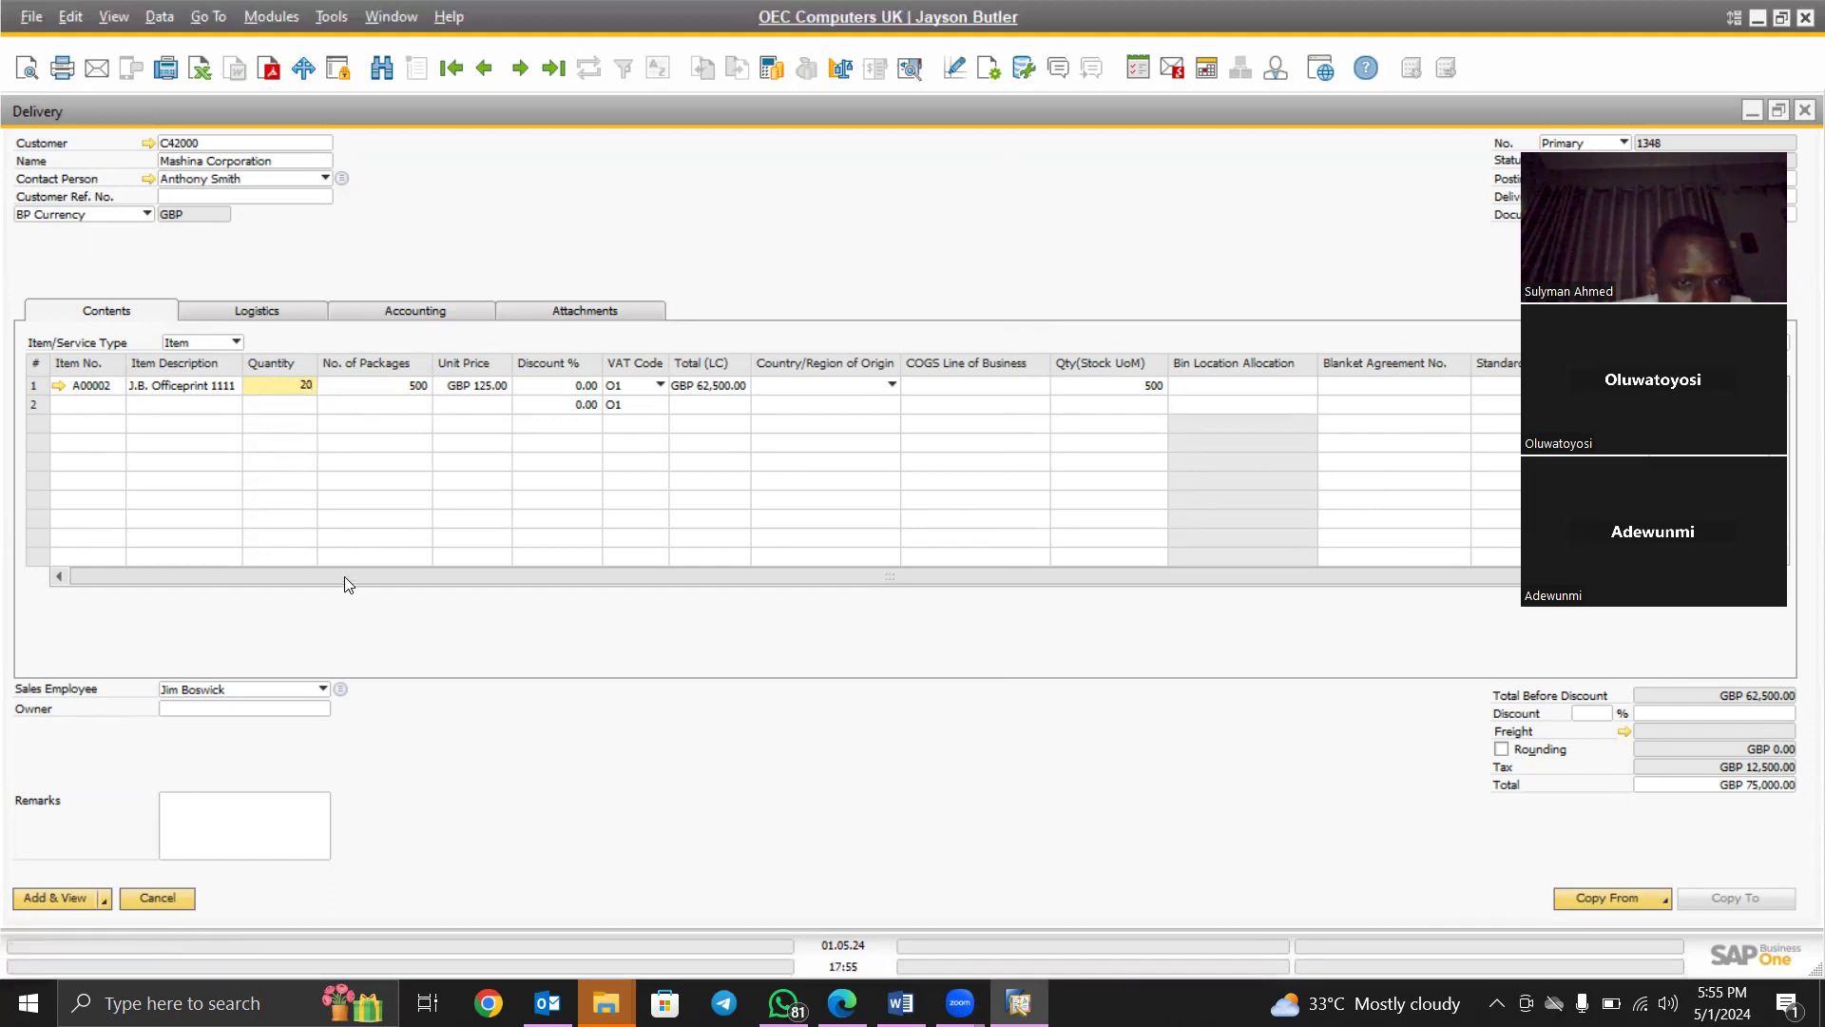
pyautogui.press('Tab')
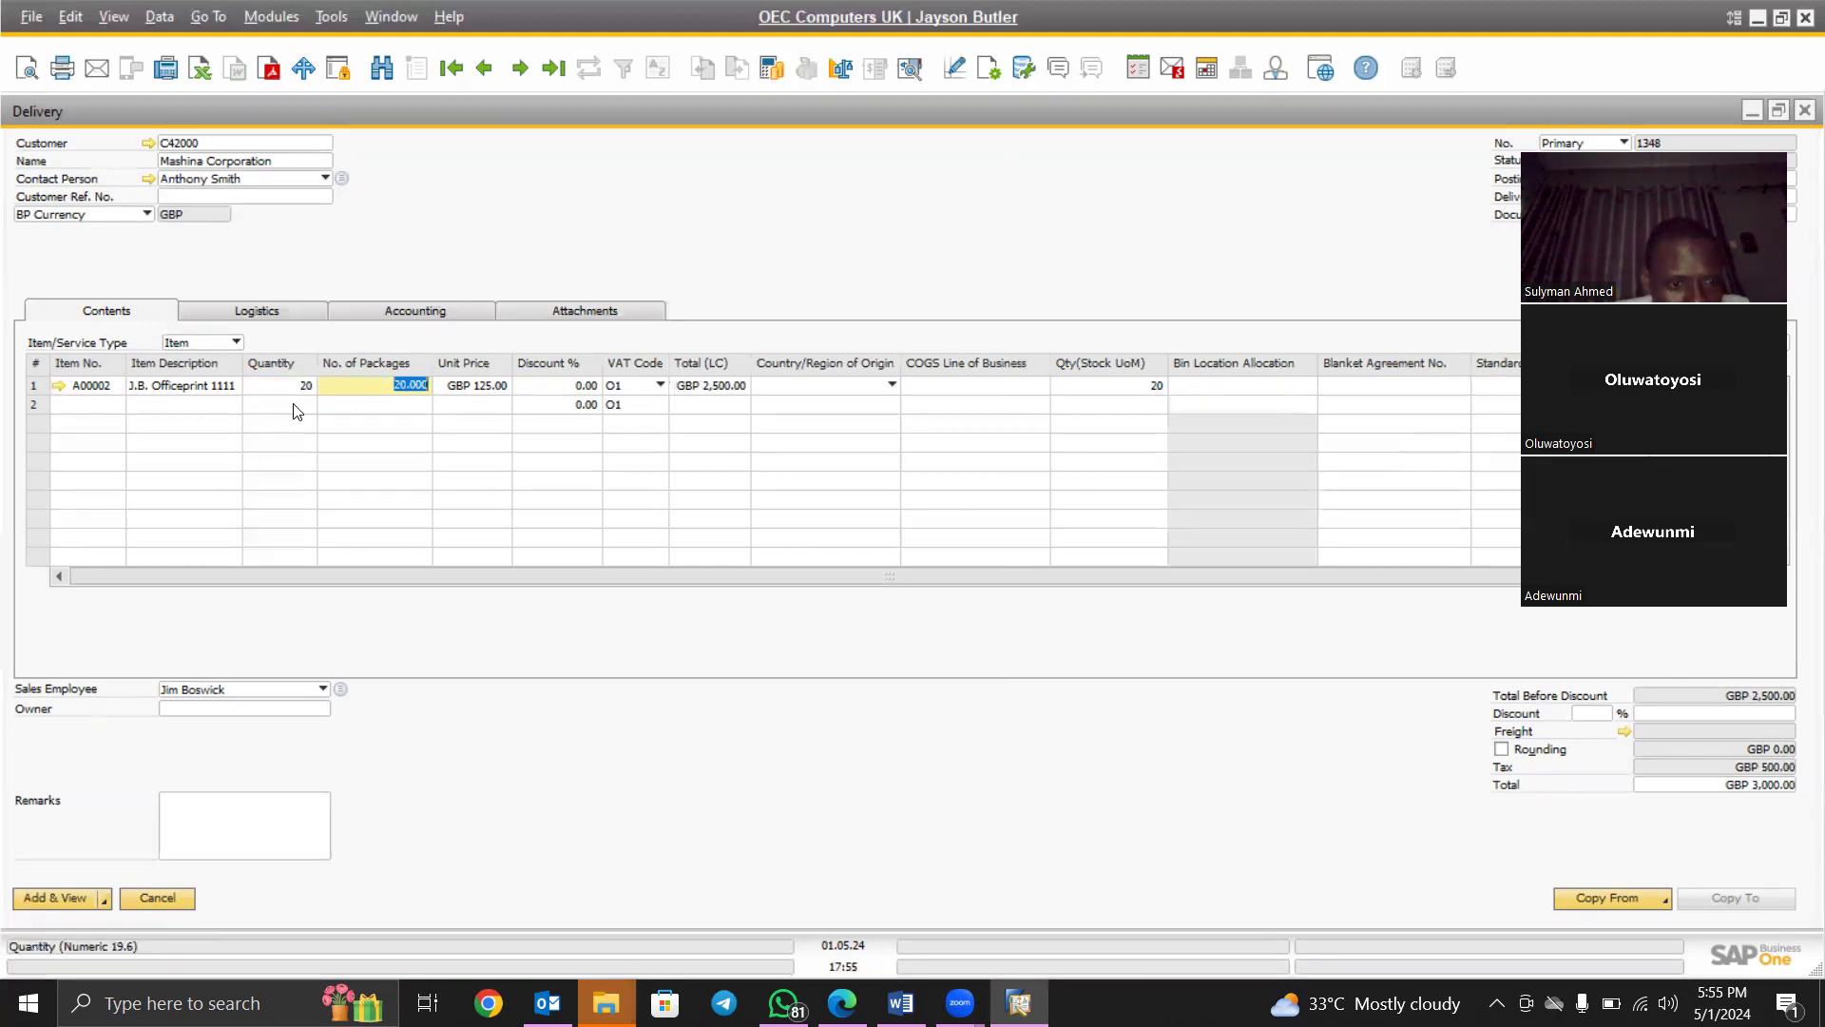
pyautogui.click(301, 385)
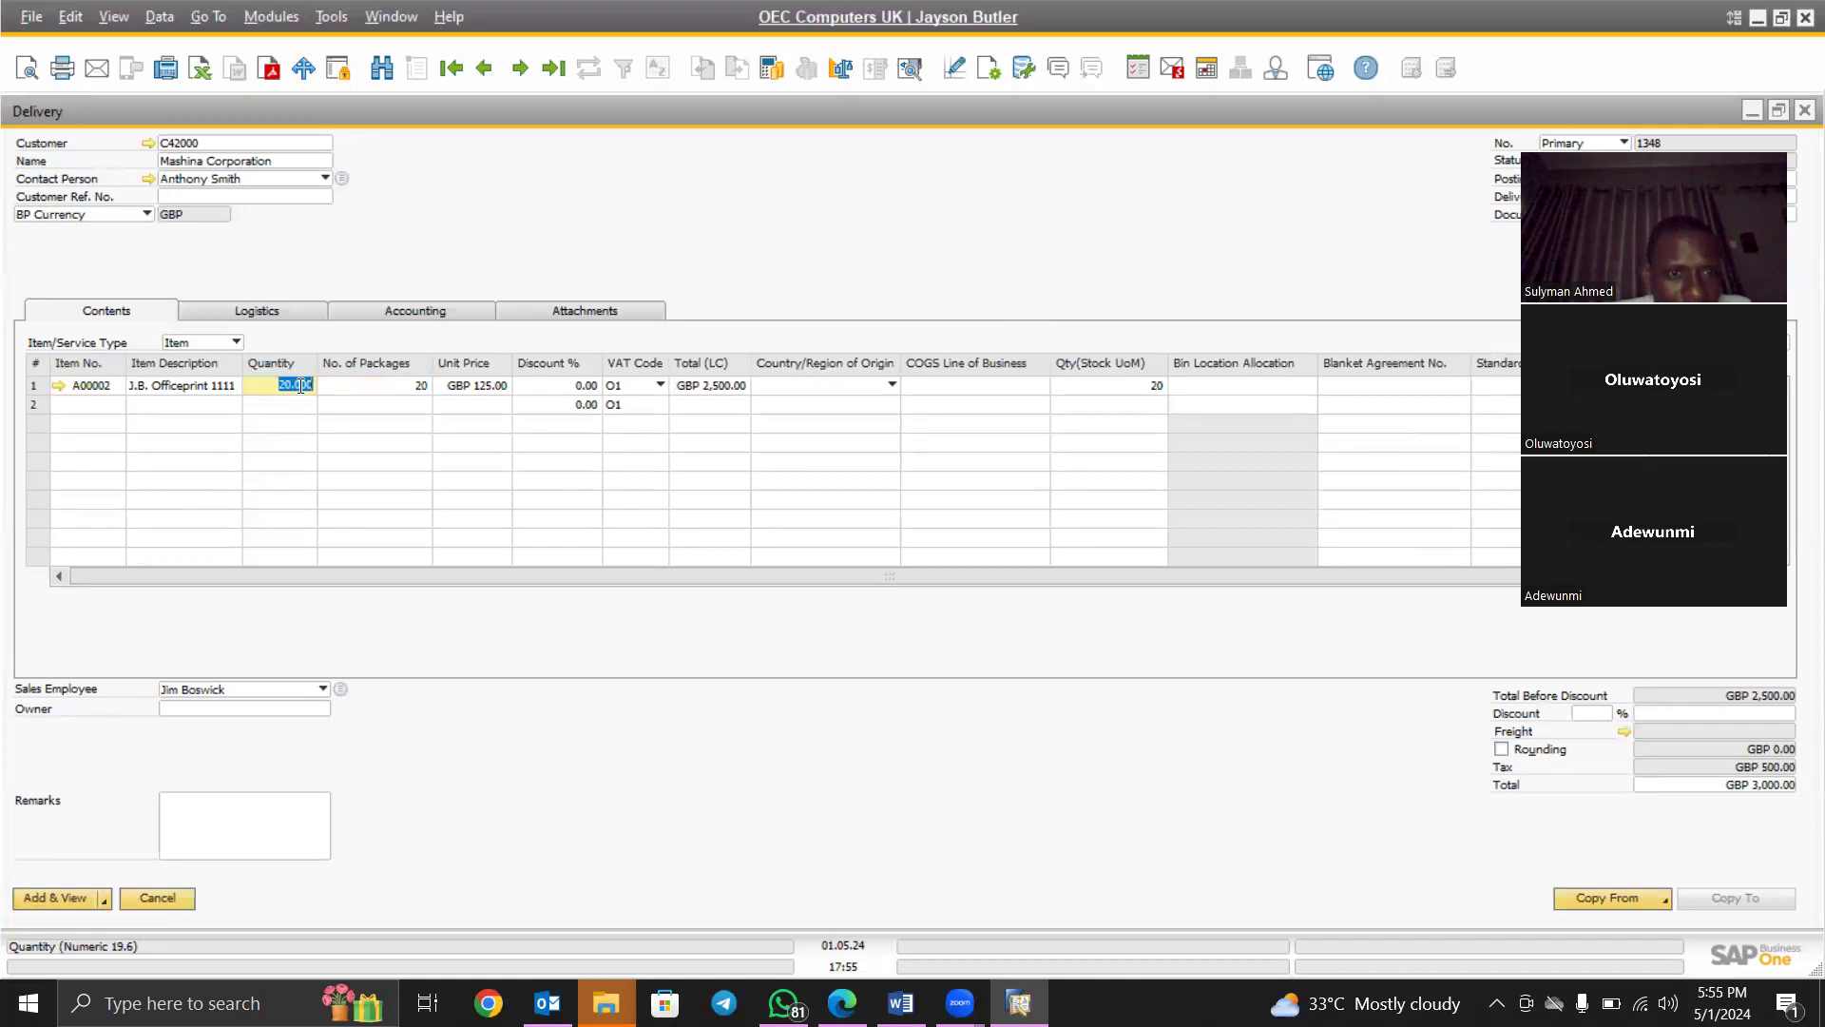
pyautogui.write('500')
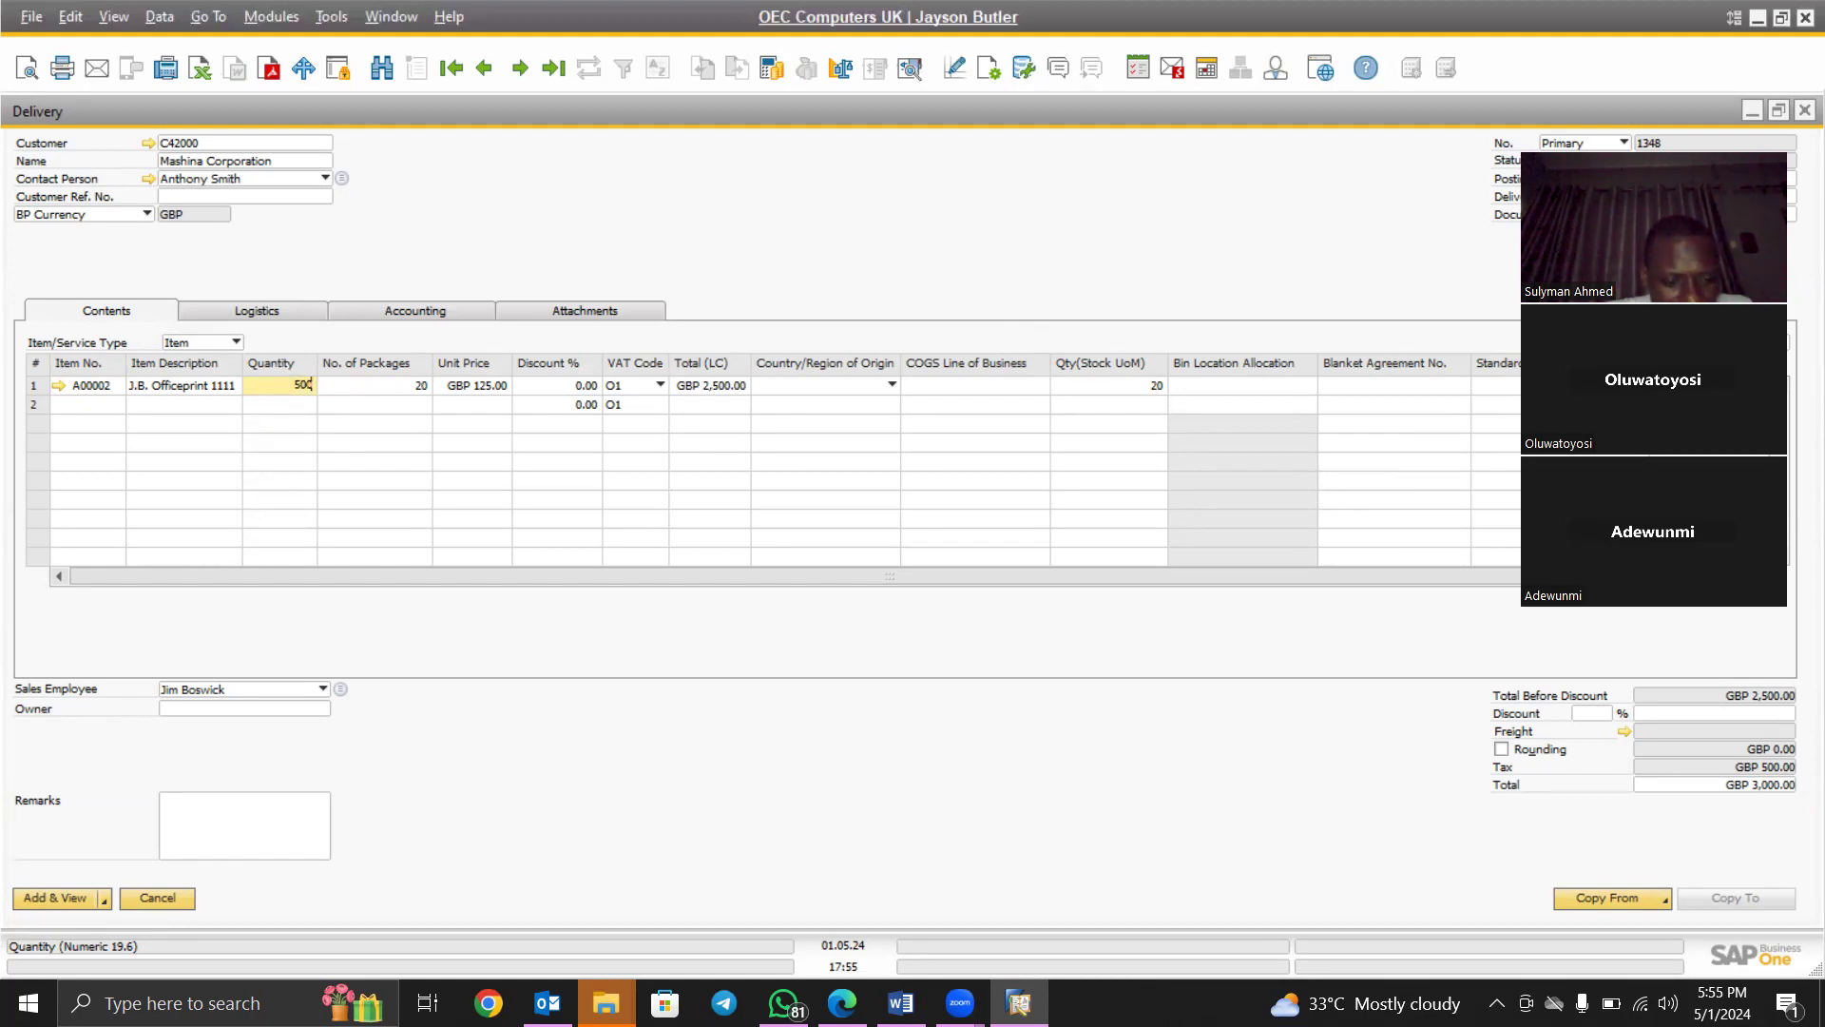
pyautogui.press('Tab')
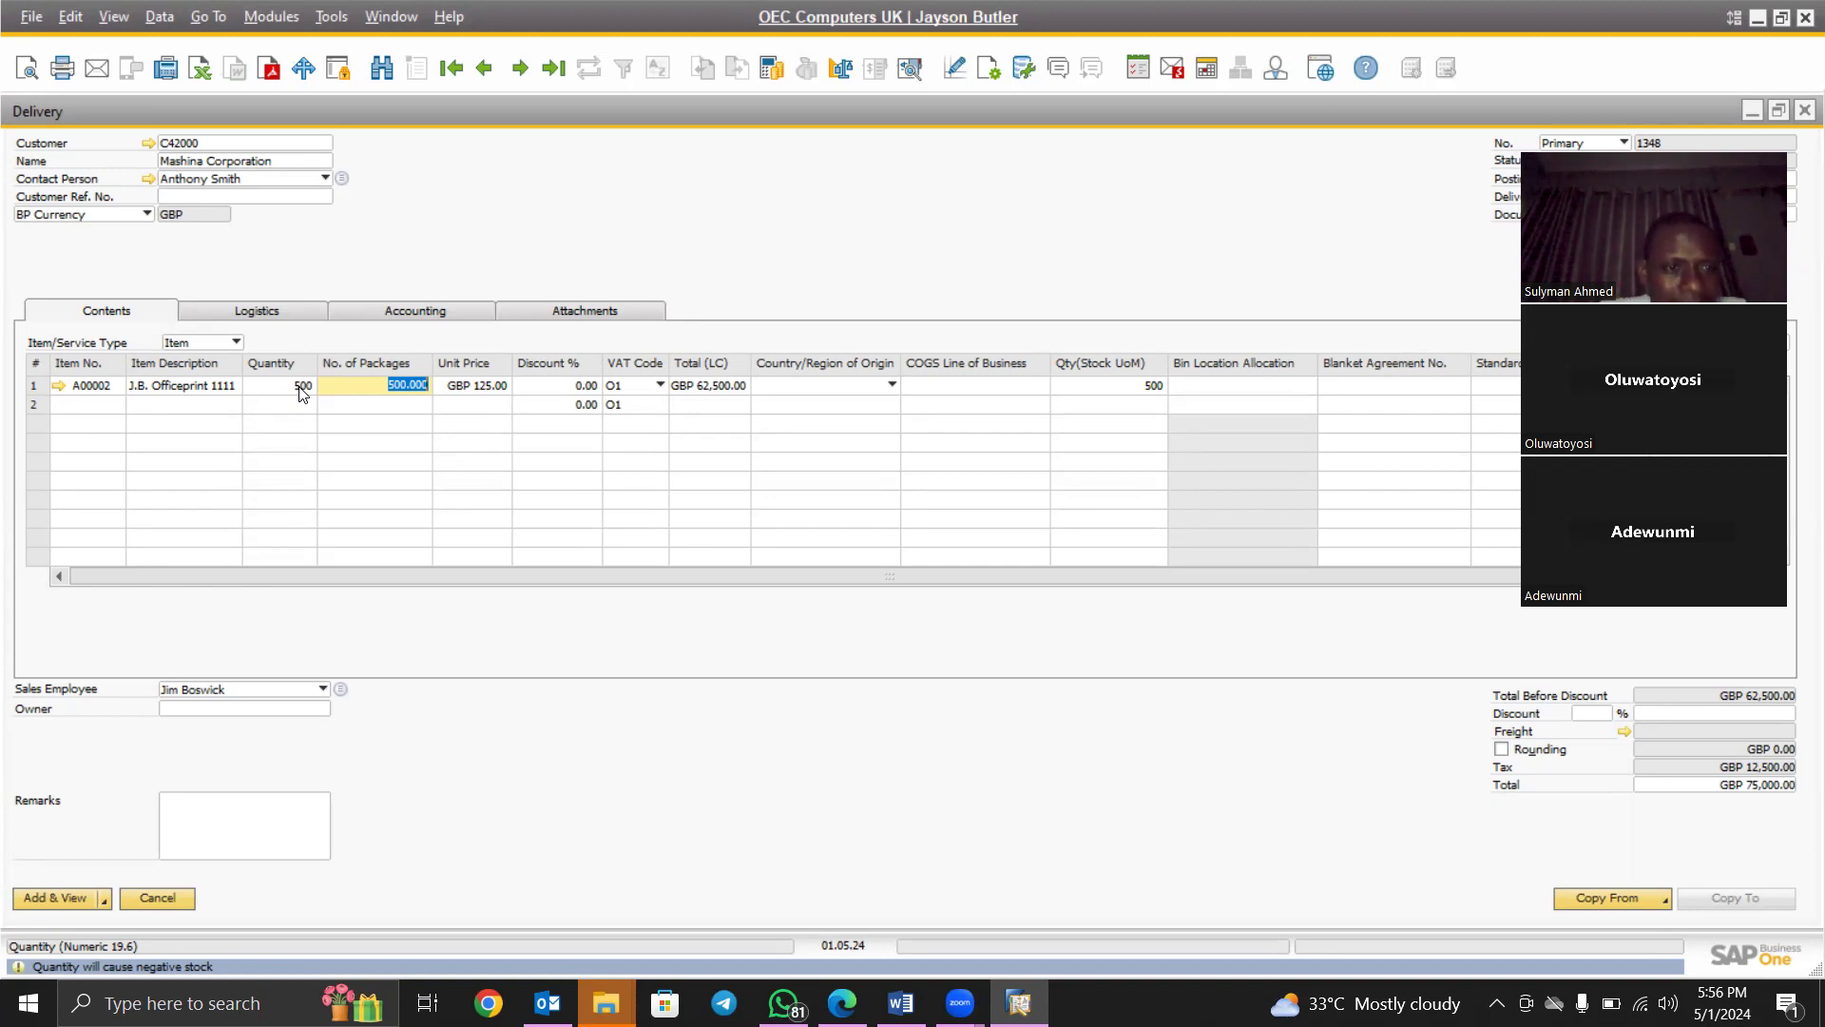
pyautogui.click(58, 386)
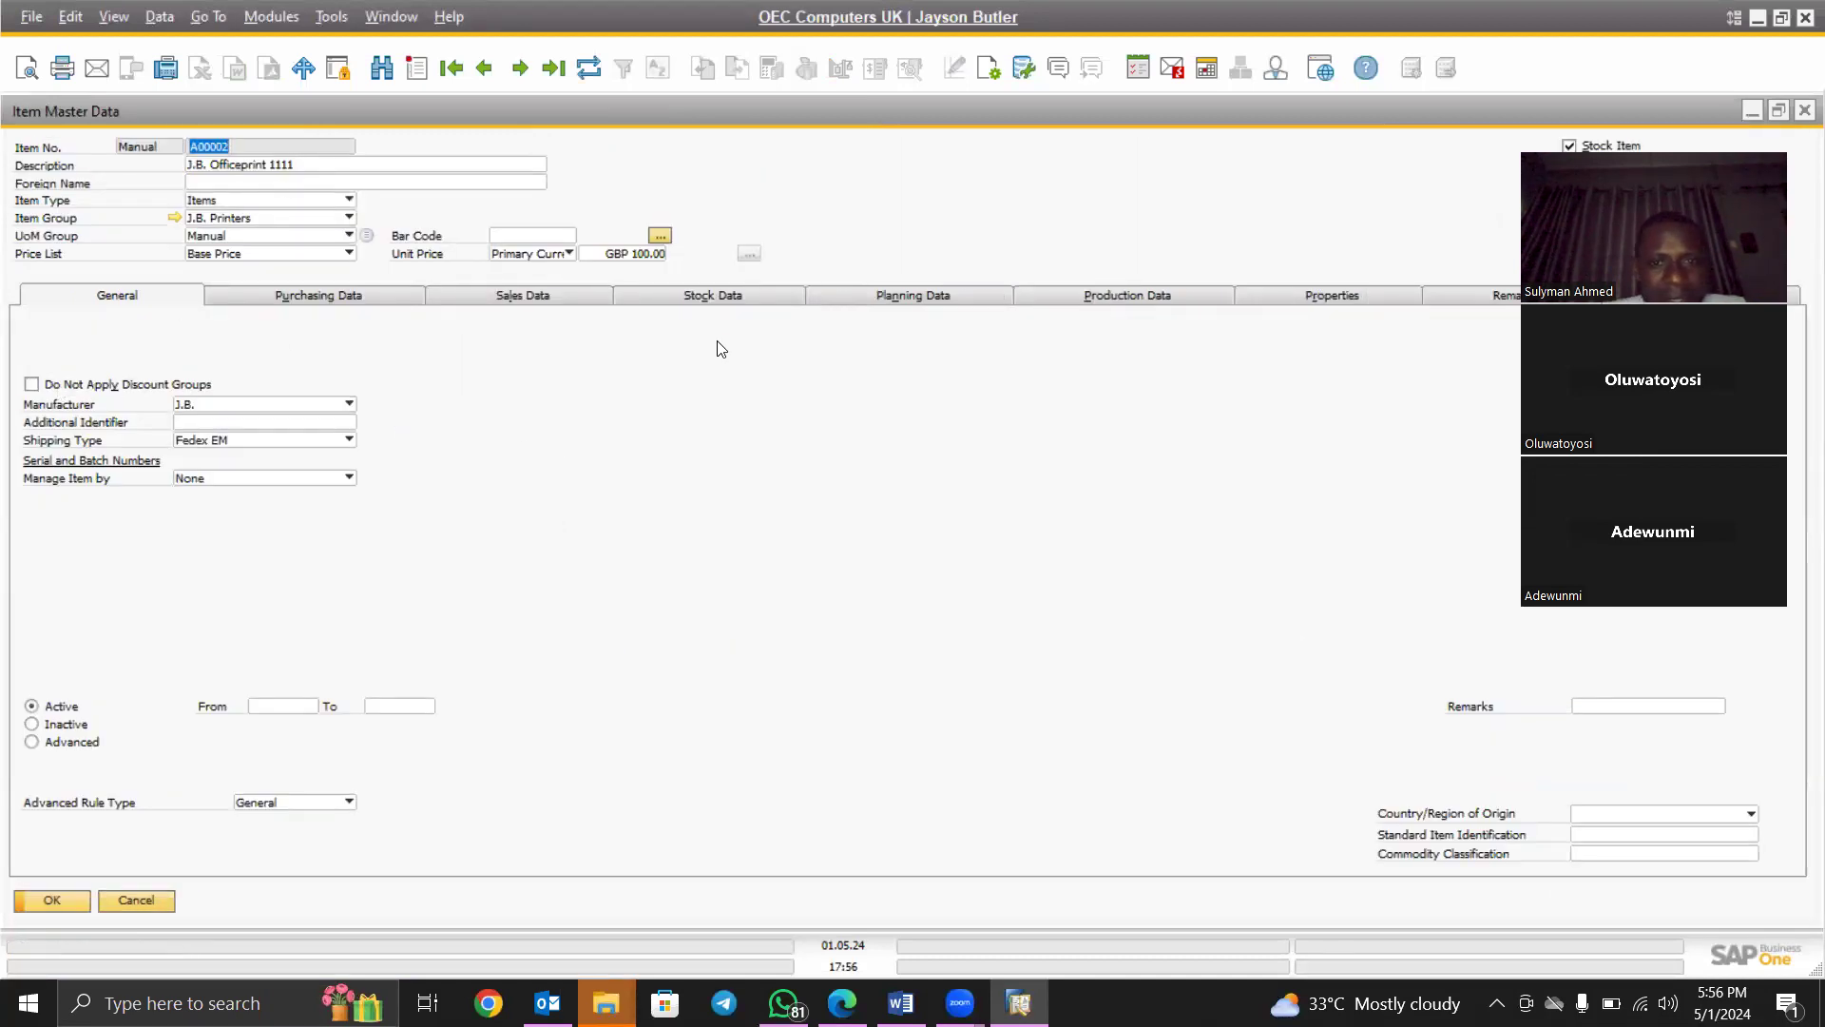
pyautogui.click(708, 297)
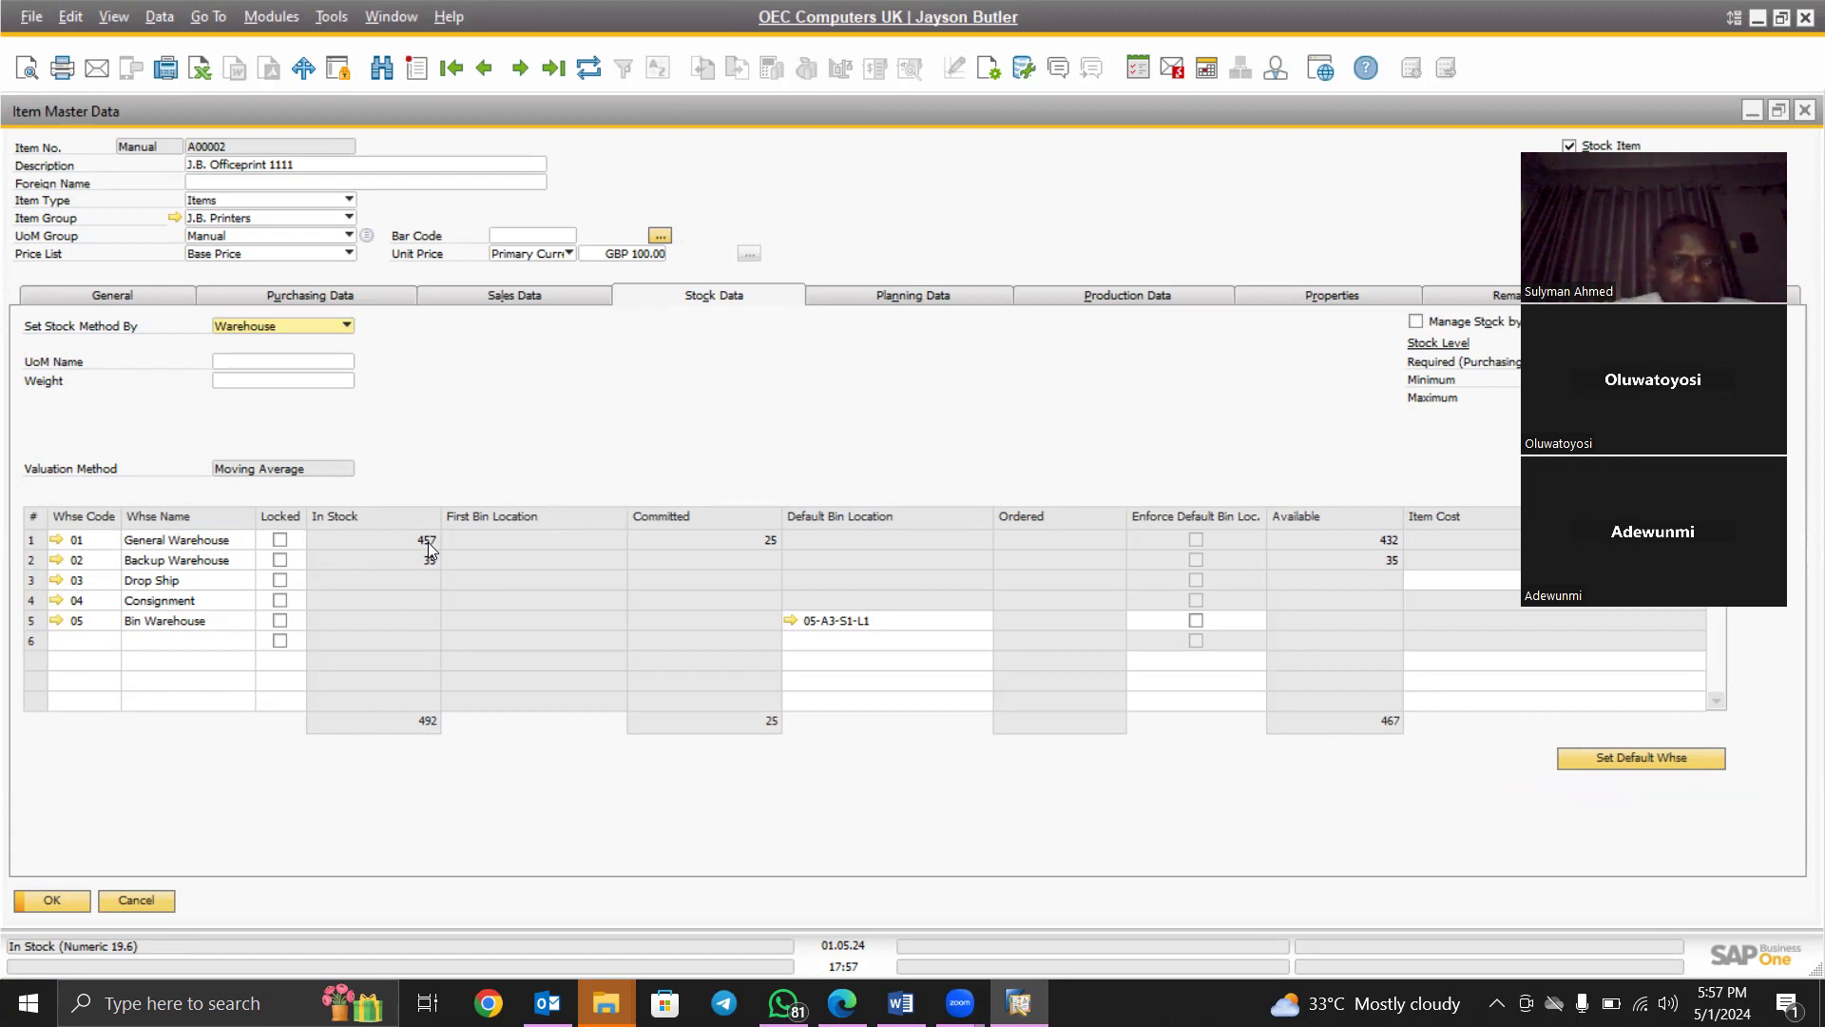
pyautogui.click(139, 899)
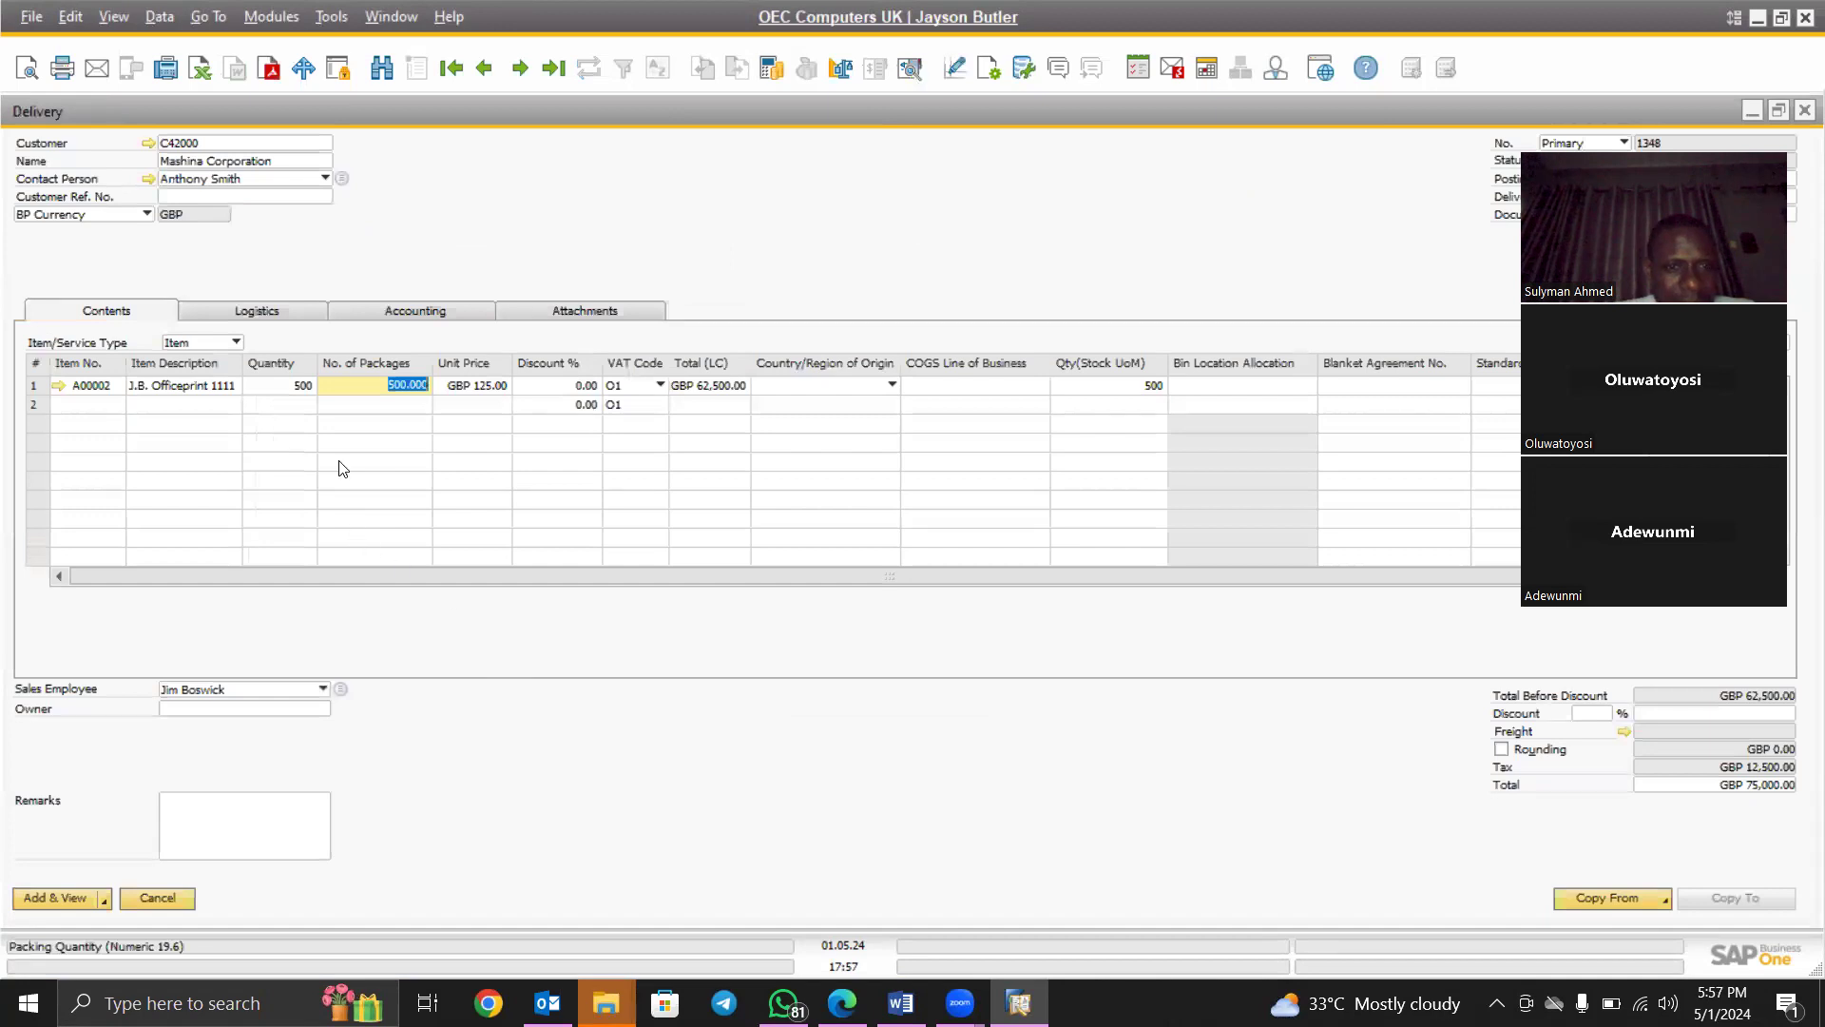
# Set line 1 quantity to 20, retry 500 (negative stock warning), then restore 20 for GBP 3,000.00
pyautogui.click(298, 385)
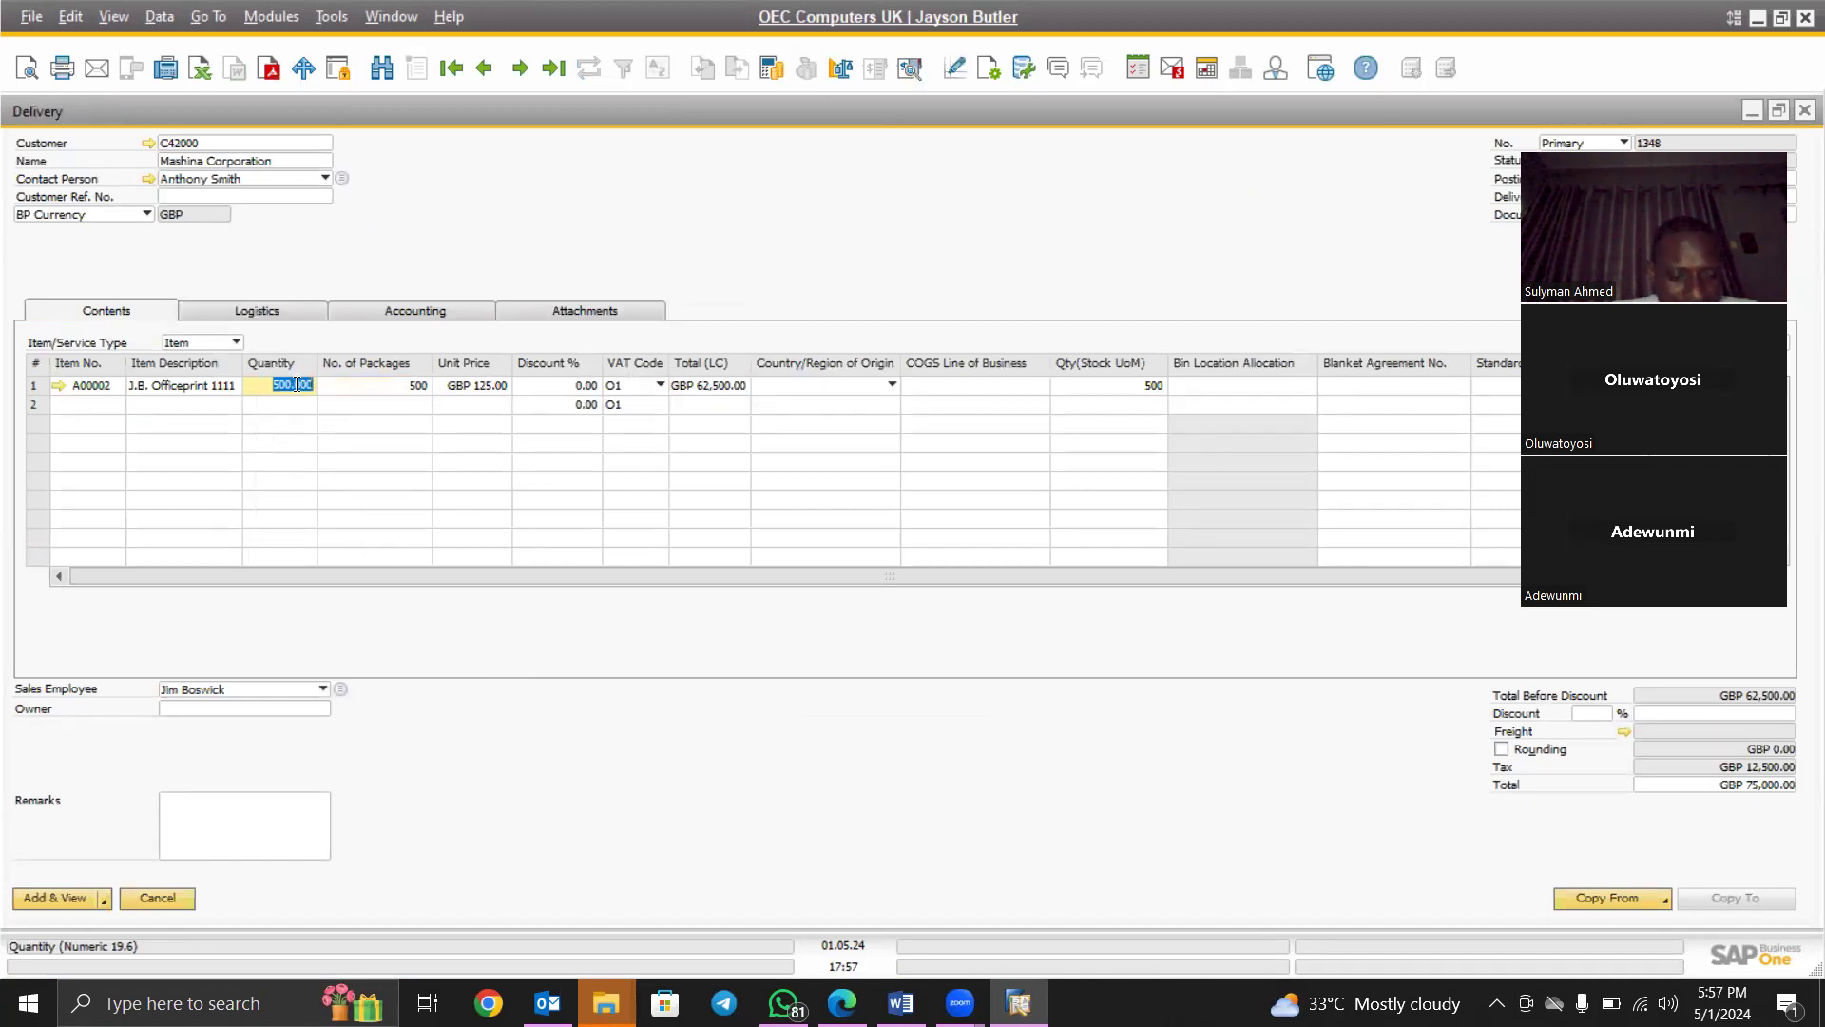
pyautogui.write('20')
pyautogui.press('Tab')
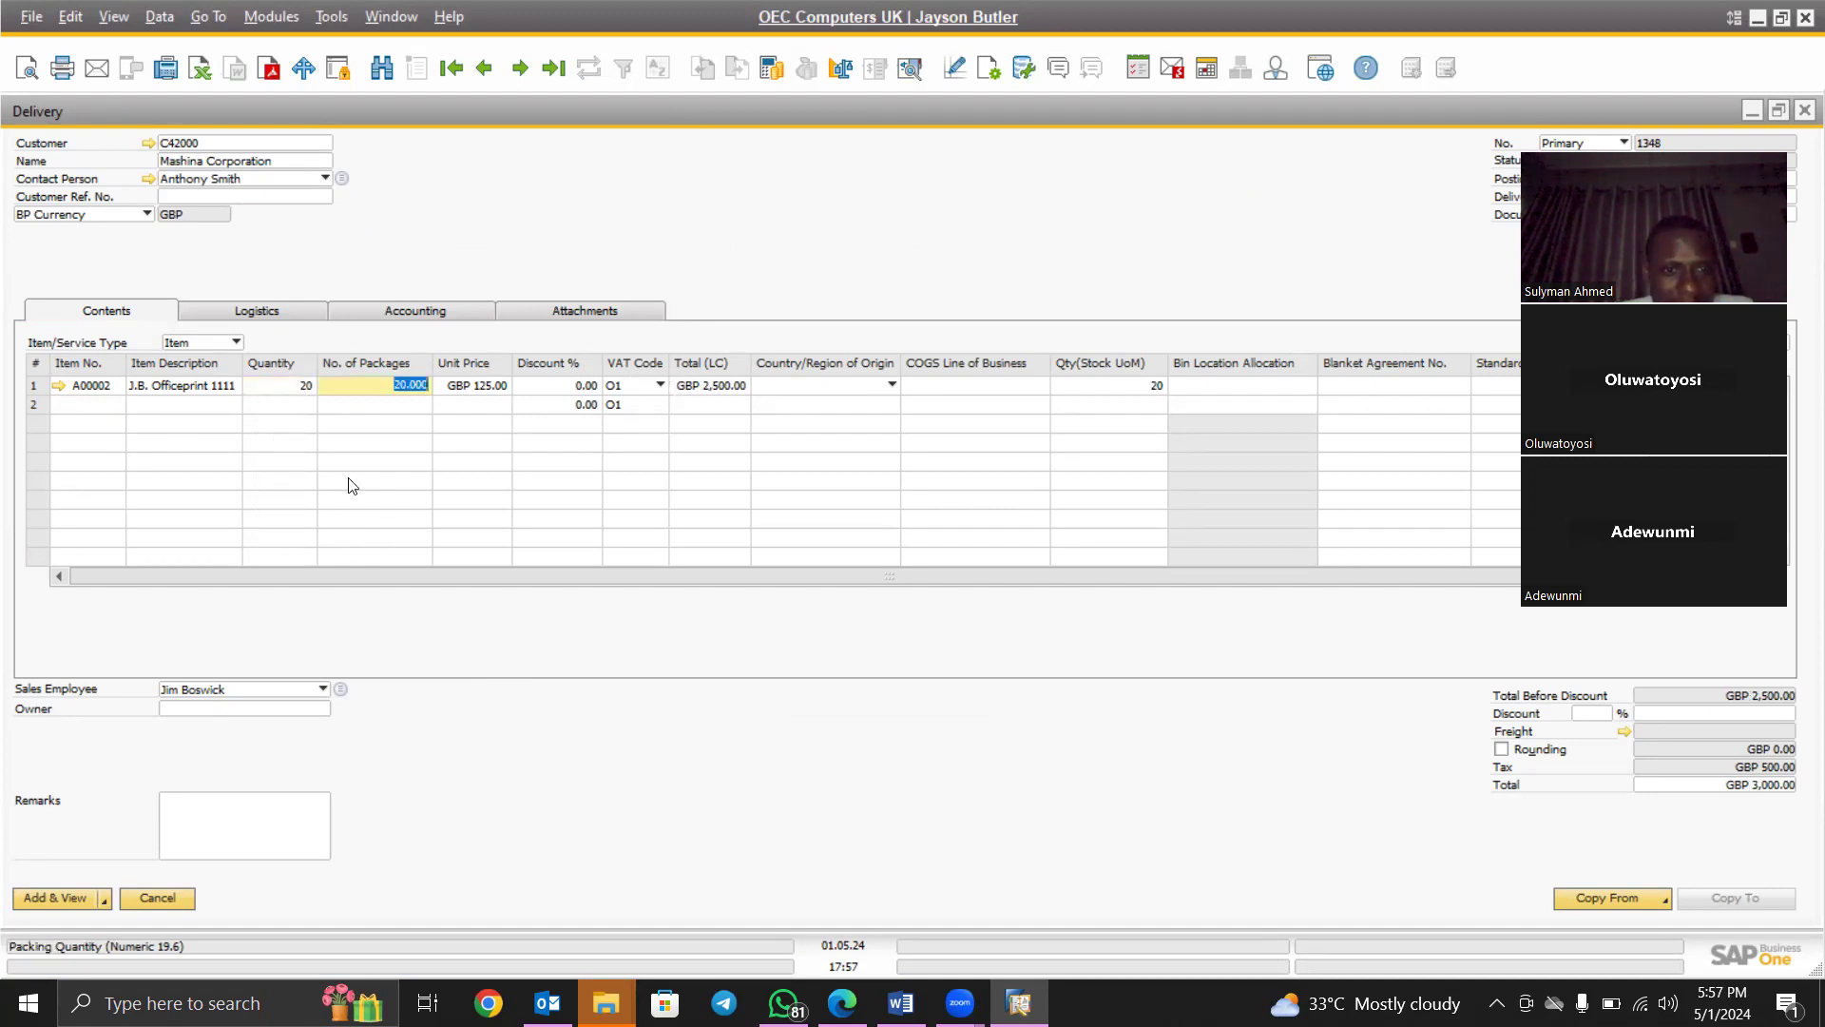
pyautogui.click(295, 386)
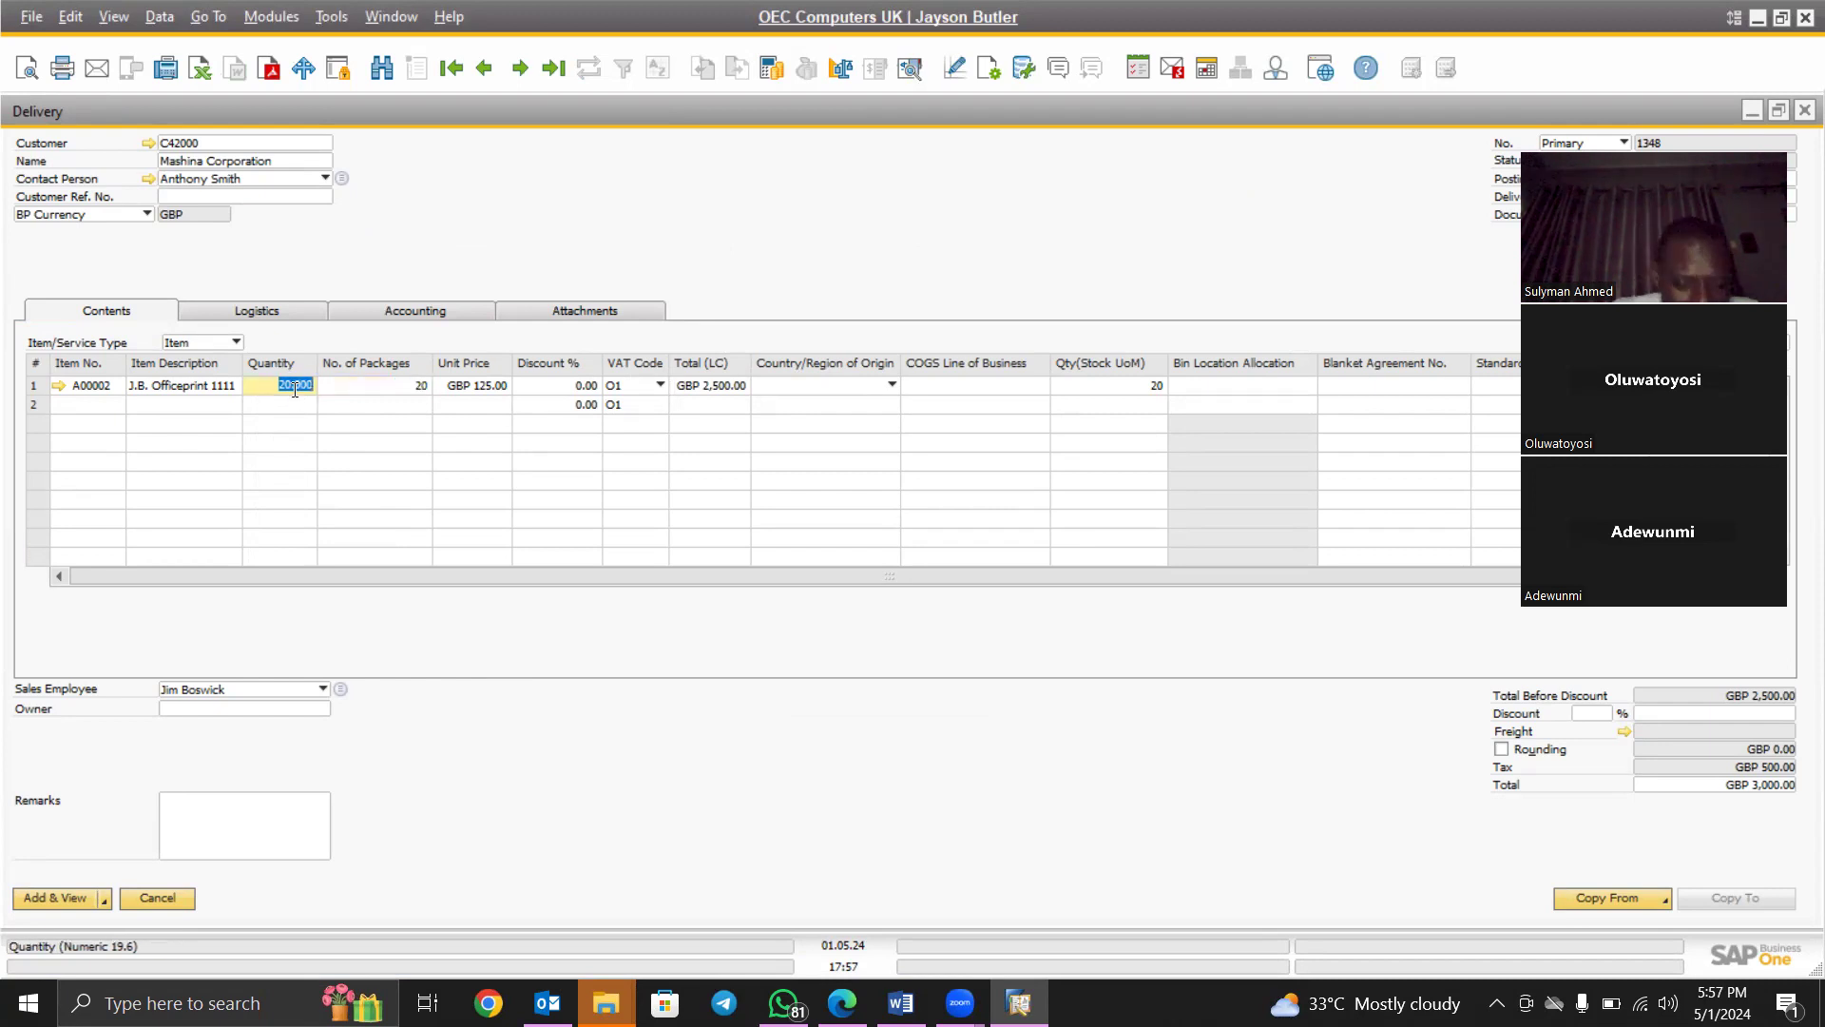
pyautogui.write('500')
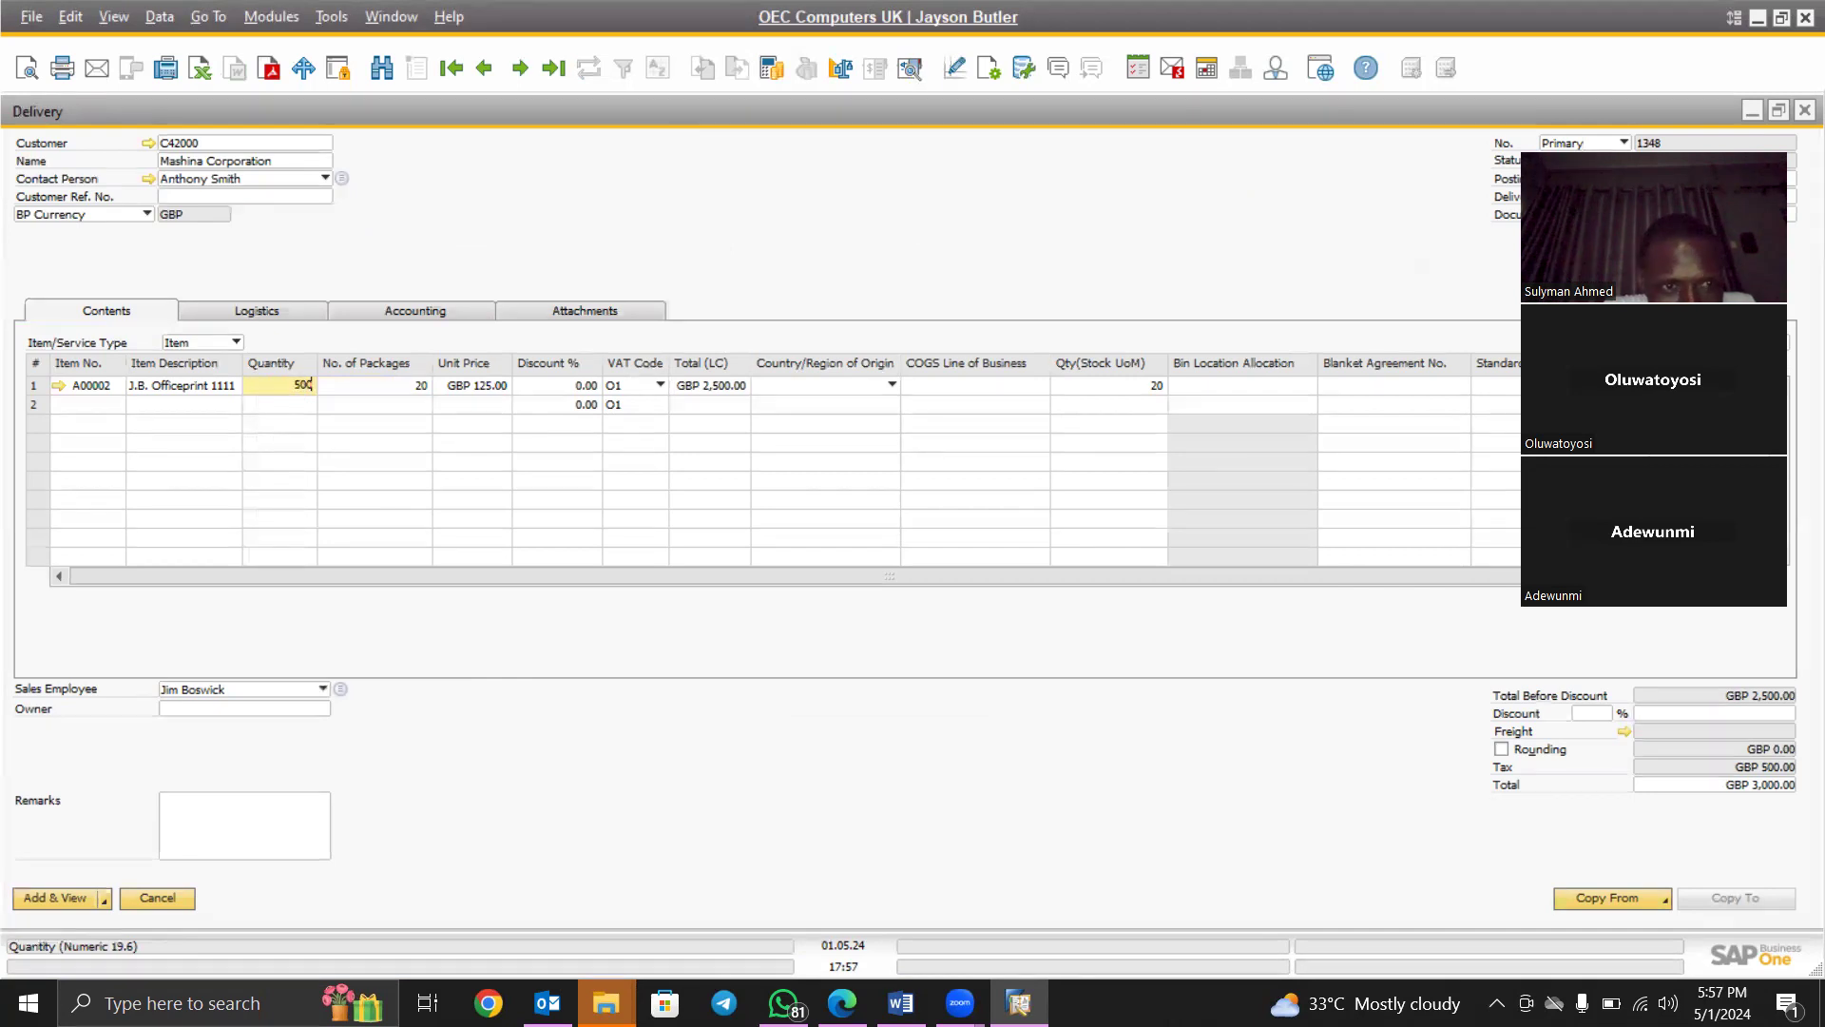
pyautogui.press('Tab')
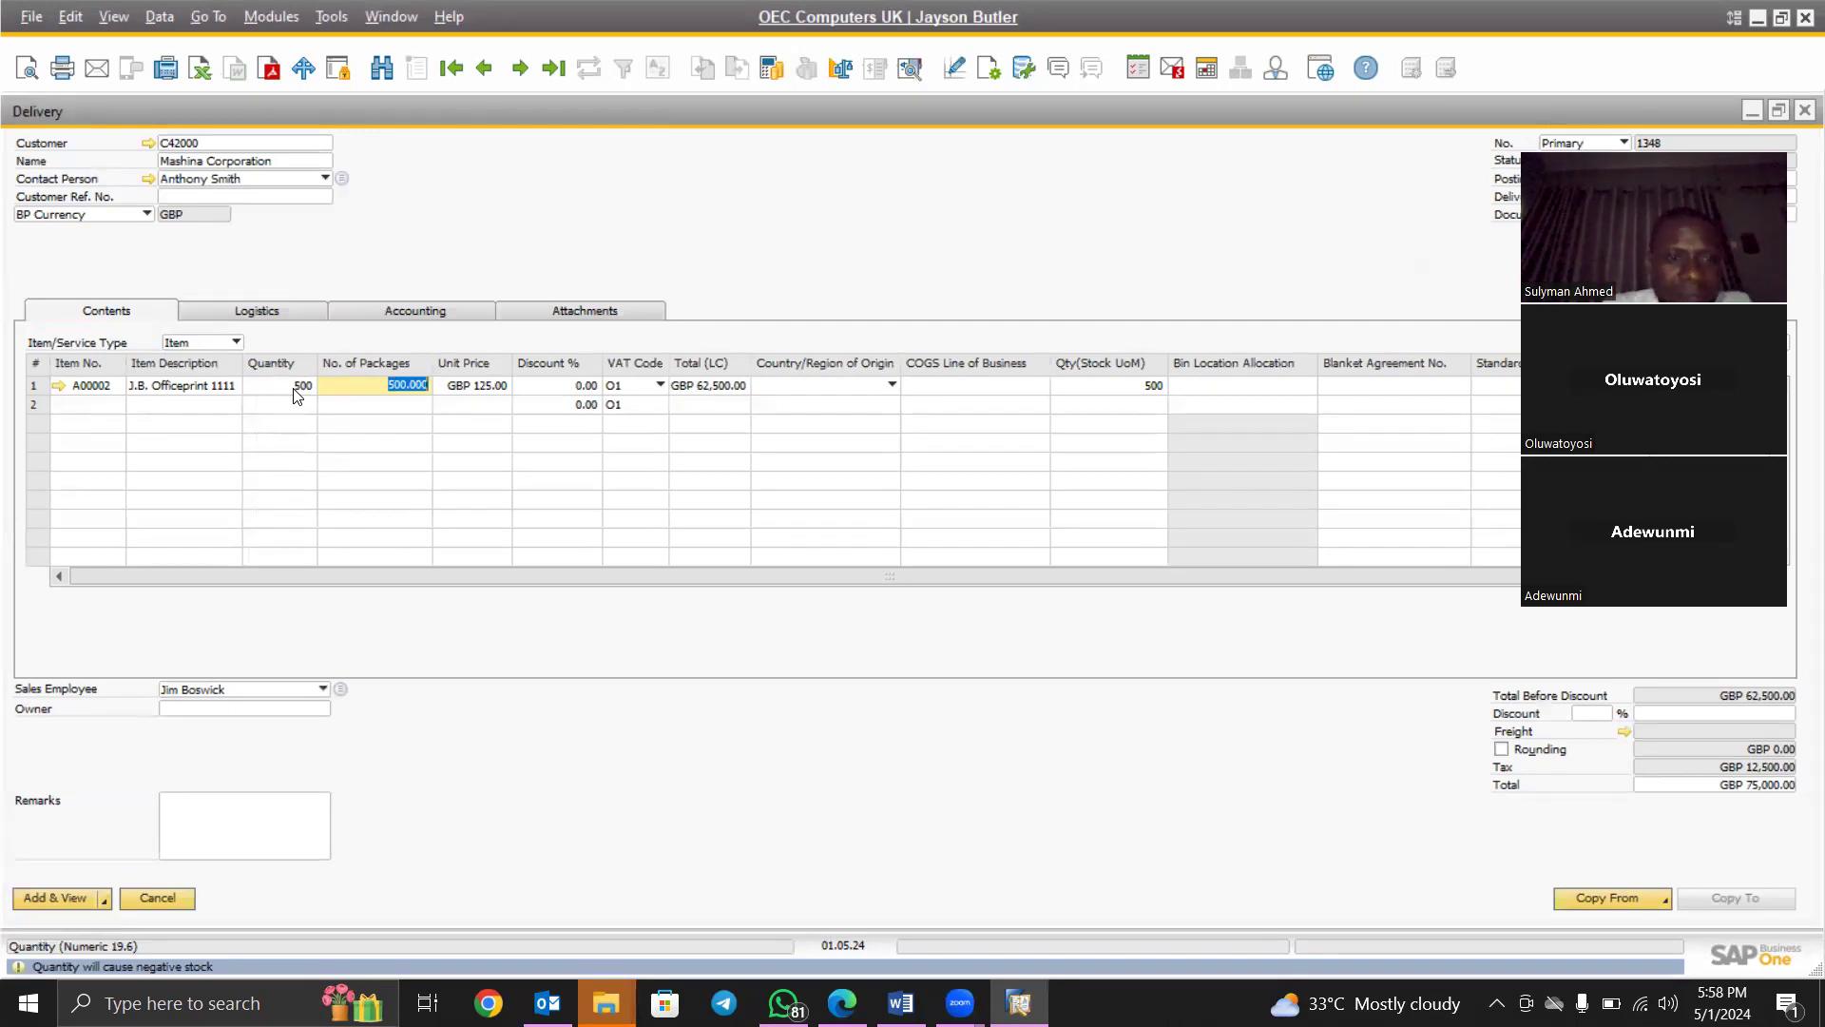
pyautogui.click(295, 387)
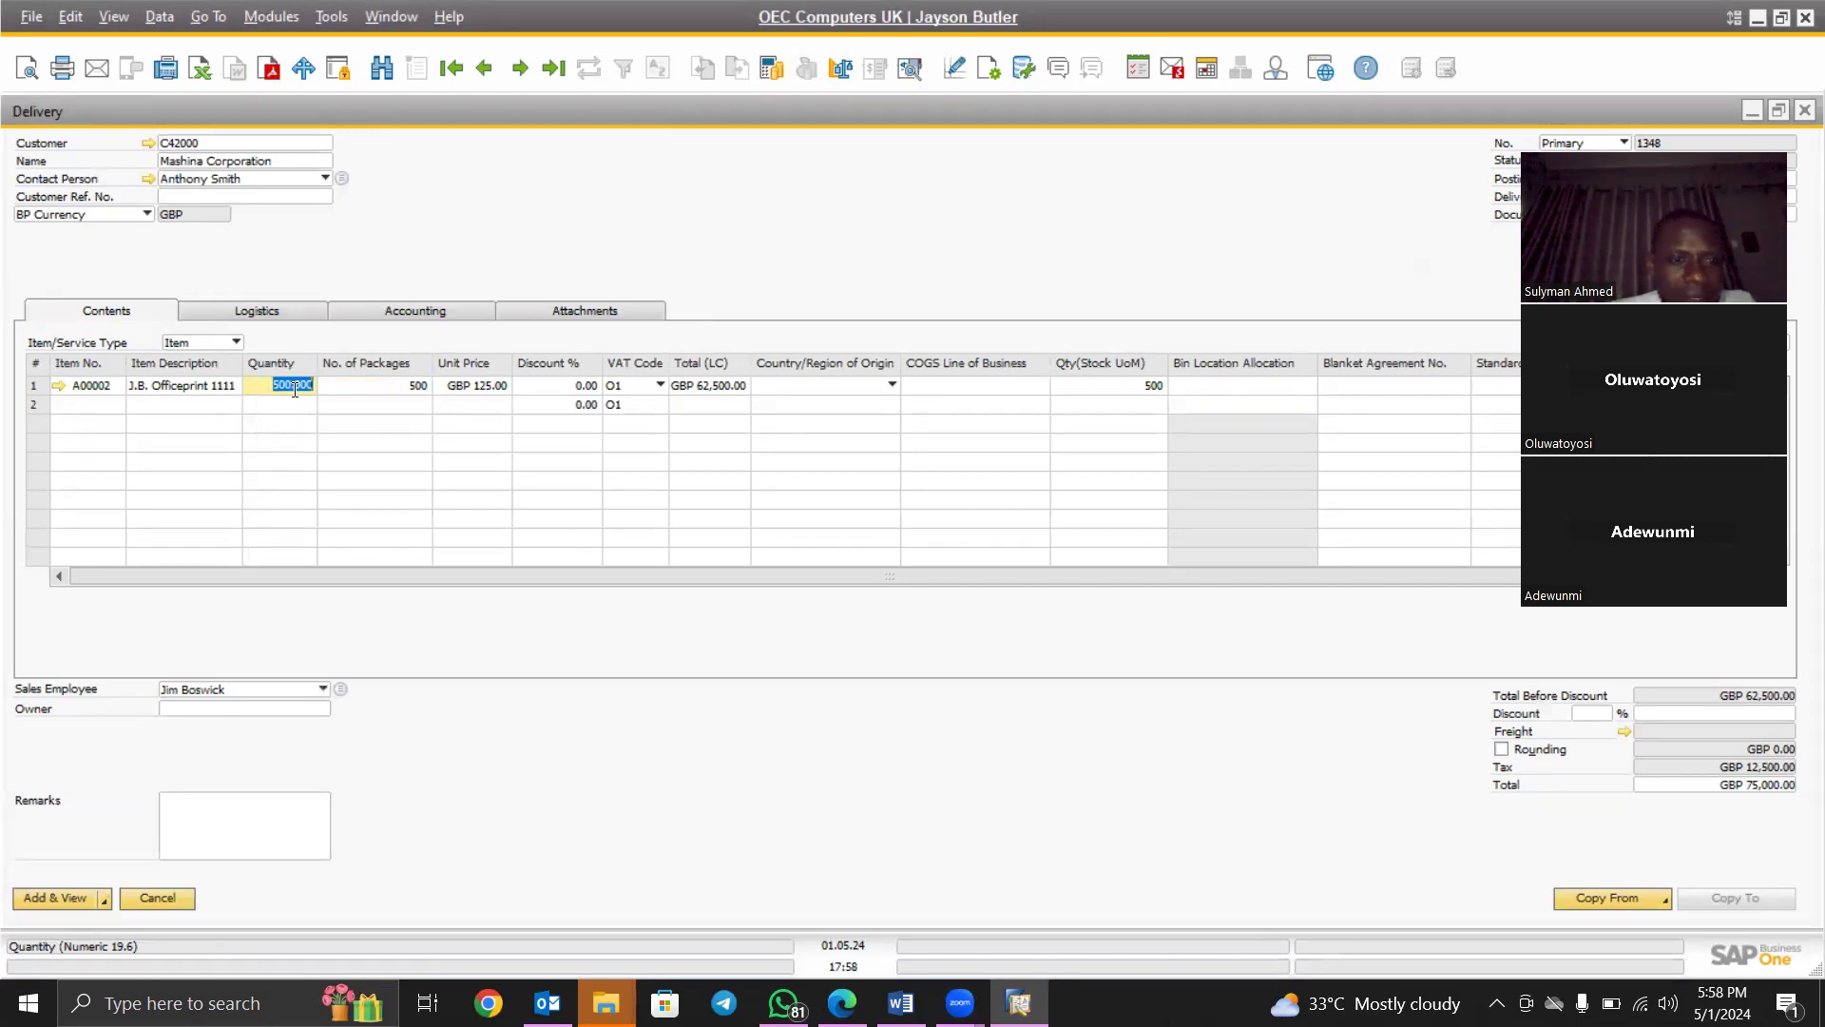
pyautogui.write('20')
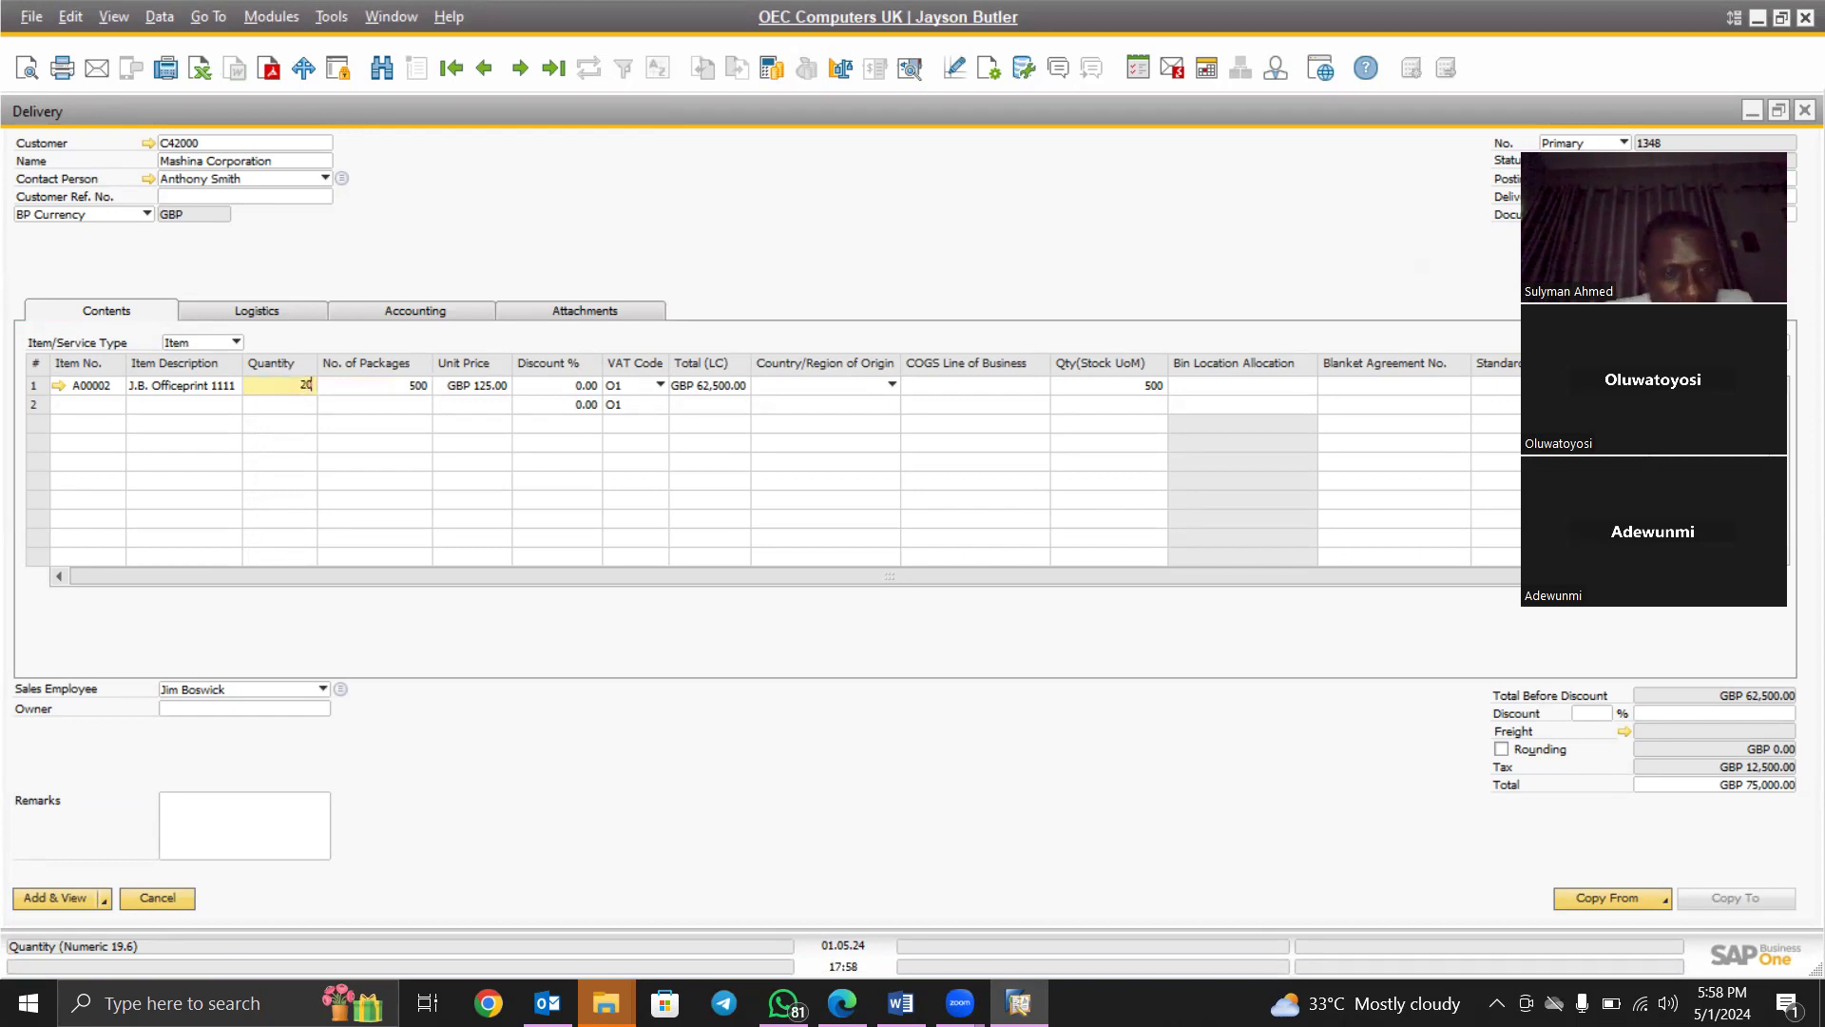
pyautogui.press('Tab')
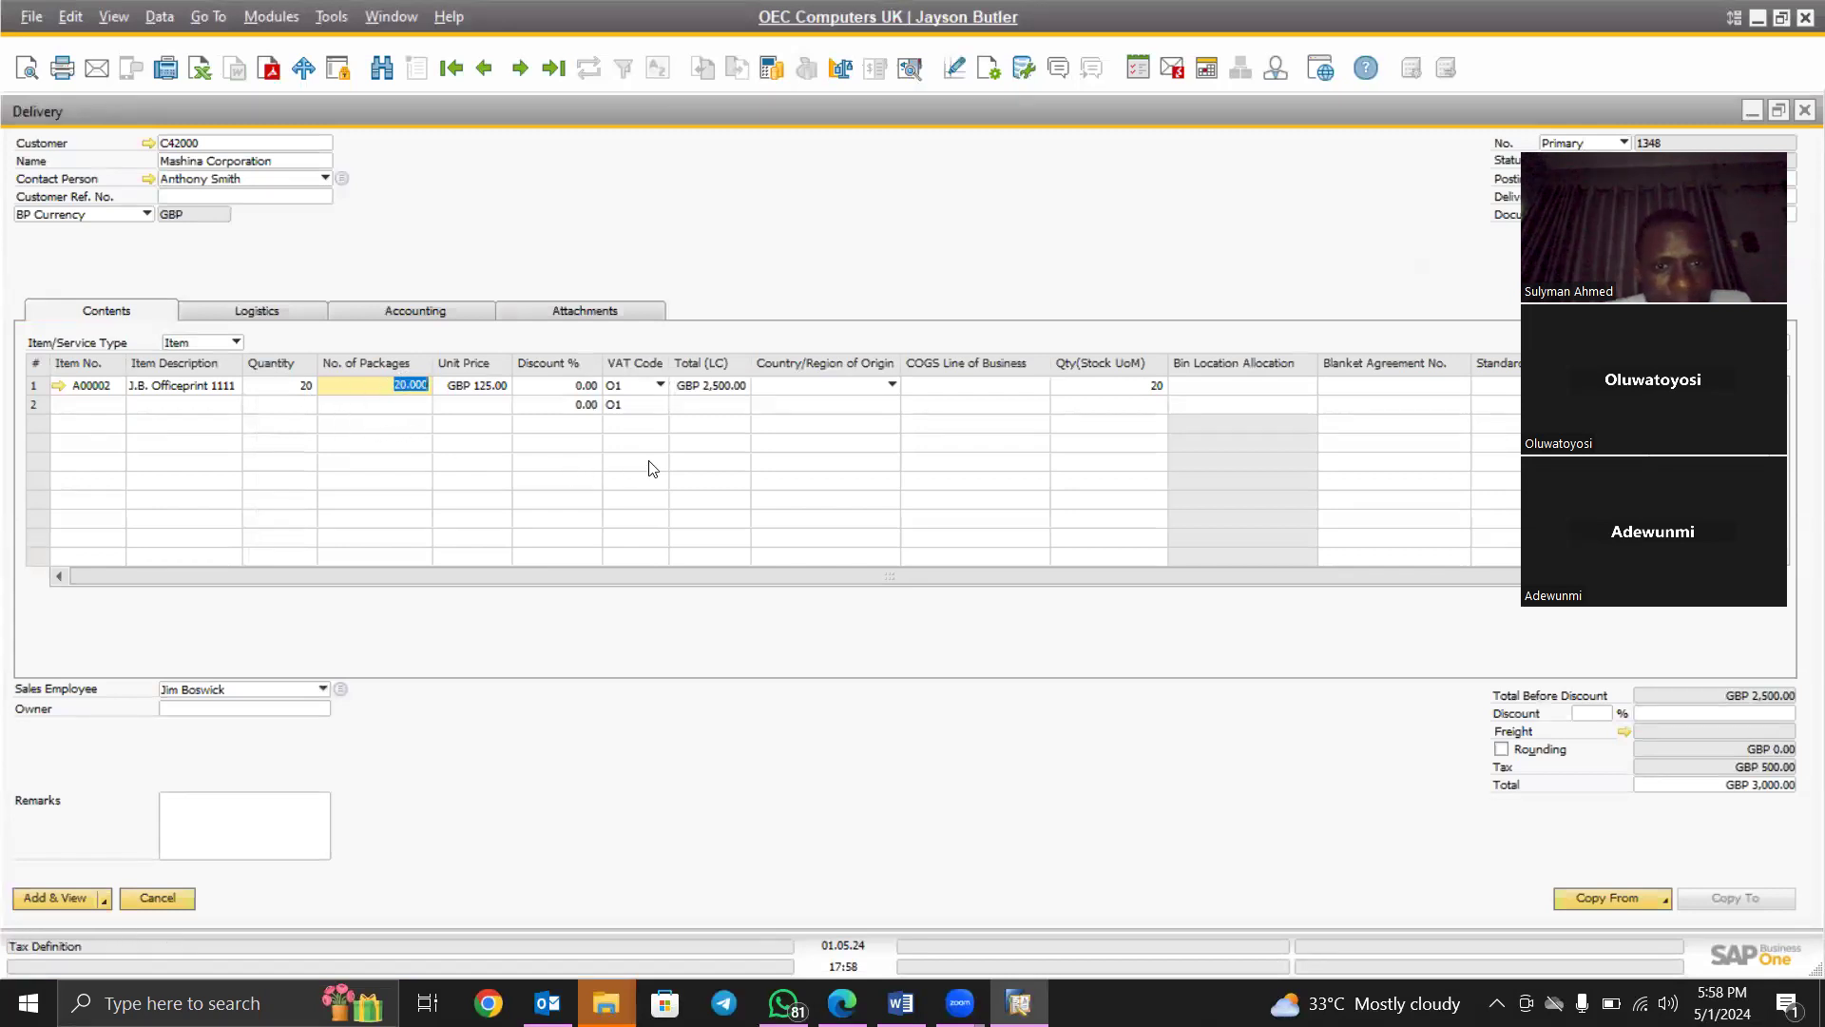
pyautogui.click(650, 386)
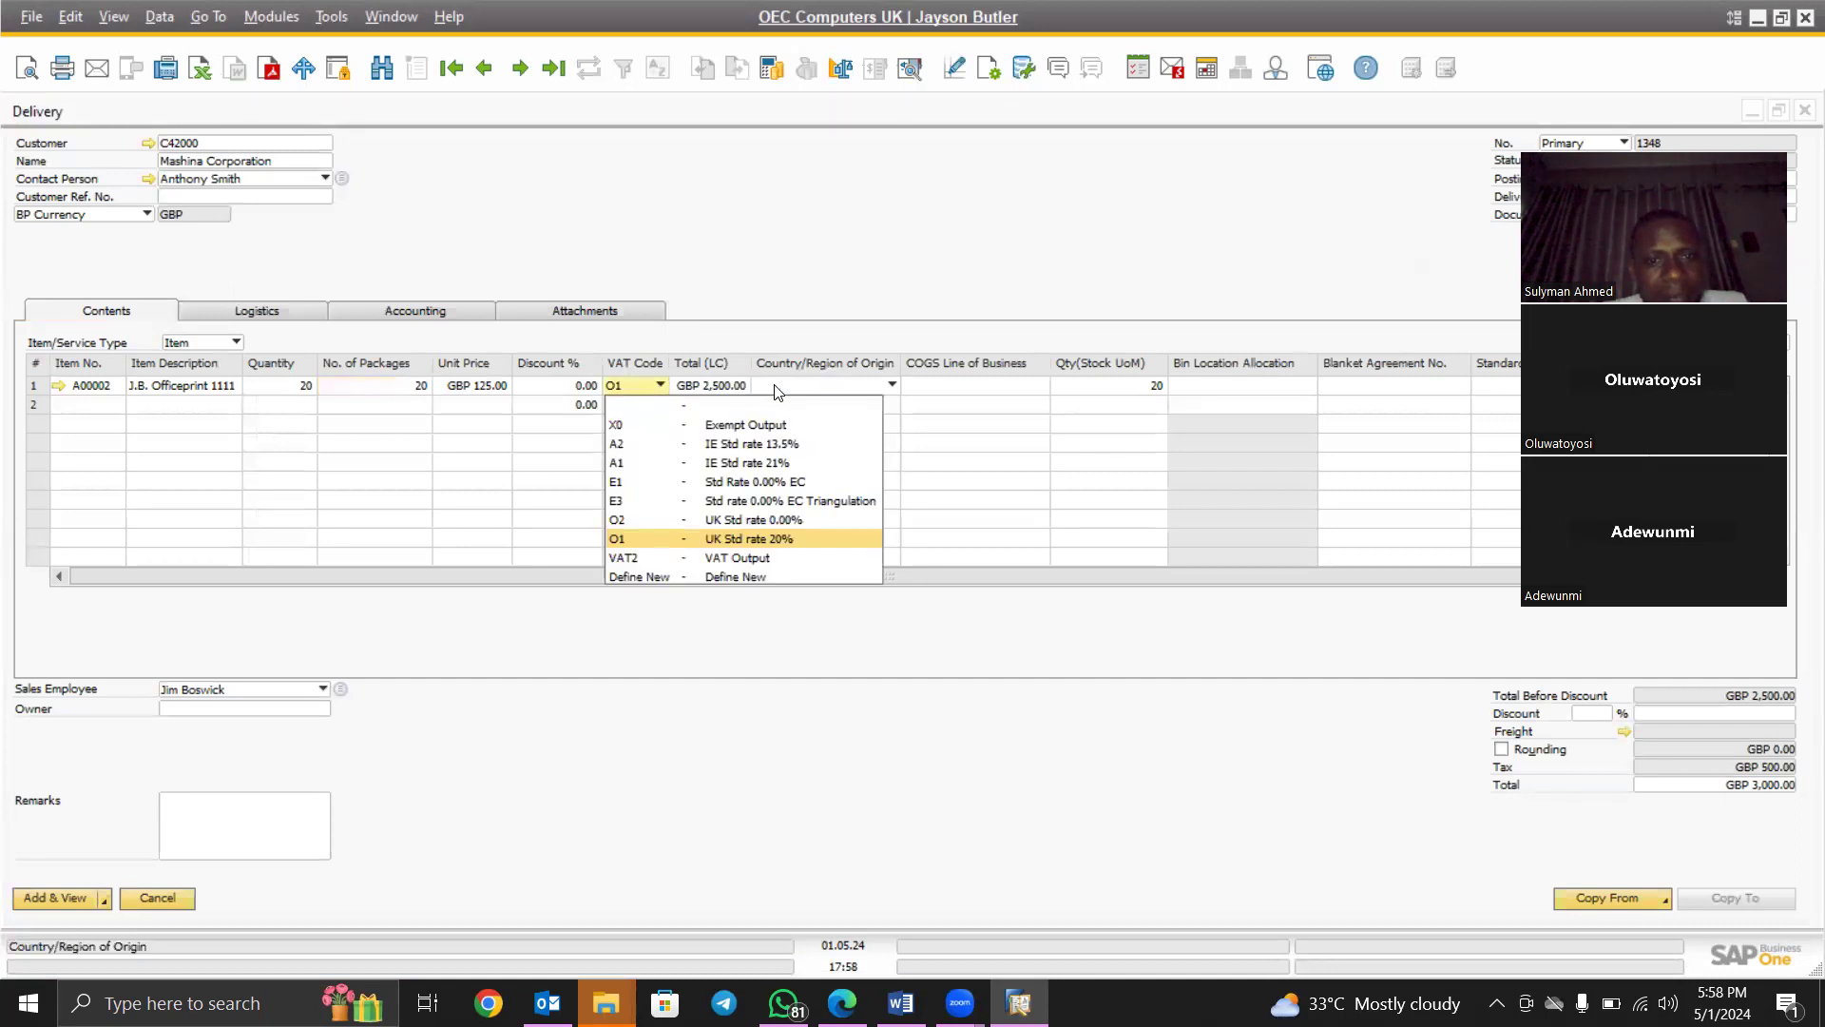
pyautogui.click(809, 386)
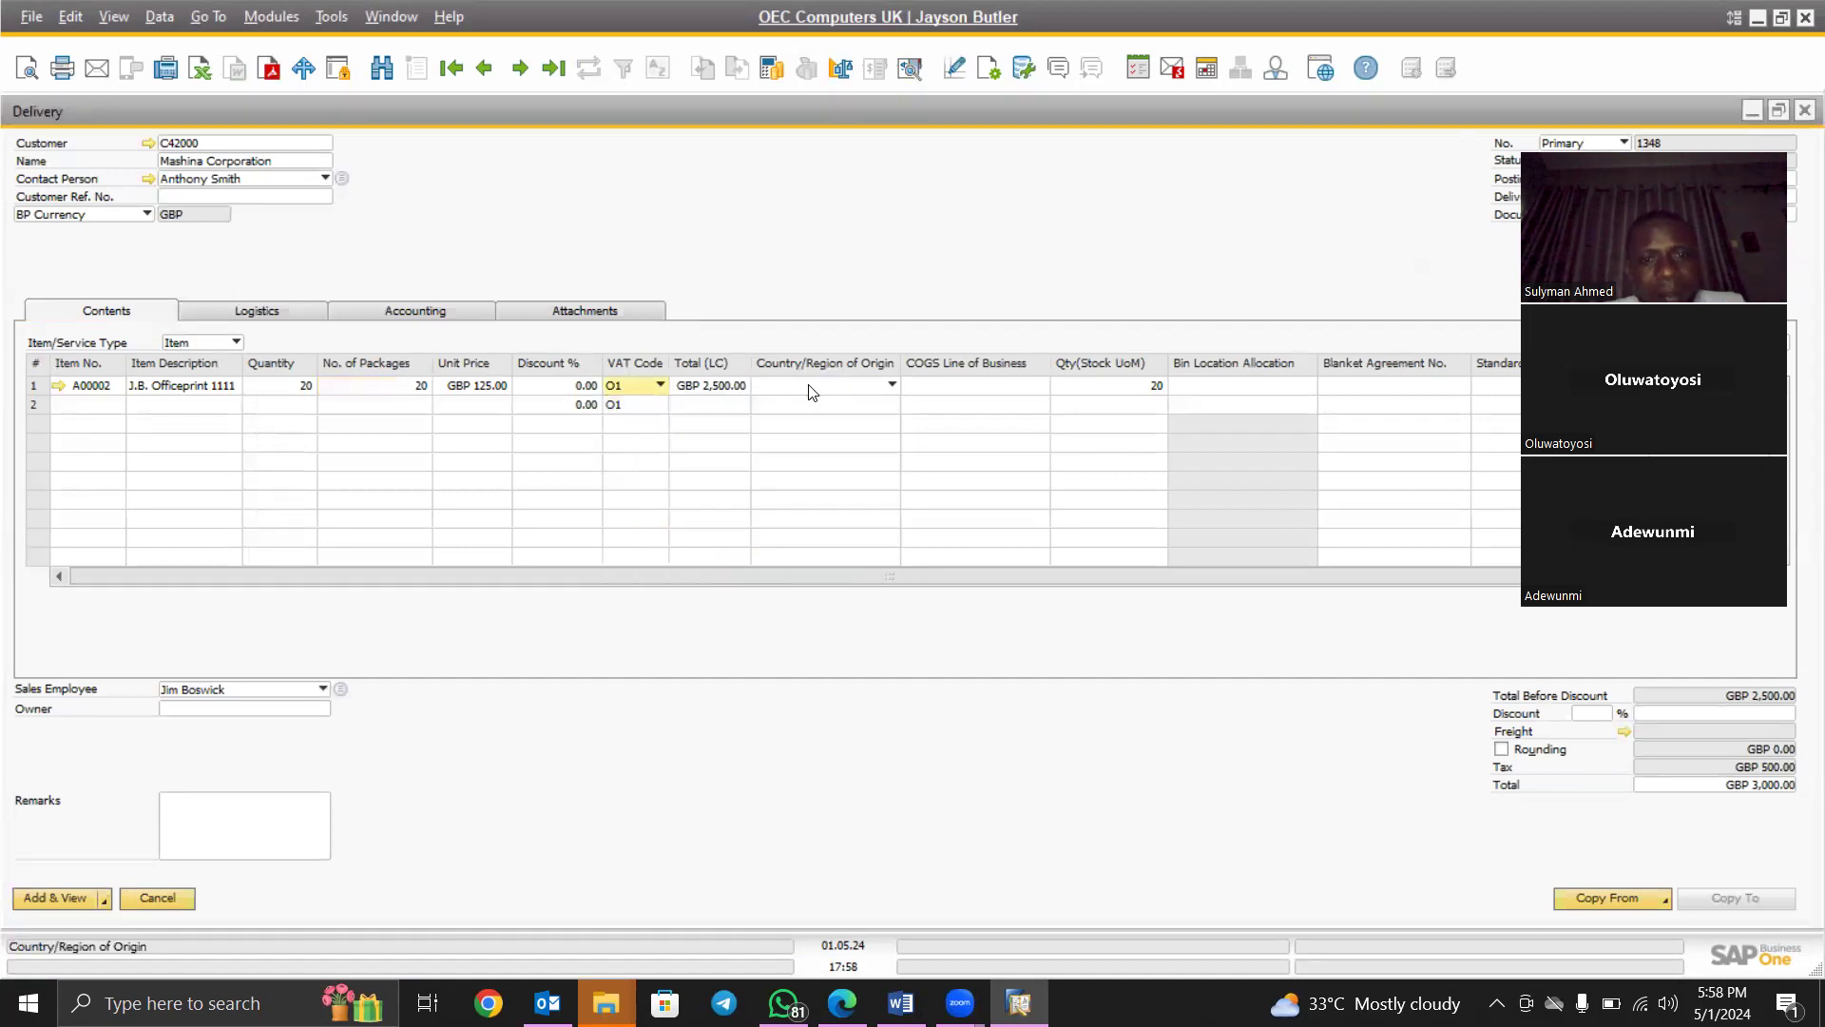
pyautogui.click(635, 396)
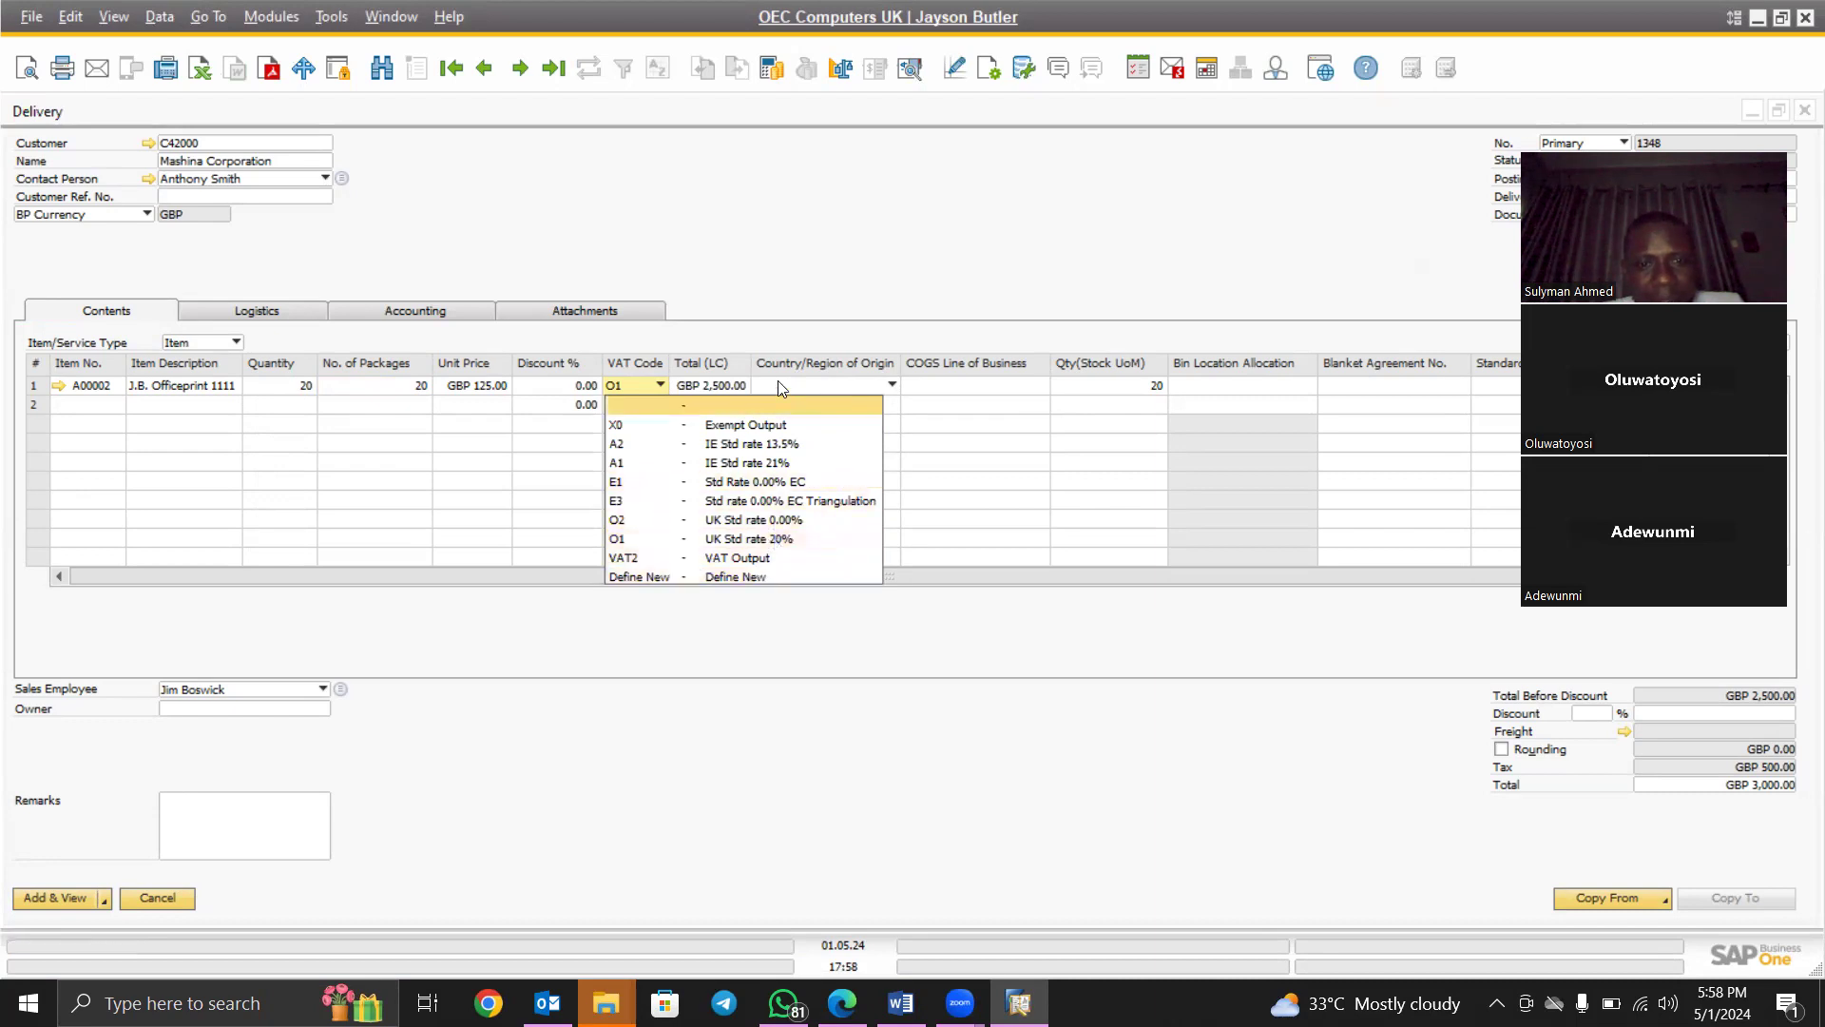
pyautogui.click(802, 376)
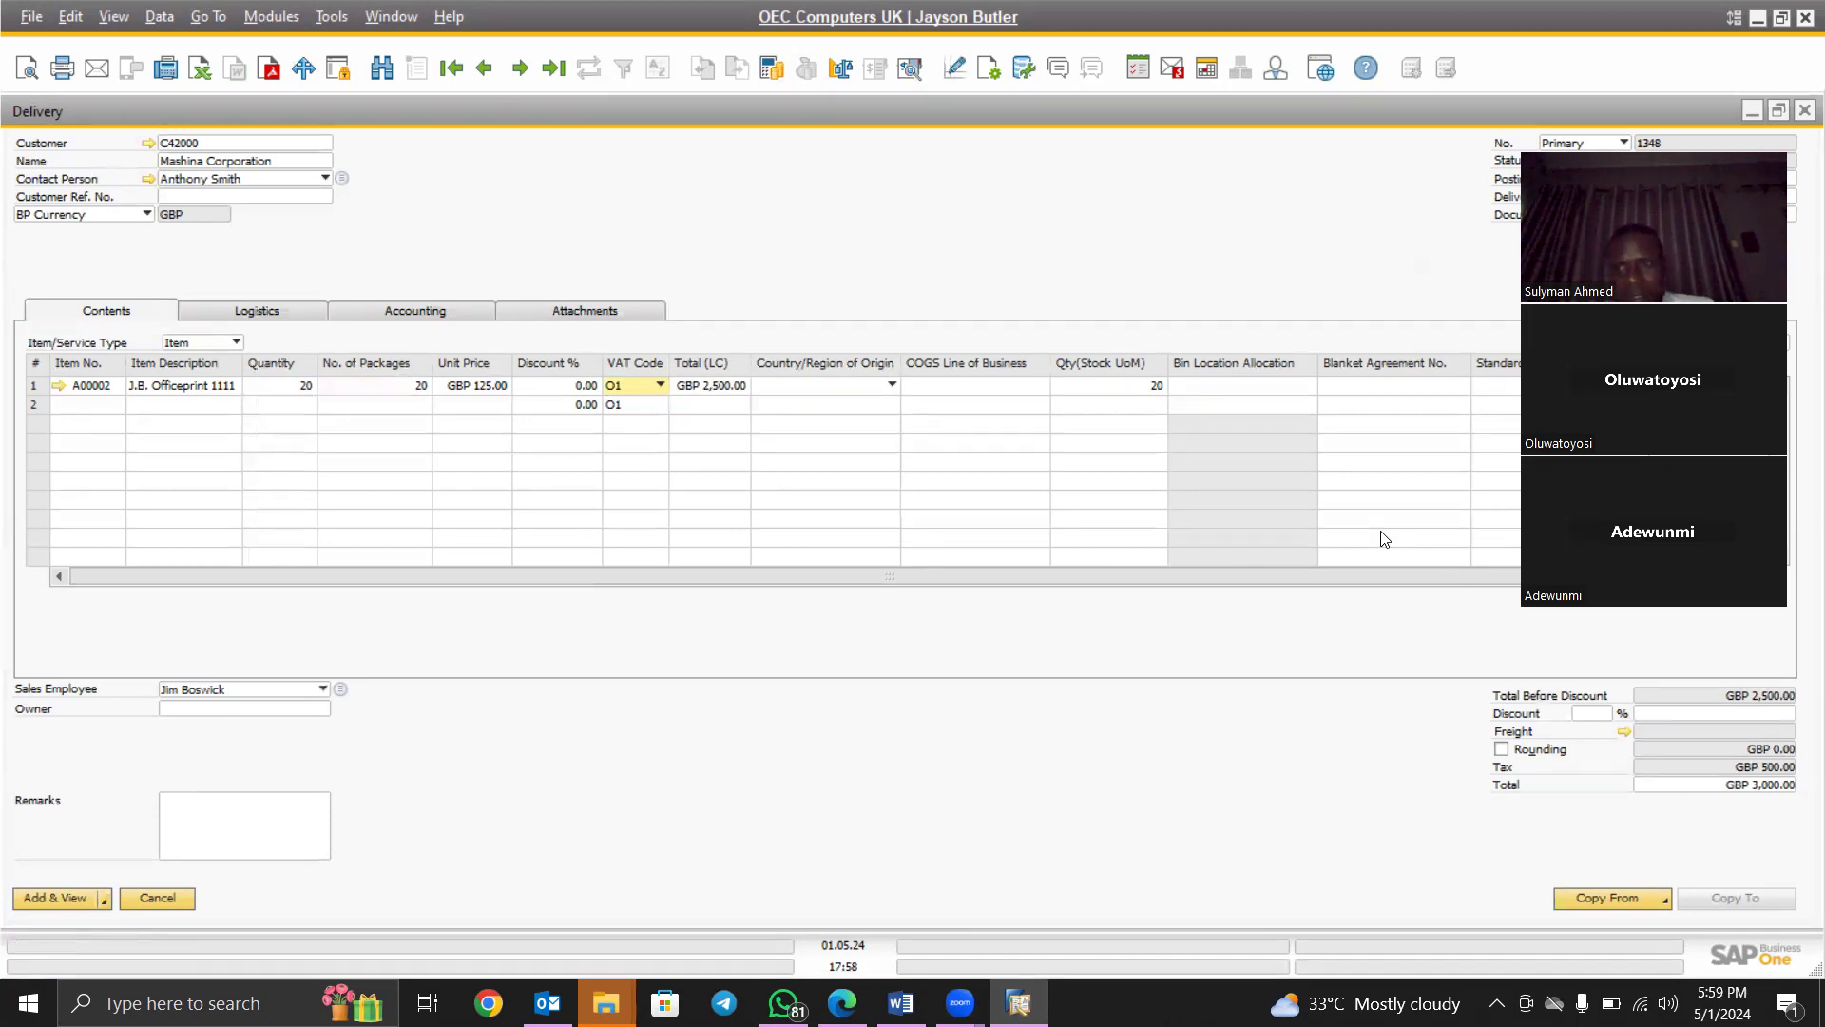
pyautogui.moveTo(1674, 524); pyautogui.dragTo(1385, 539)
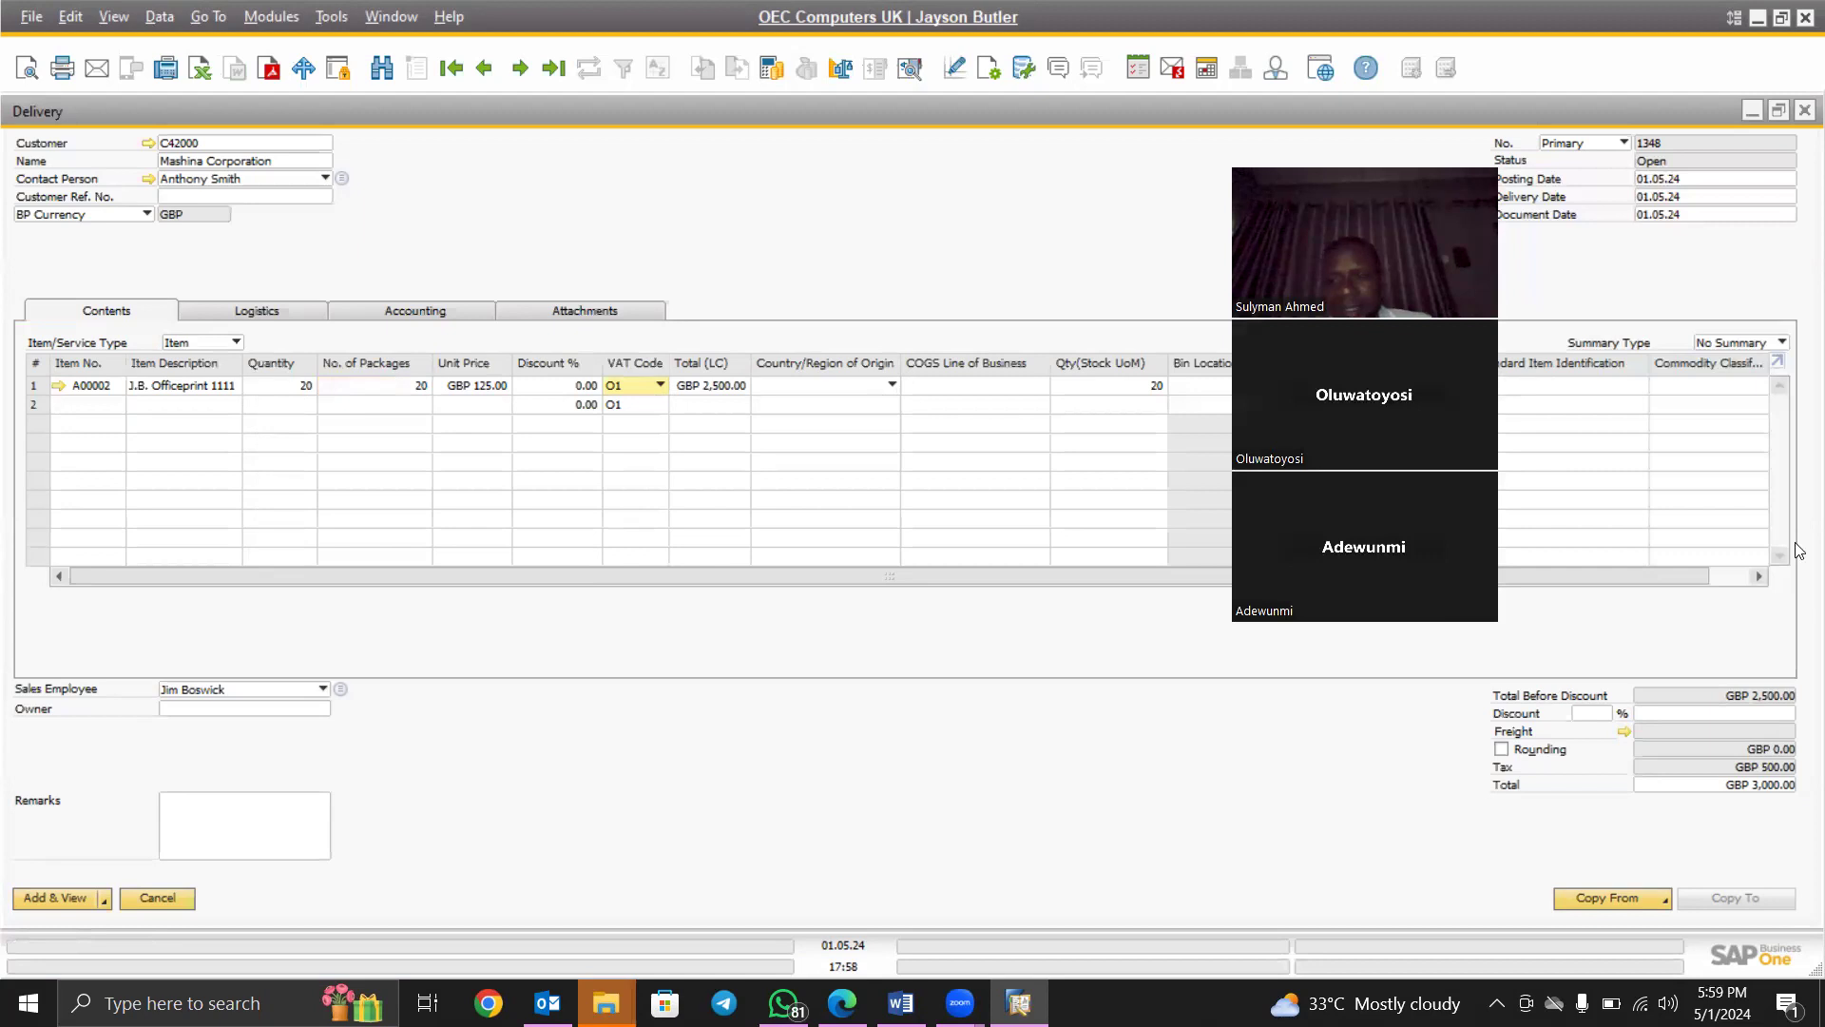
# Add Delivery 1348 with Add & View and confirm with Yes
pyautogui.click(52, 899)
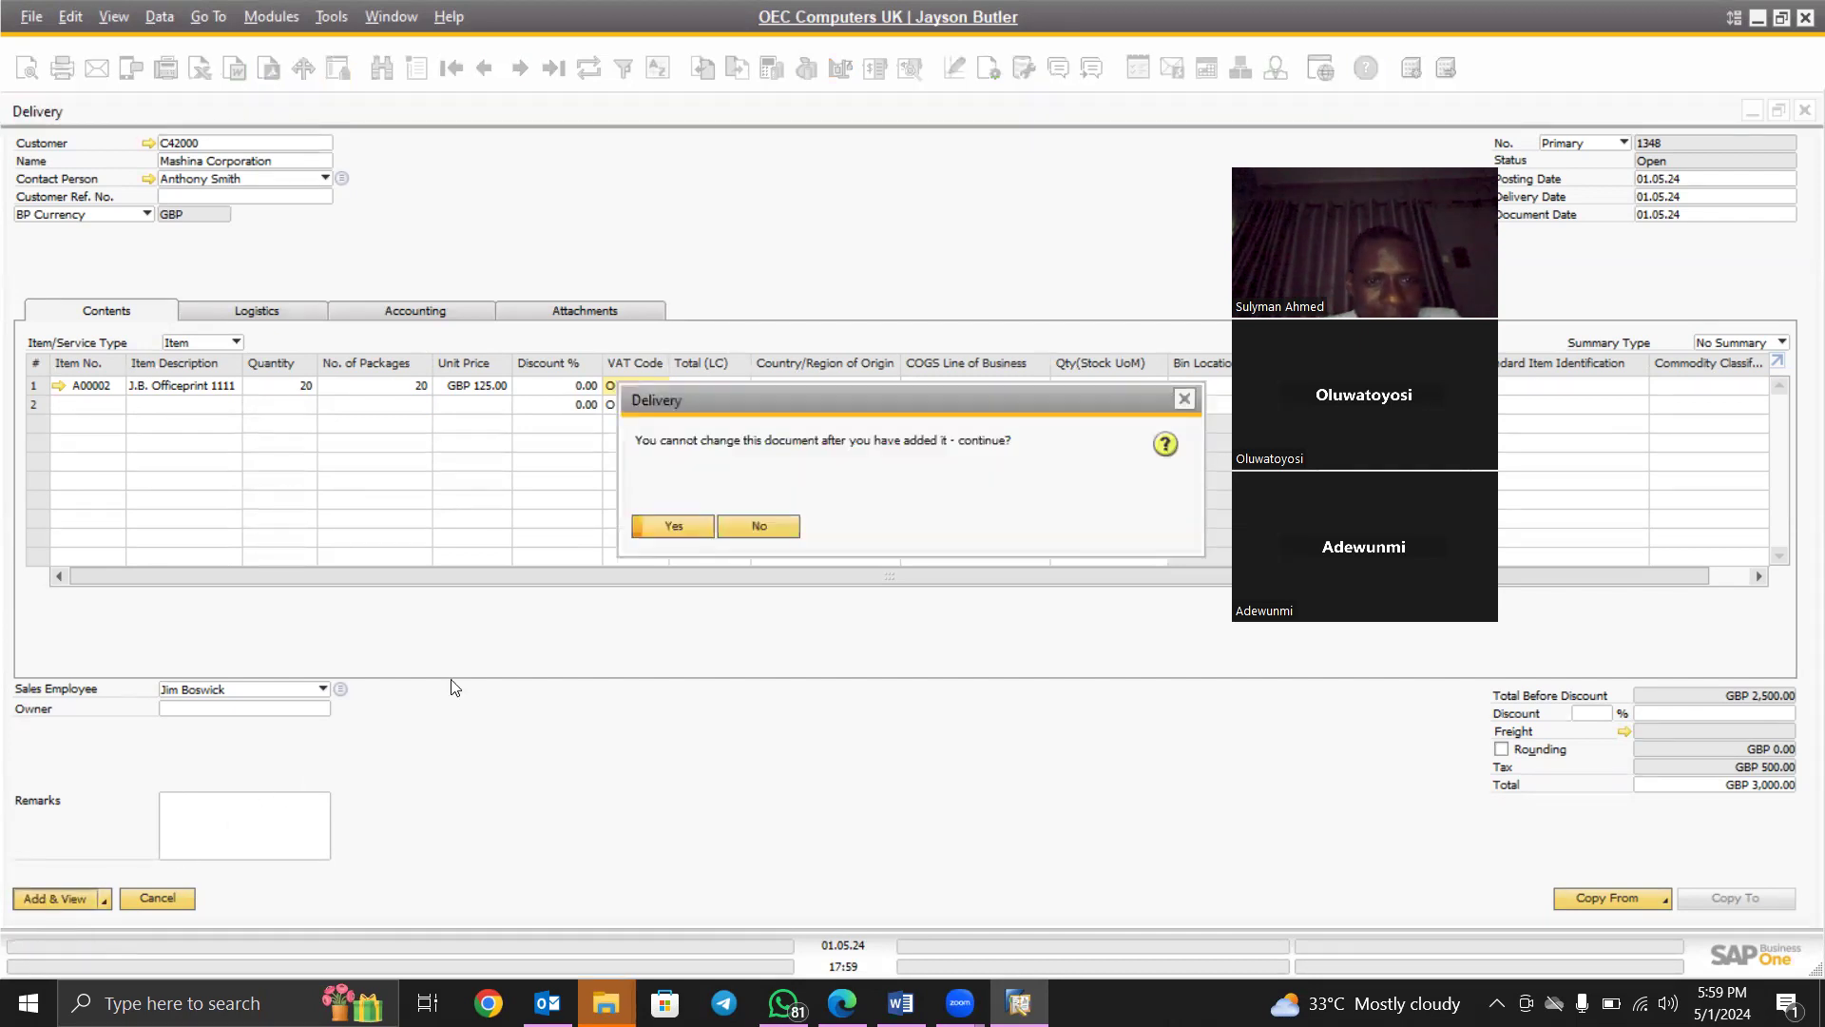
pyautogui.click(669, 525)
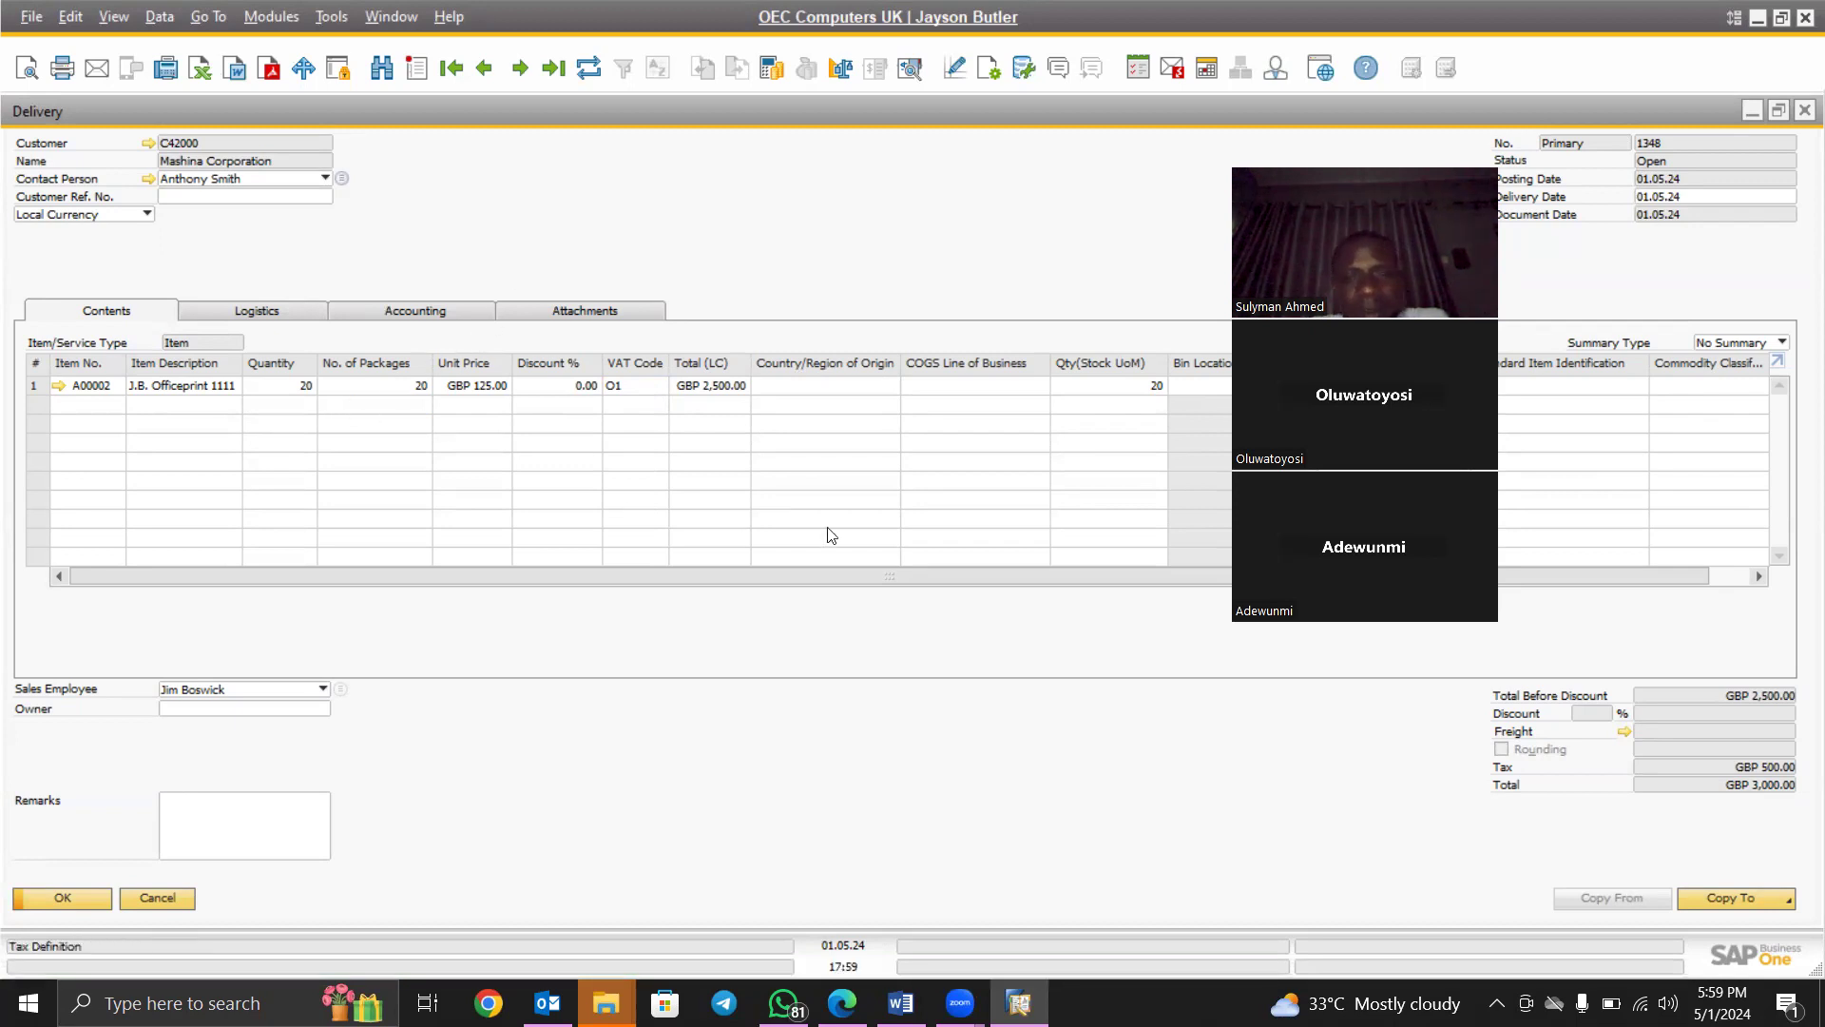
# Copy Delivery 1348 to a maximized Return and set line 1 quantity to 5
pyautogui.click(1777, 897)
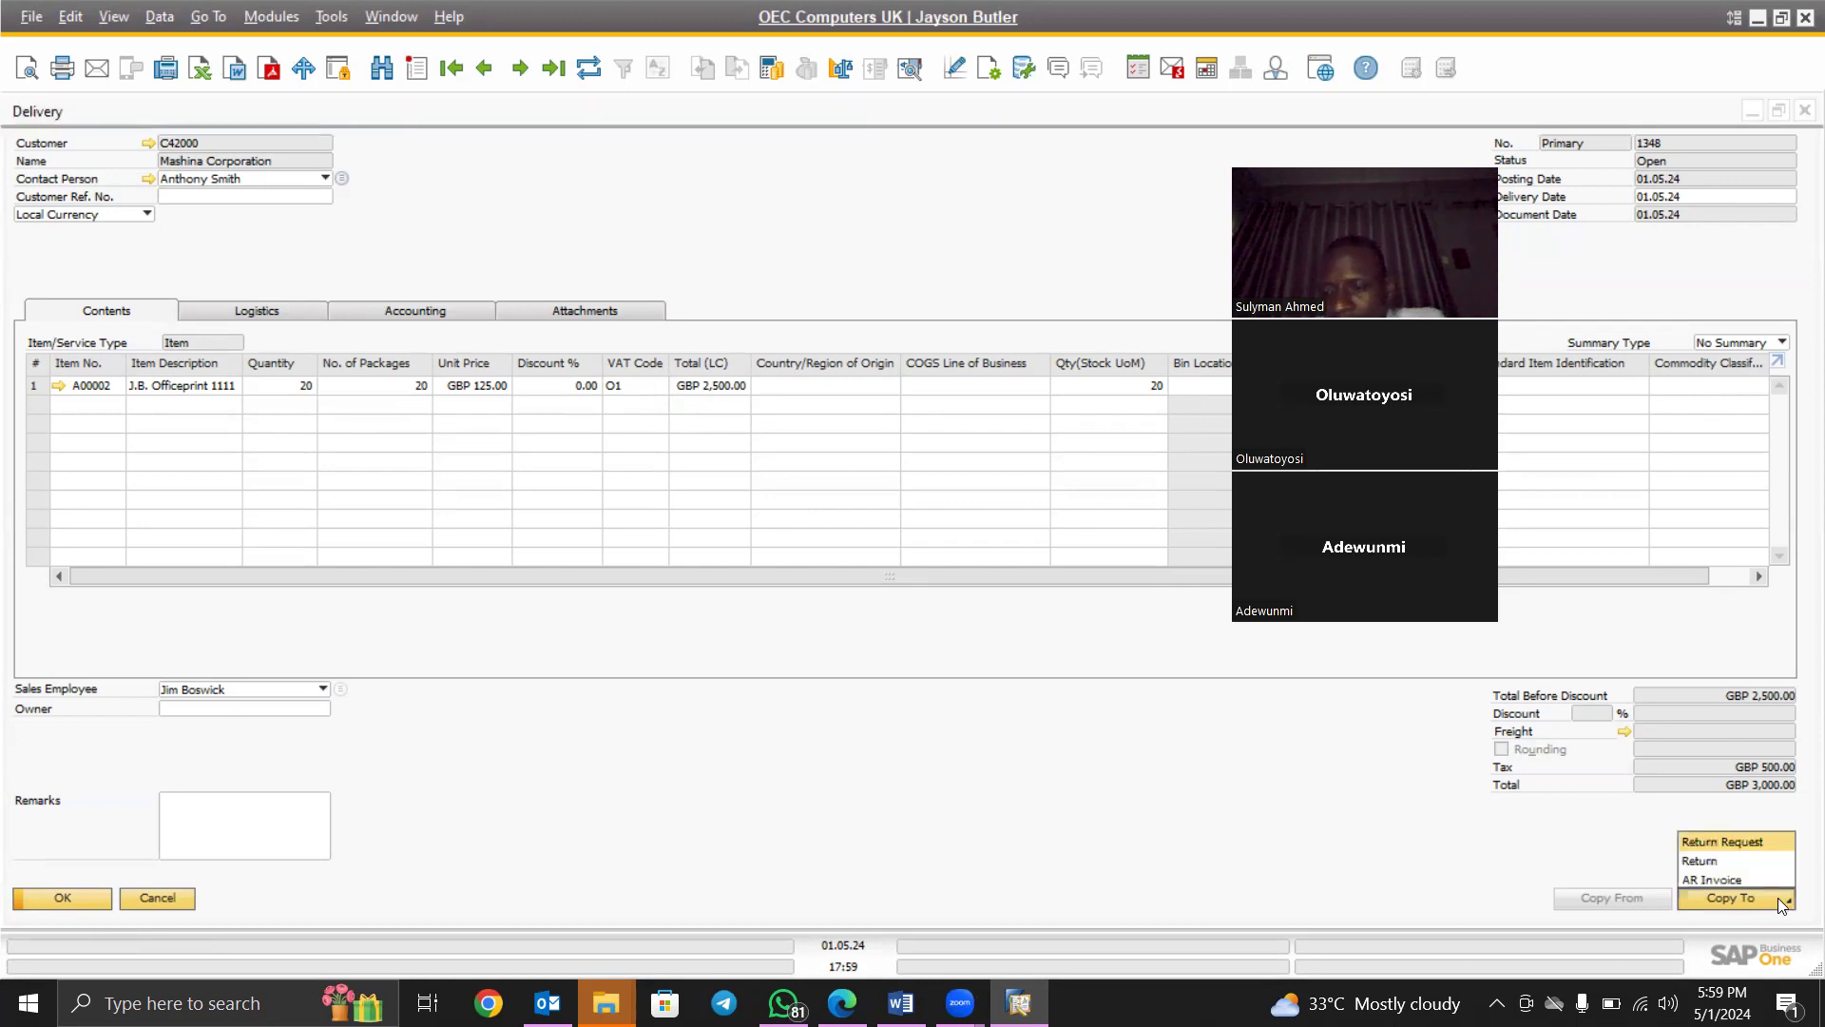
pyautogui.click(1727, 860)
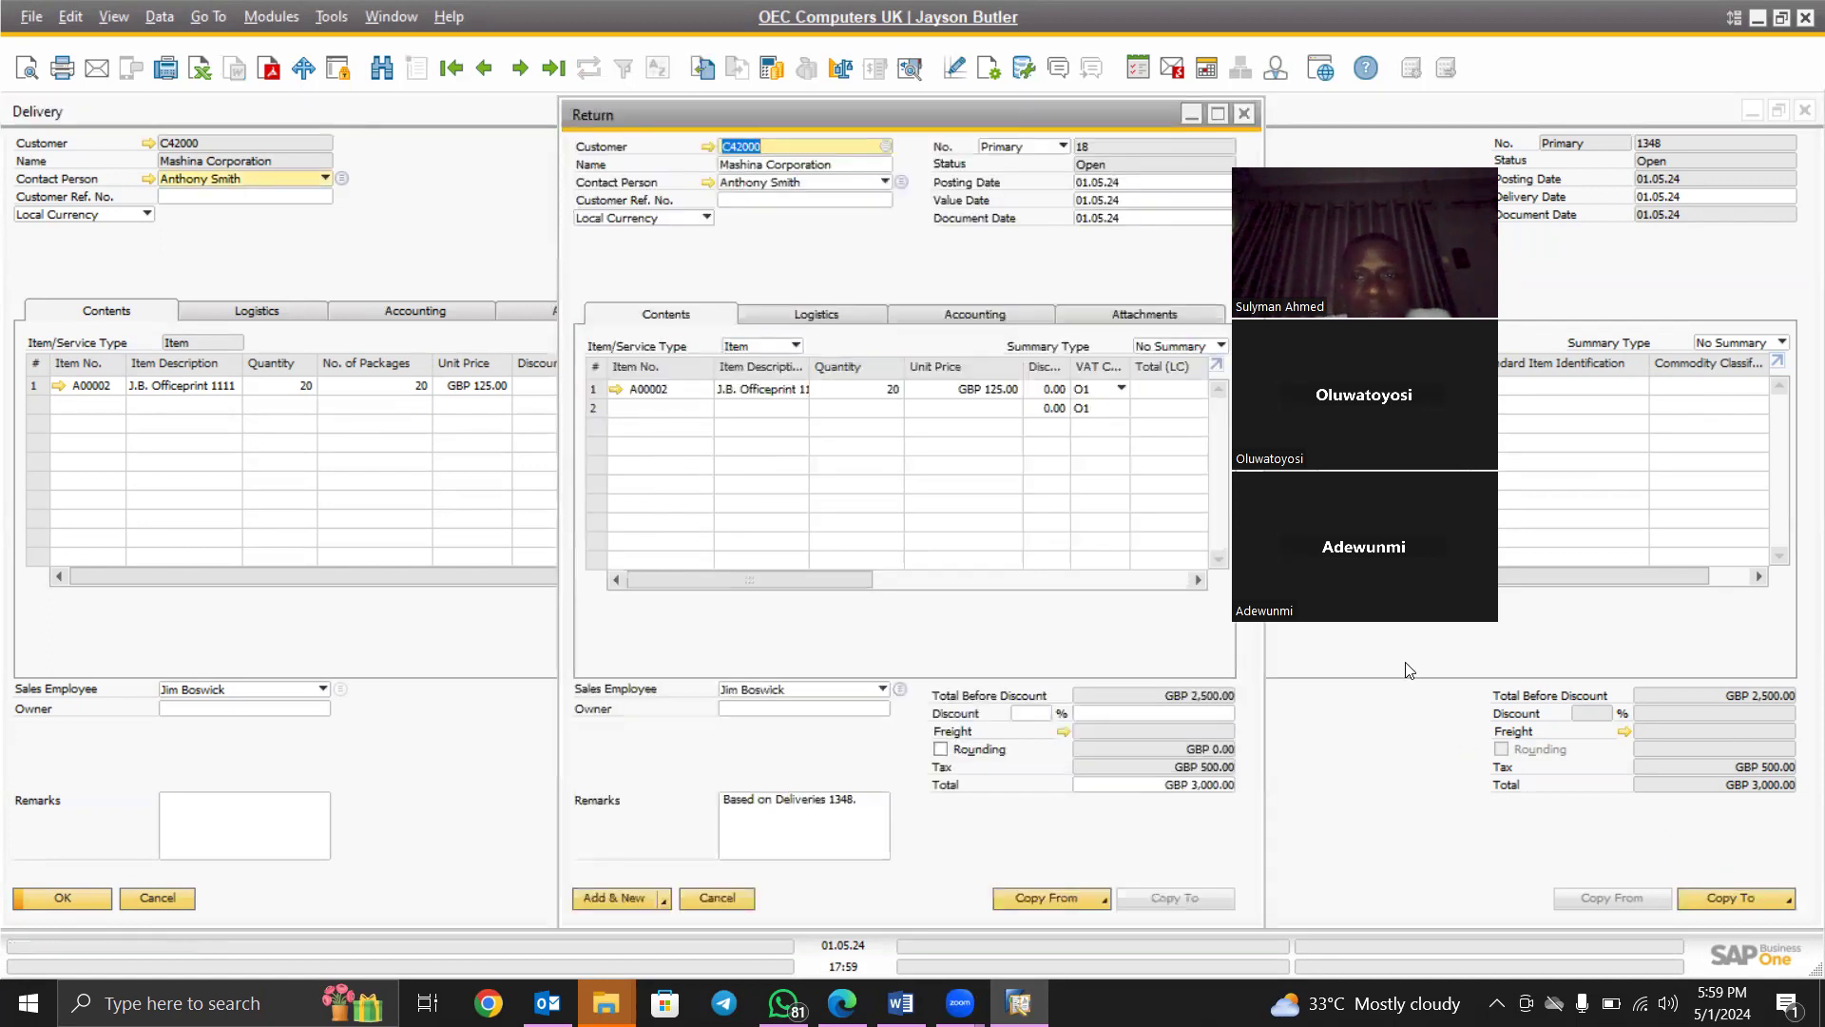
pyautogui.click(1216, 114)
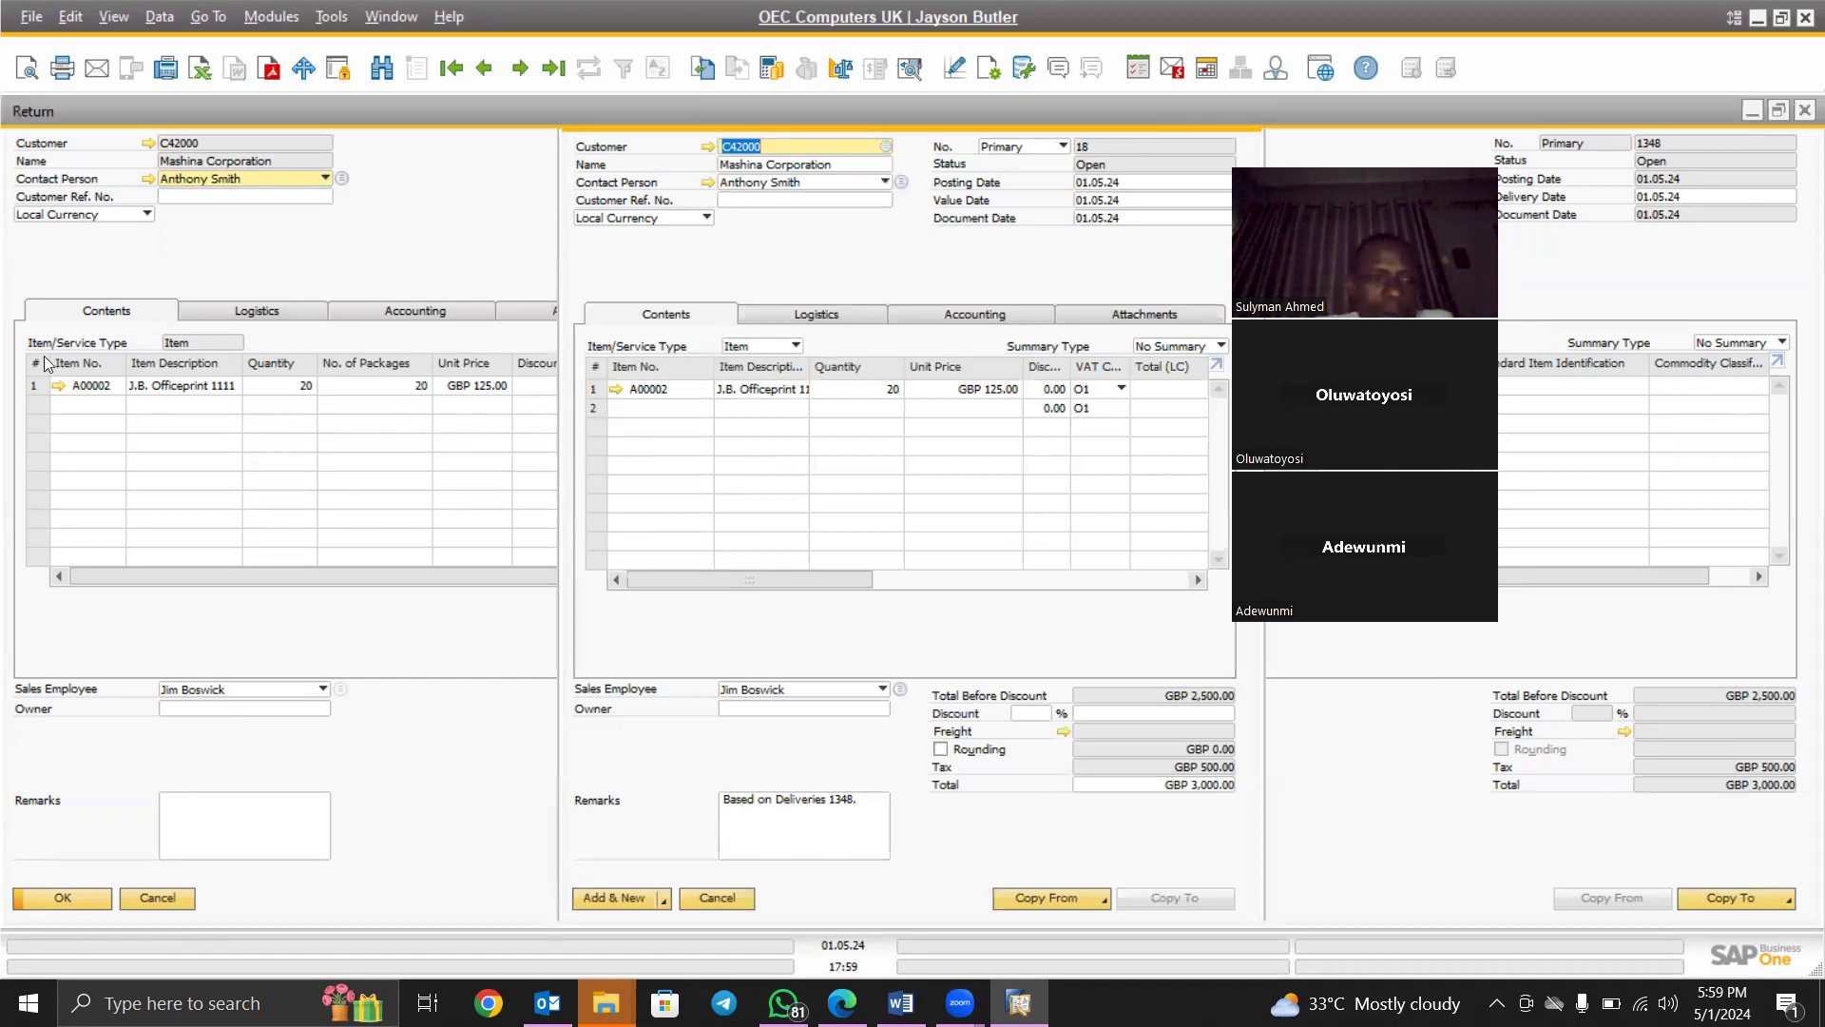
pyautogui.click(307, 385)
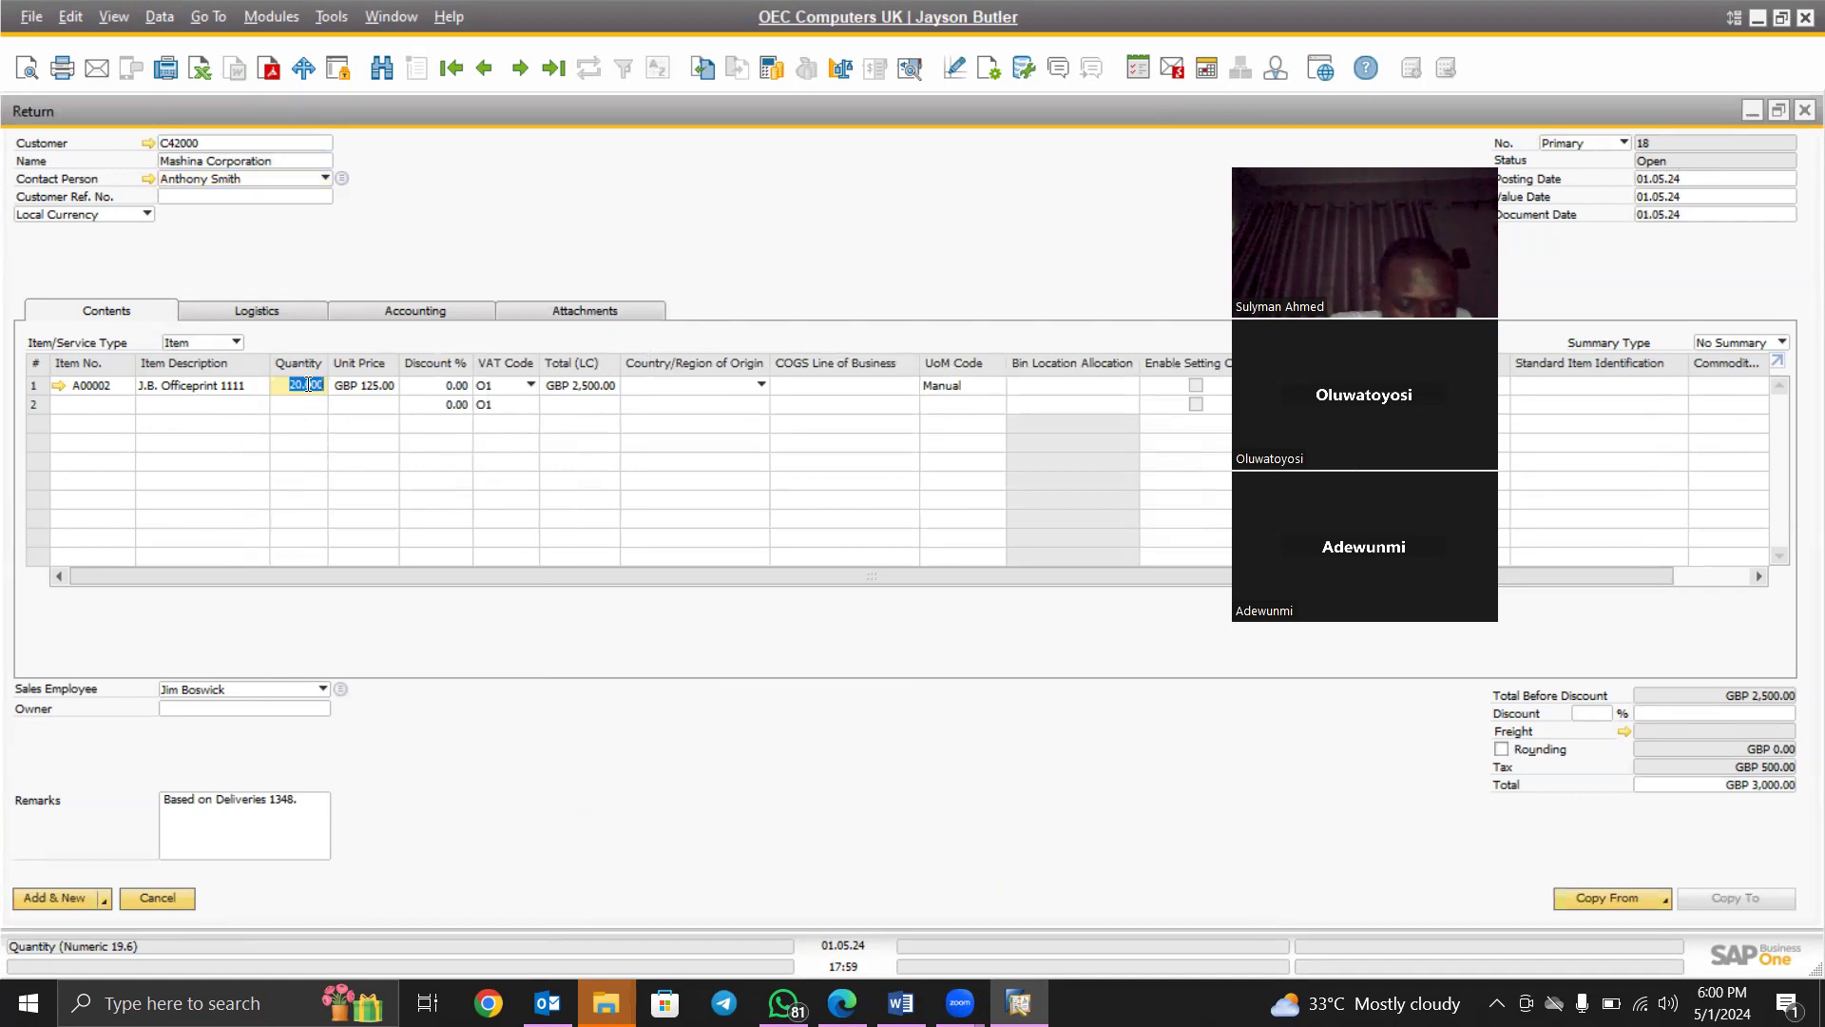
pyautogui.write('5')
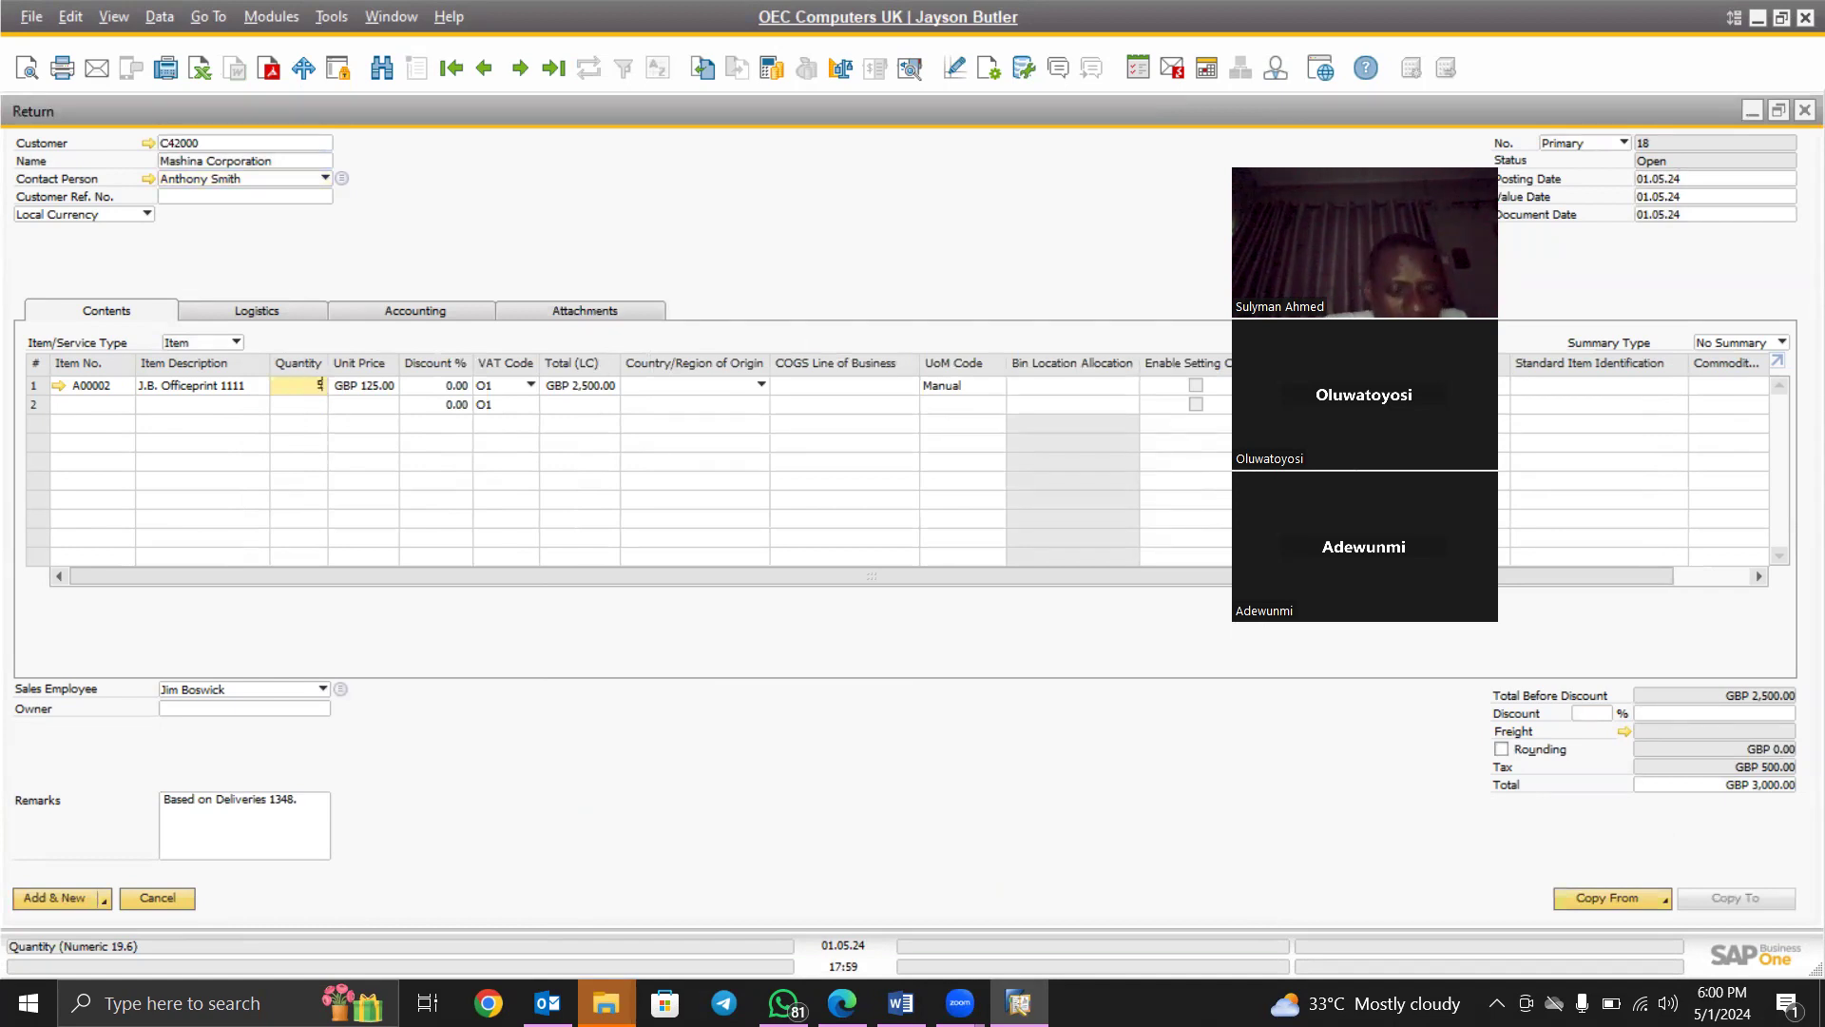
pyautogui.press('Tab')
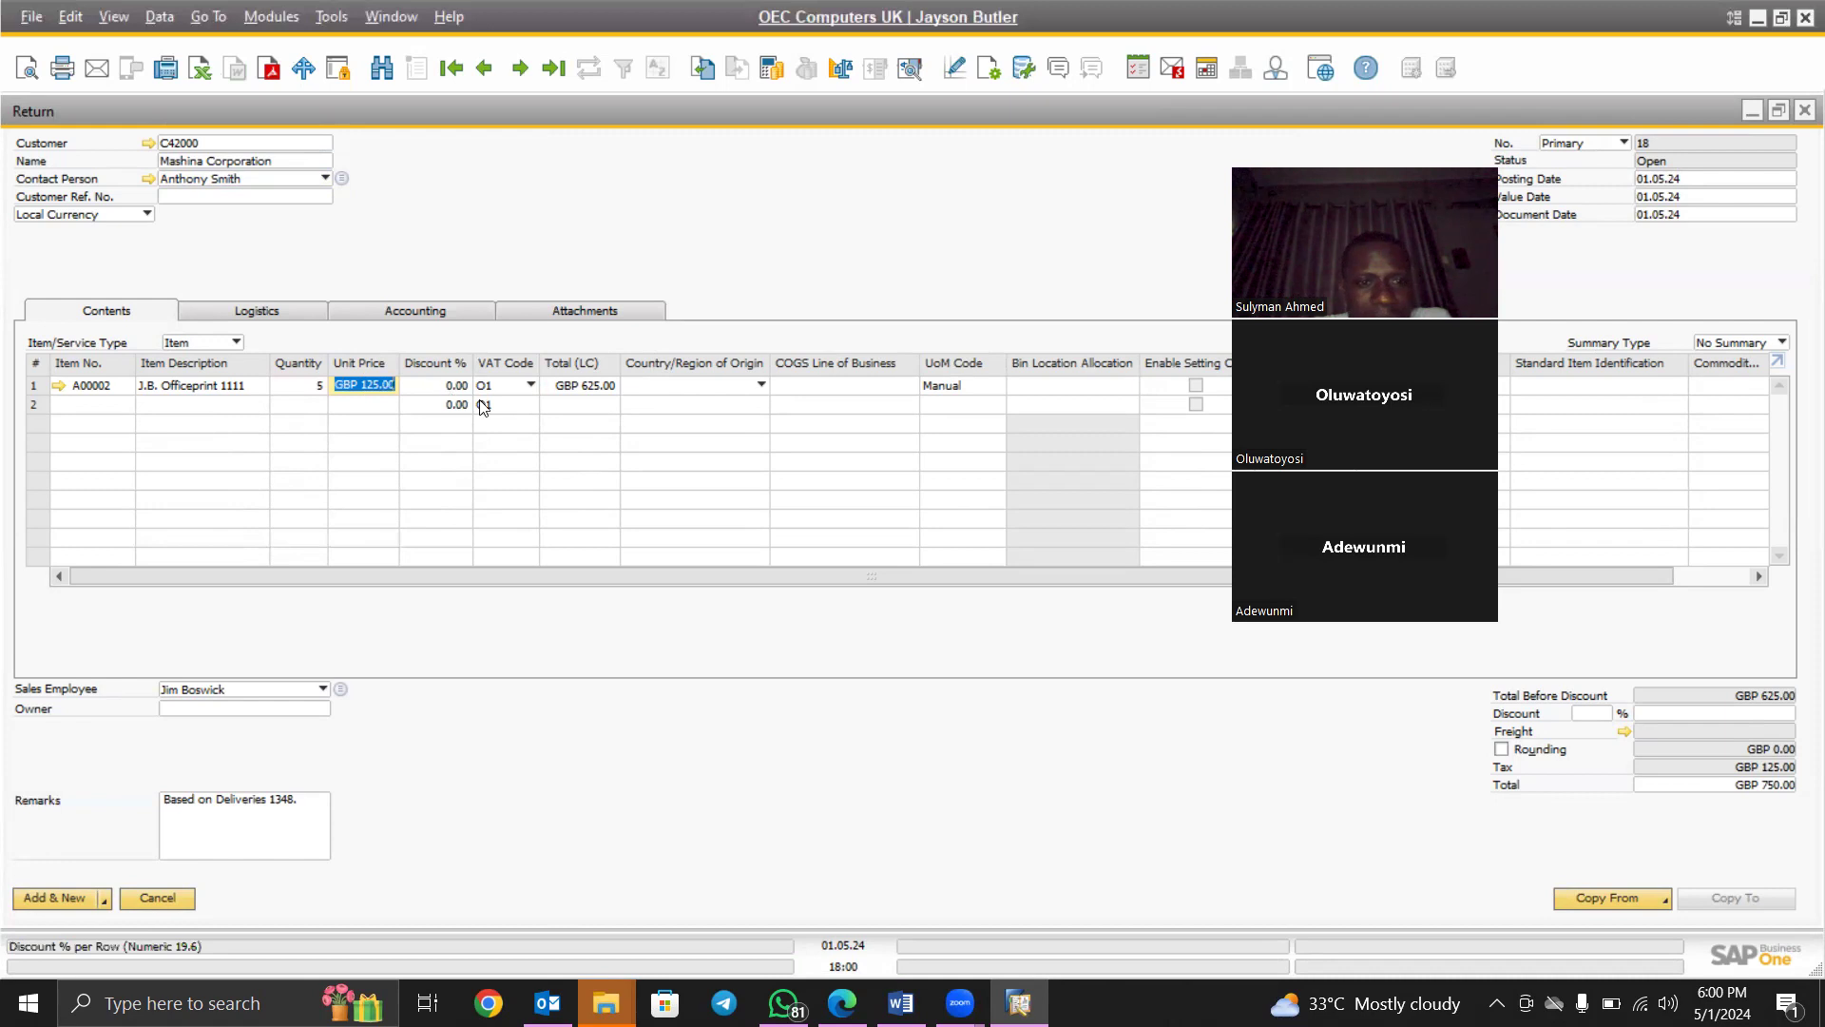
# Request a journal entry preview for the return
pyautogui.press('Tab')
pyautogui.press('Tab')
pyautogui.press('Tab')
pyautogui.press('Tab')
pyautogui.press('Tab')
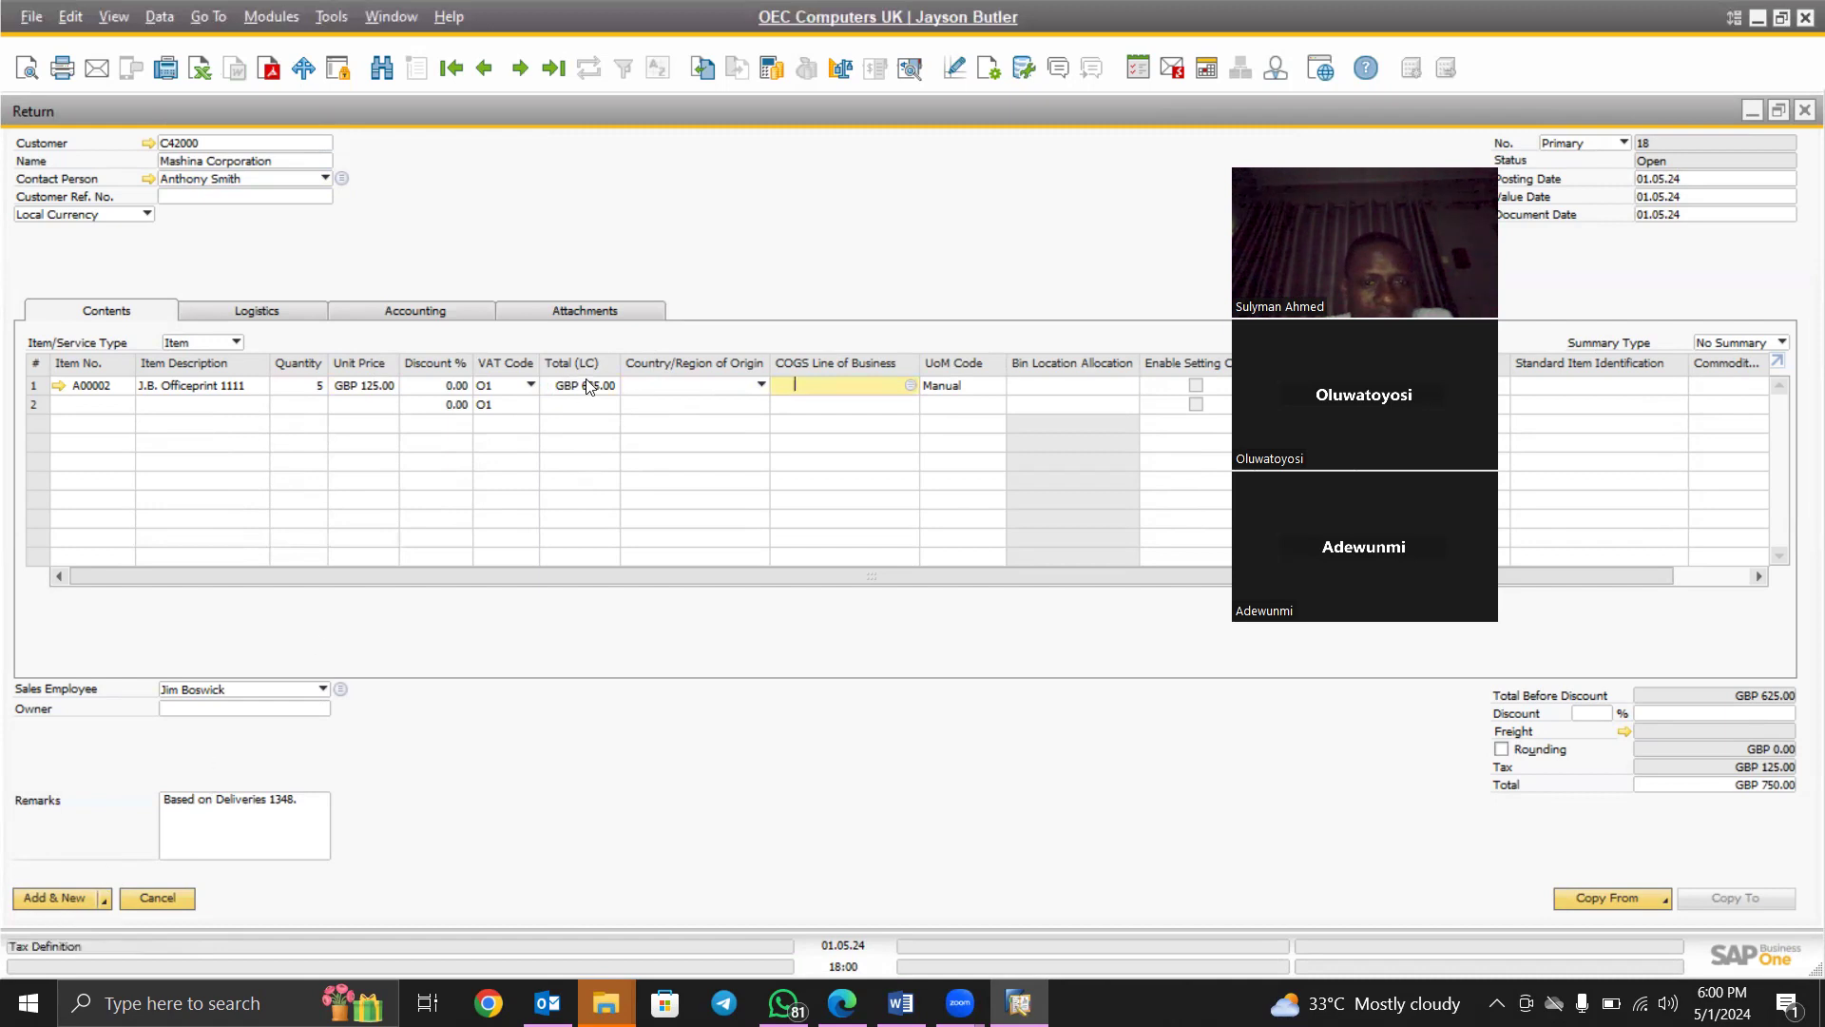
pyautogui.rightClick(515, 209)
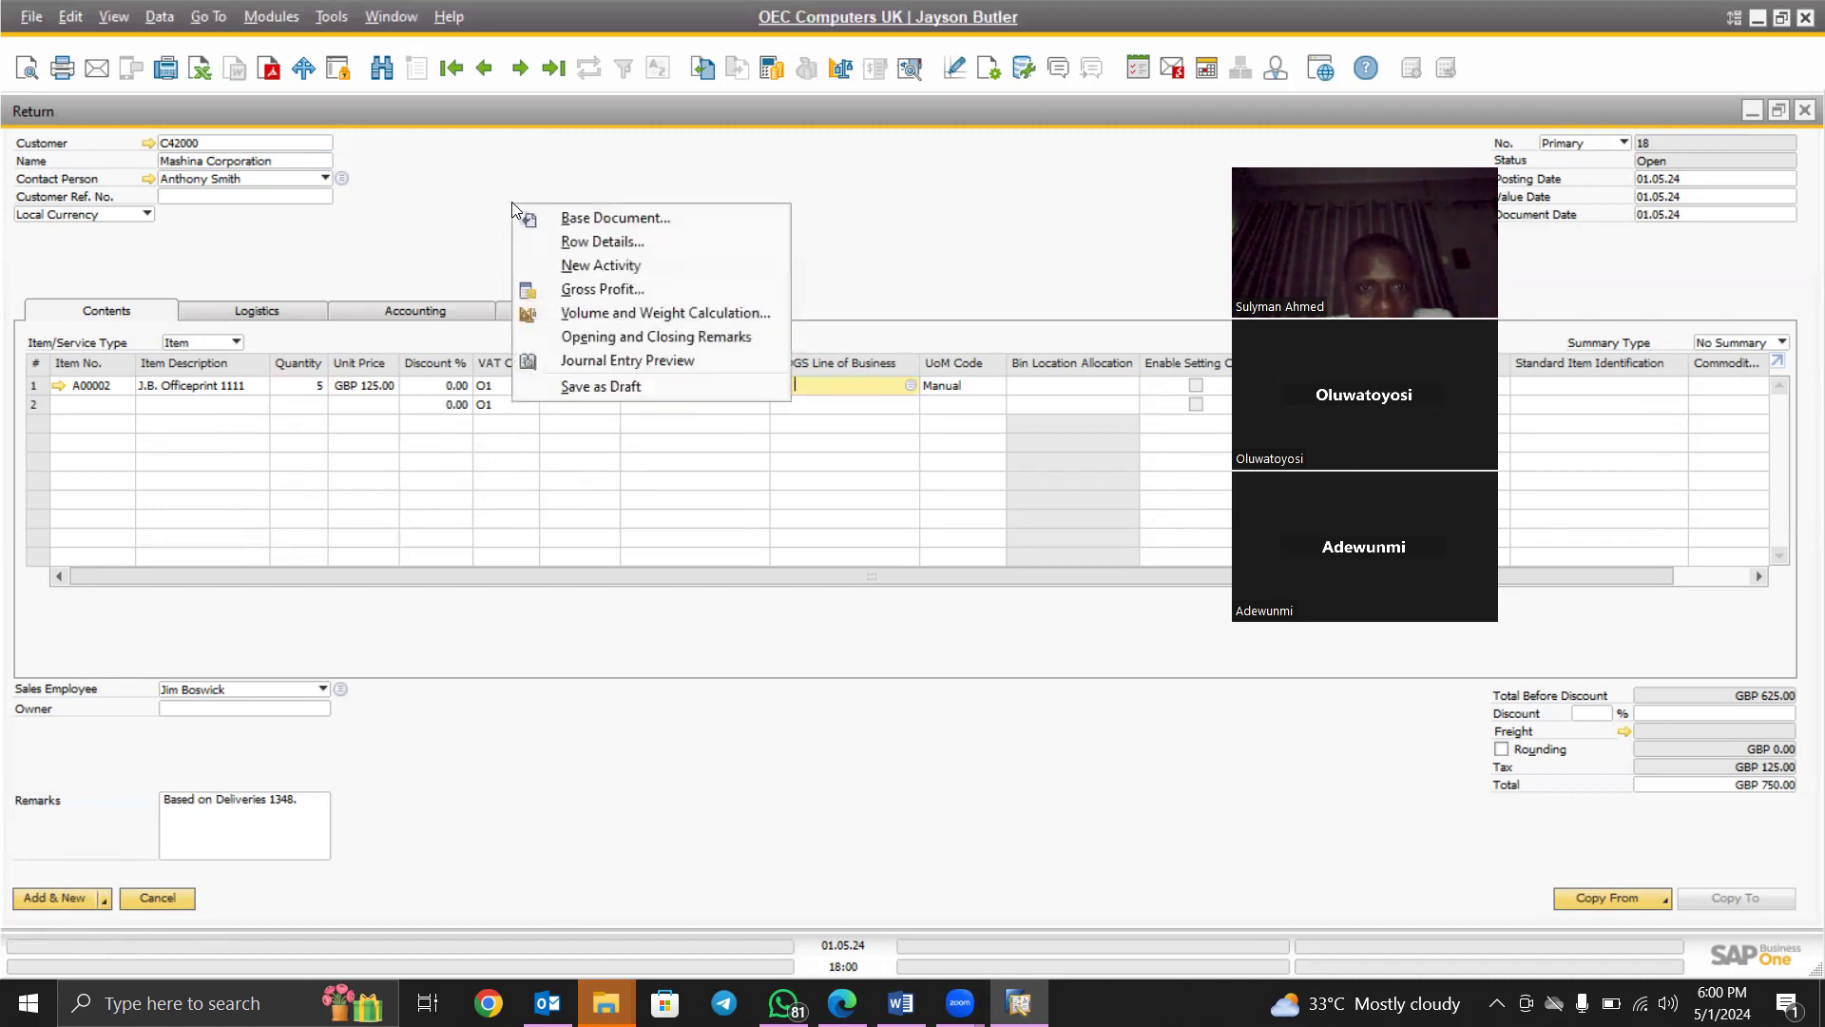
pyautogui.click(610, 360)
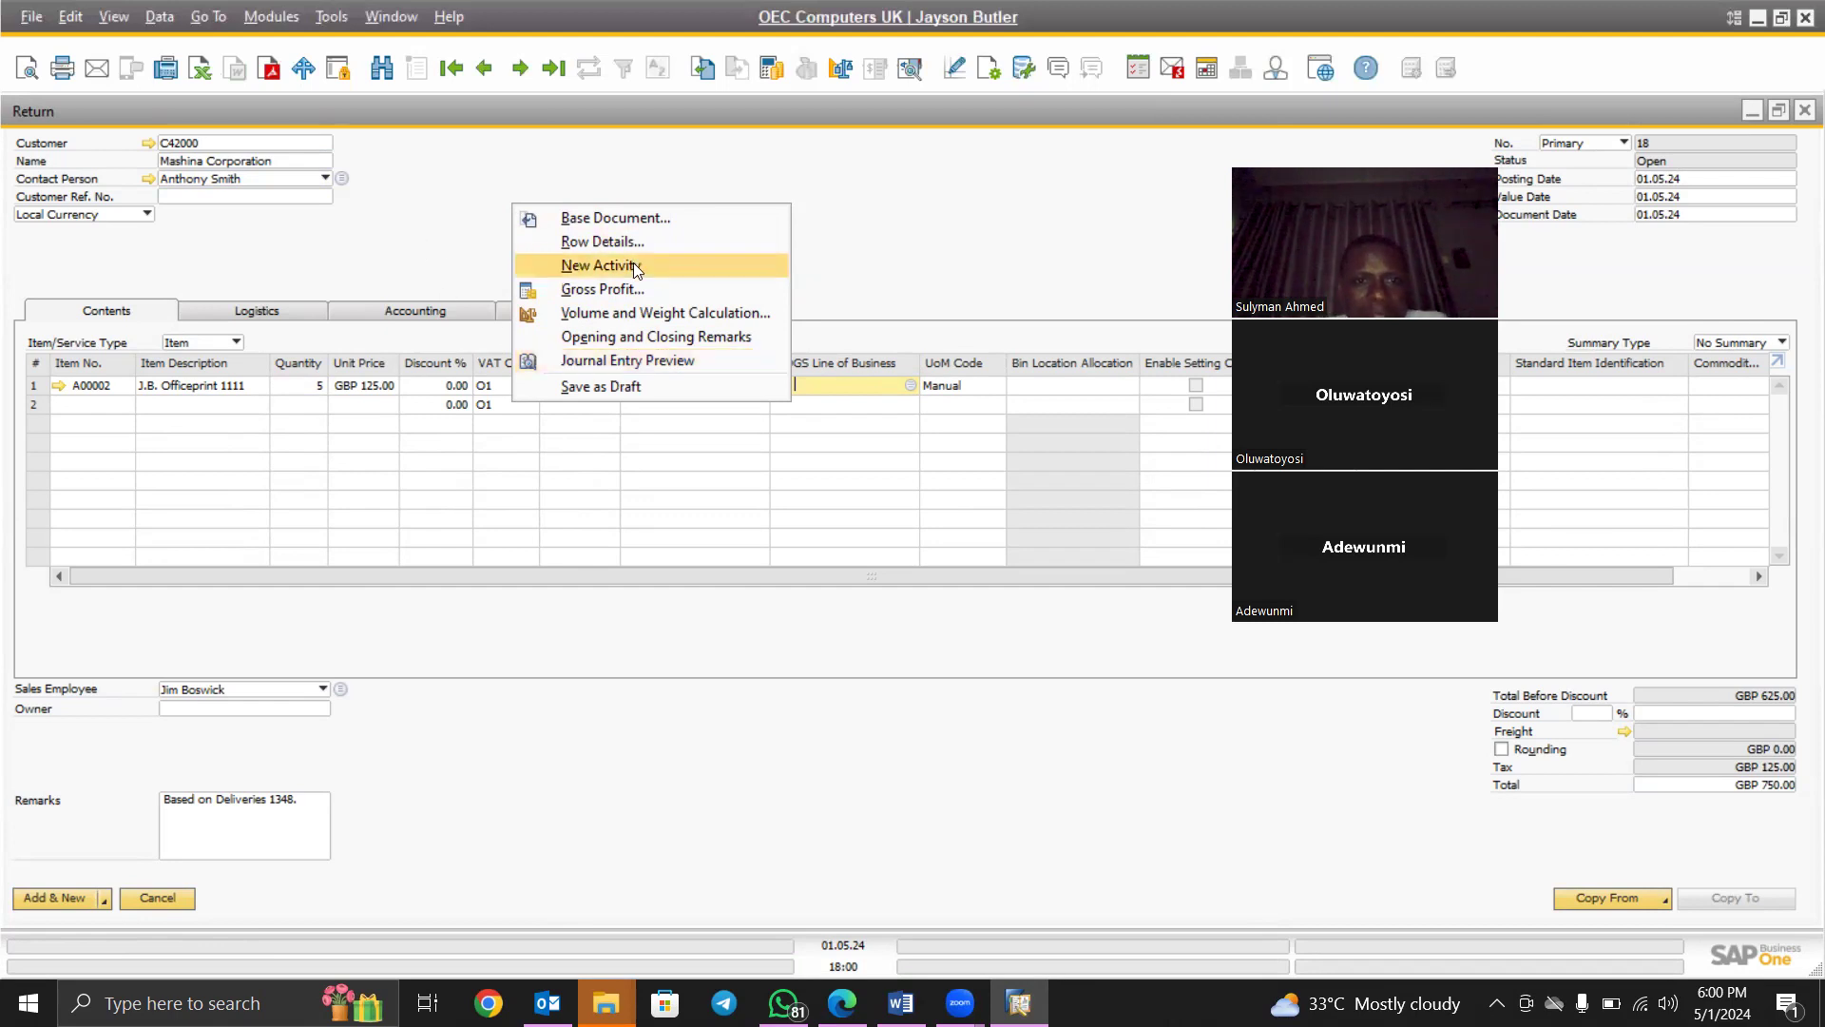
# Preview Return 18's journal entry, showing GBP -362.13 on accounts 500005 and 130081
pyautogui.click(610, 359)
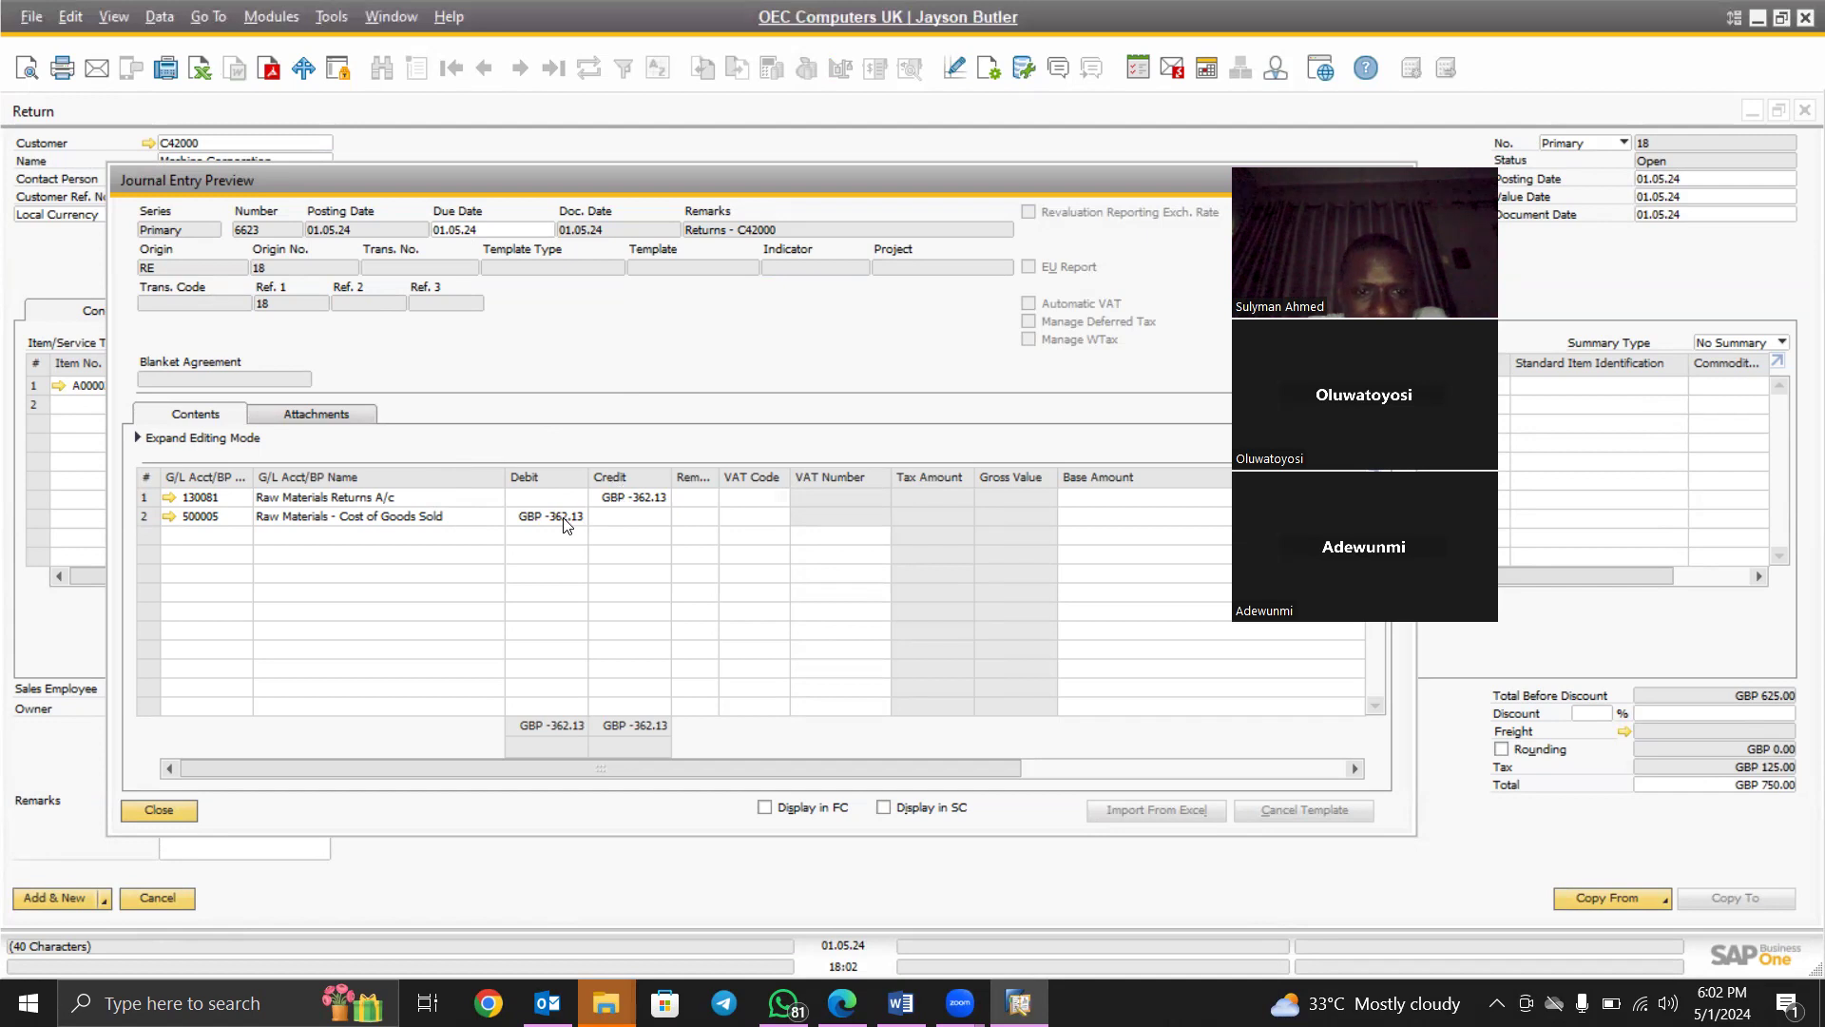
# Close the preview, add Return 18, and close the return forms back to Delivery 1348
pyautogui.click(159, 811)
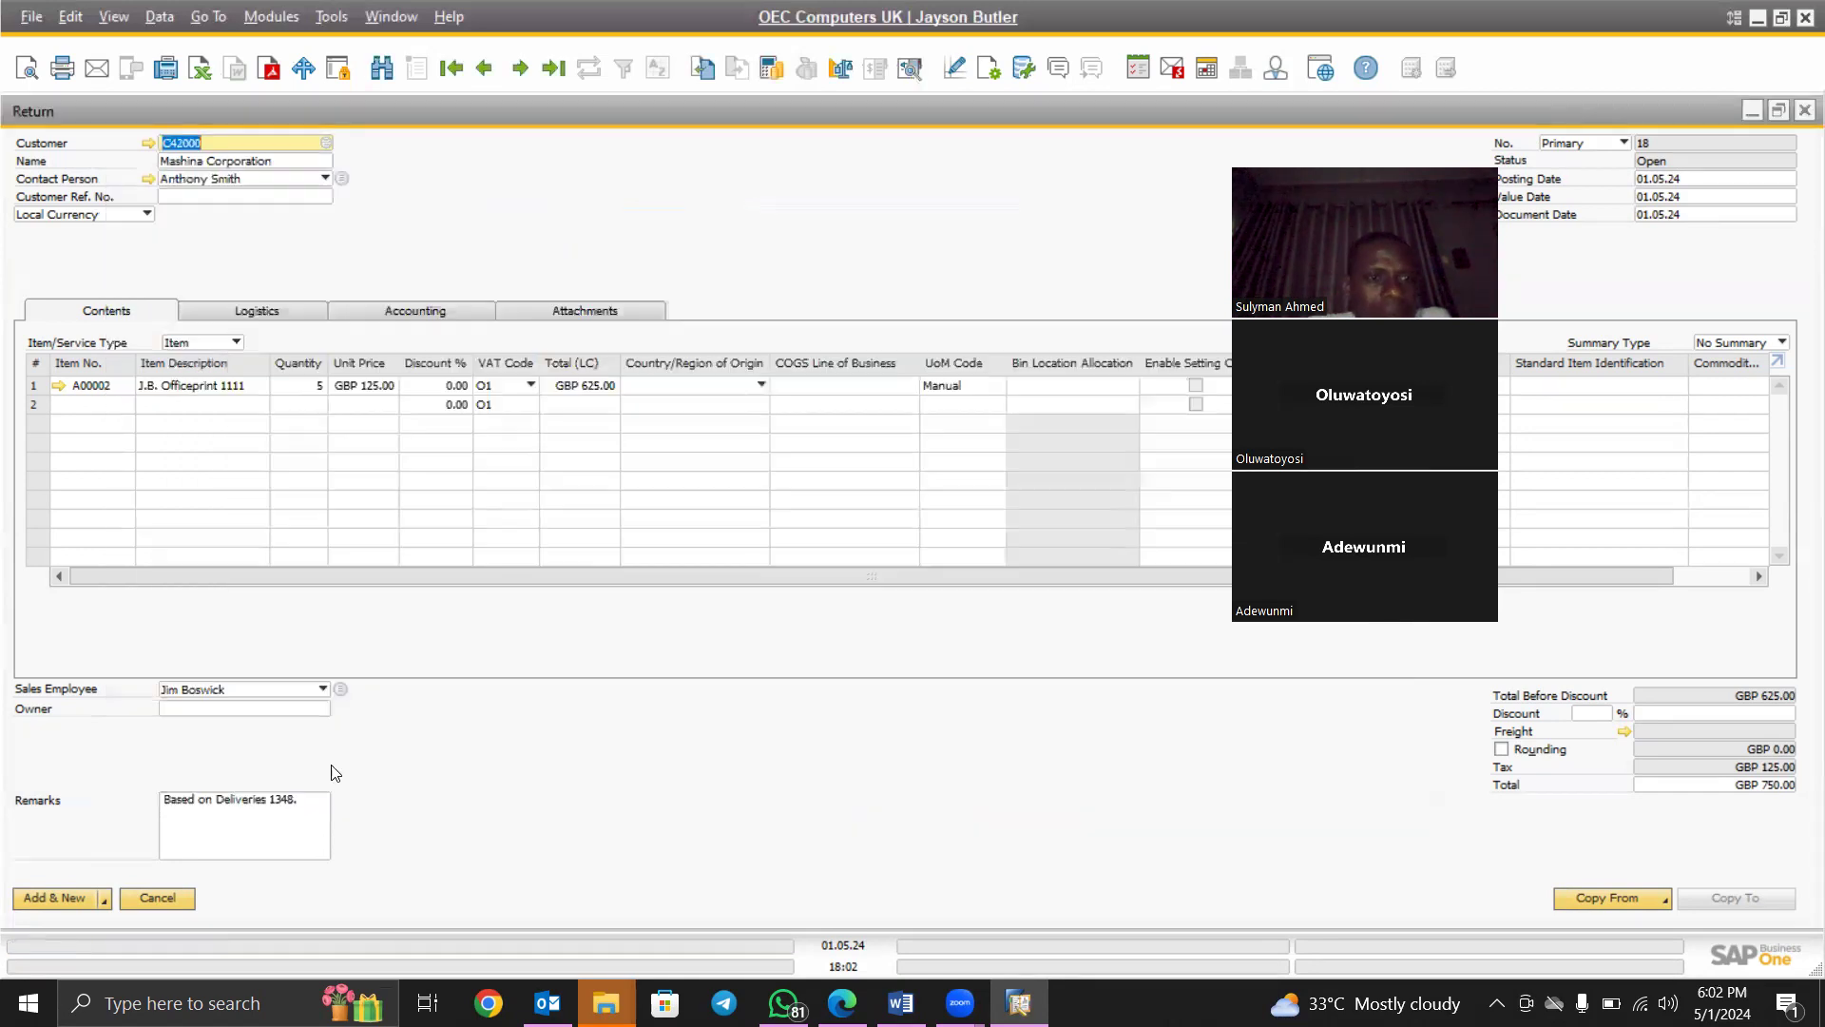
pyautogui.click(57, 897)
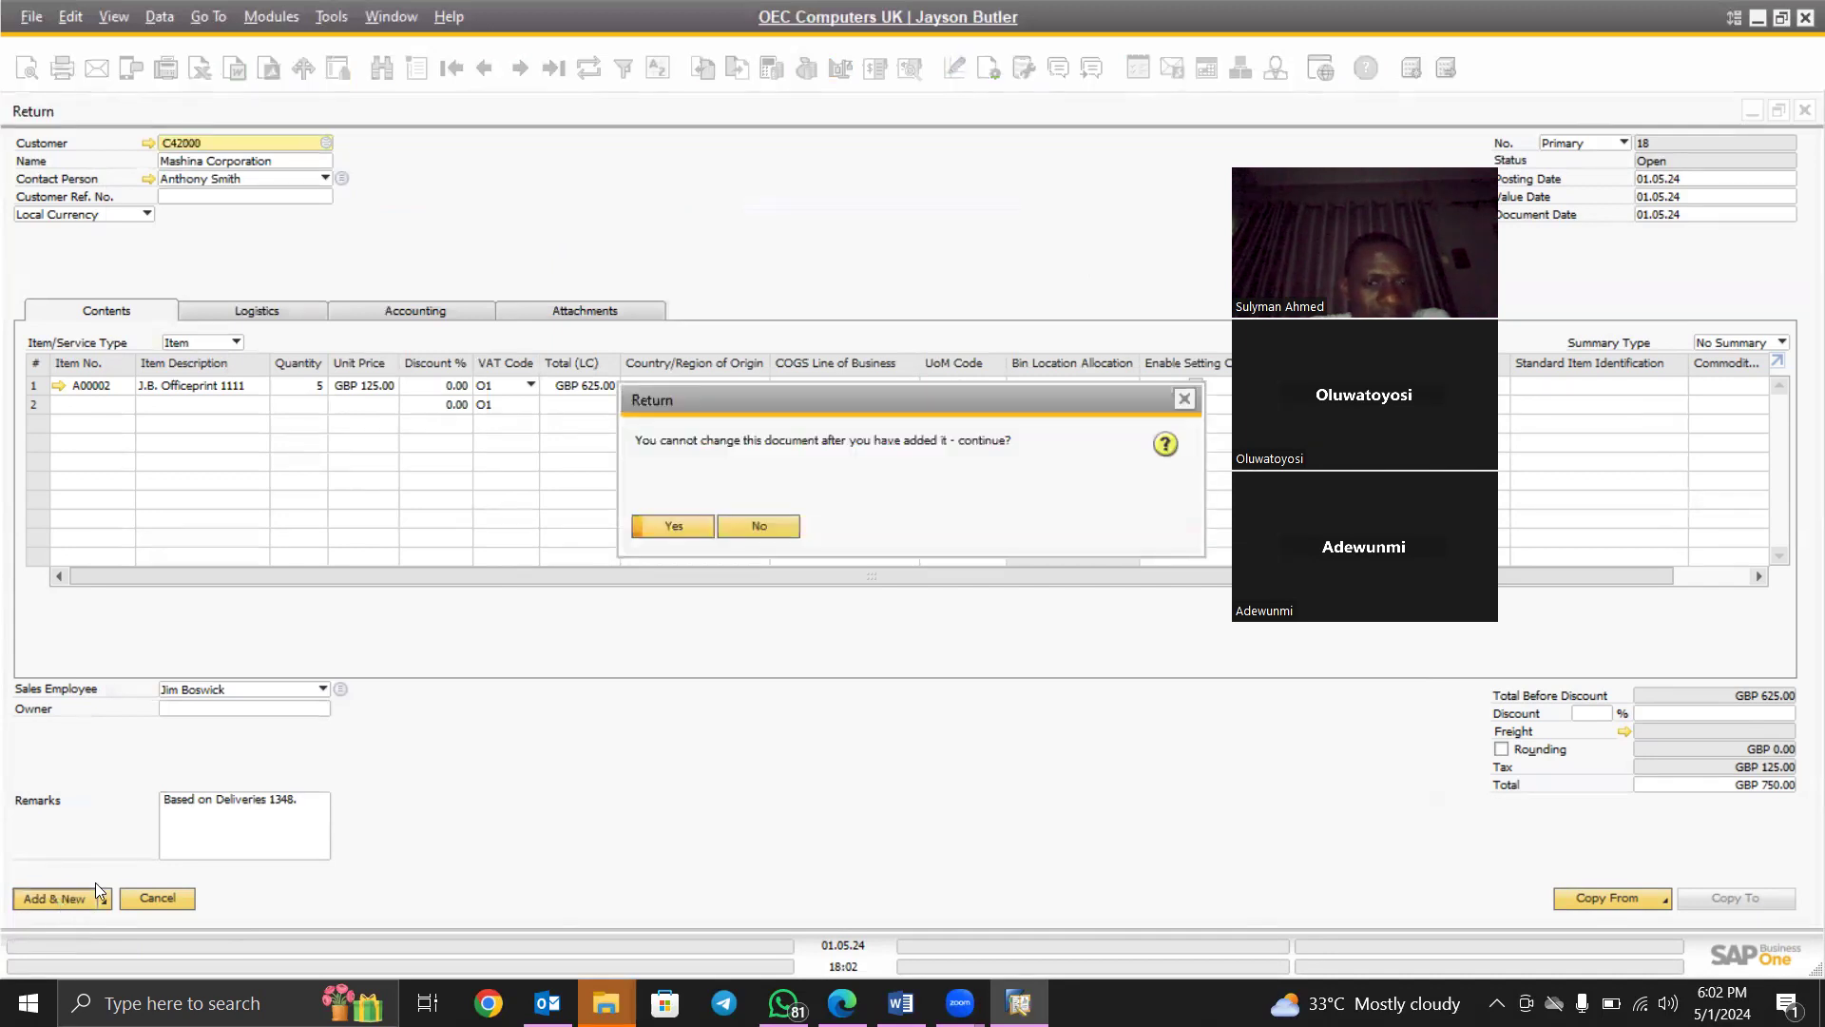
pyautogui.click(673, 526)
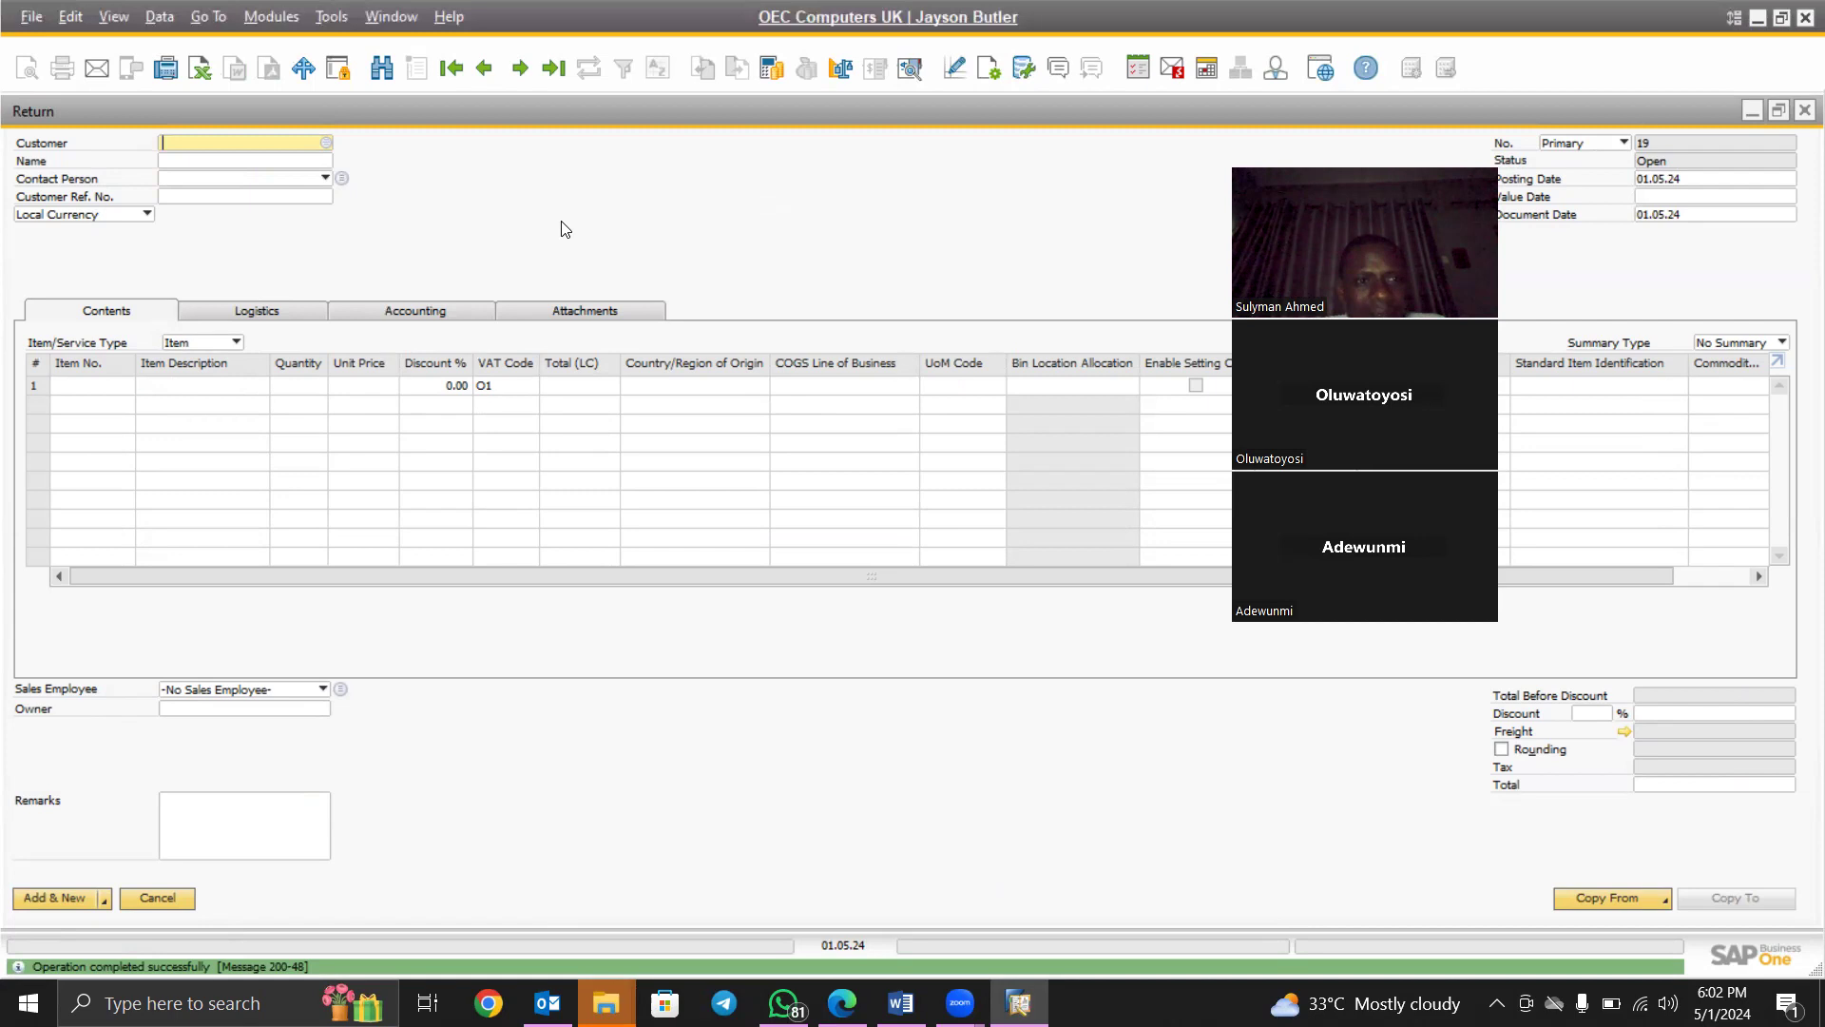
pyautogui.press('Escape')
pyautogui.press('Escape')
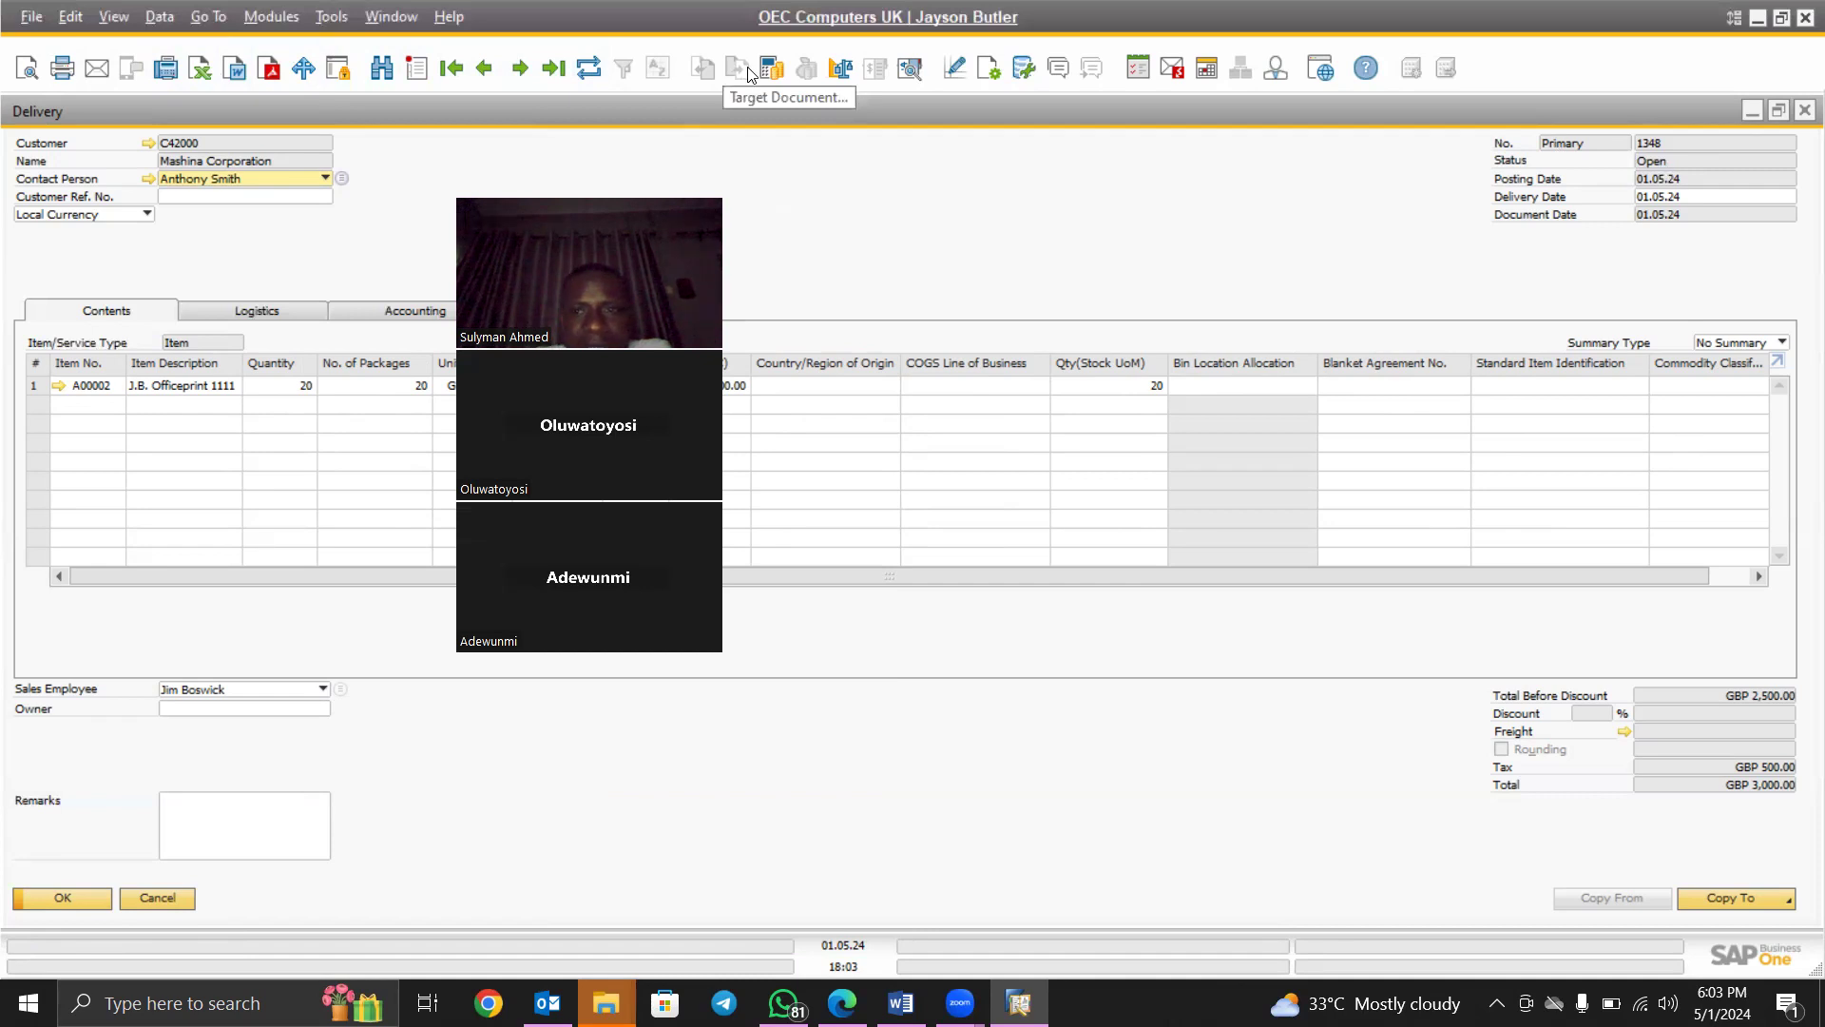
# Review the Relationship Map linking Delivery 1348 (GBP 3,000.00) to Return 18 (GBP 750.00), then close it
pyautogui.rightClick(1125, 248)
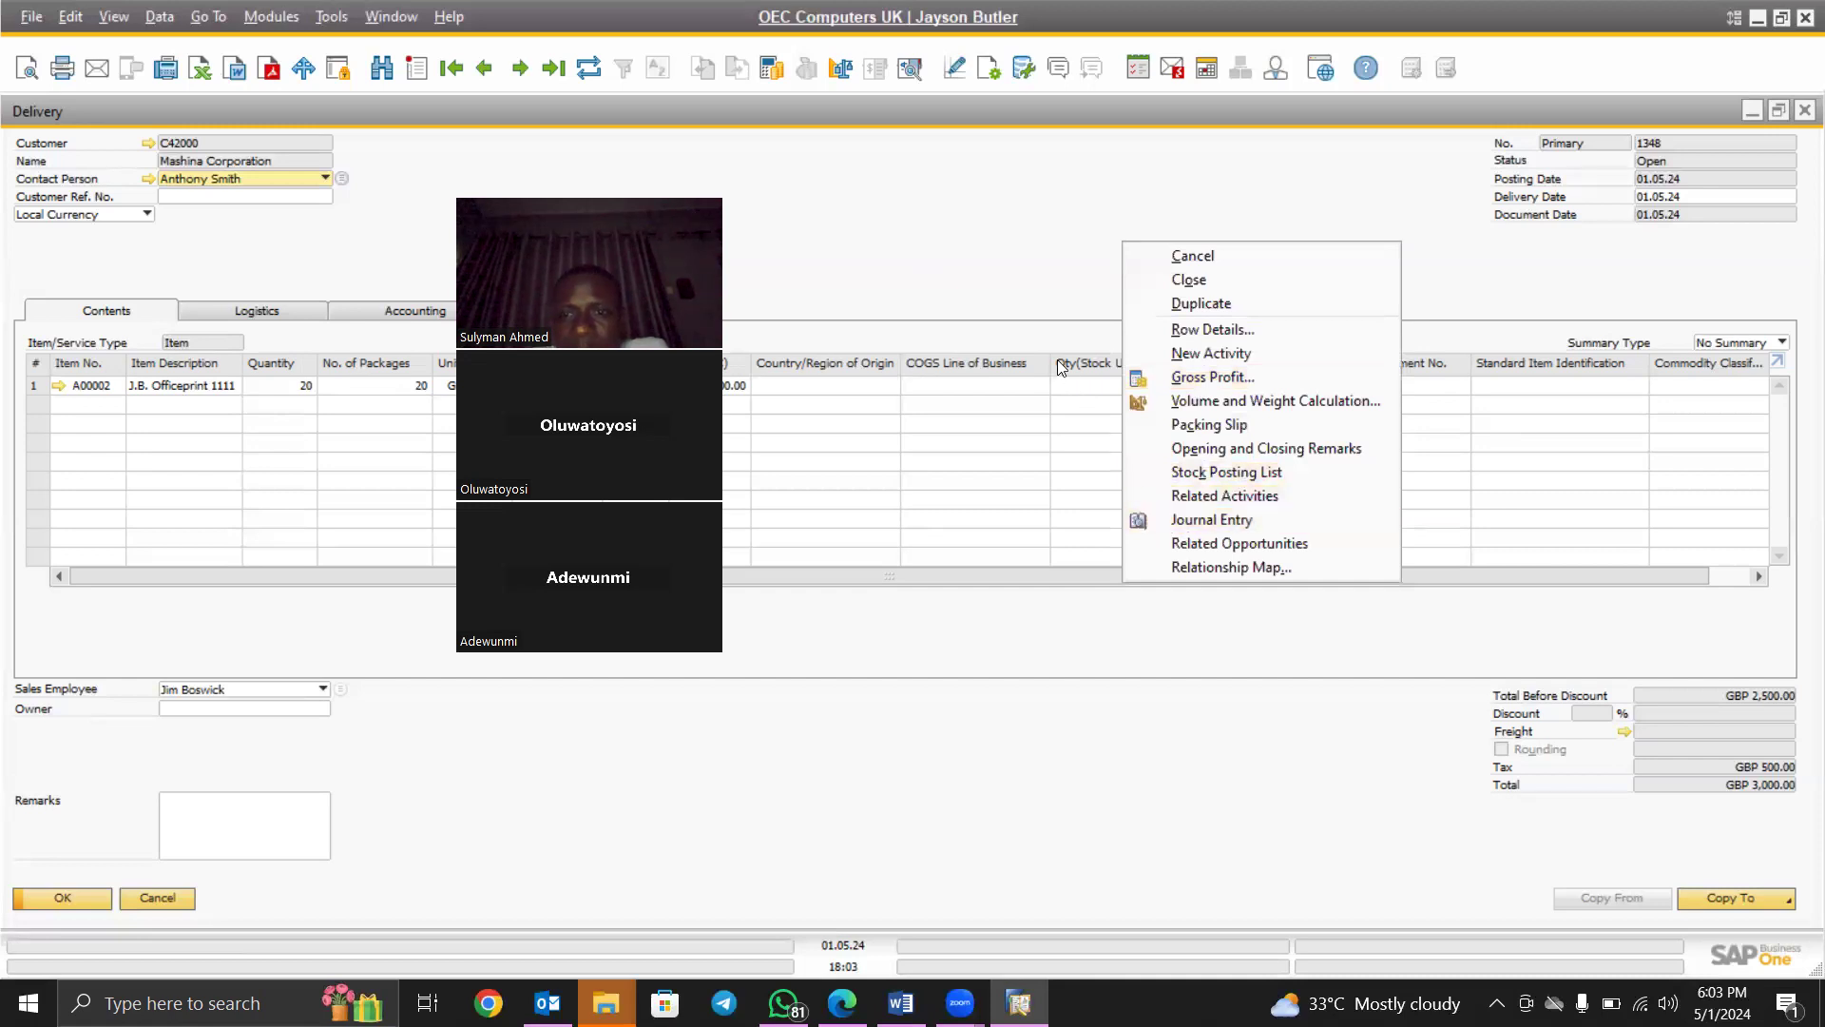
pyautogui.click(1215, 566)
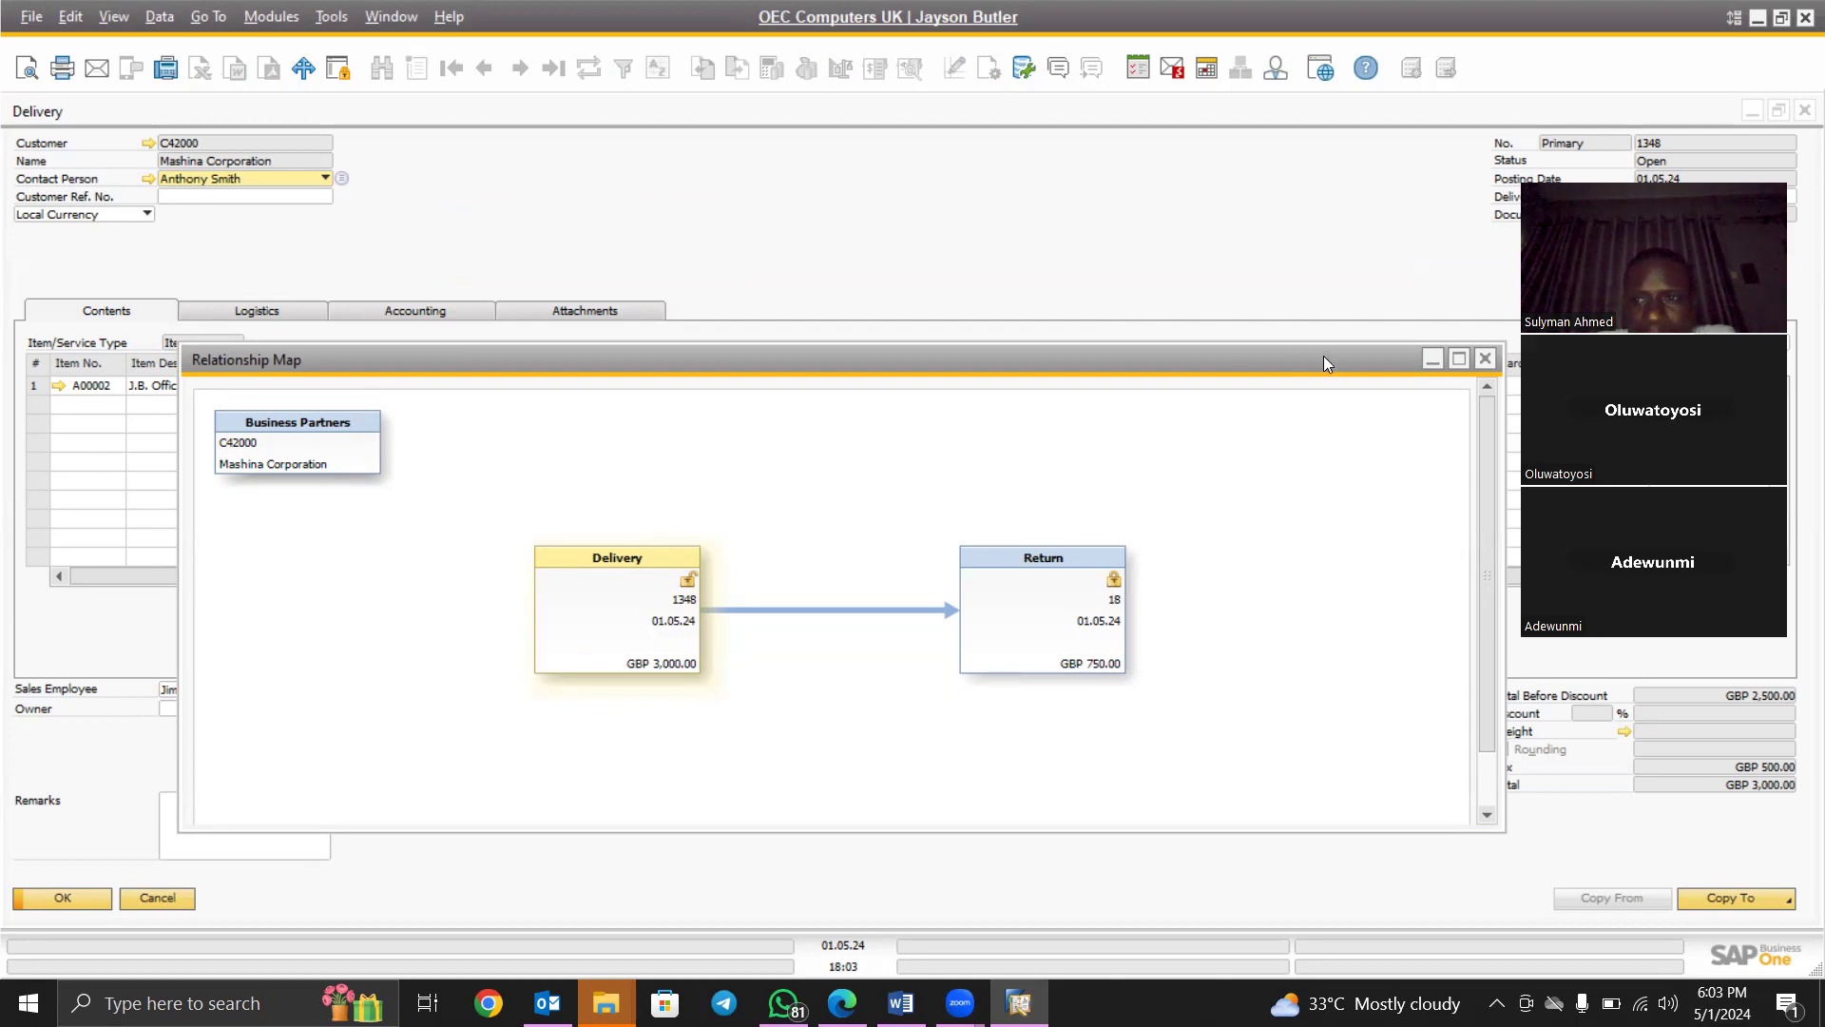
pyautogui.click(1484, 360)
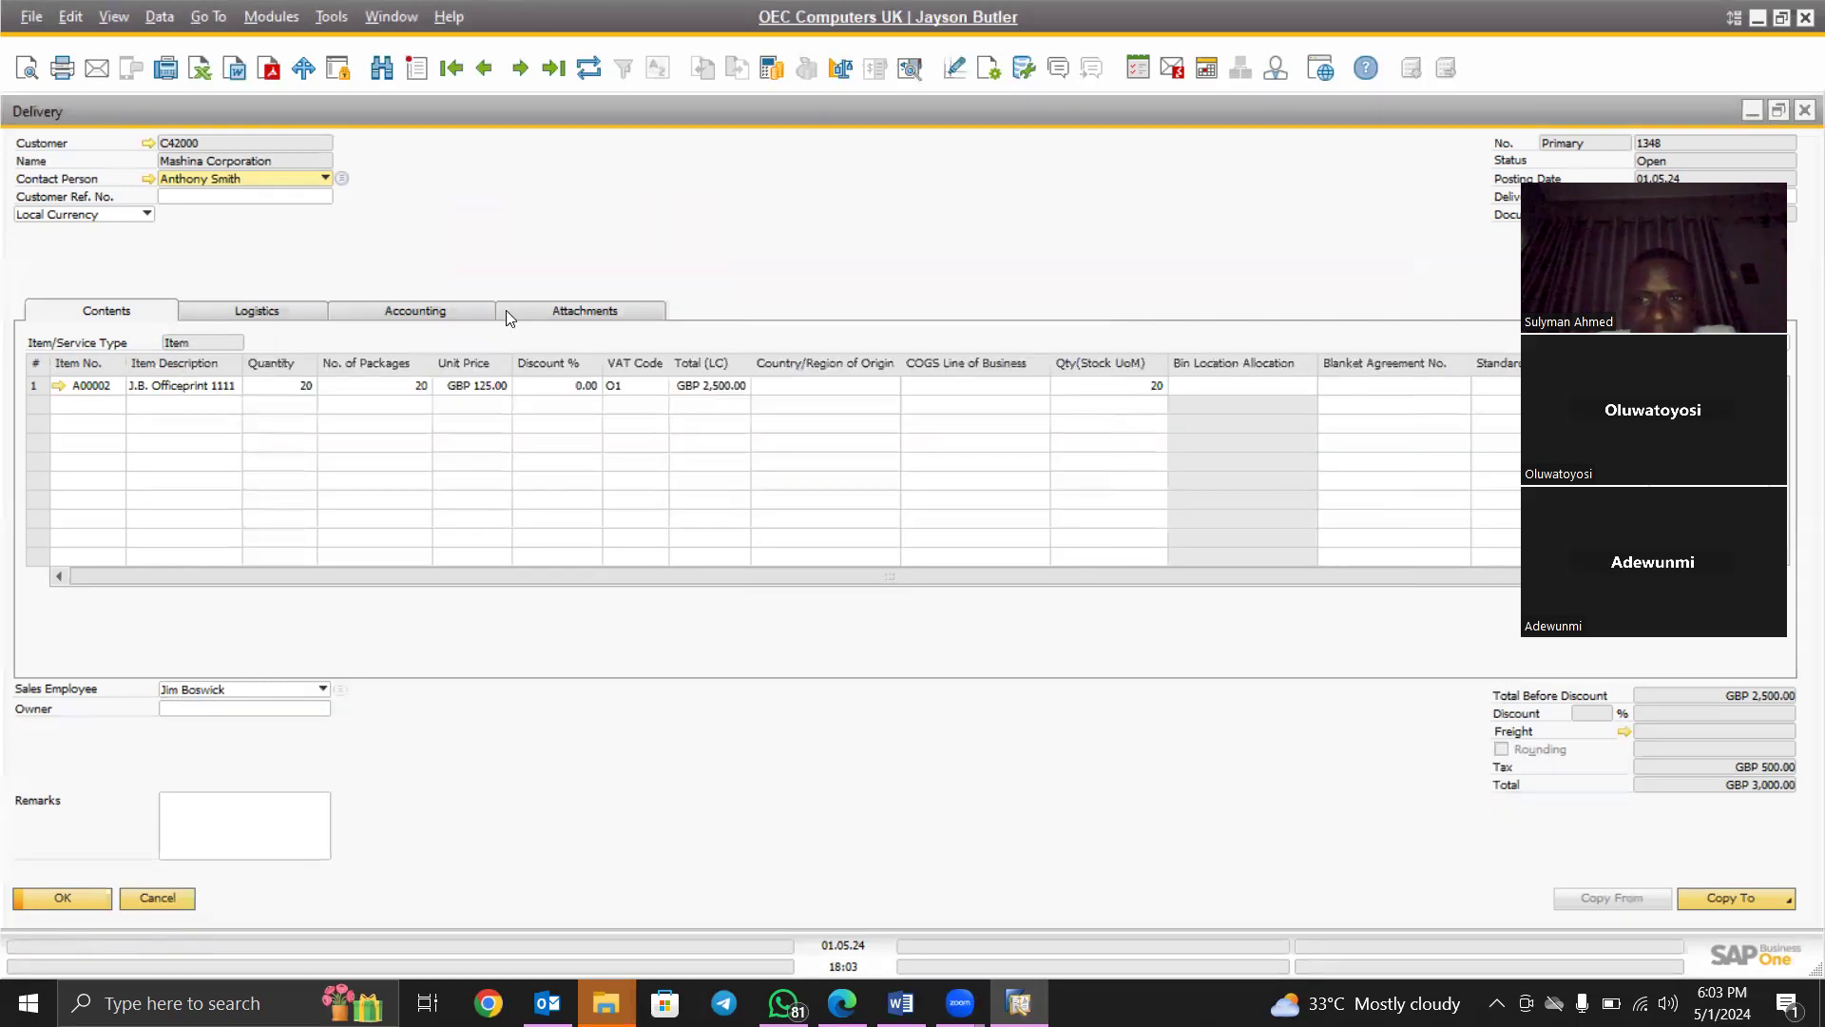
pyautogui.rightClick(475, 205)
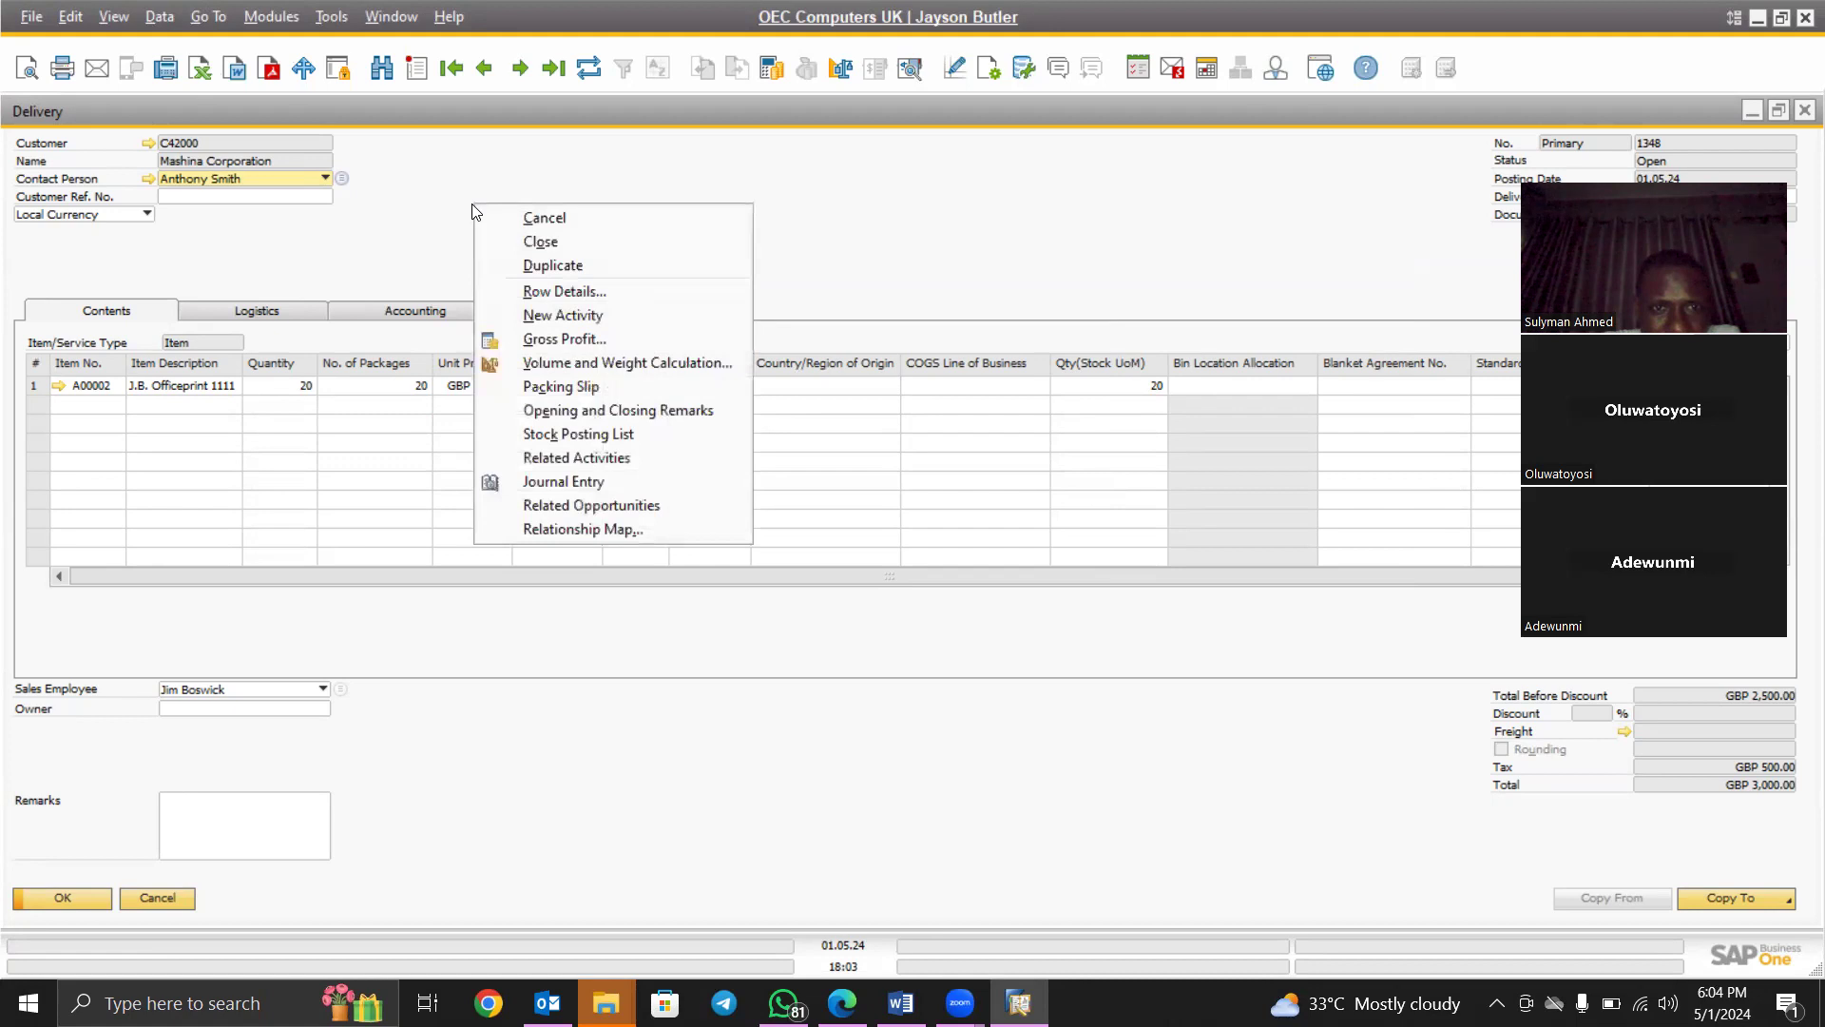
pyautogui.click(568, 527)
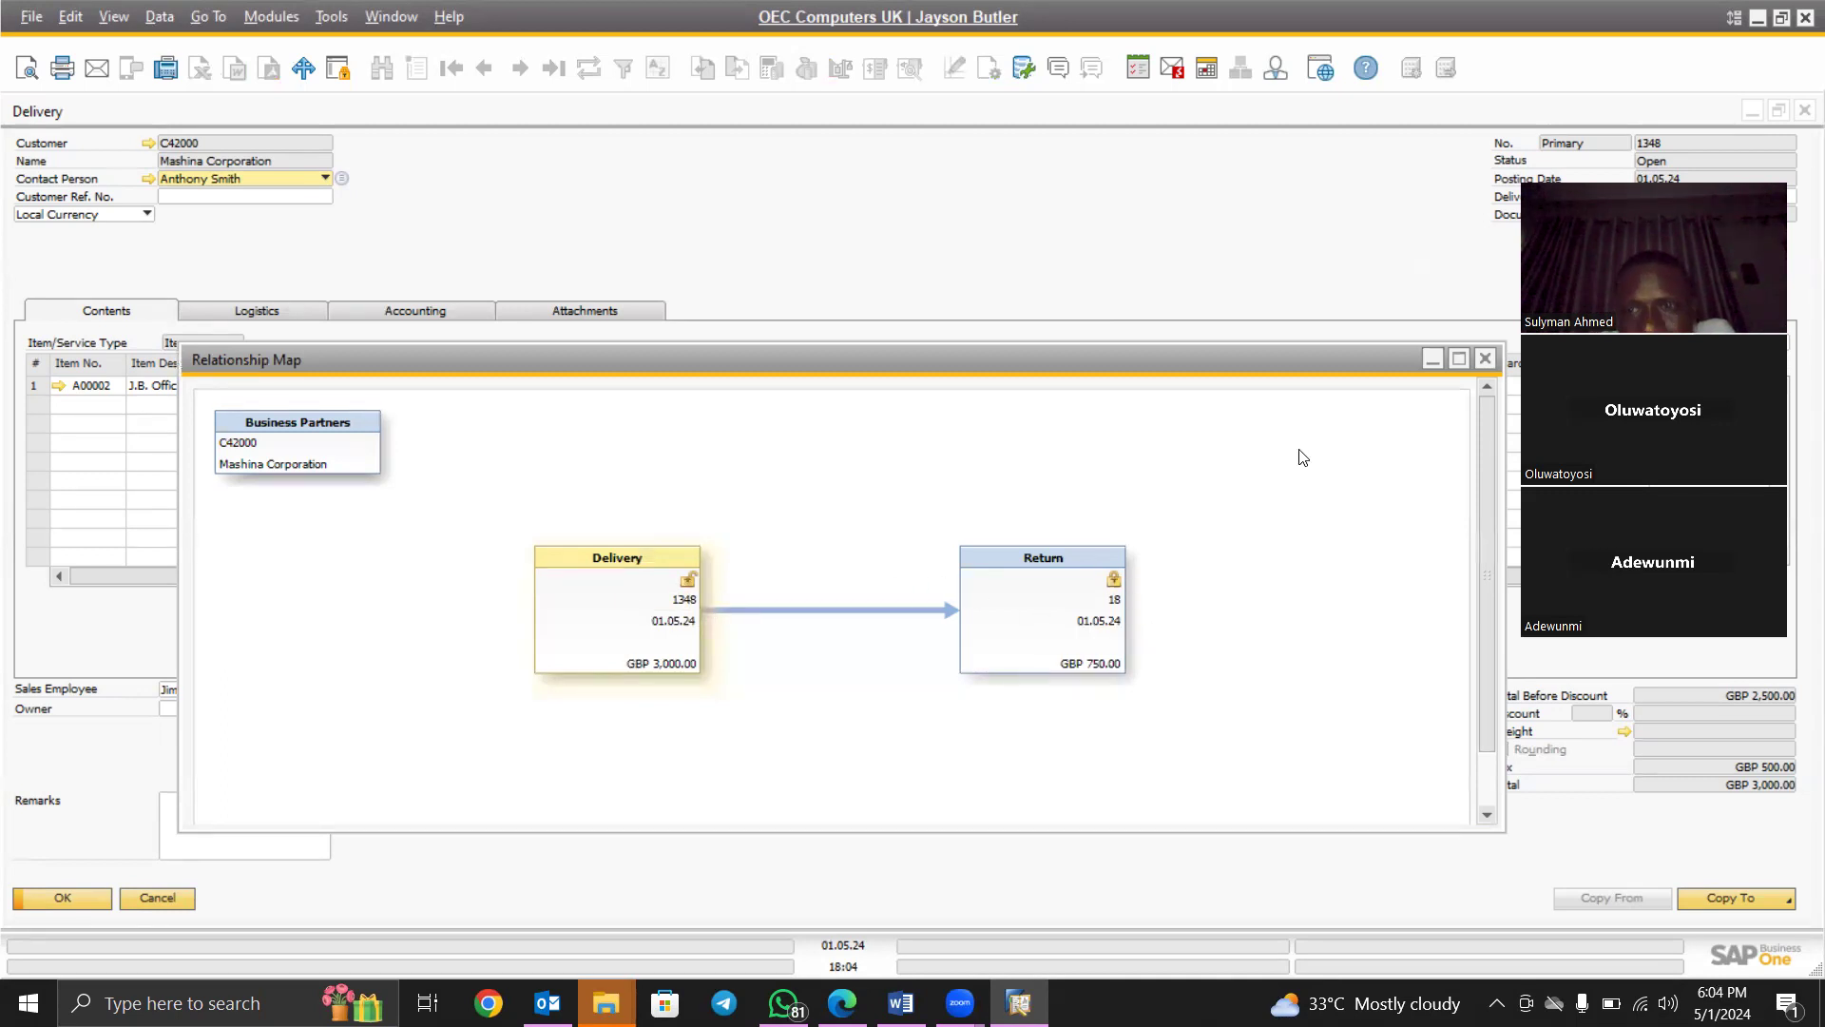
pyautogui.click(1487, 361)
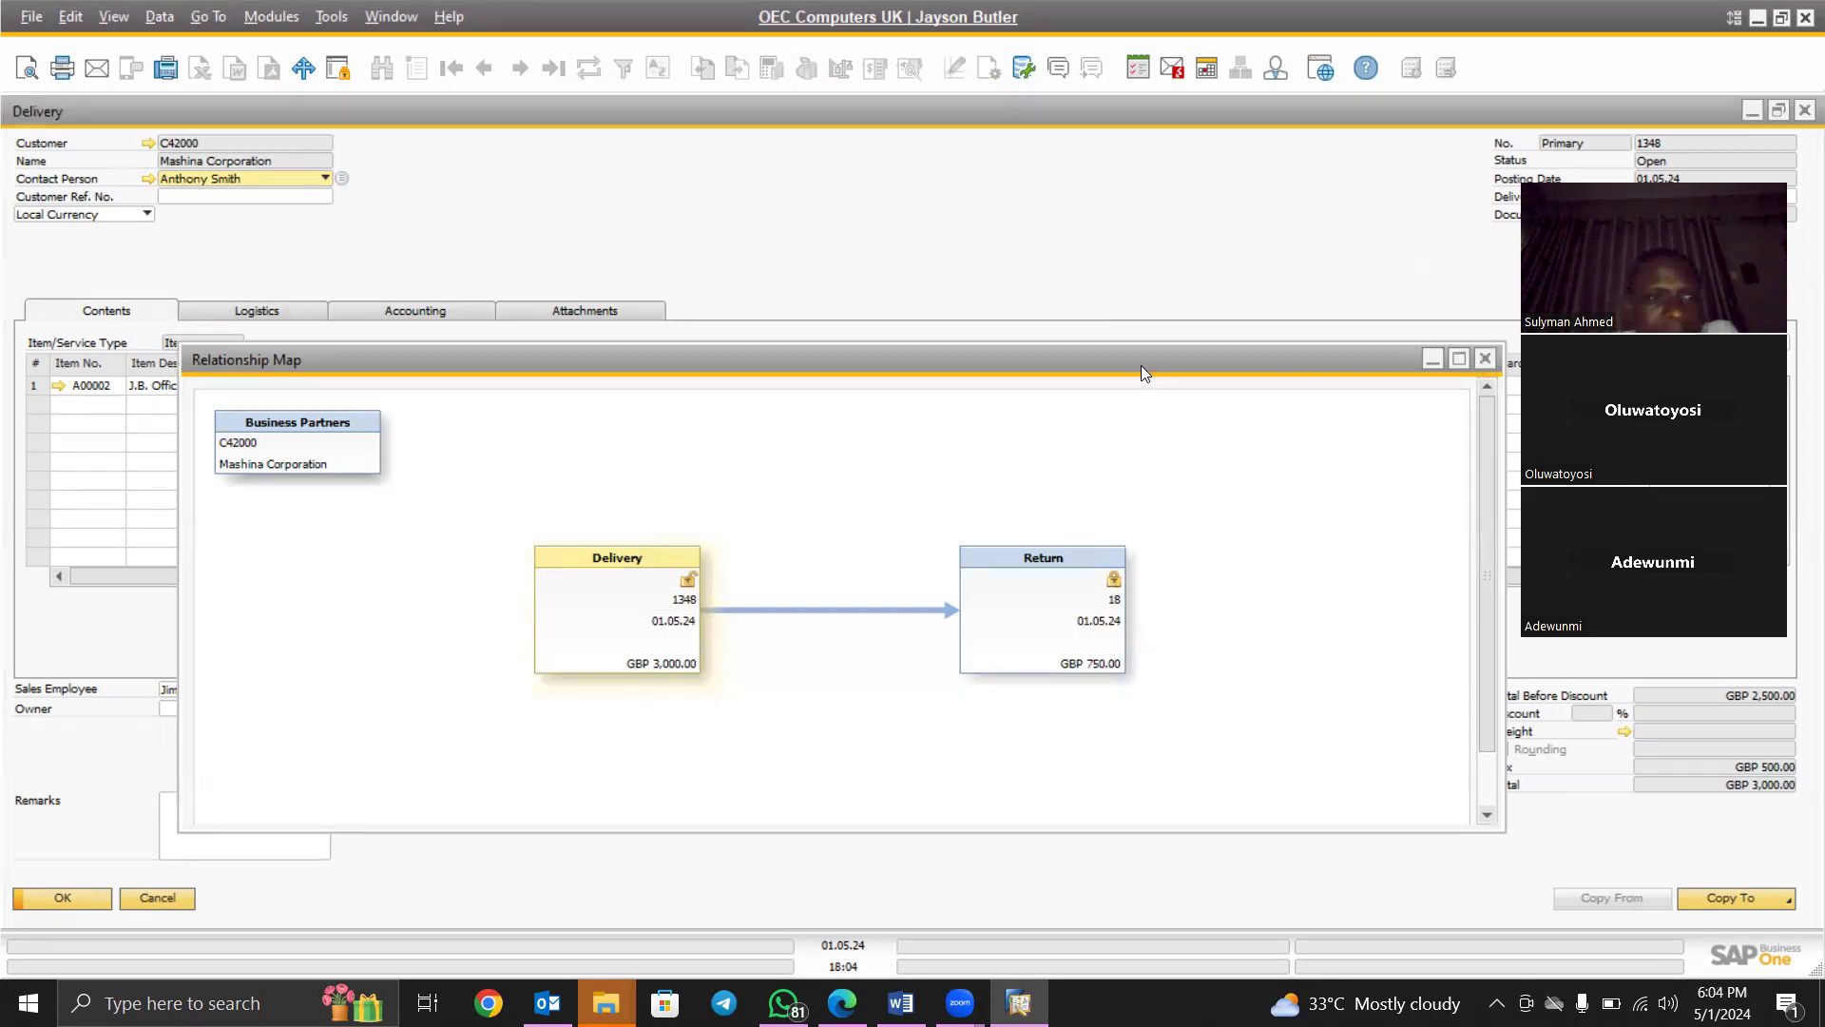
pyautogui.press('Escape')
pyautogui.press('Escape')
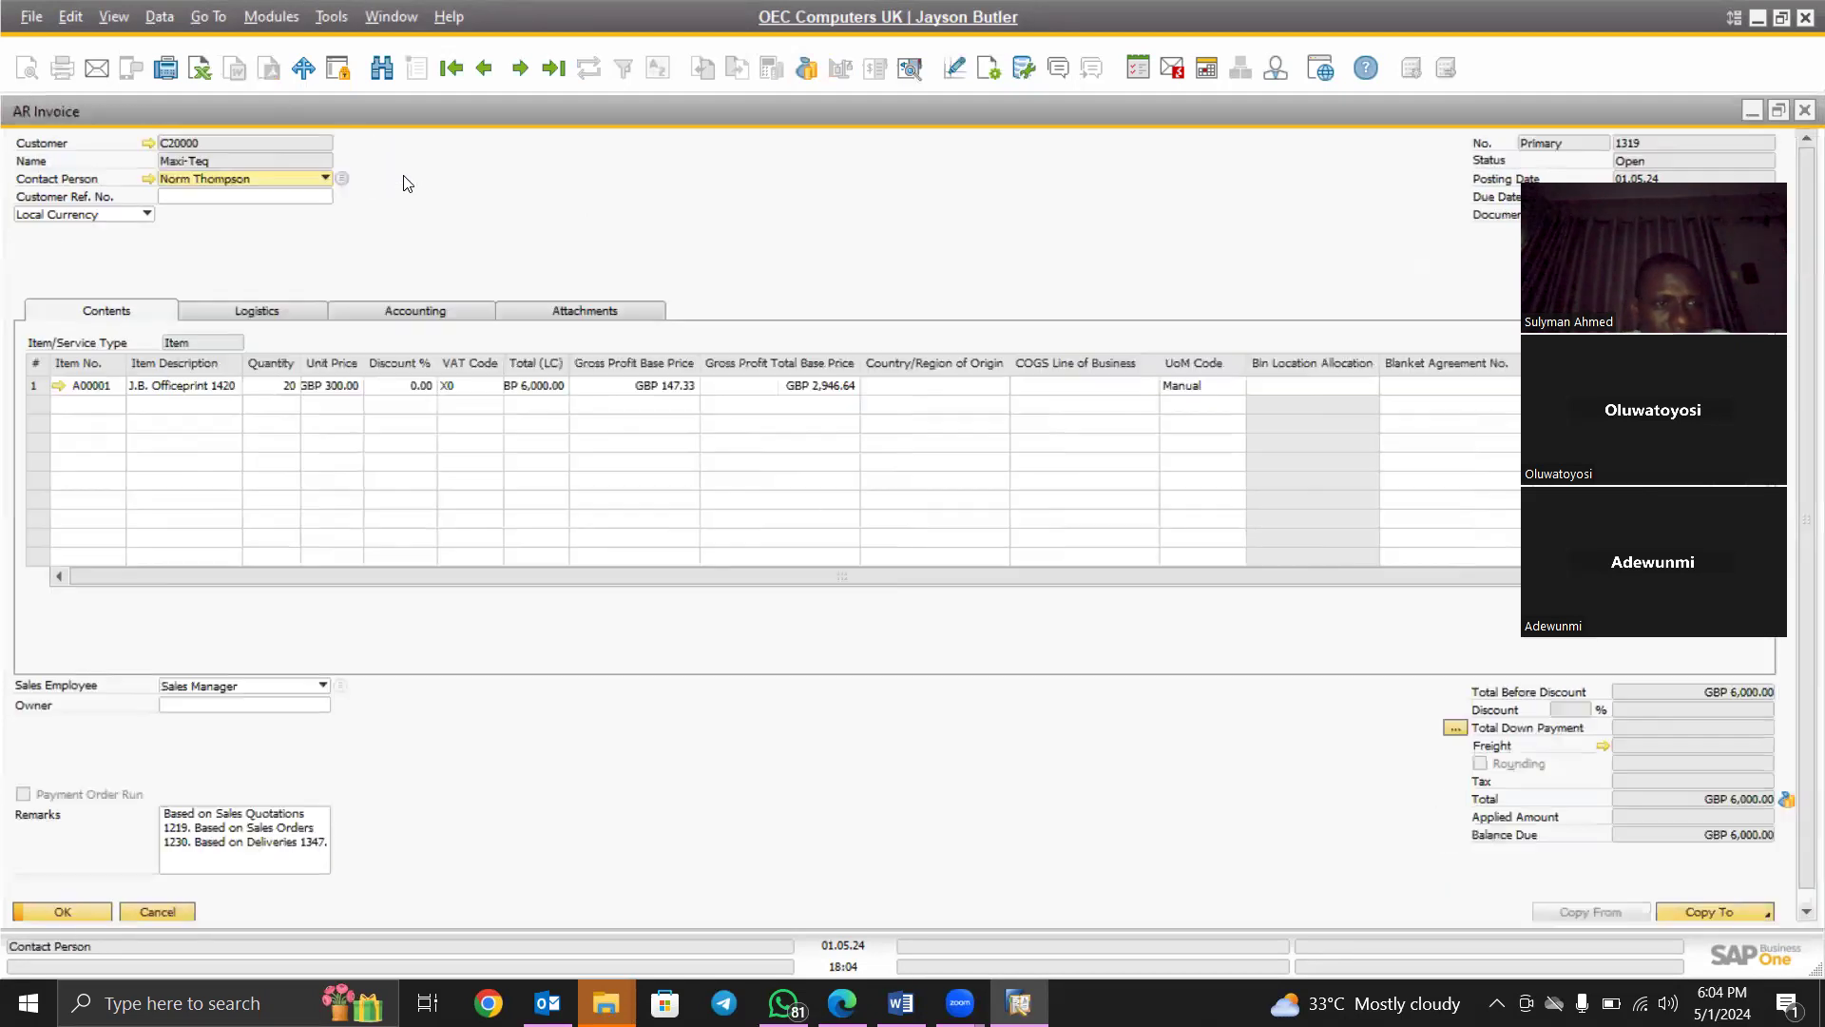
pyautogui.rightClick(574, 234)
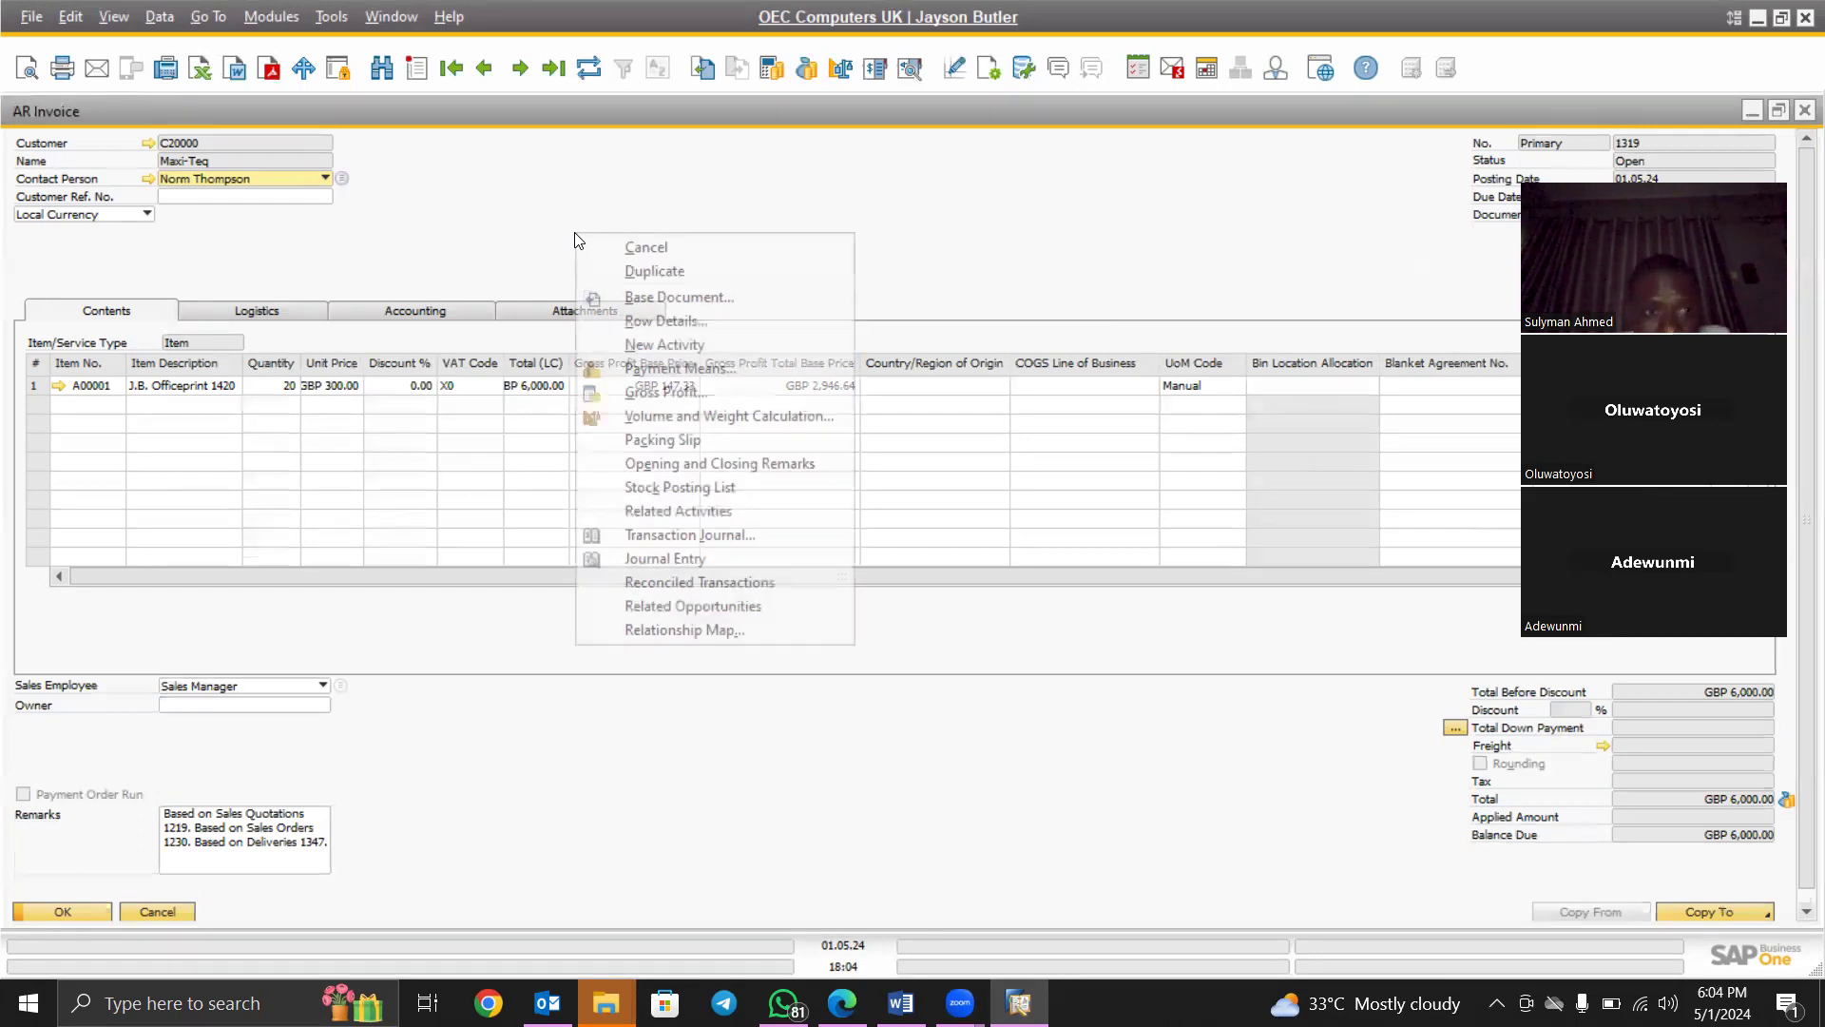
pyautogui.click(664, 632)
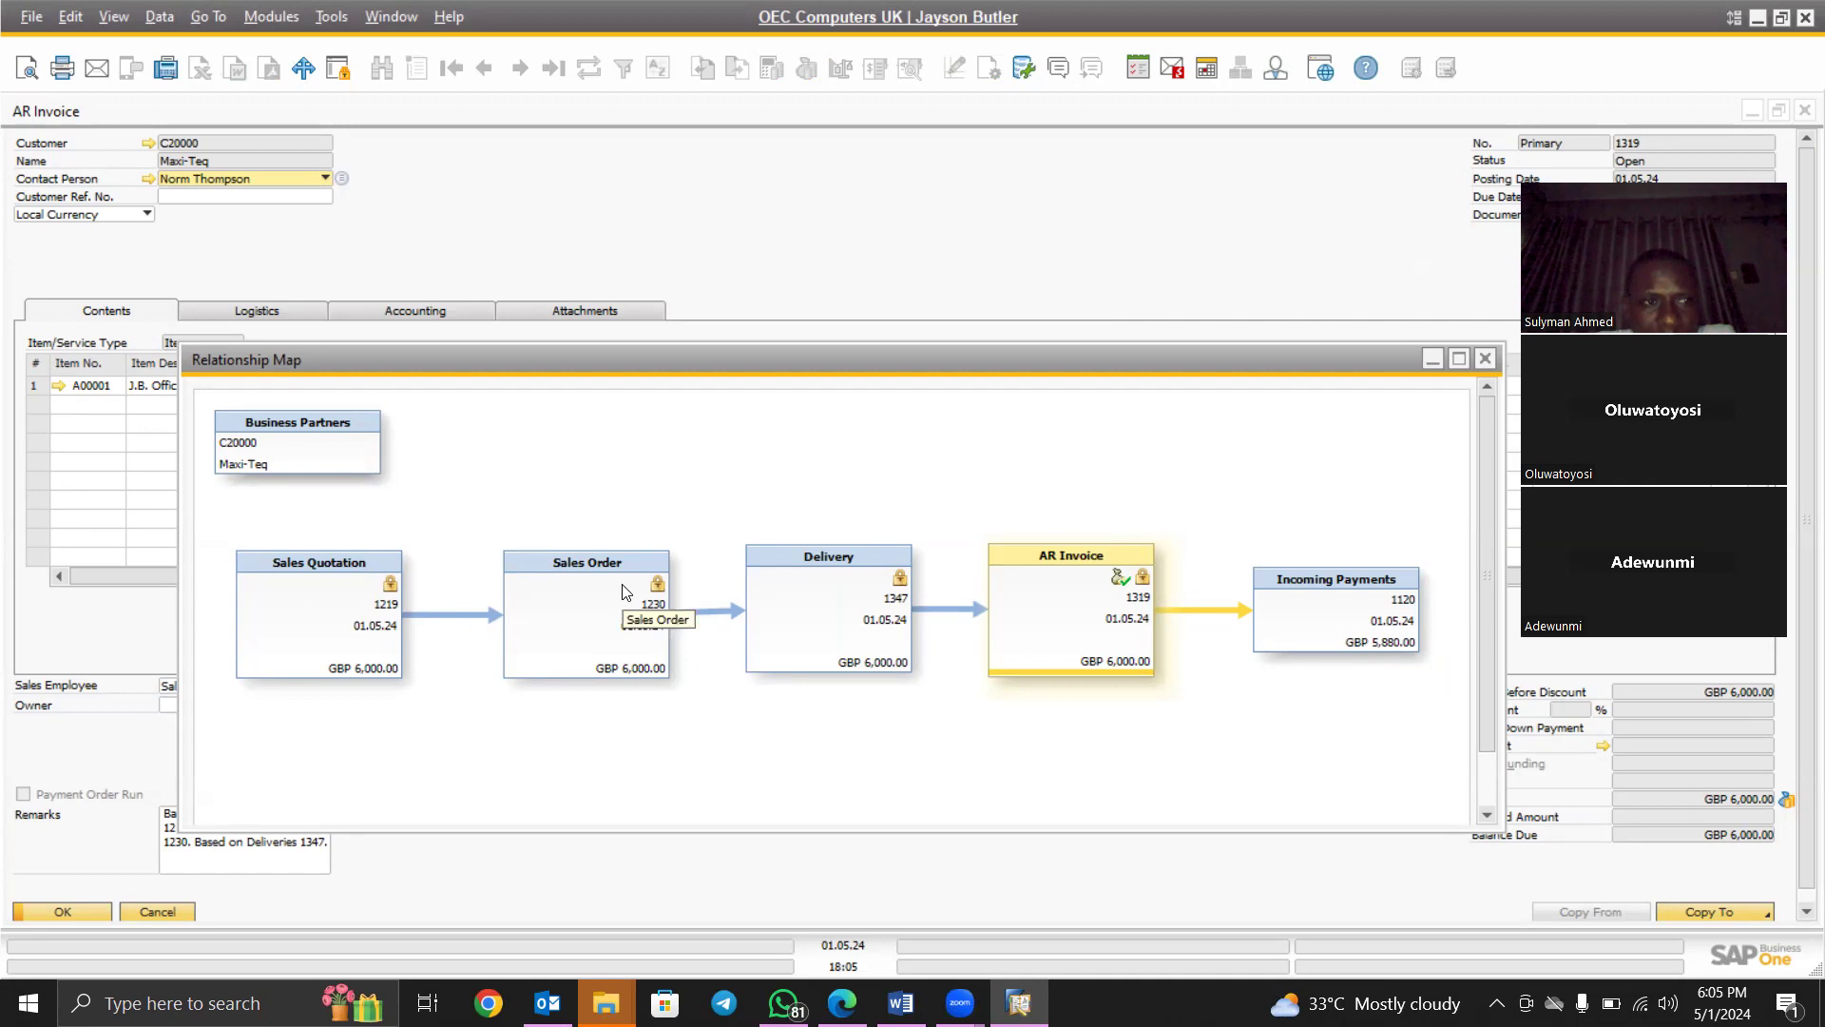
pyautogui.click(1486, 361)
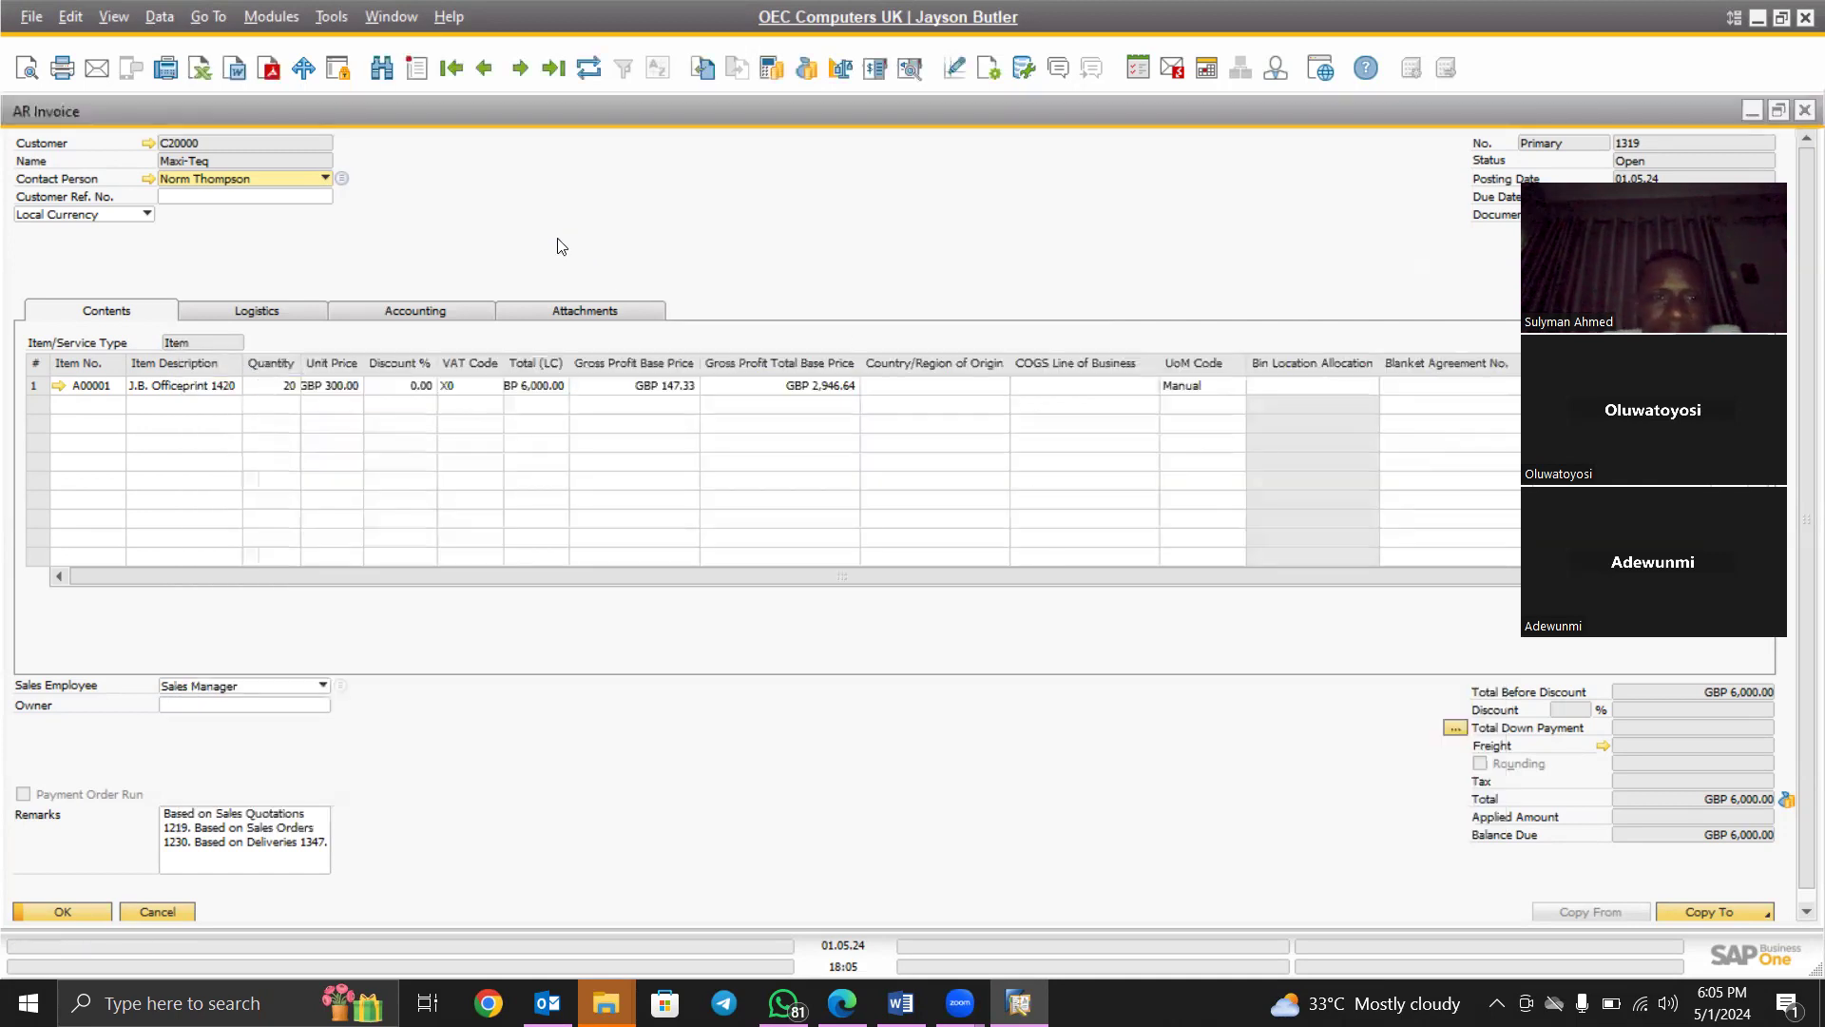
pyautogui.rightClick(537, 205)
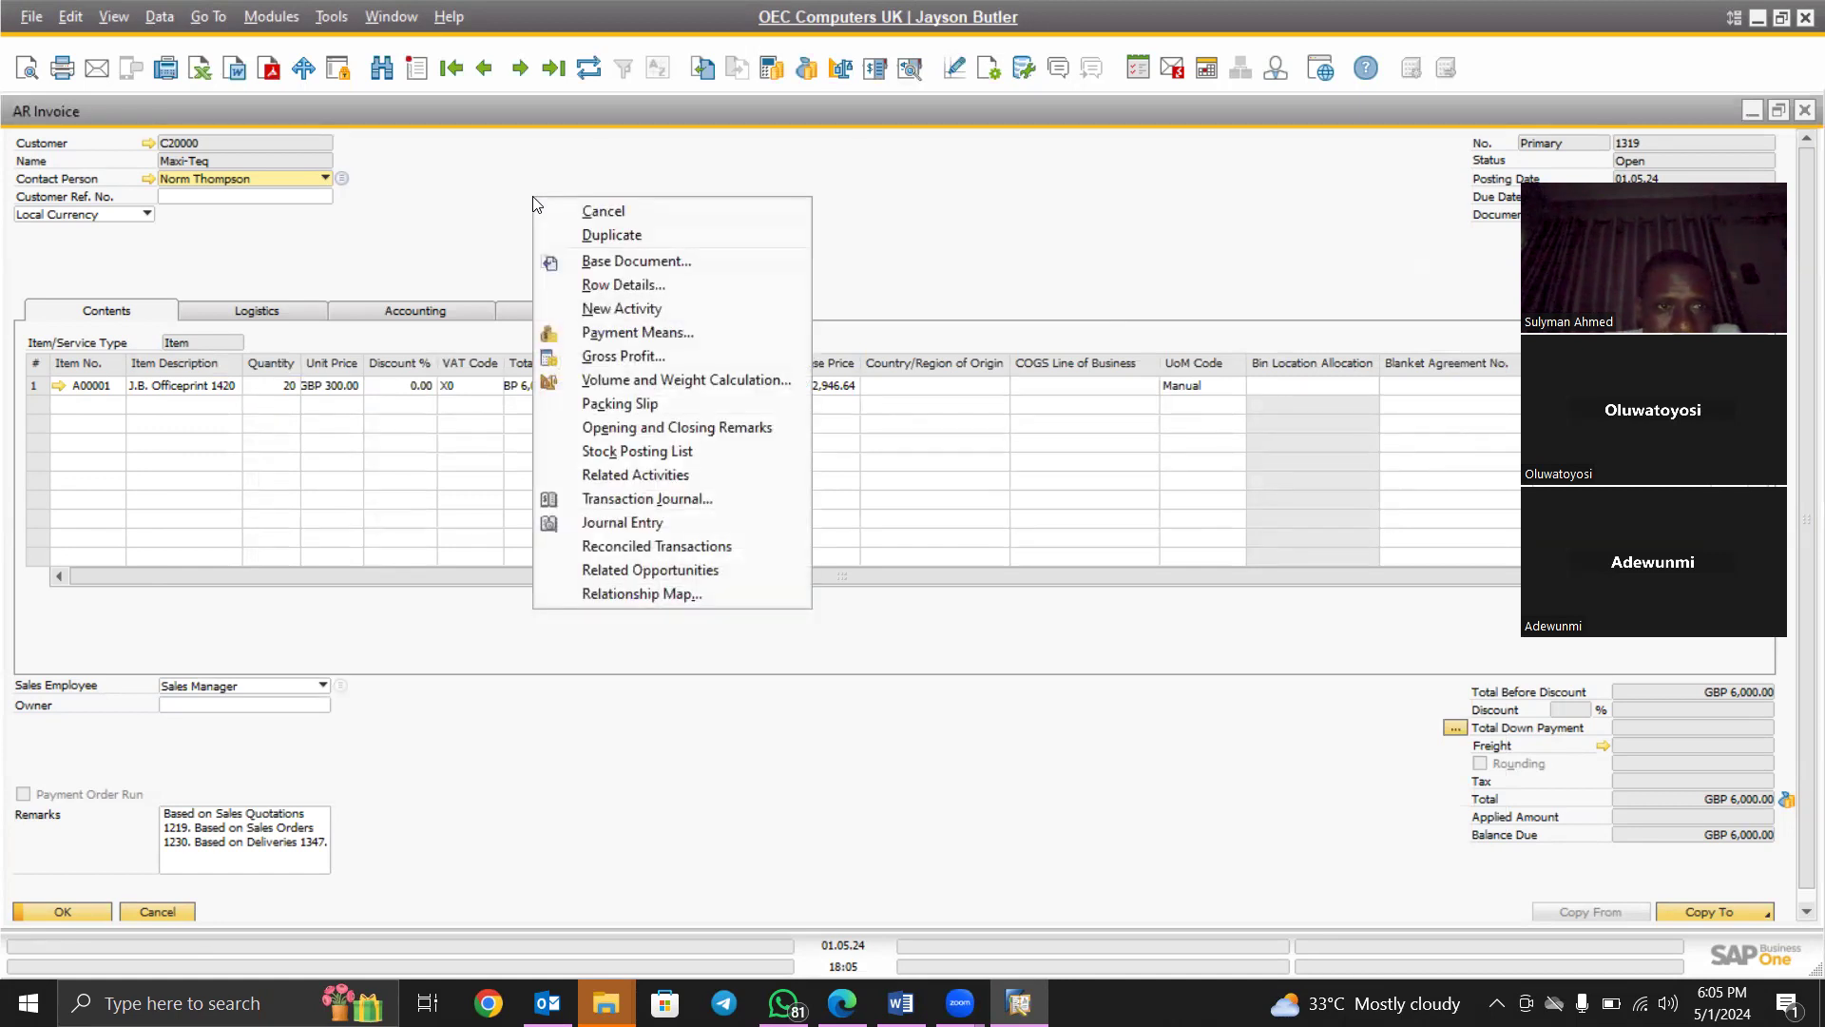
# Open invoice 1319's base Delivery 1347, then that delivery's base Sales Order 1230
pyautogui.click(610, 263)
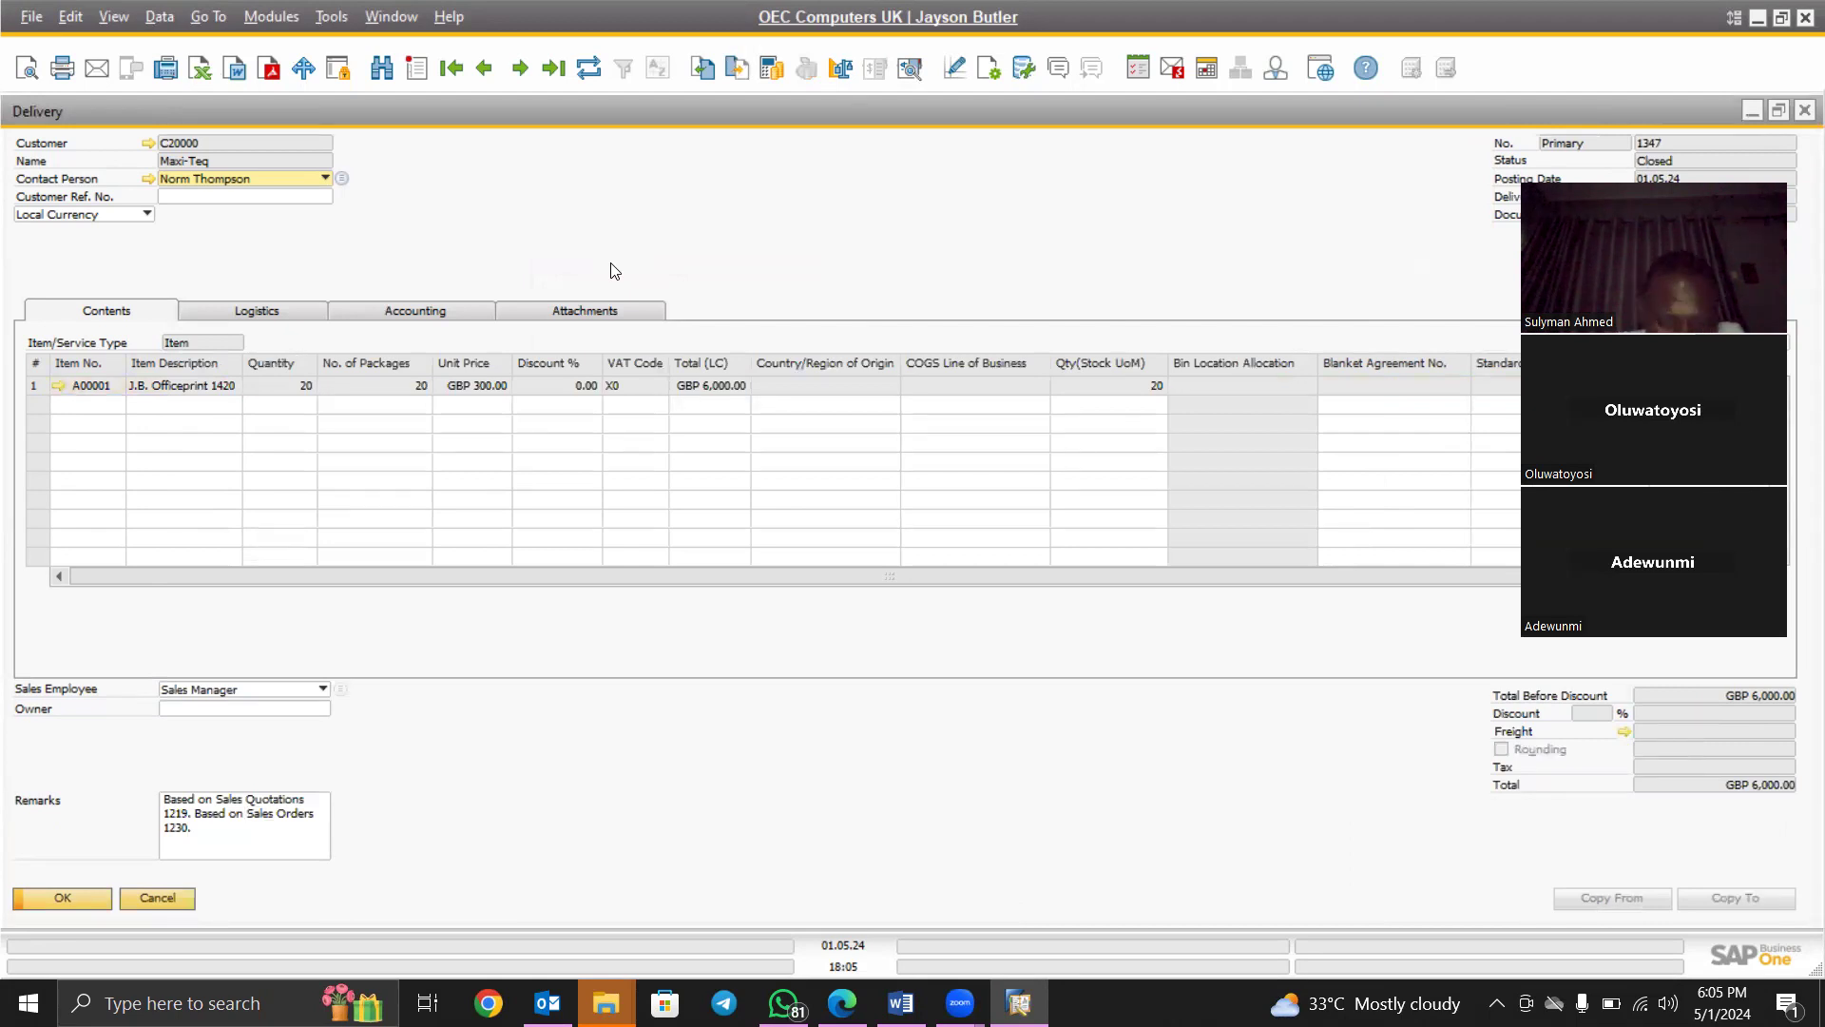
pyautogui.rightClick(615, 272)
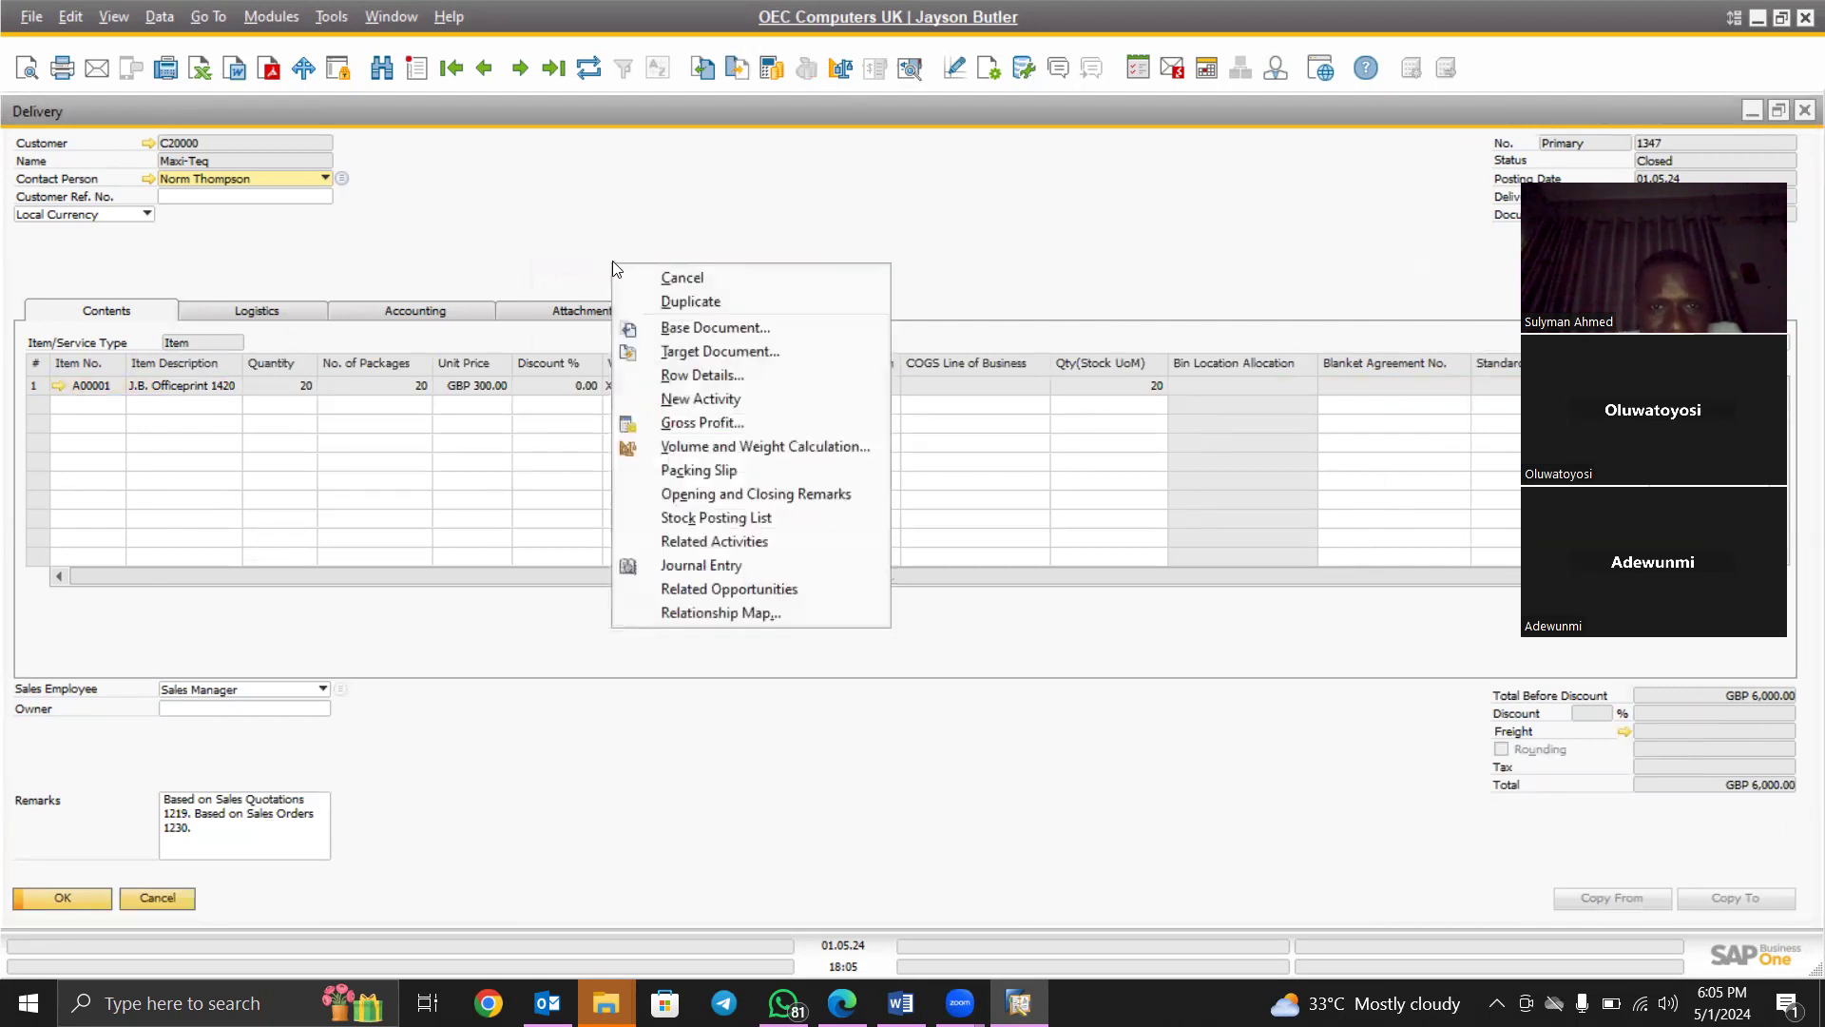
pyautogui.click(684, 327)
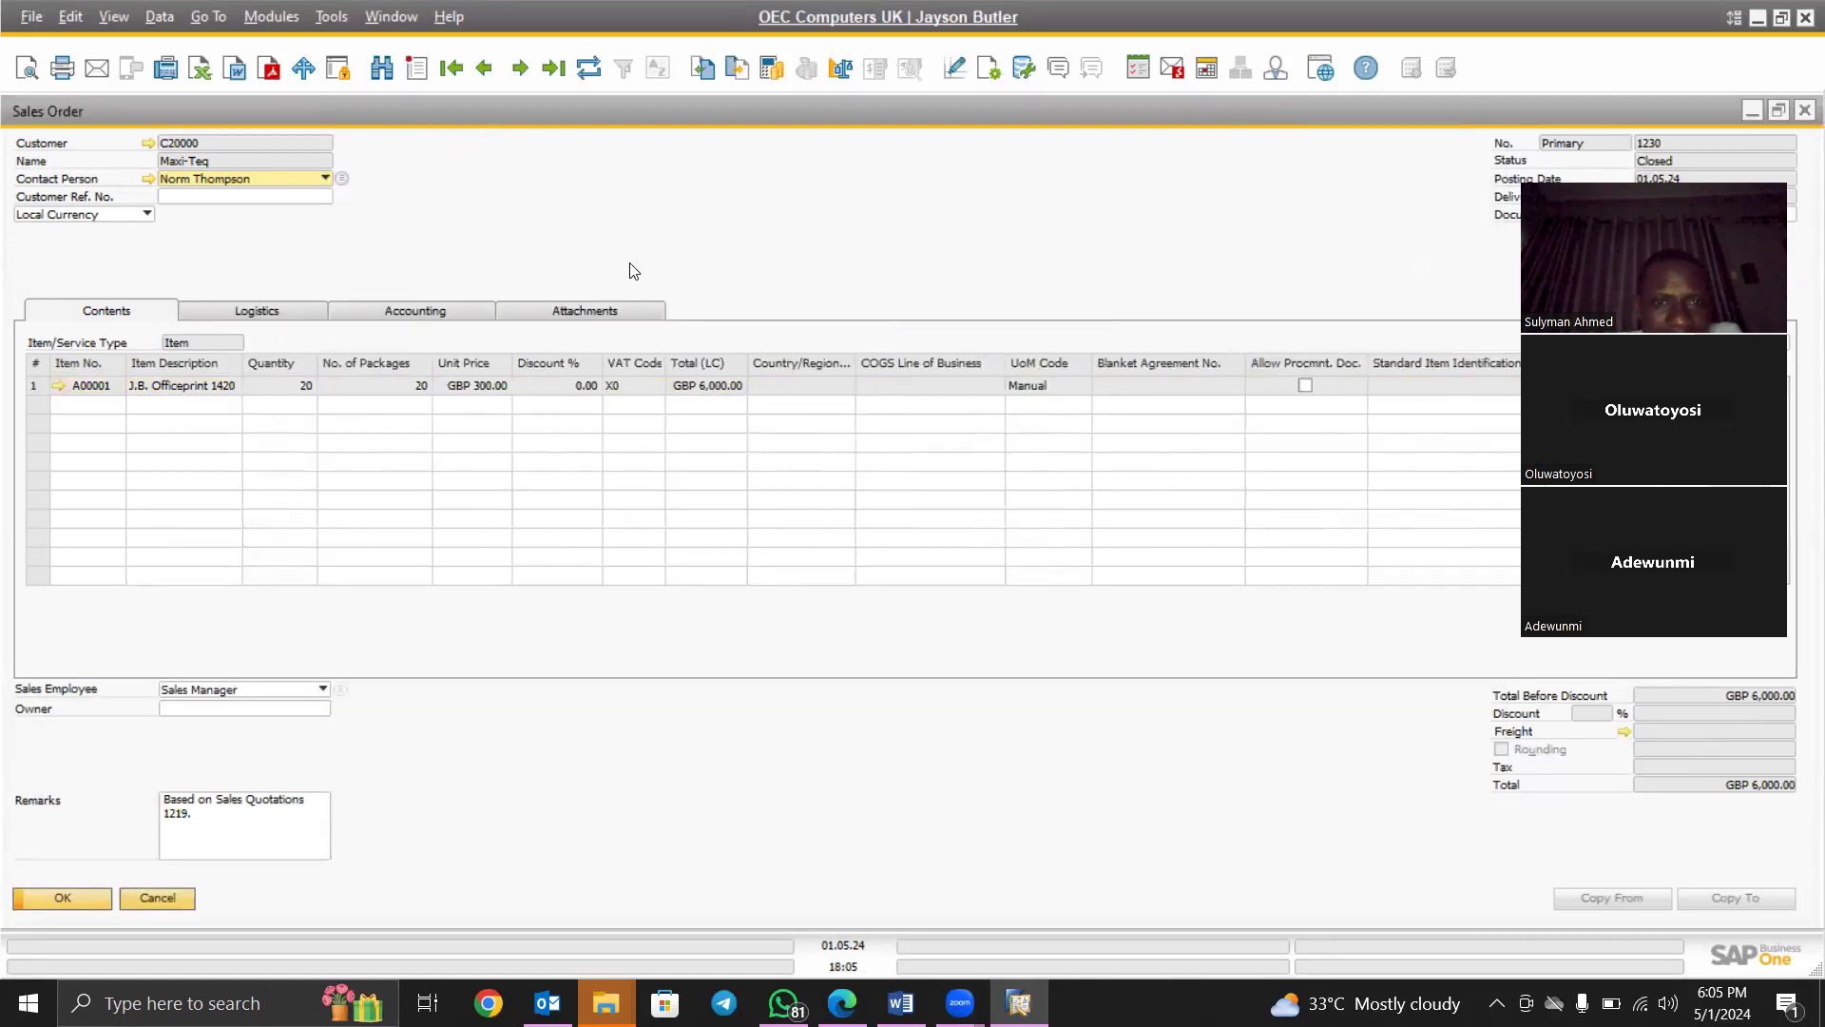
pyautogui.rightClick(594, 239)
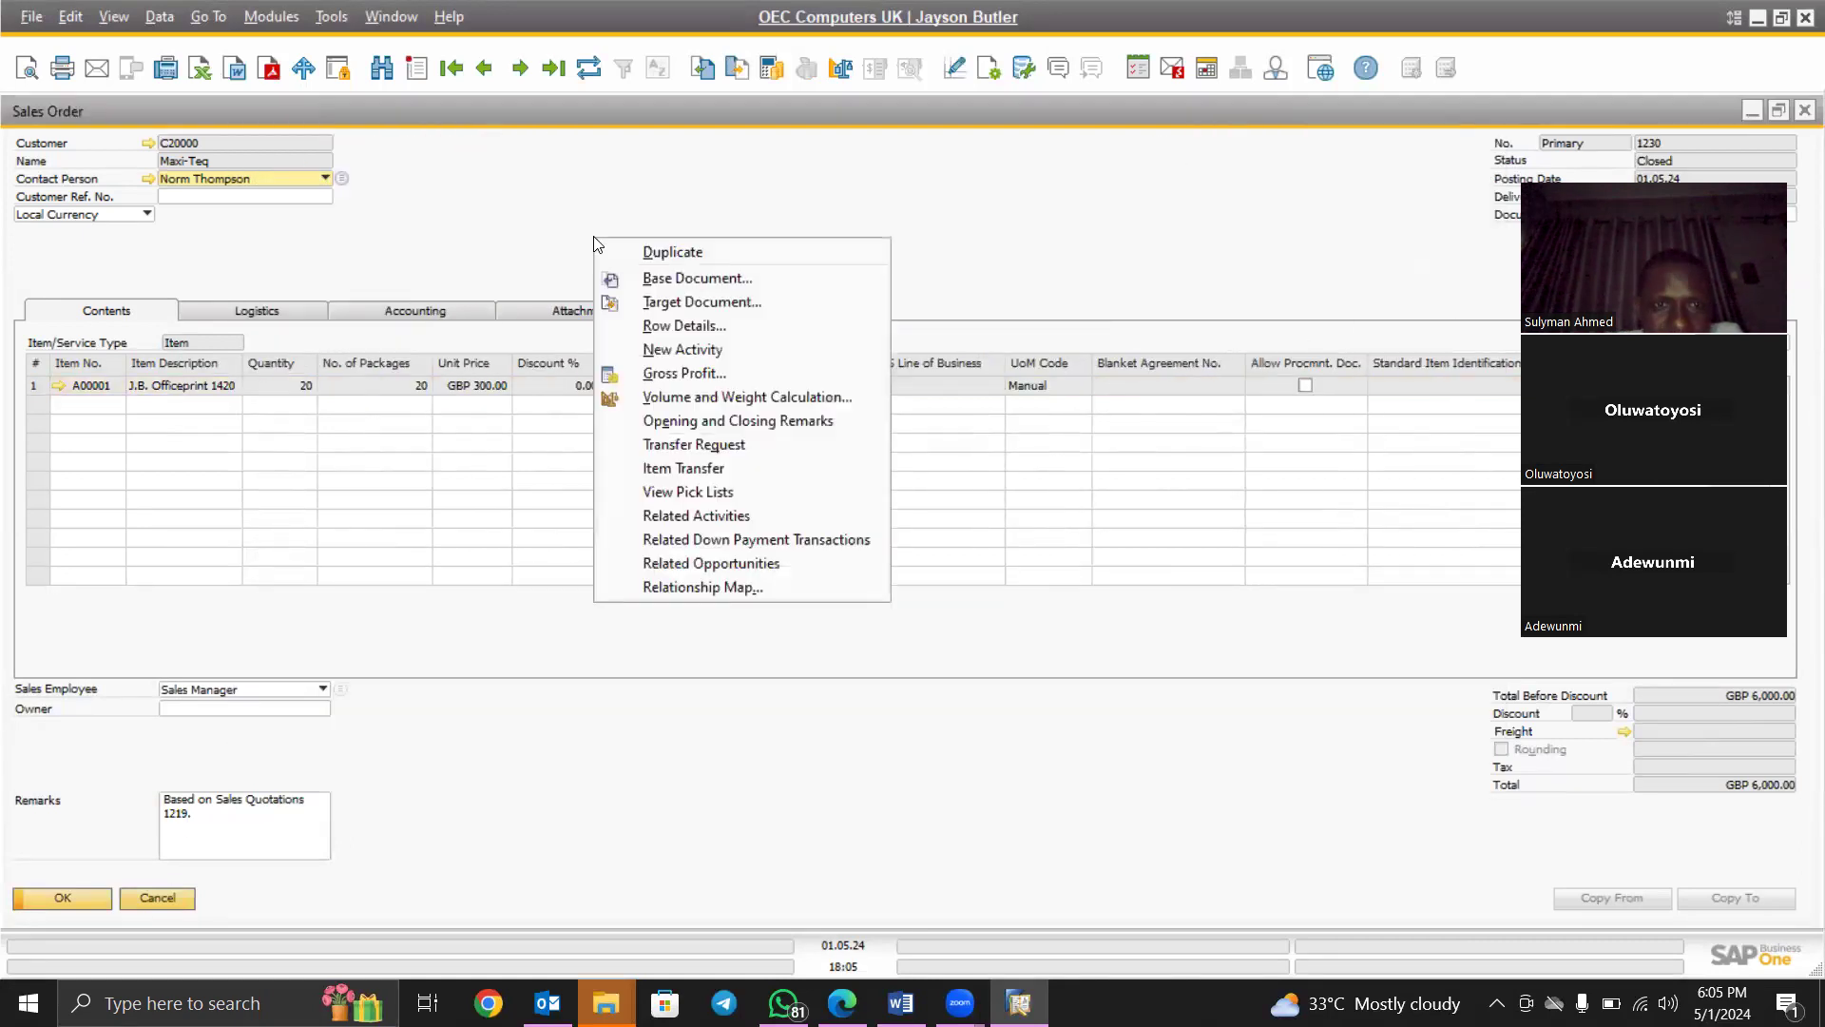
# Open base Sales Quotation 1219 for Maxi-Teq: 20 J.B. Officeprint 1420 units, GBP 6,000.00
pyautogui.click(671, 278)
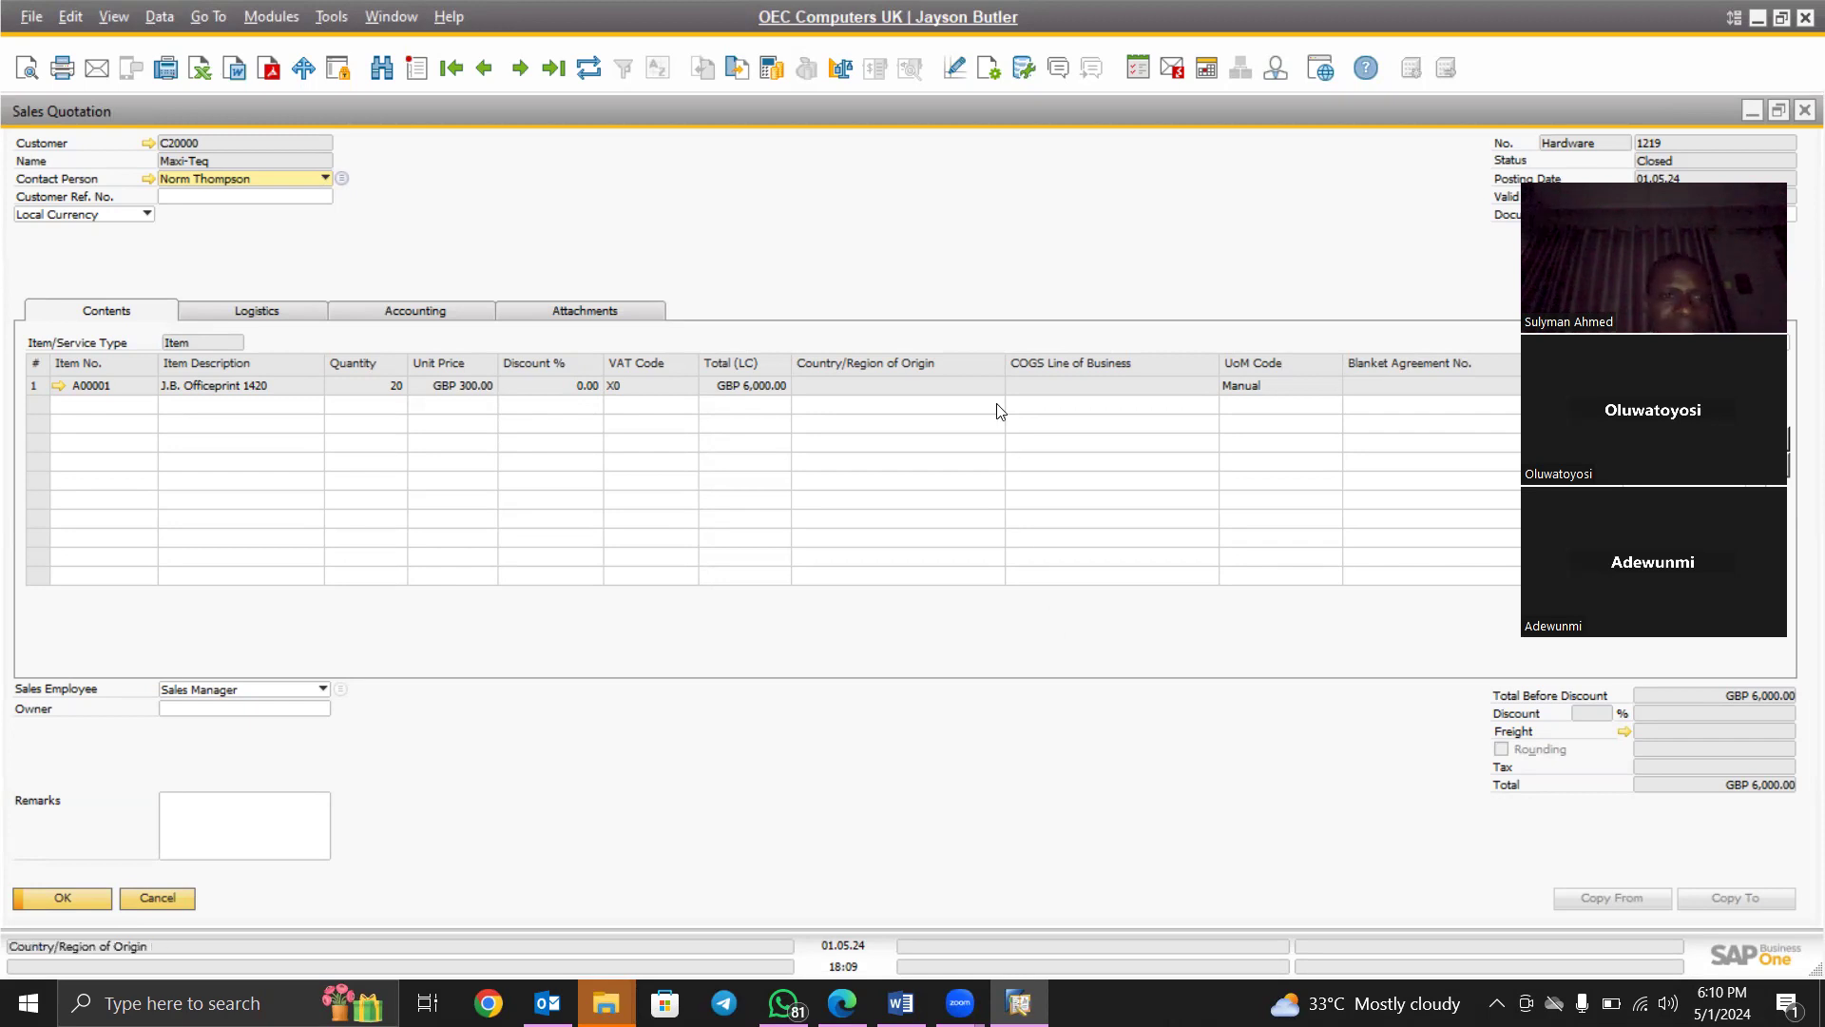
# Start a new AR Invoice for customer C20000 Maxi-Teq, accepting the credit limit warning
pyautogui.click(266, 19)
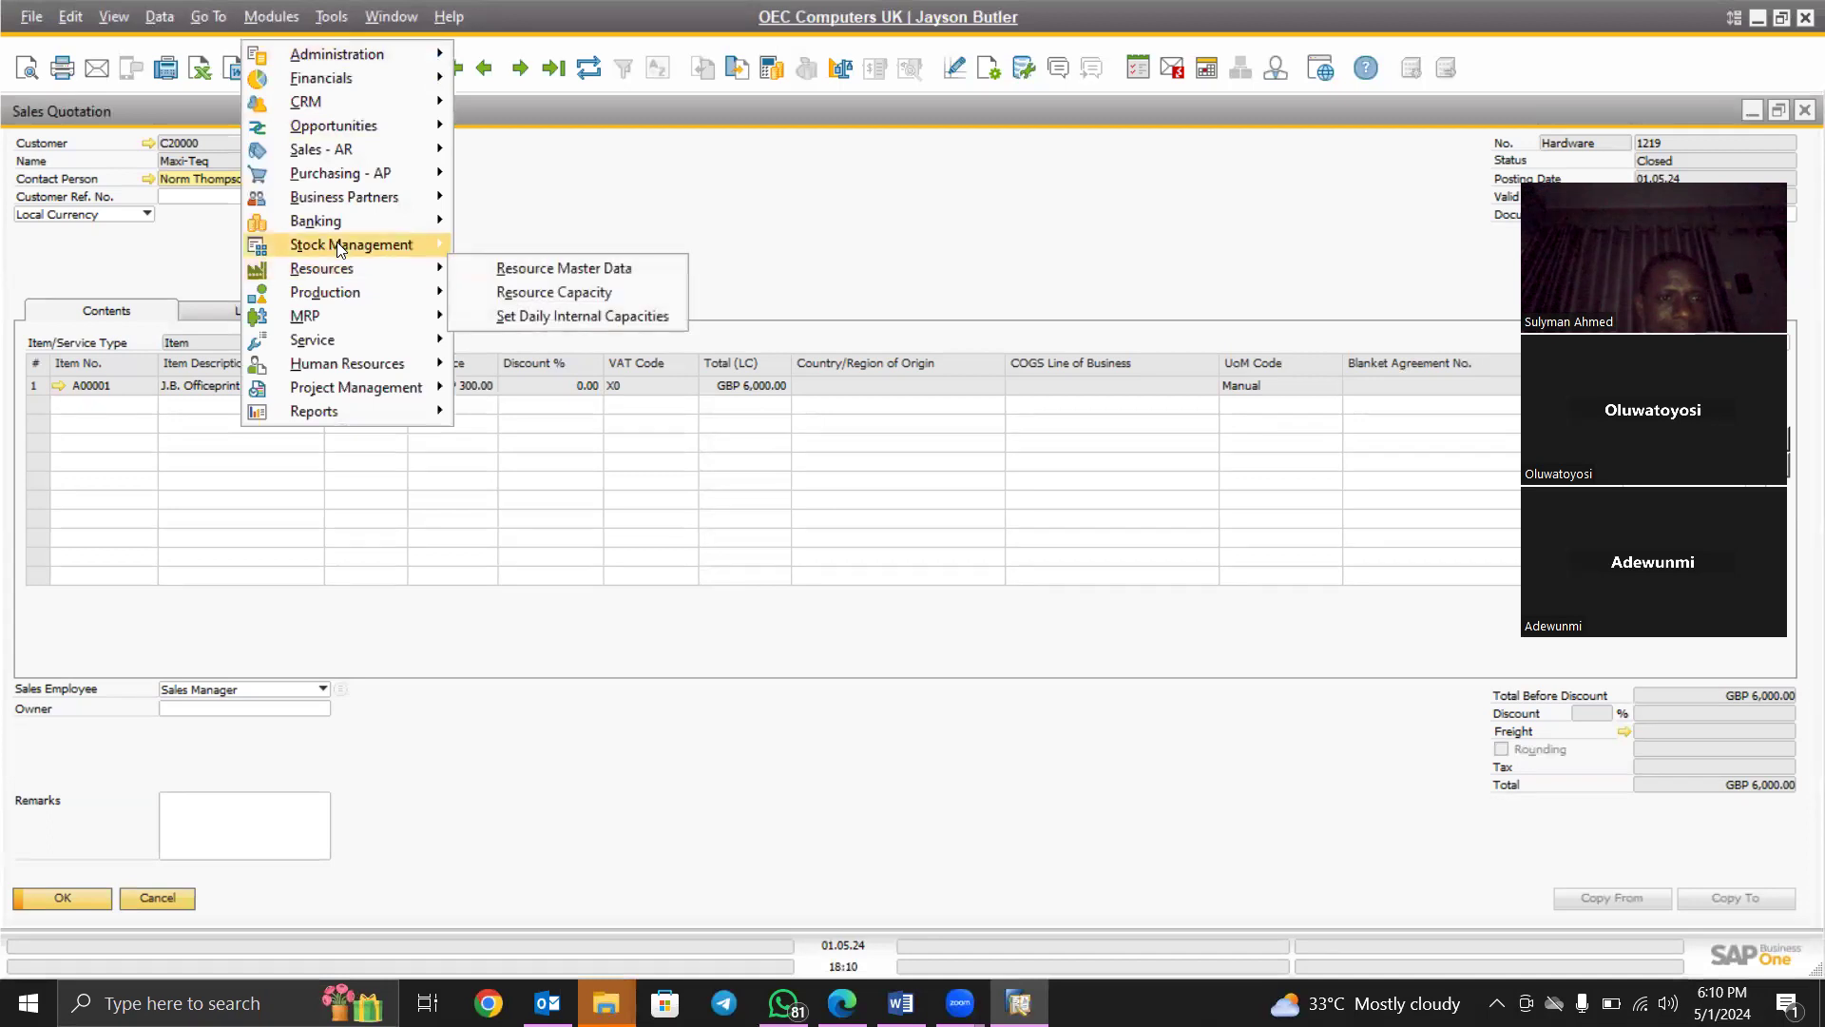
pyautogui.moveTo(337, 151)
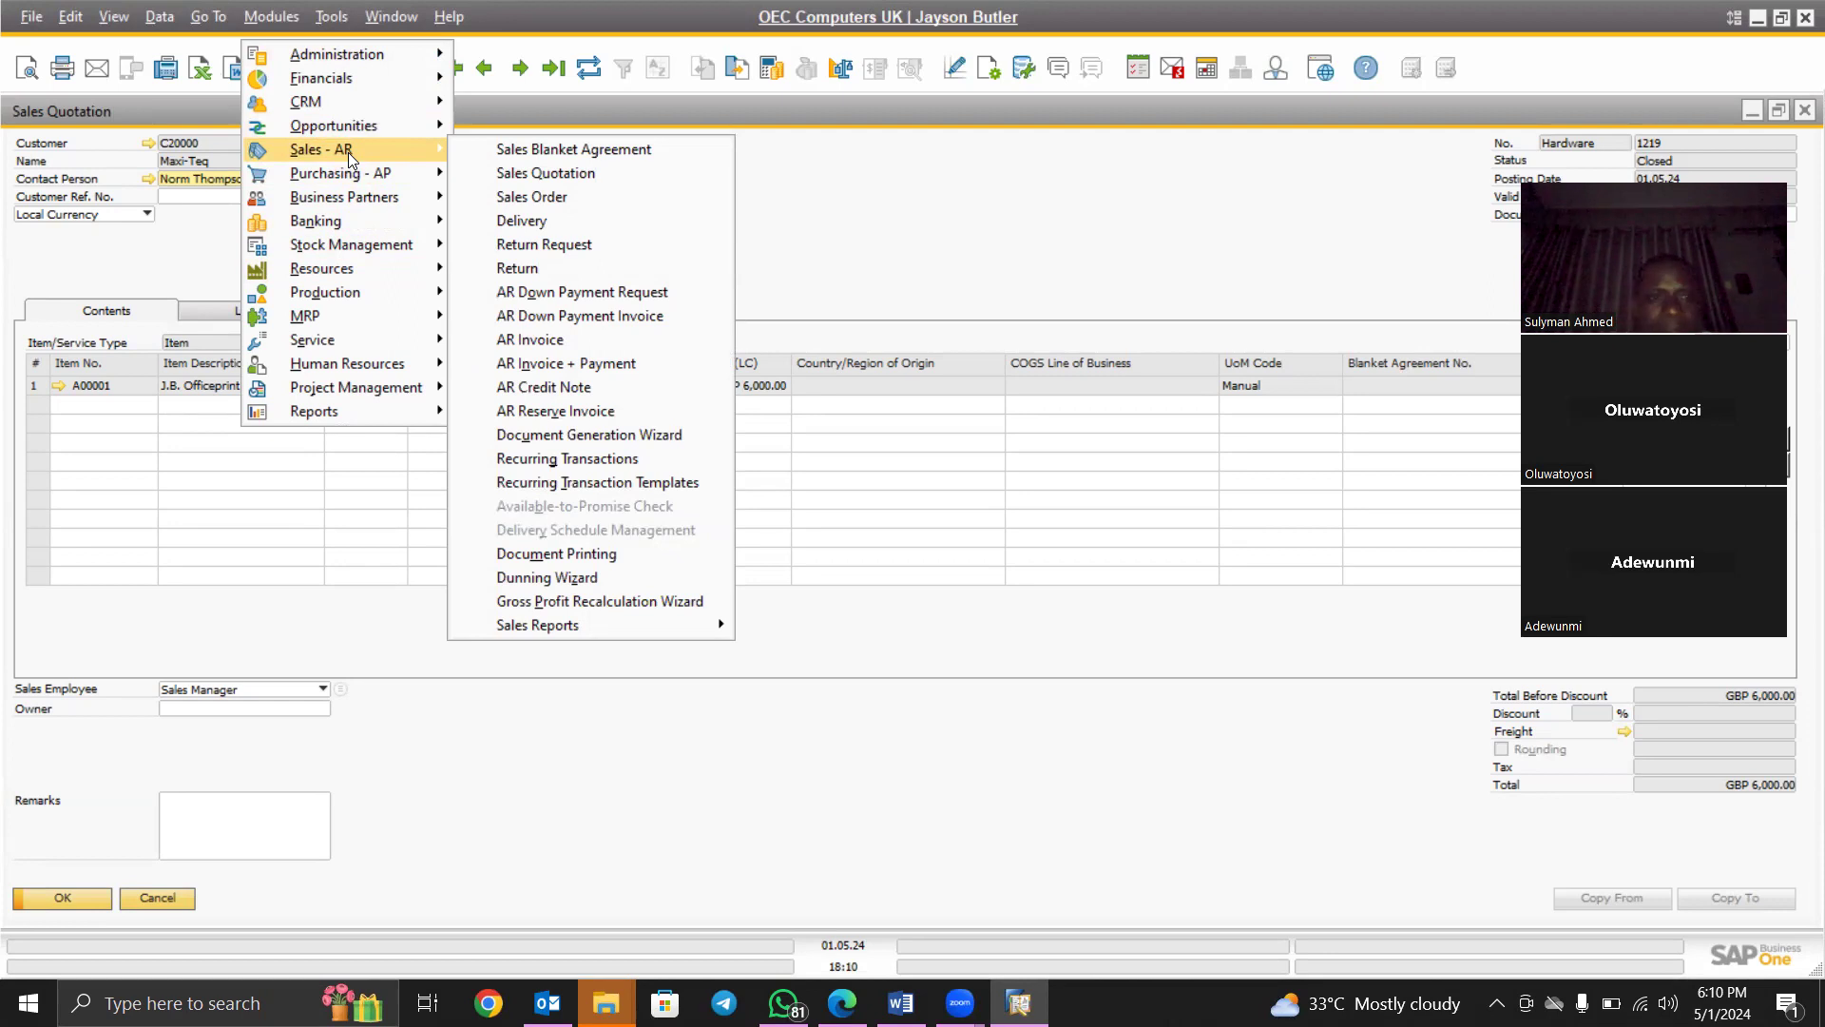
pyautogui.click(531, 346)
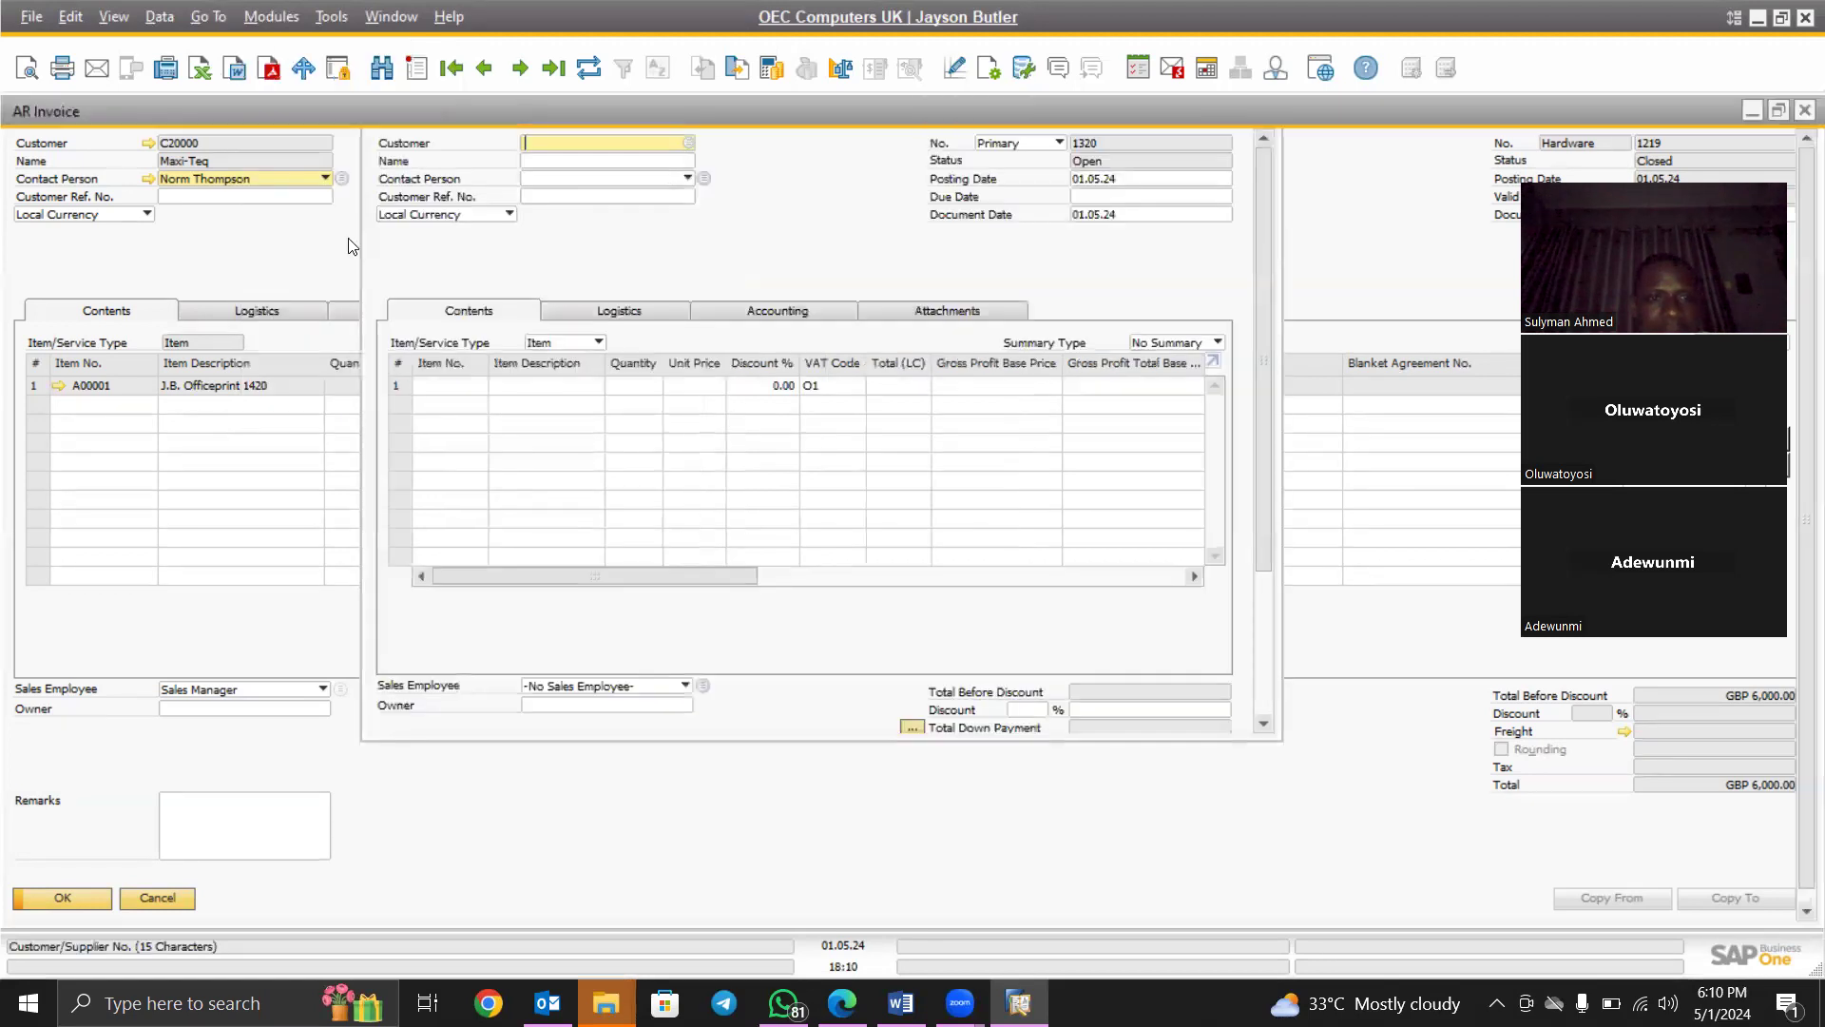
pyautogui.press('Tab')
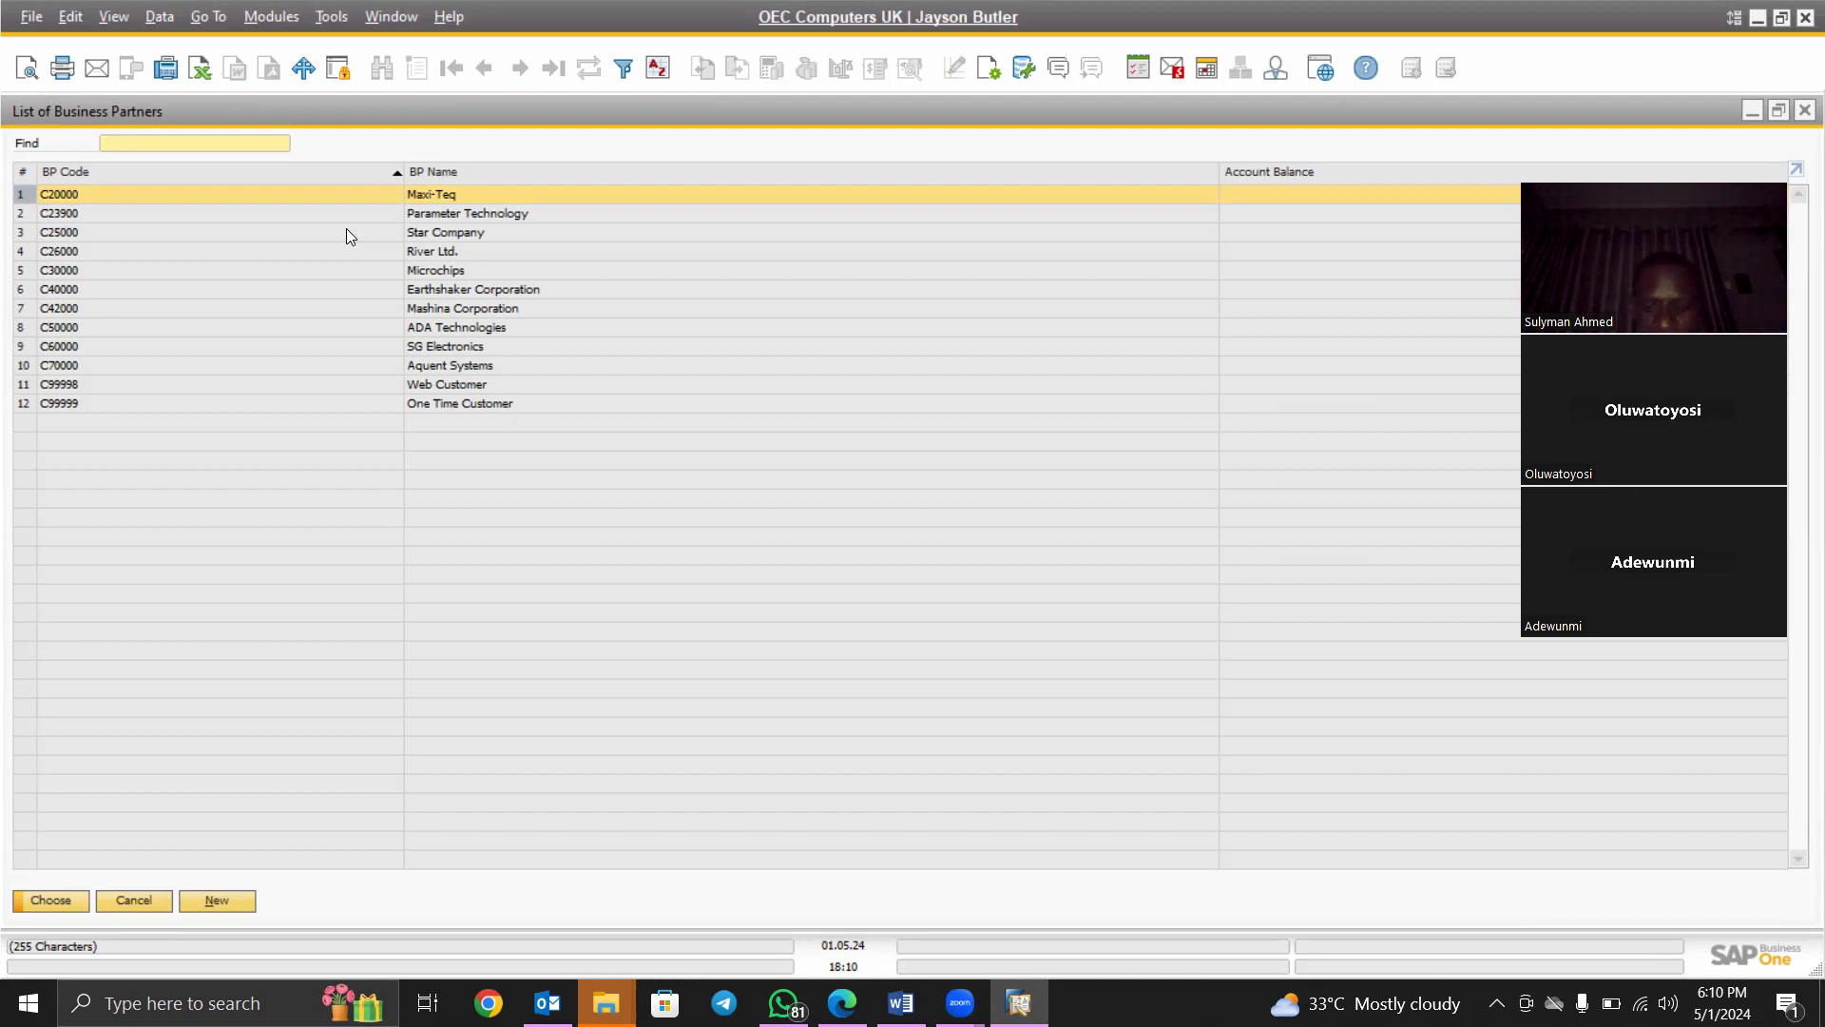
pyautogui.press('Return')
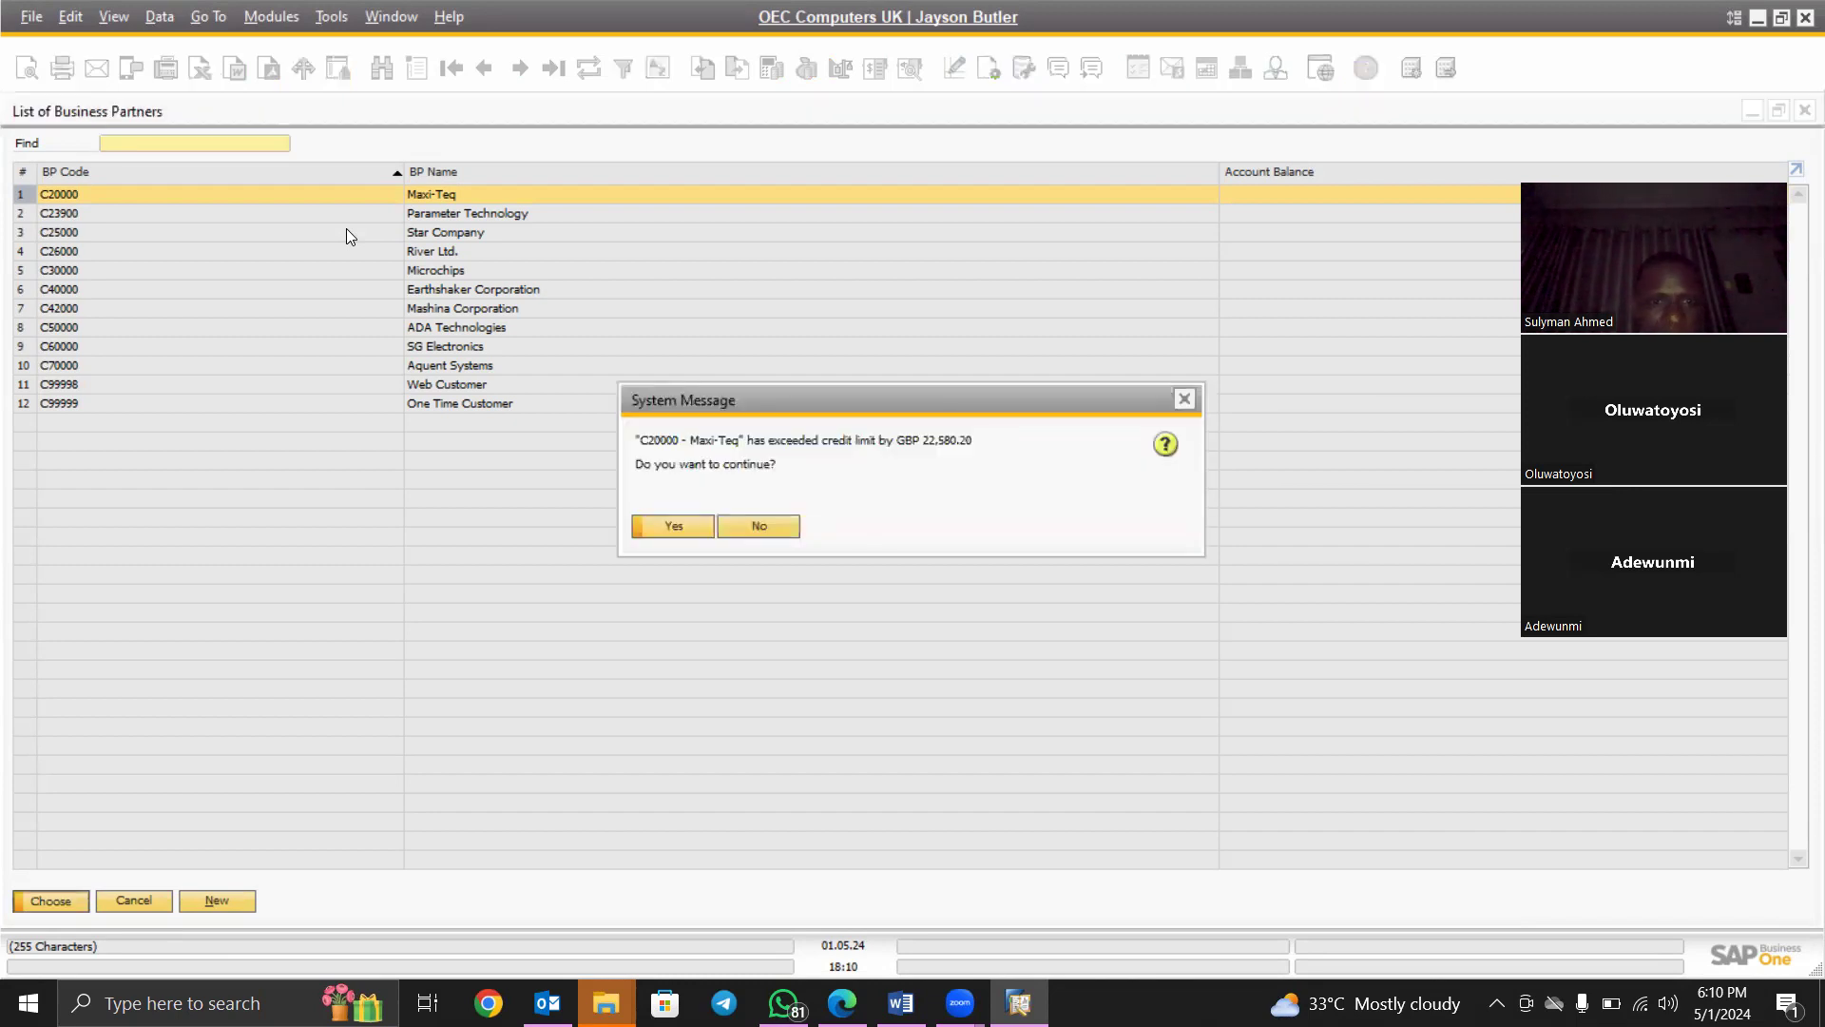
pyautogui.click(672, 526)
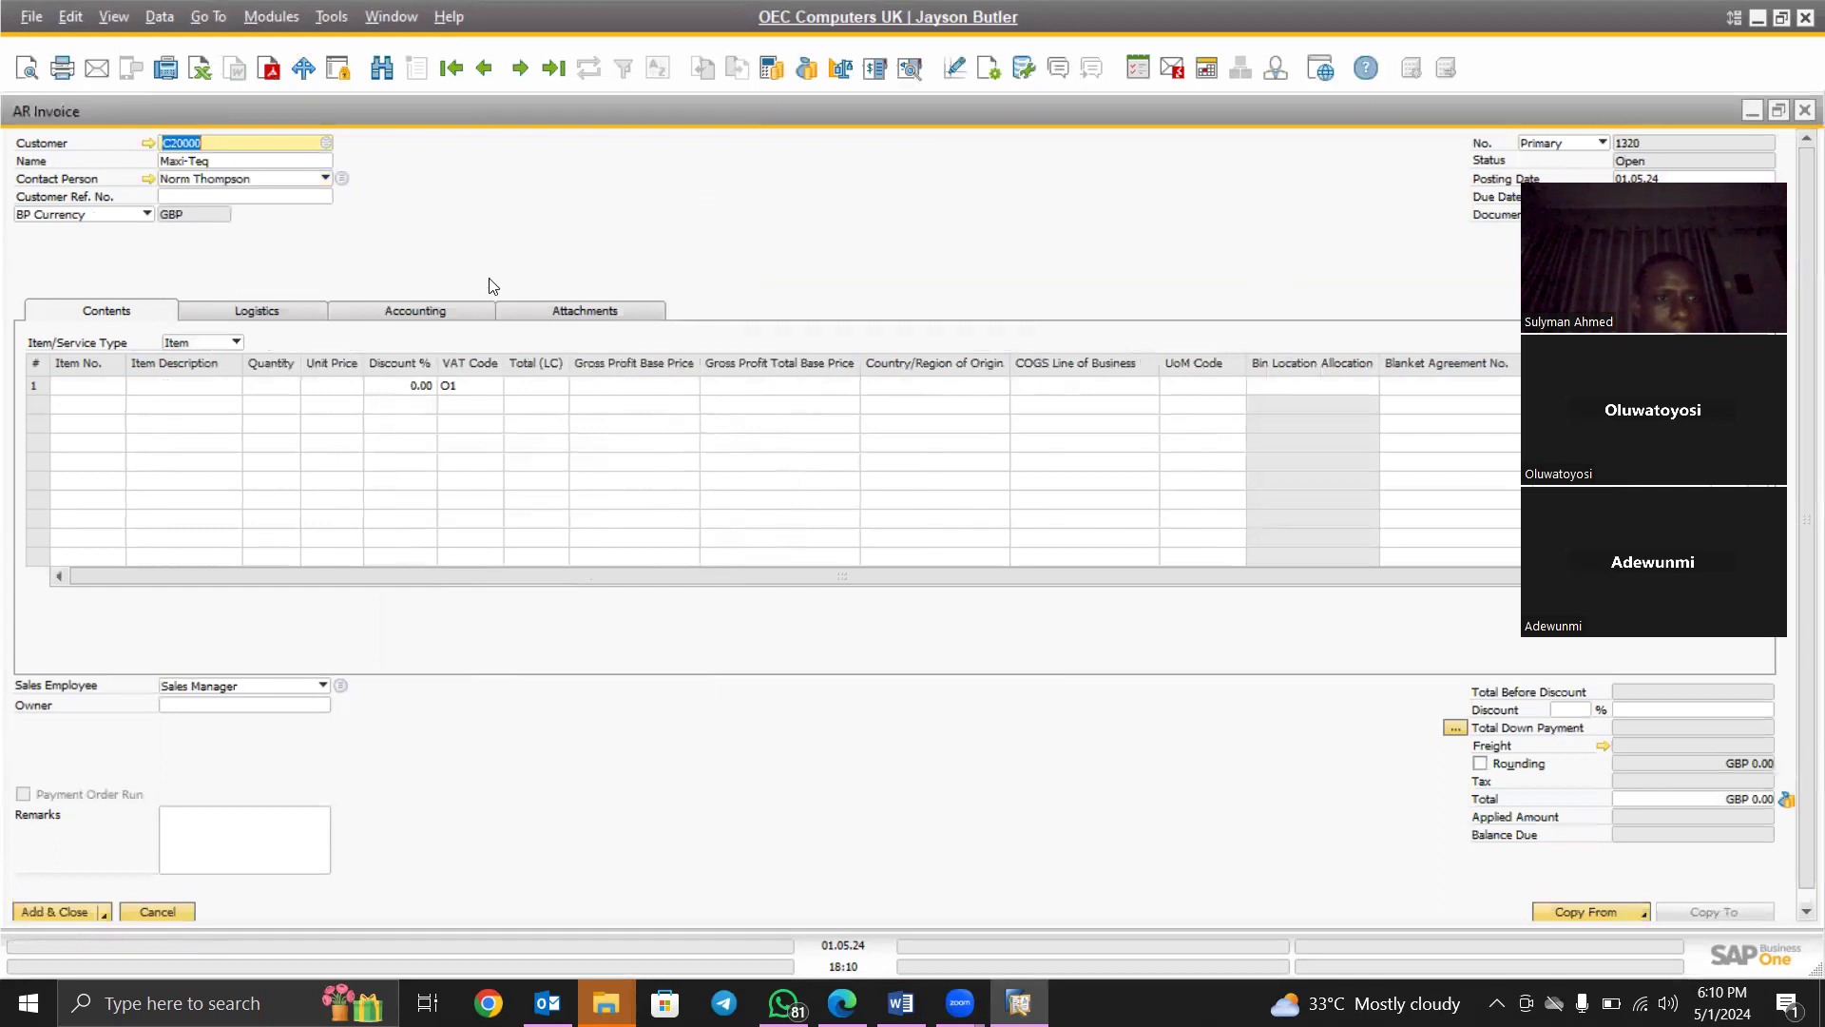
# Add item C00008 Monitor 19' TFT to the invoice with quantity 200
pyautogui.click(100, 389)
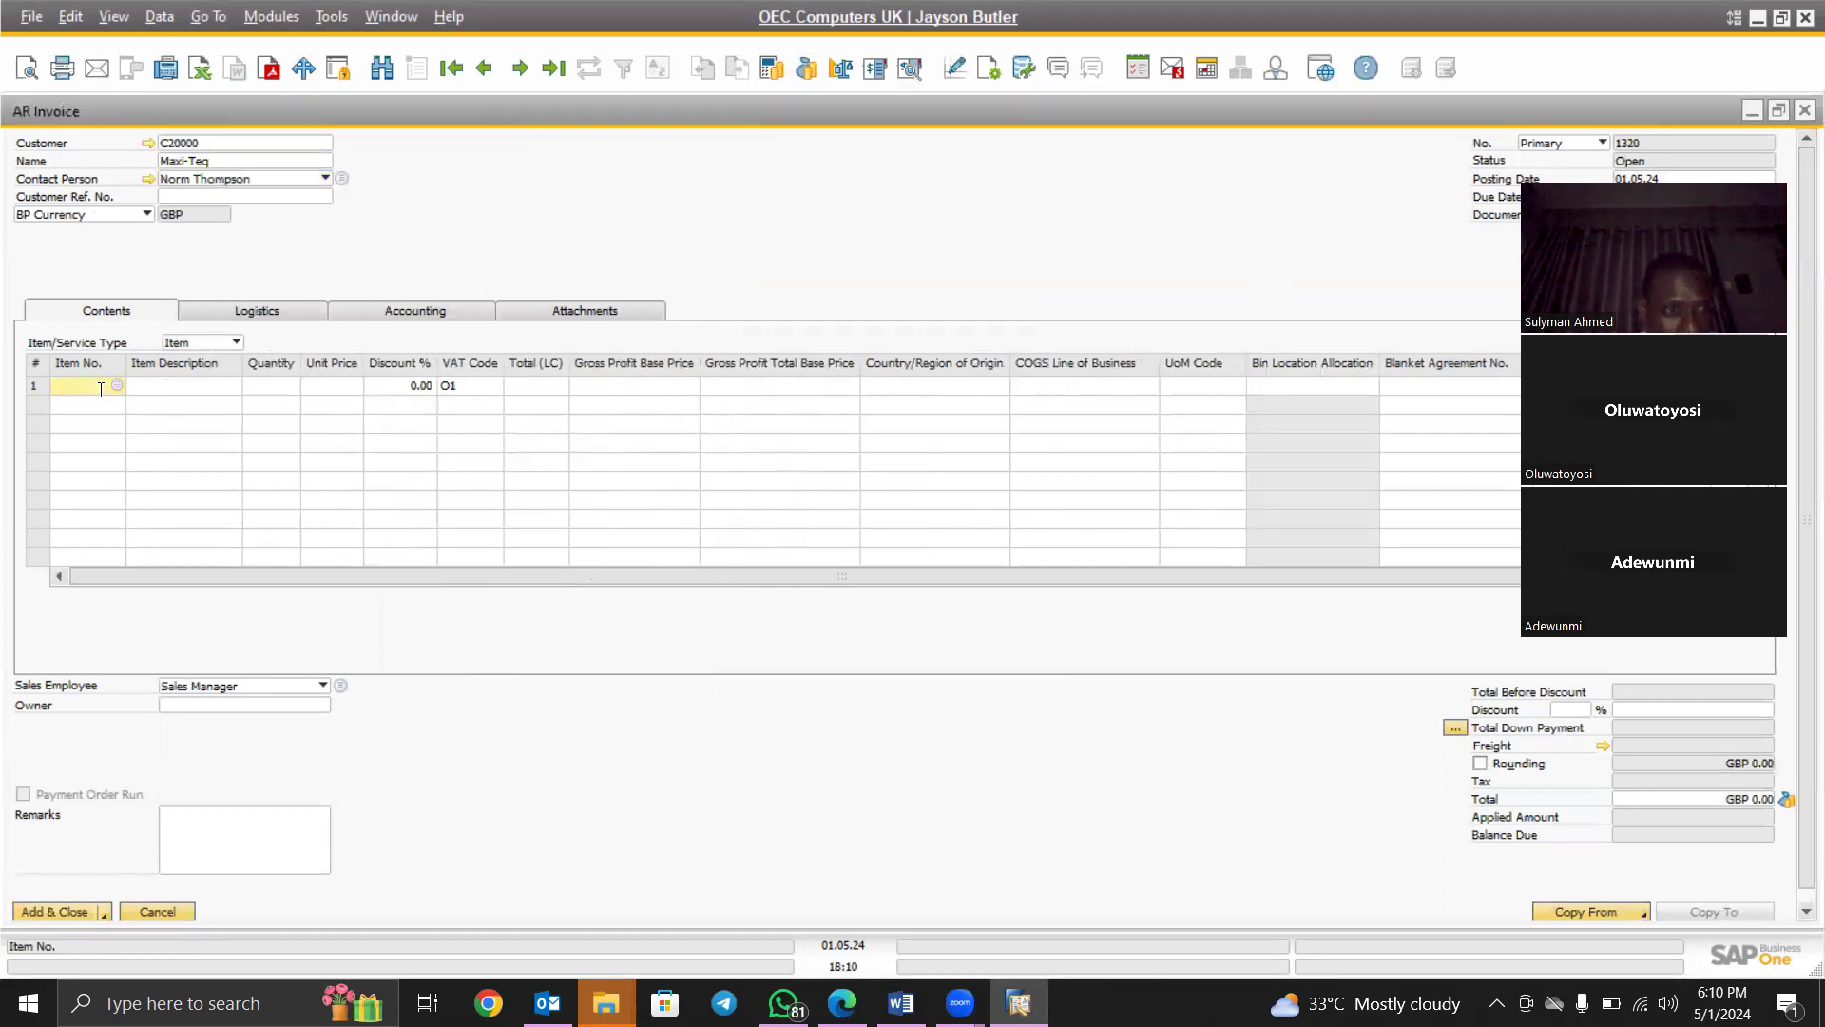
pyautogui.press('Tab')
pyautogui.click(486, 460)
pyautogui.press('Return')
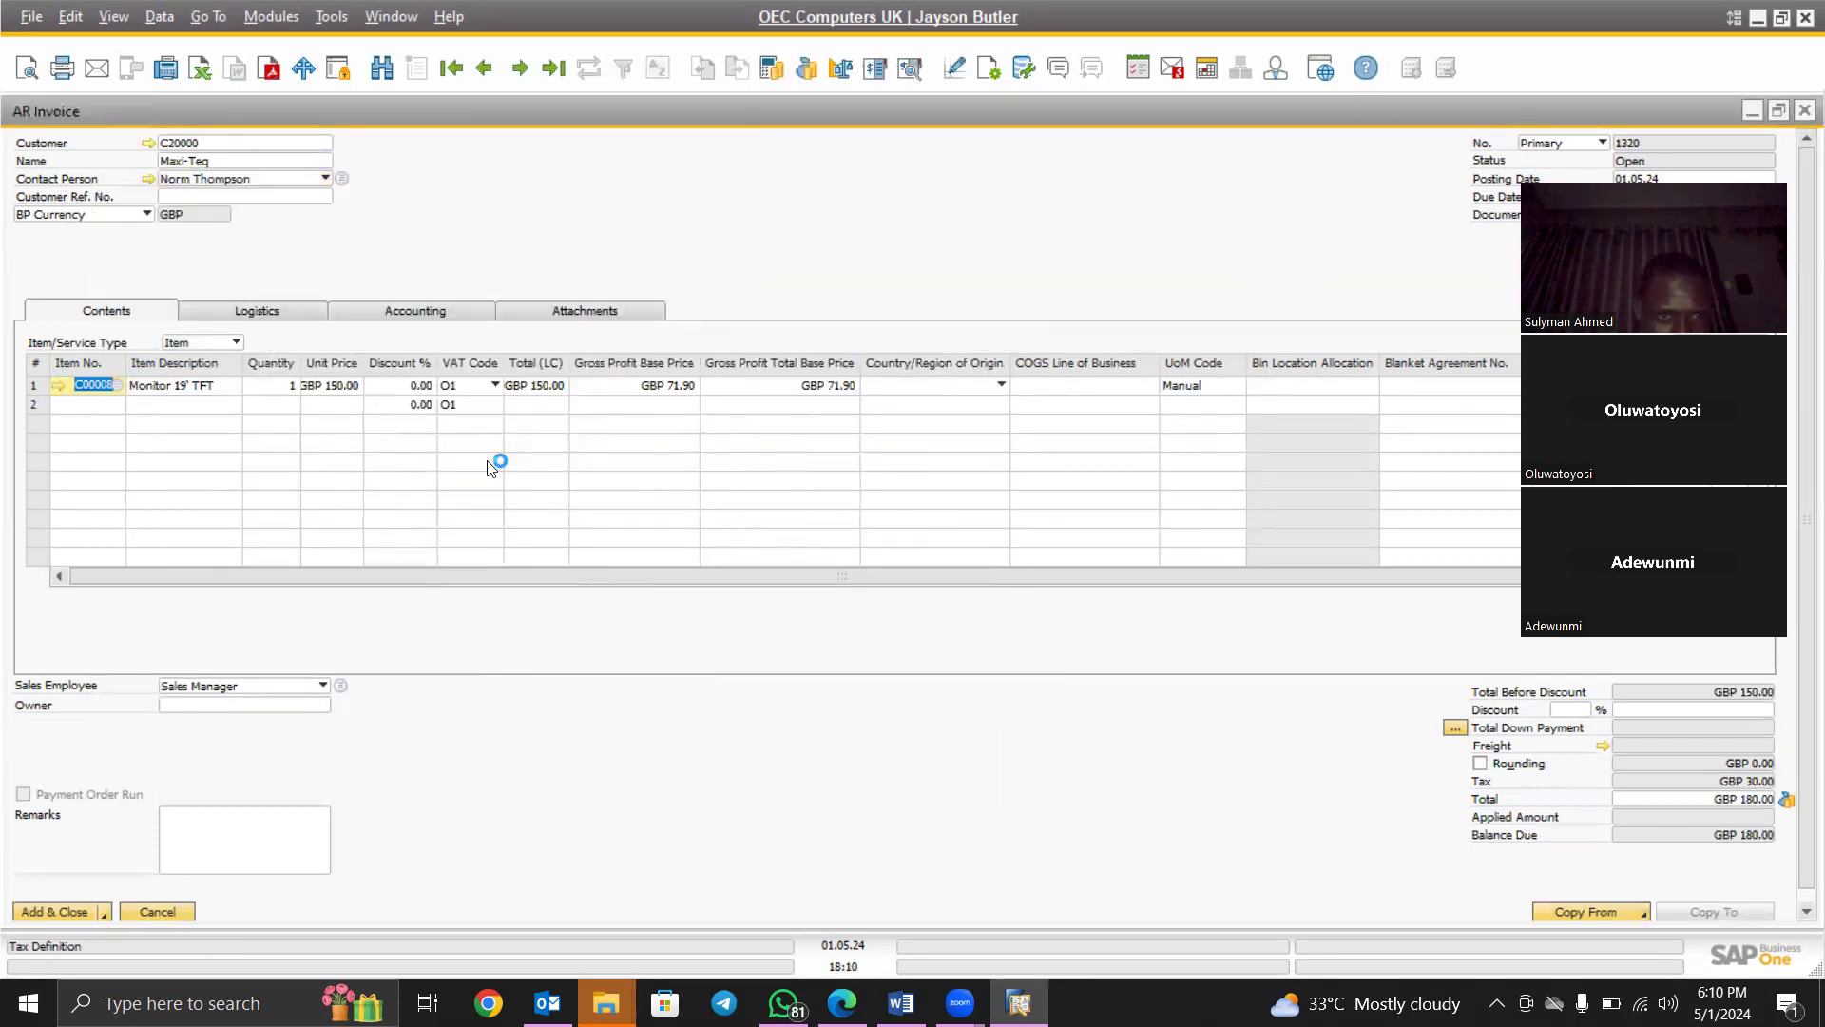
pyautogui.click(272, 387)
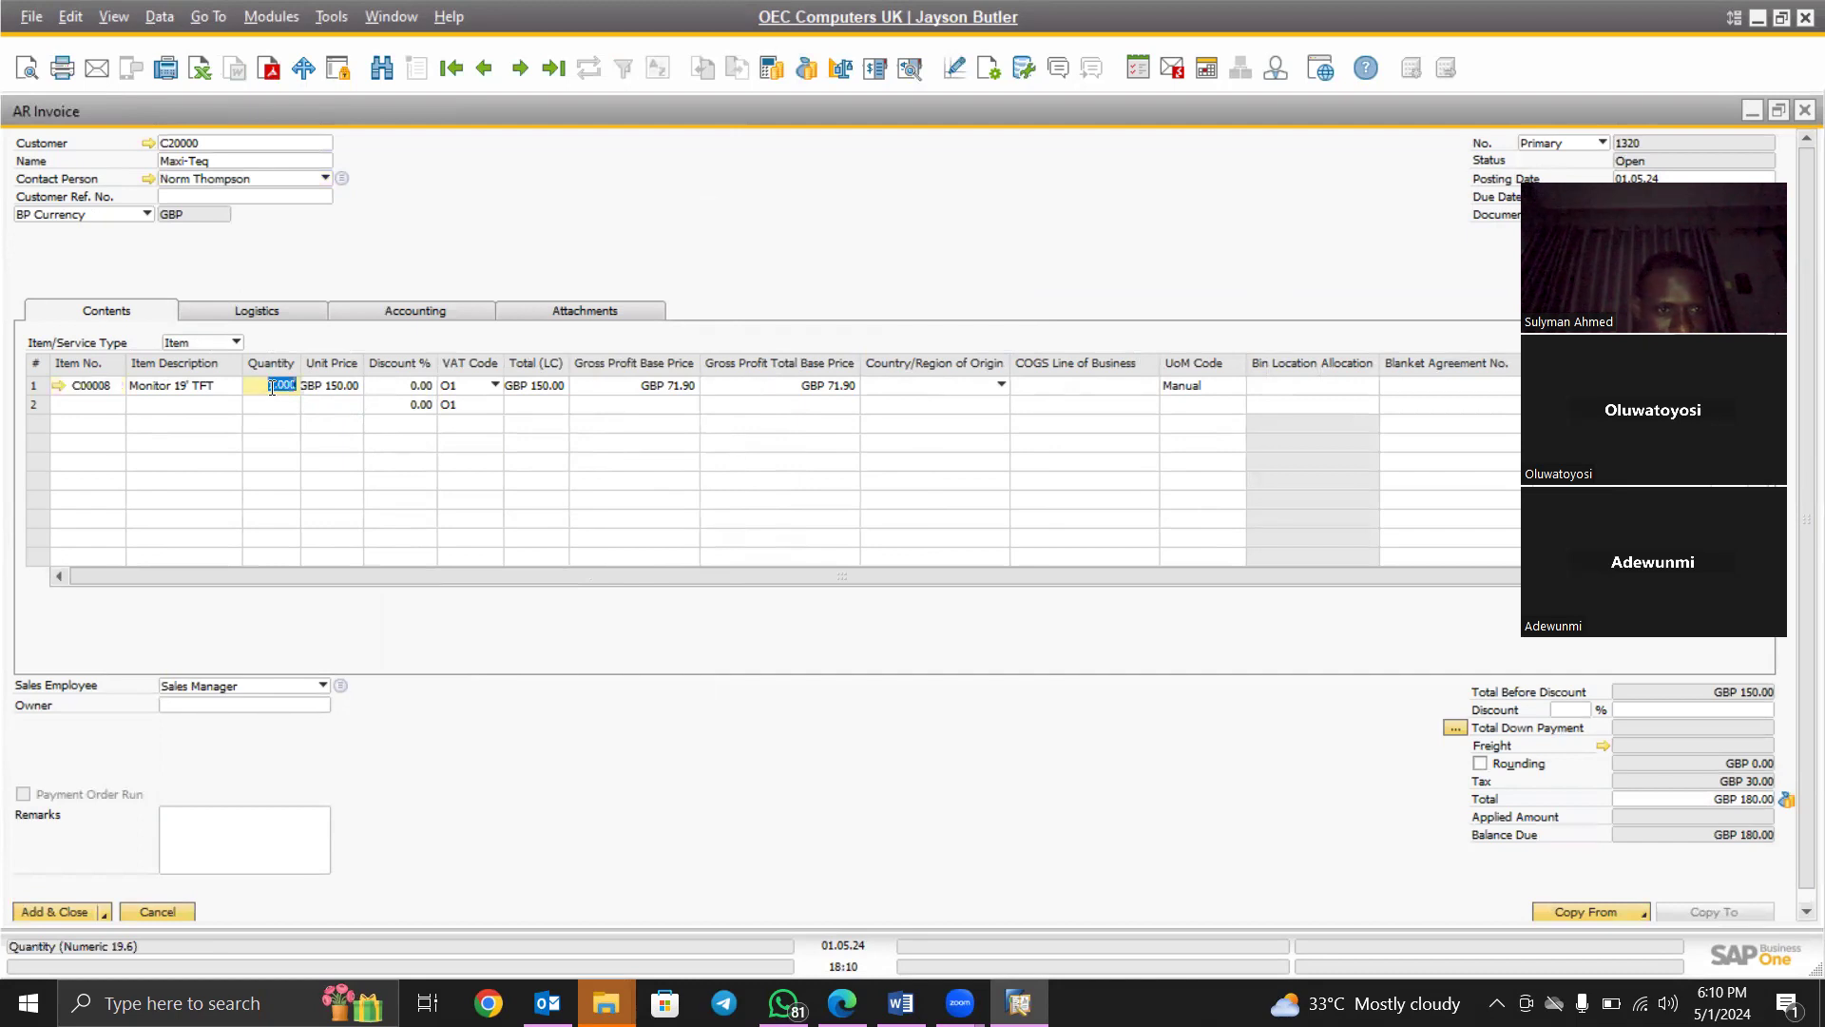
pyautogui.write('200')
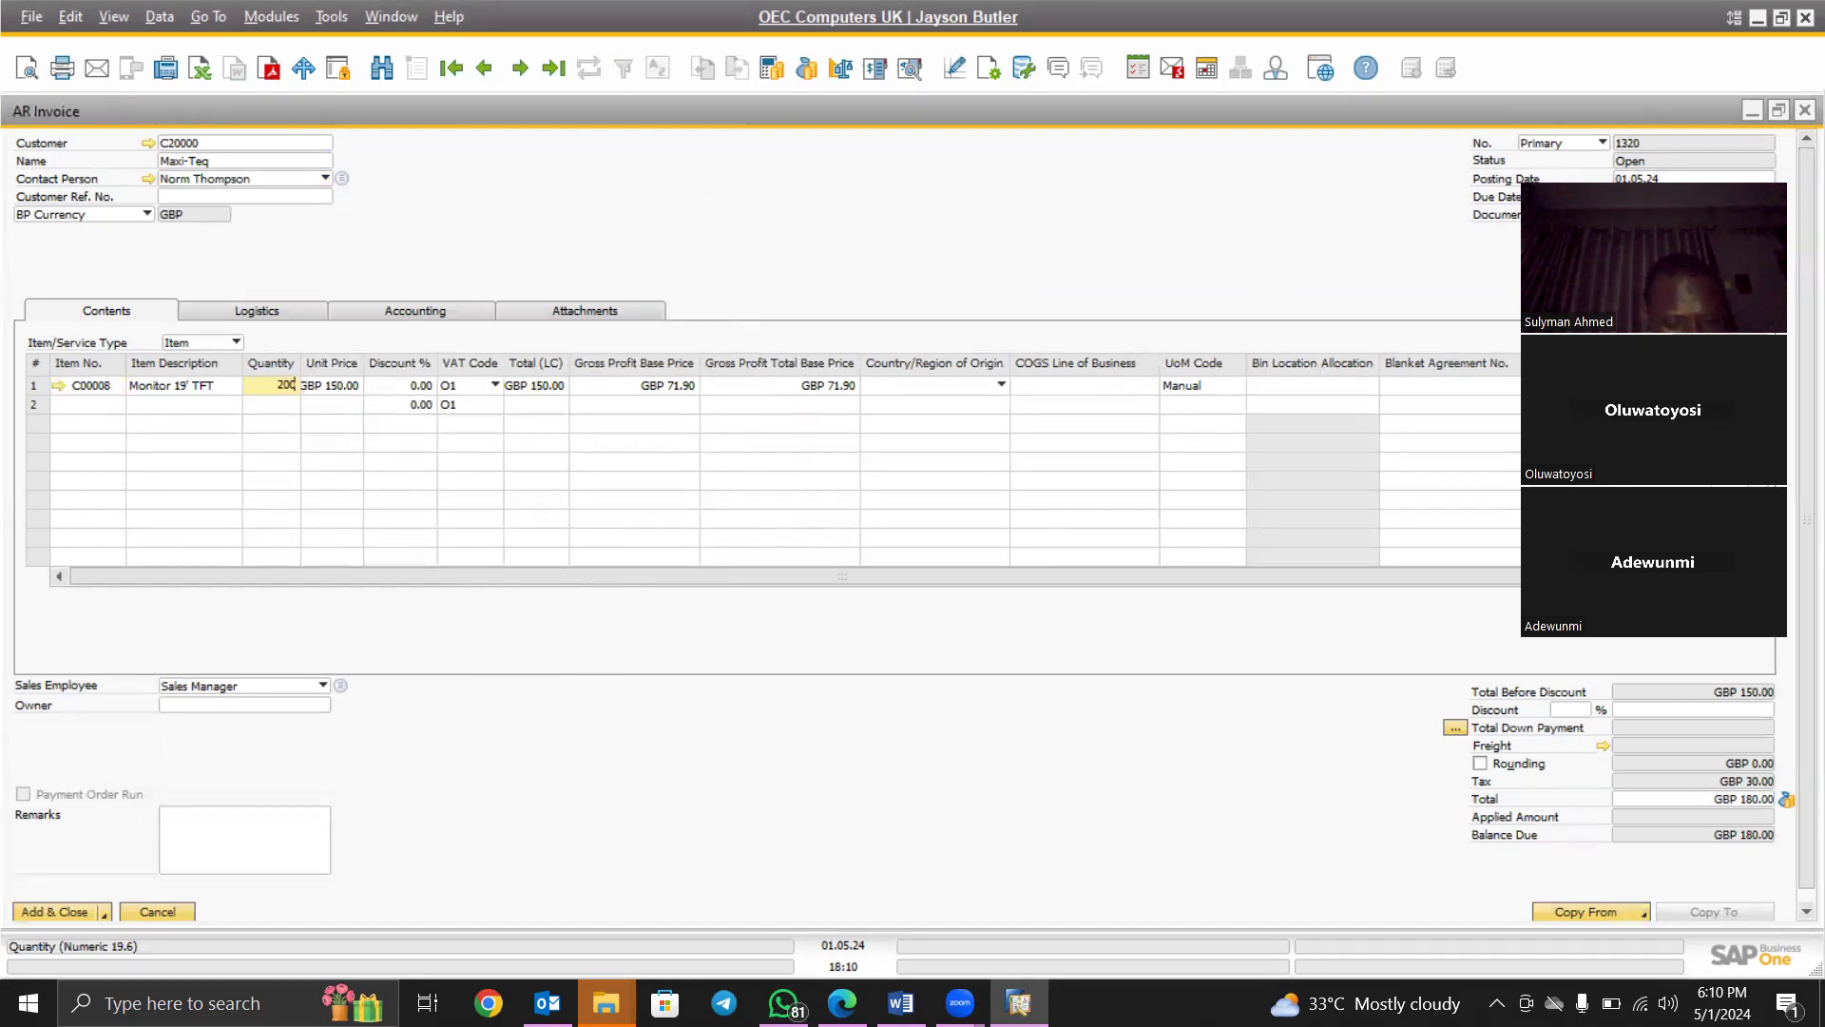
pyautogui.press('Tab')
pyautogui.press('Tab')
pyautogui.press('Tab')
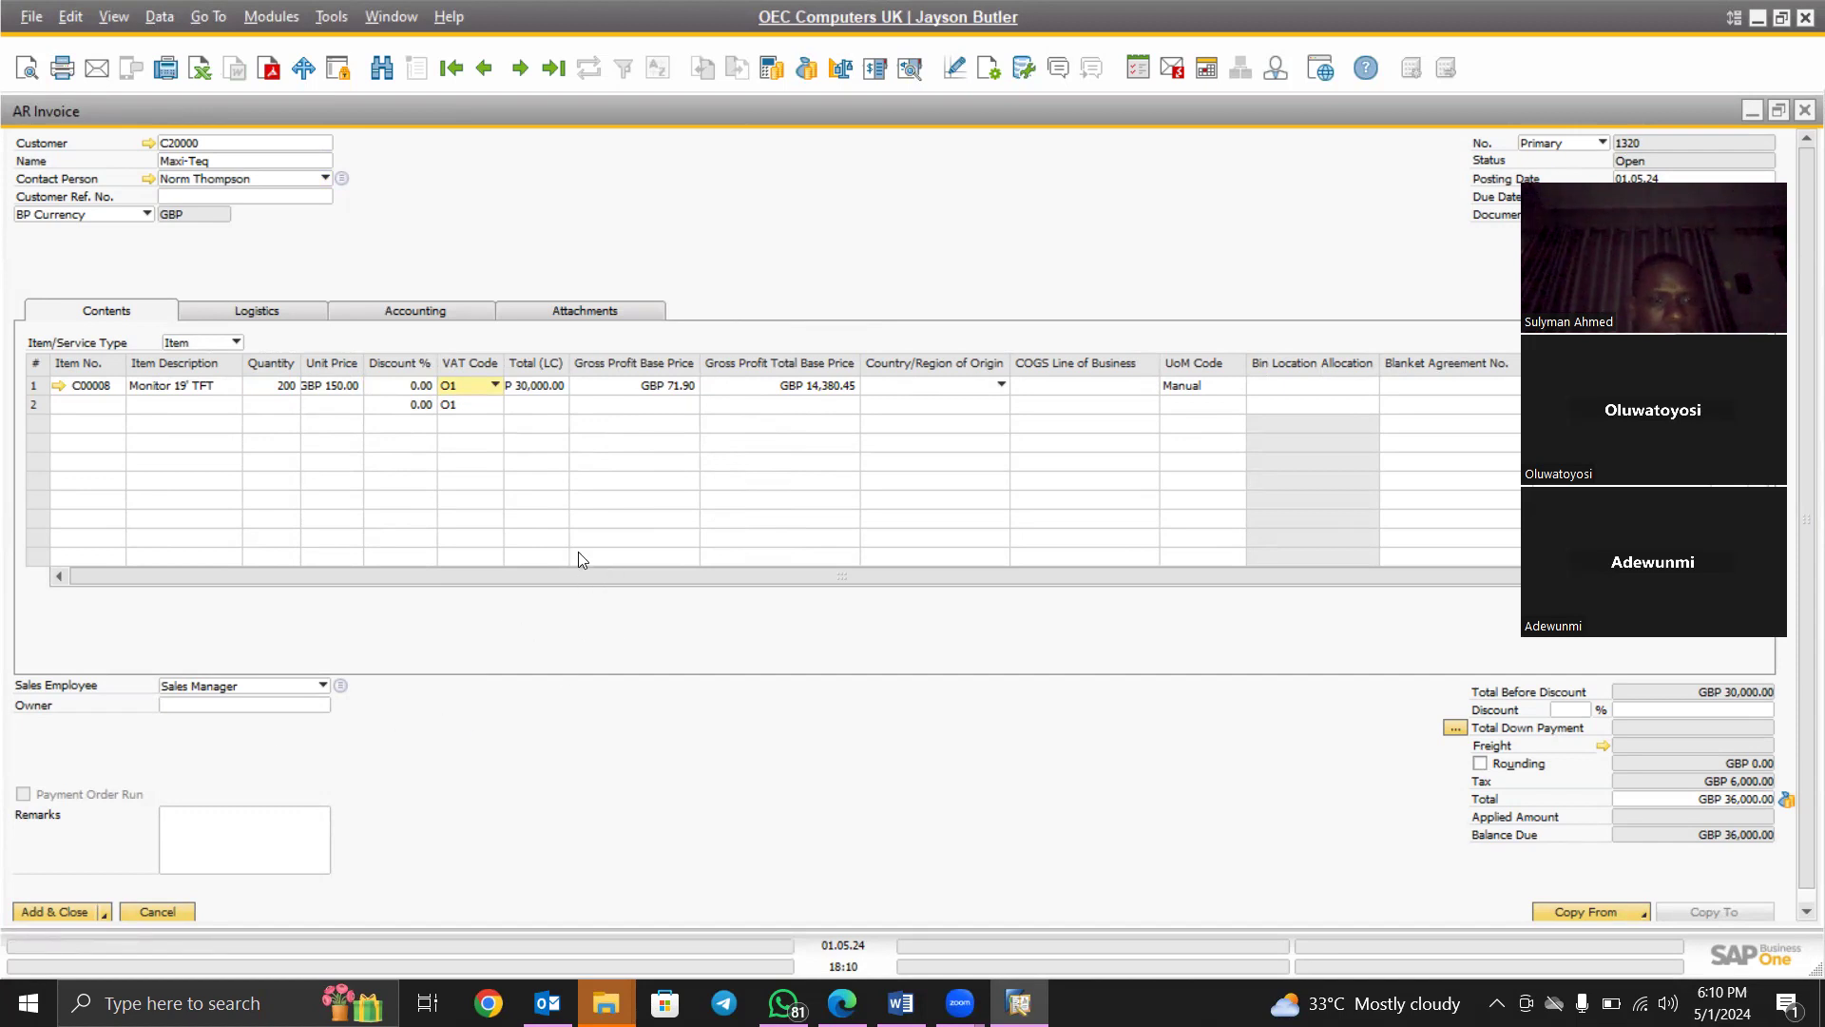
# Add and close AR Invoice 1320 (GBP 36,000.00), accepting the credit-limit and final confirmation prompts
pyautogui.click(60, 909)
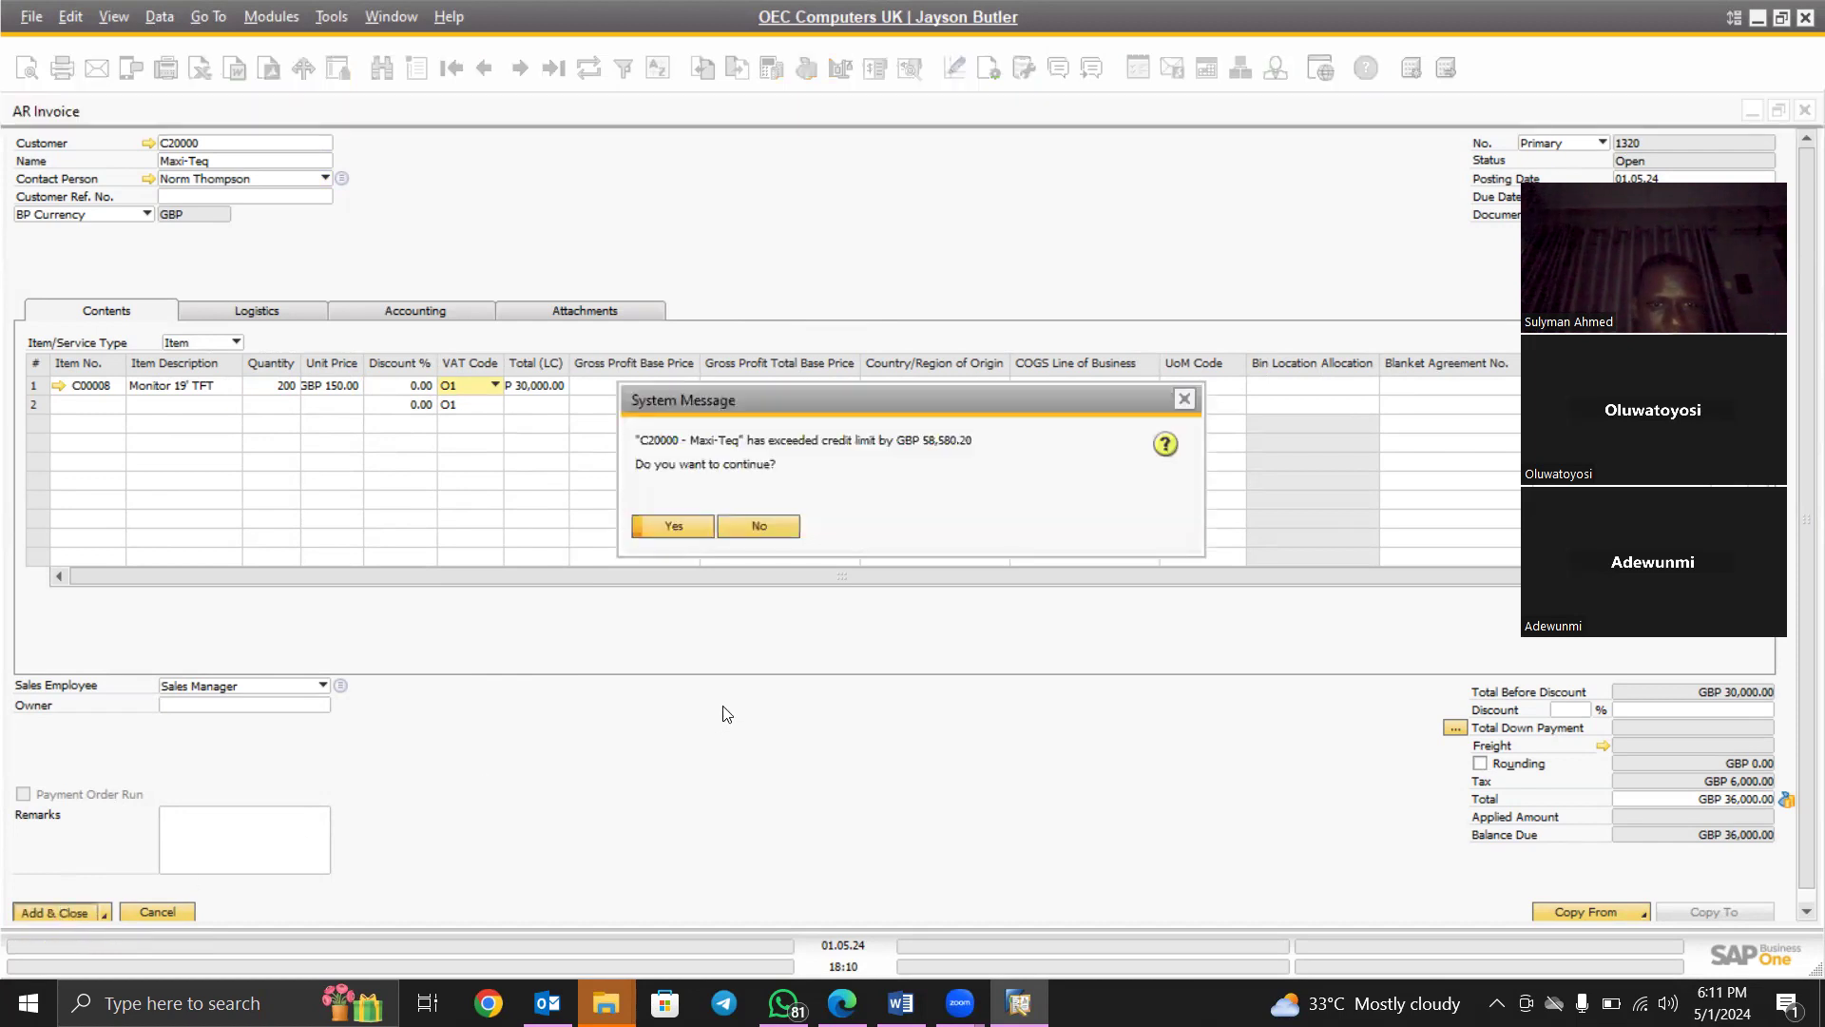
pyautogui.click(671, 528)
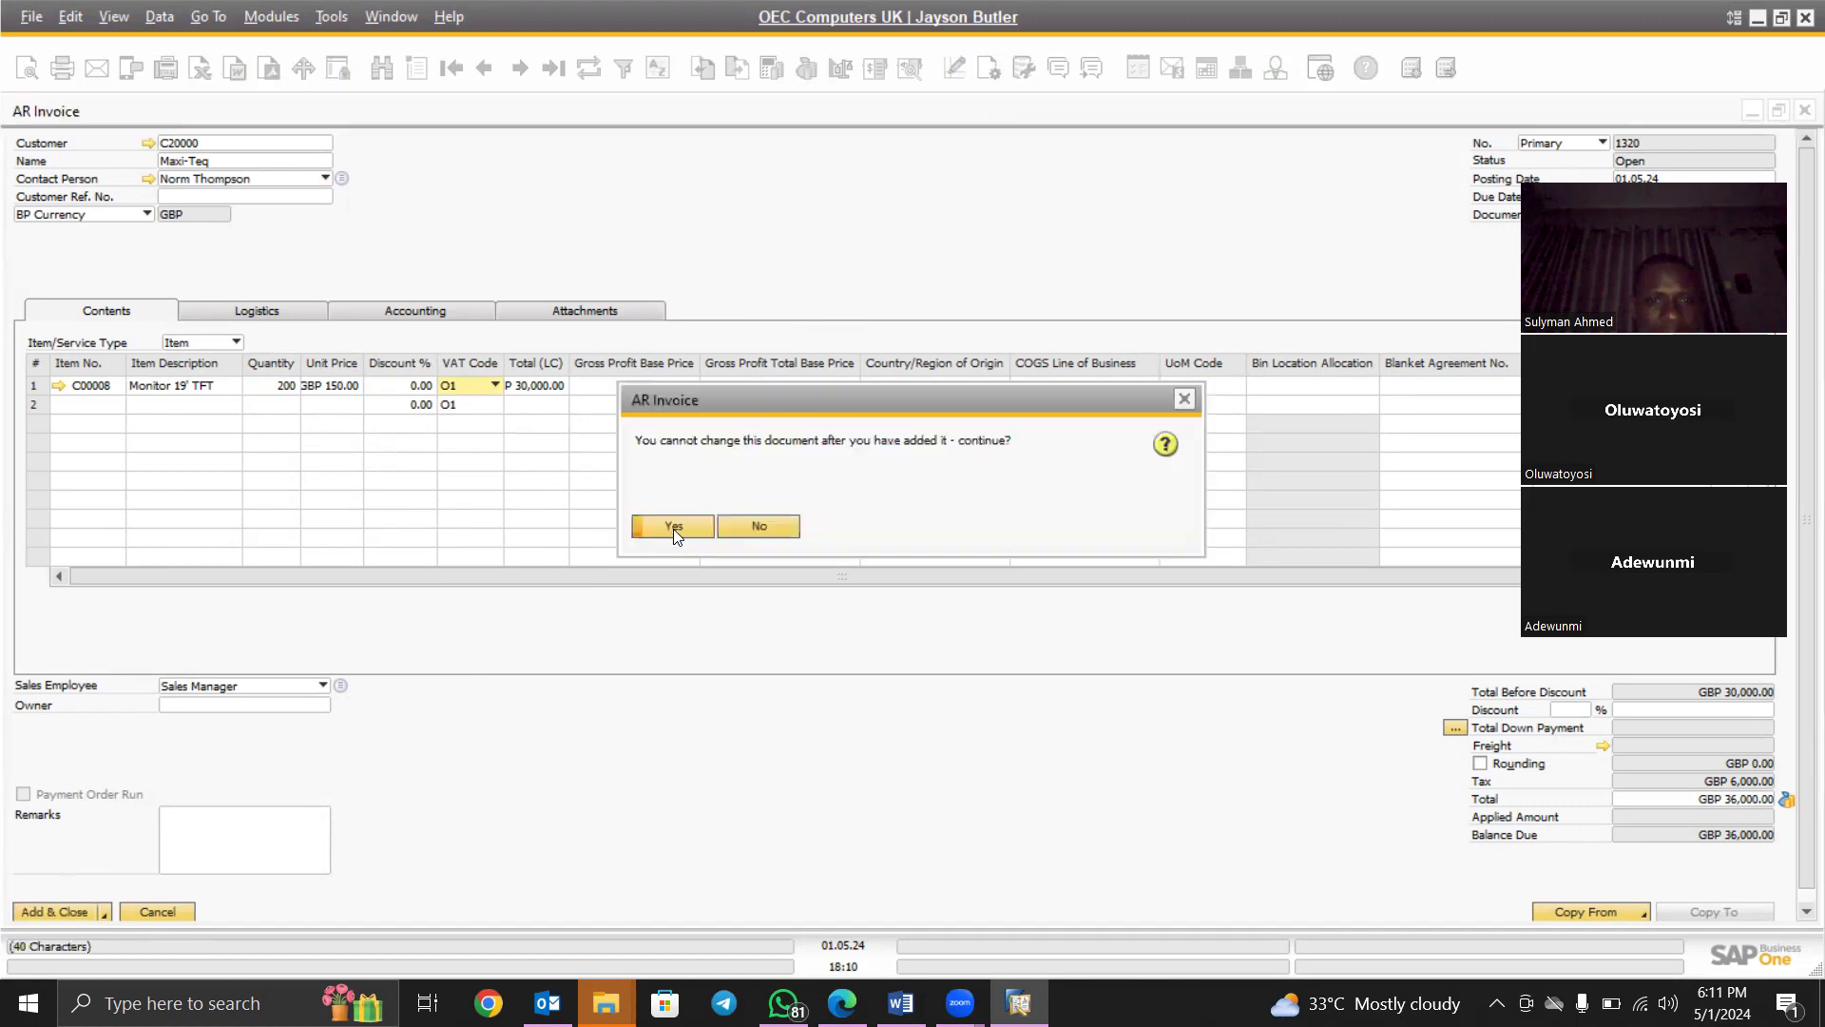
pyautogui.click(673, 526)
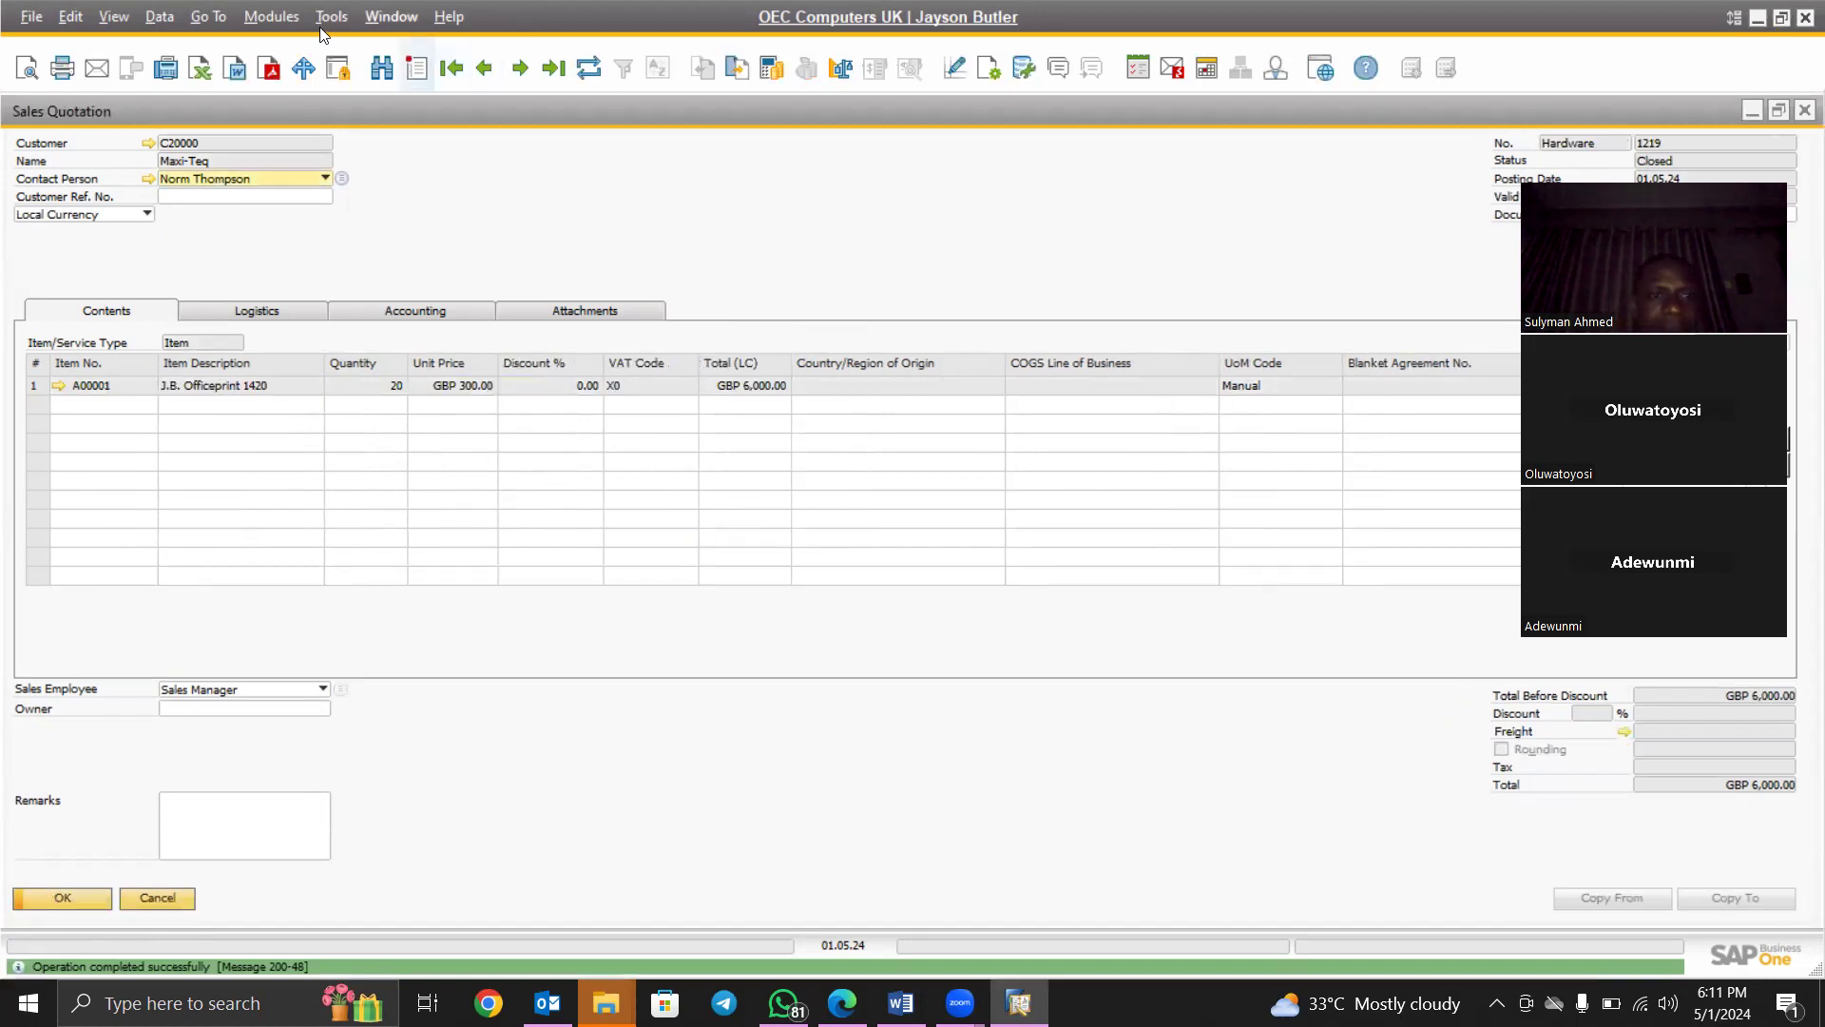
pyautogui.click(271, 16)
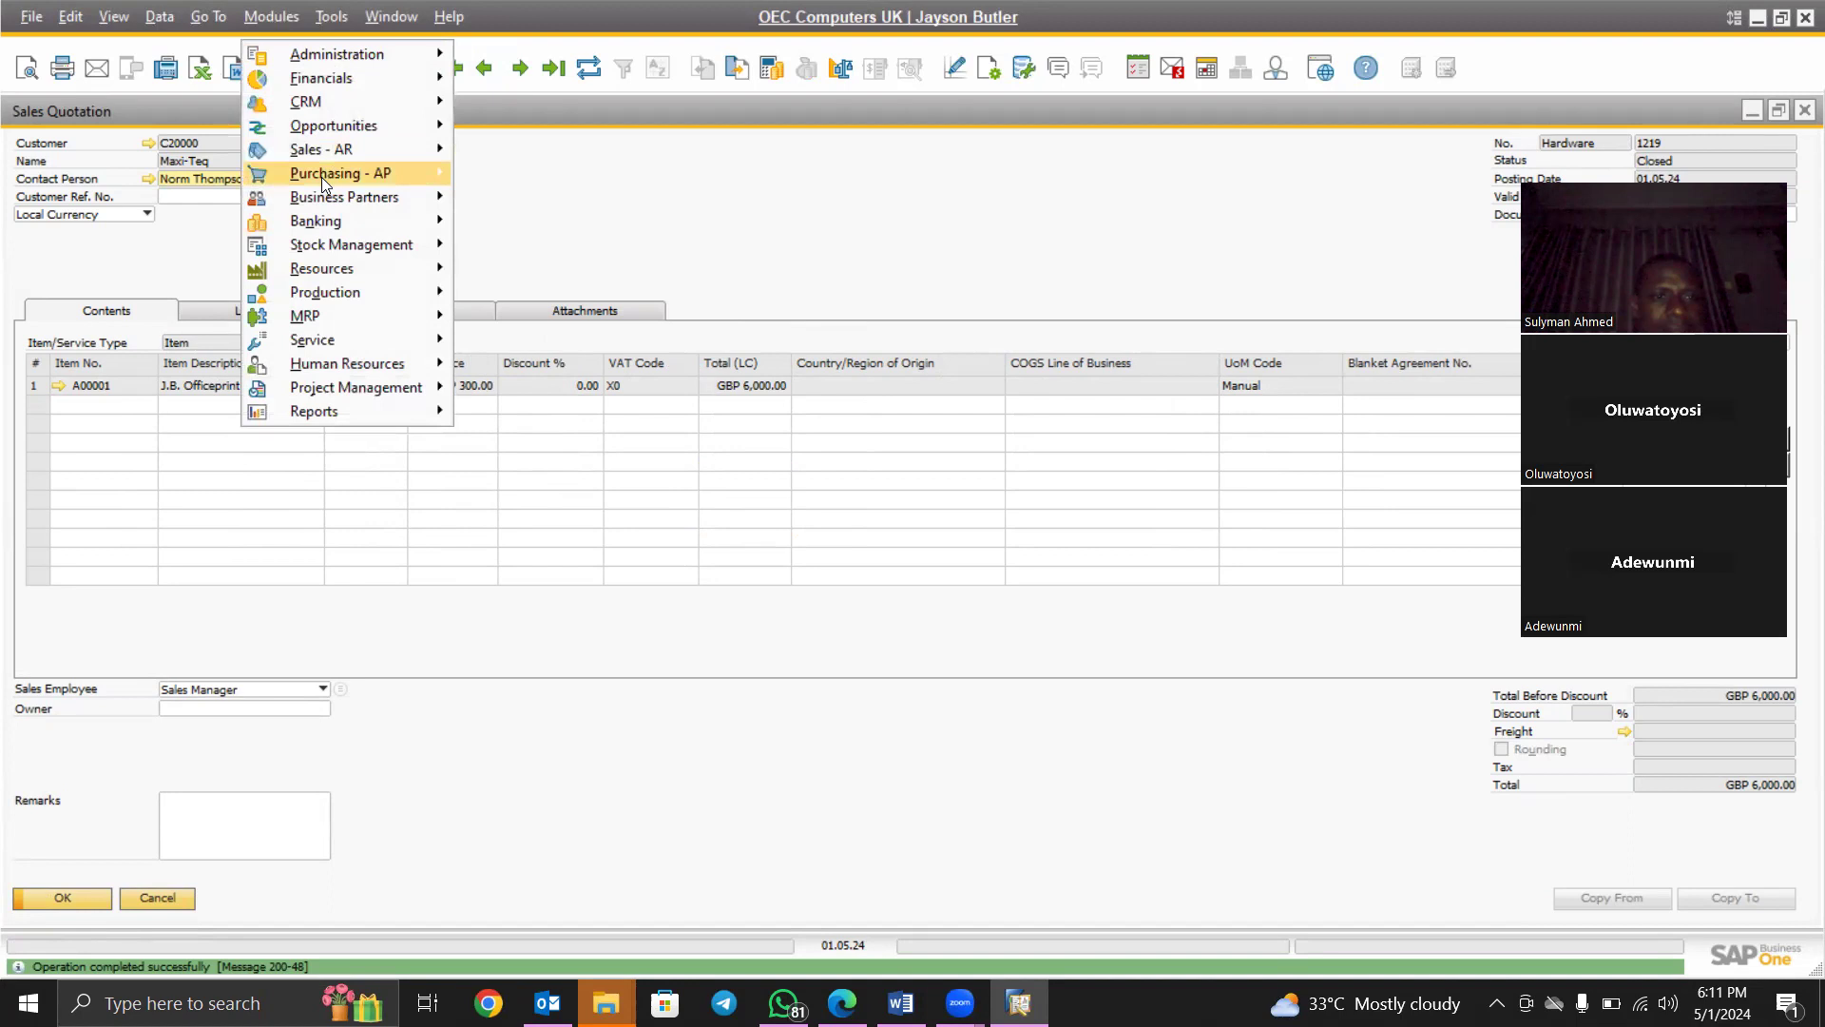
pyautogui.moveTo(319, 154)
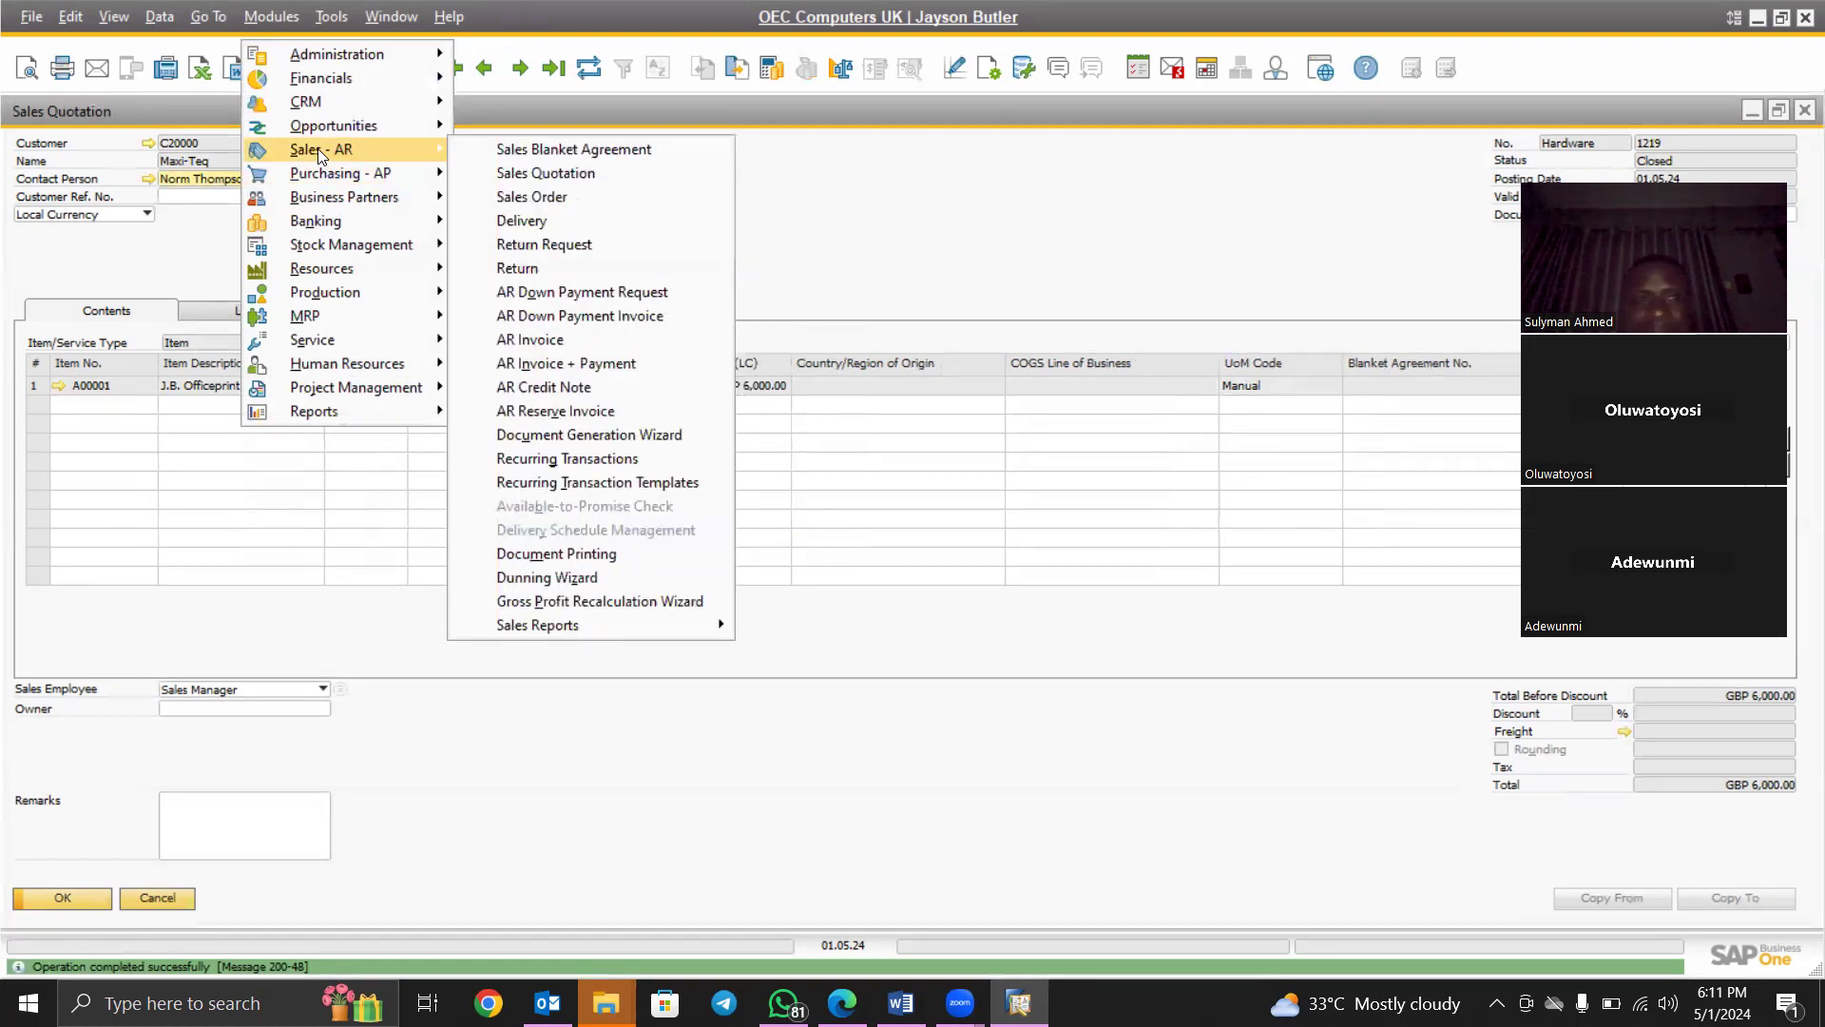
pyautogui.click(554, 344)
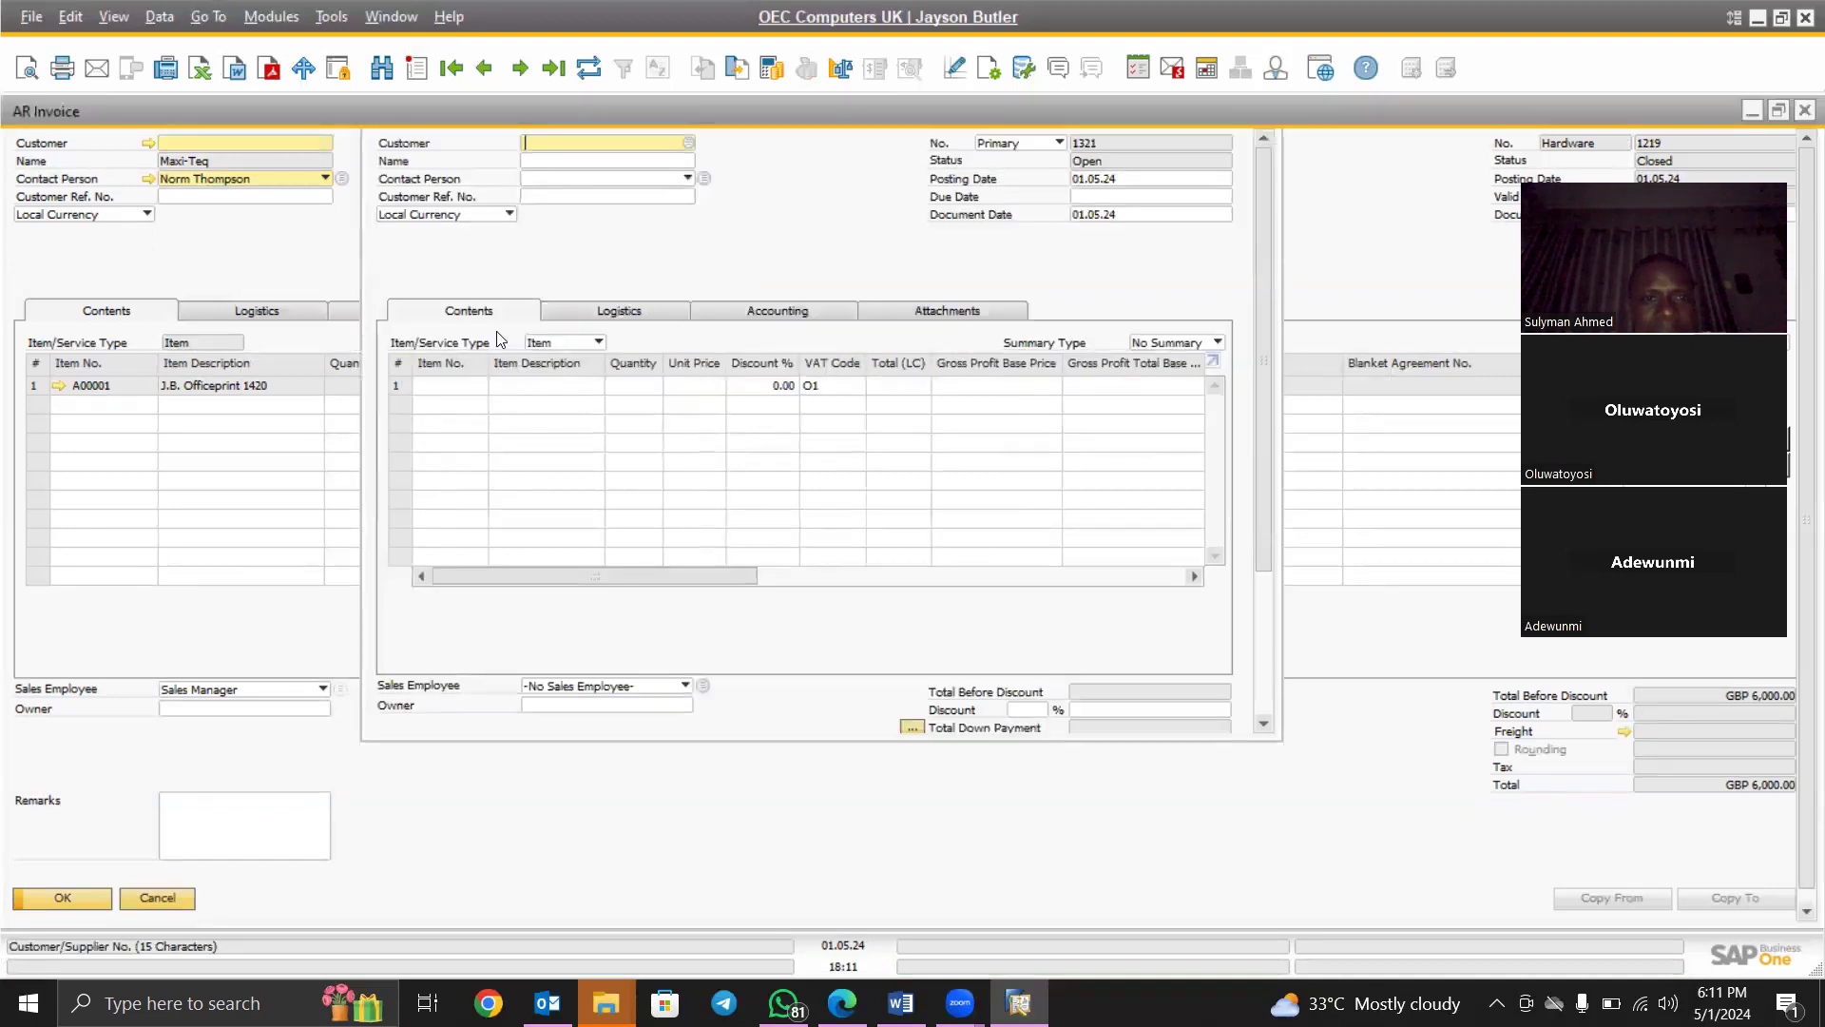
pyautogui.click(555, 71)
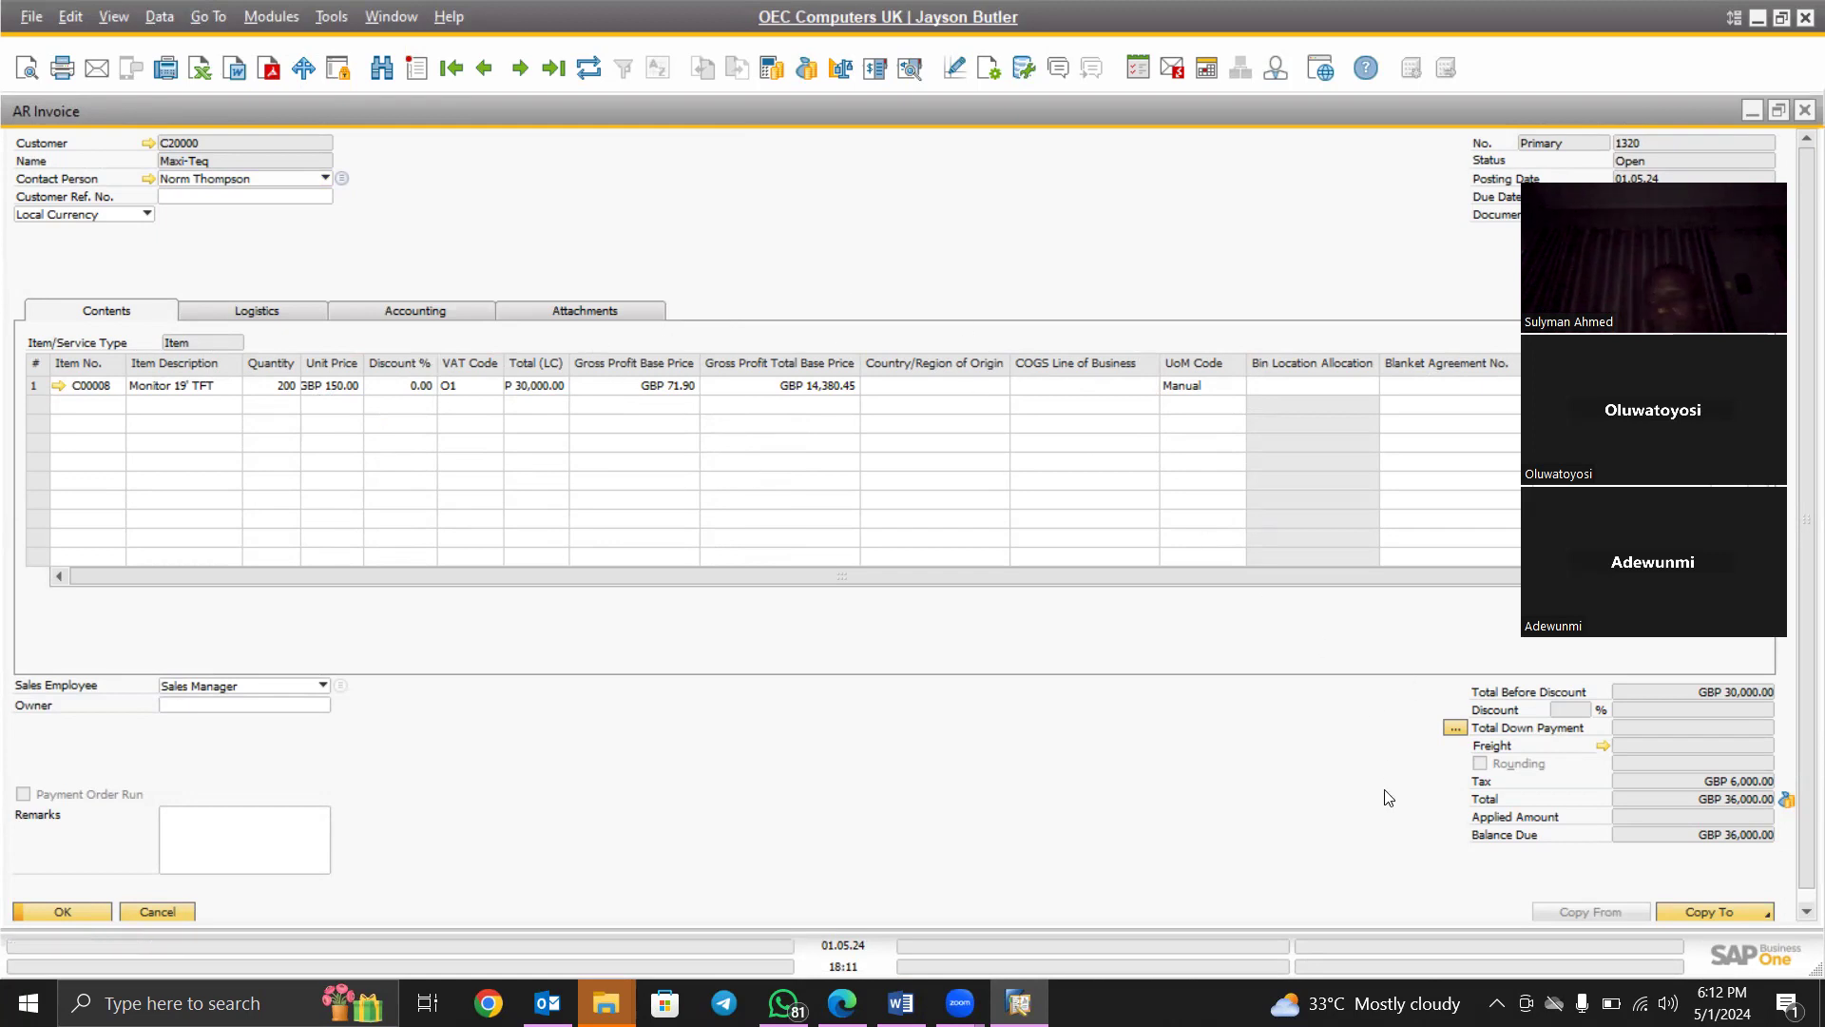
pyautogui.click(1760, 910)
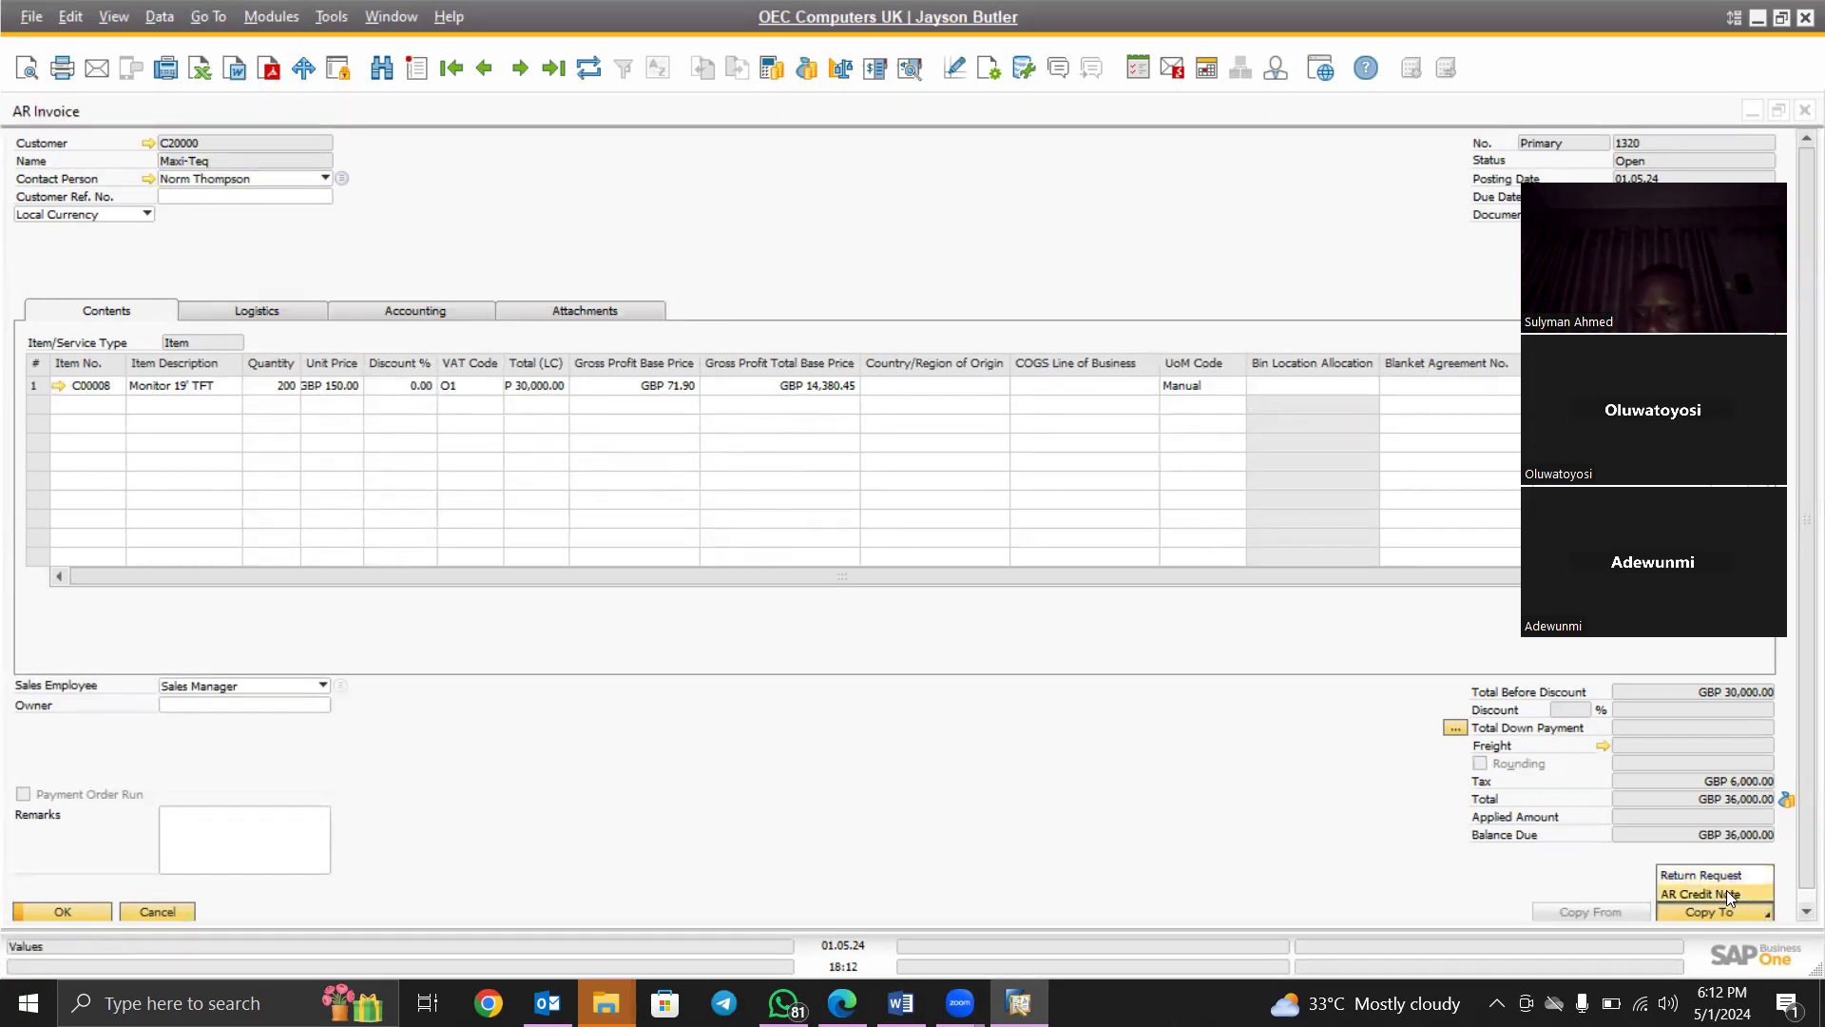
pyautogui.click(1726, 892)
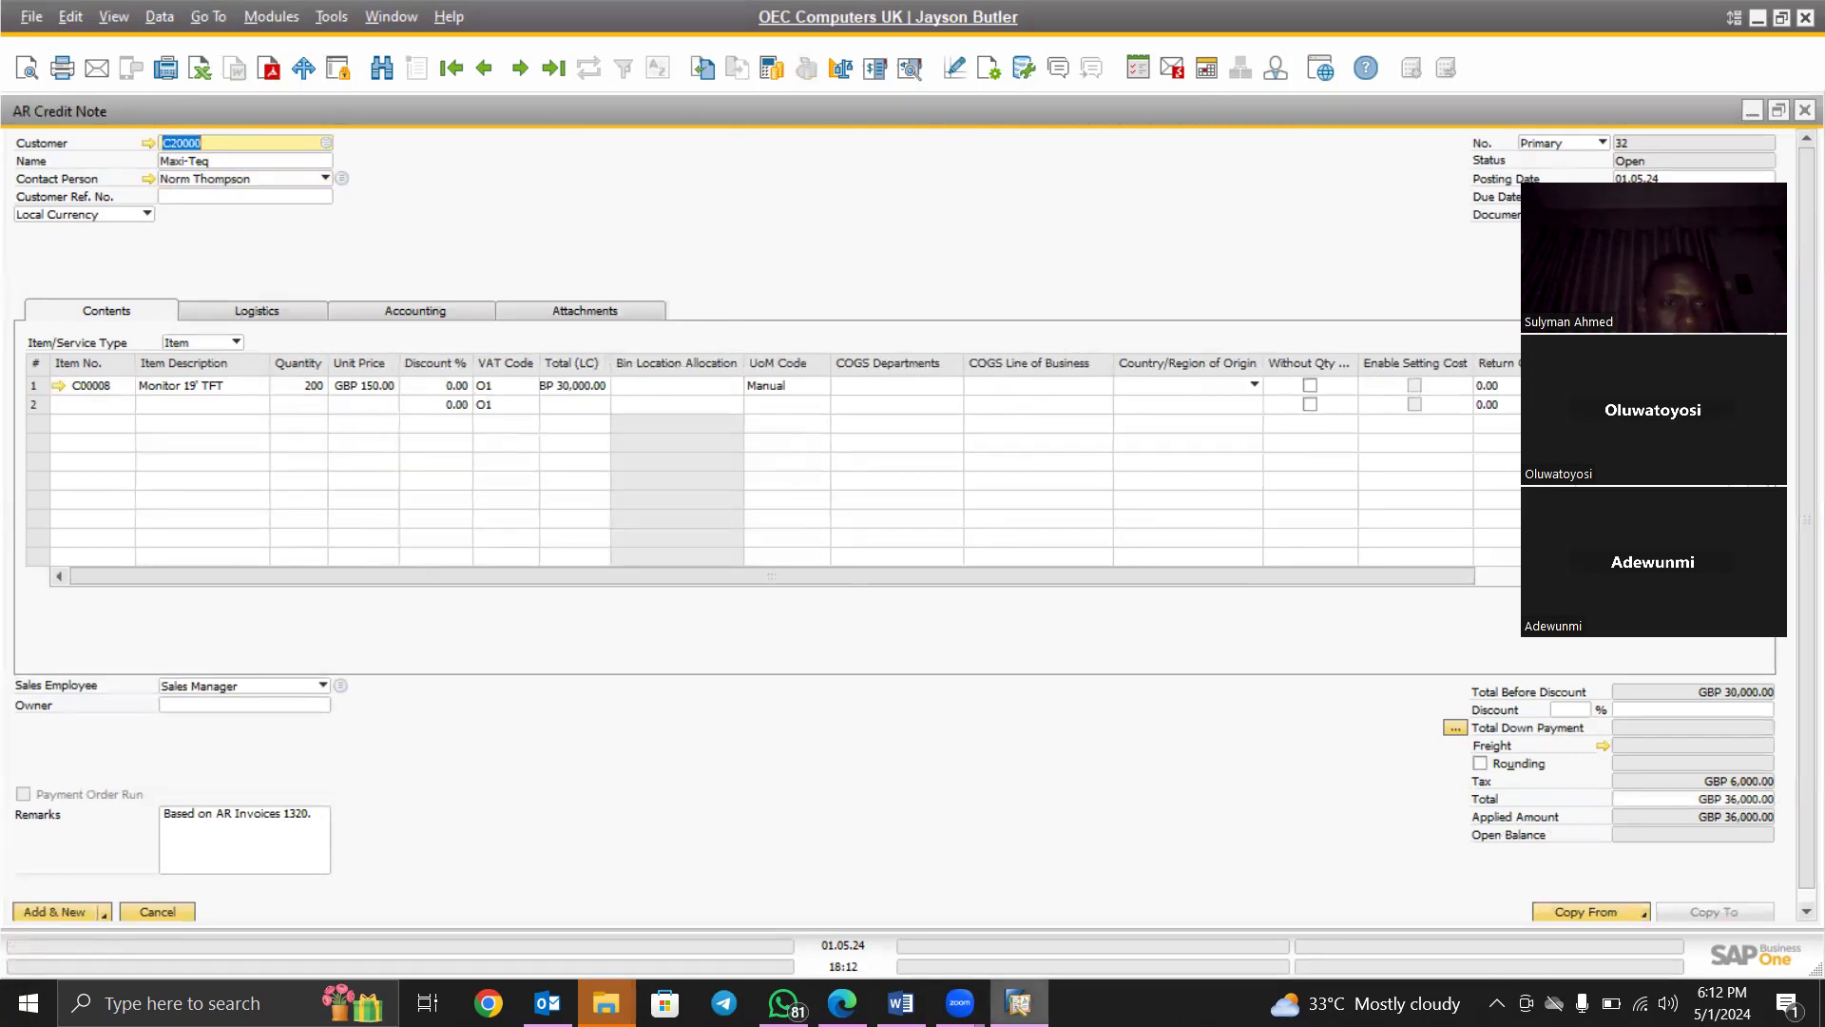
pyautogui.click(300, 382)
pyautogui.write('2')
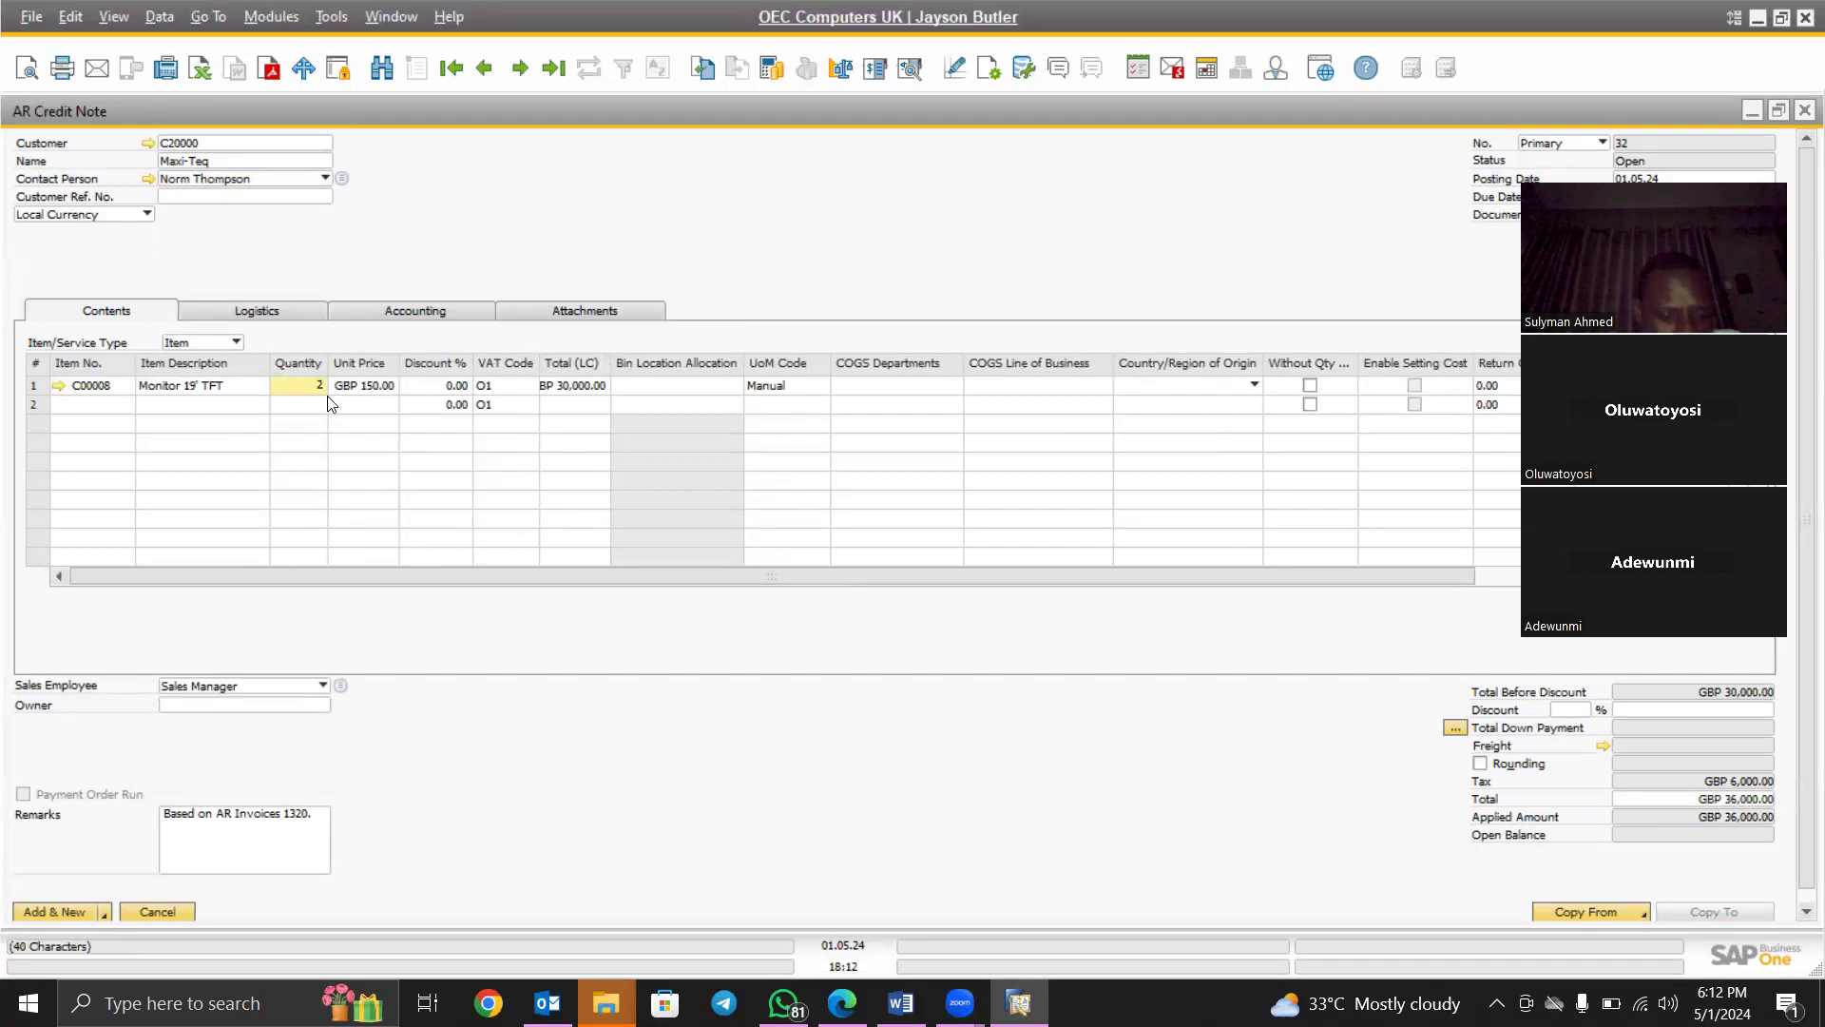
pyautogui.press('Tab')
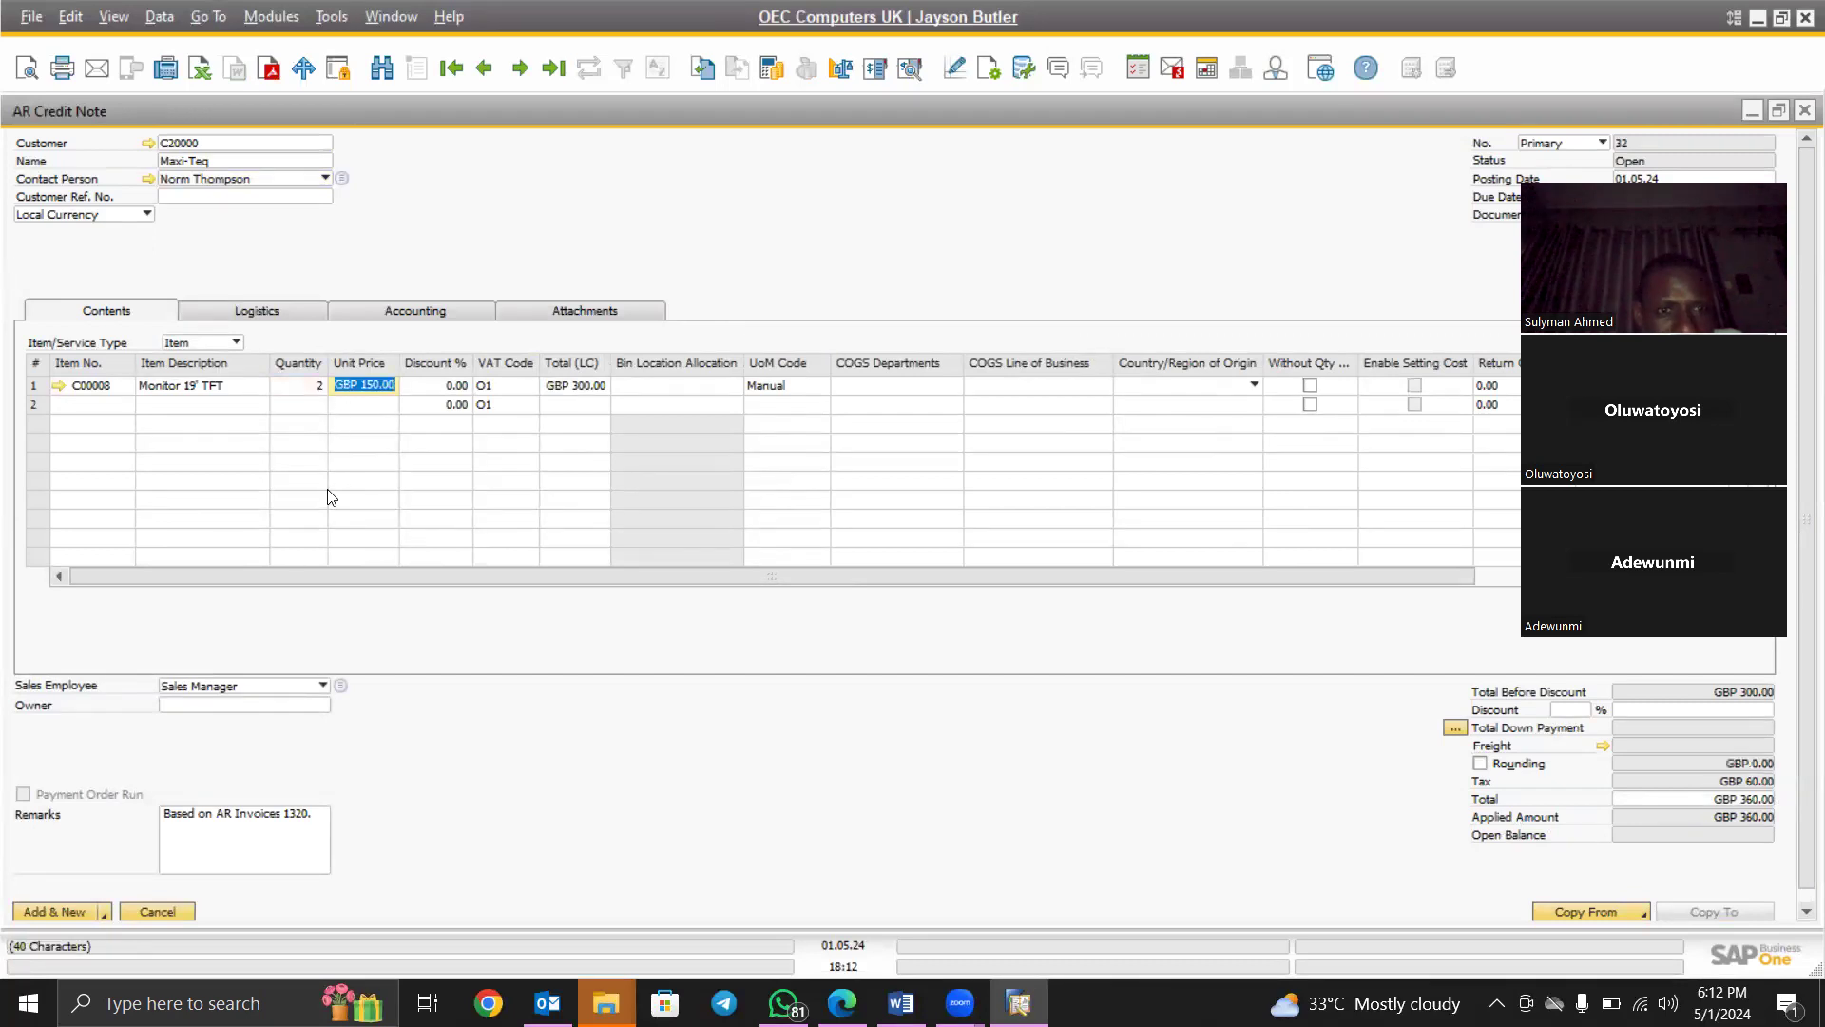
pyautogui.press('Tab')
pyautogui.press('Tab')
pyautogui.press('Tab')
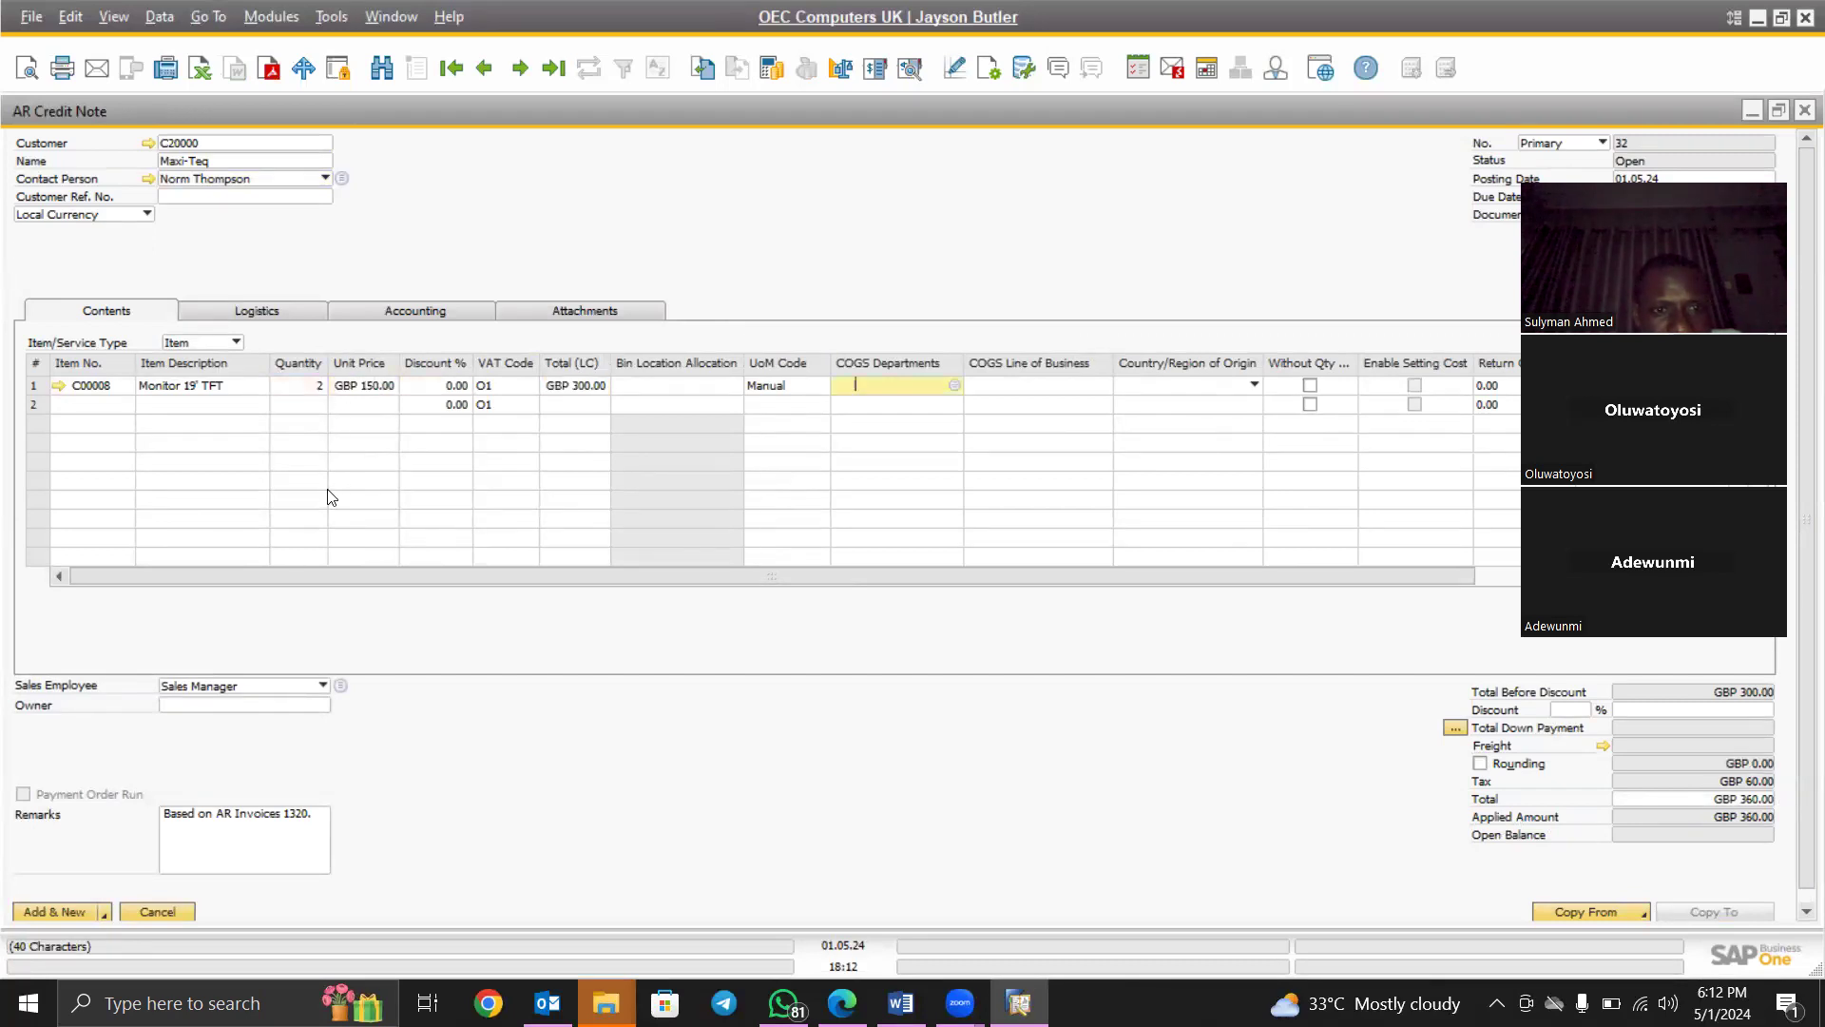
pyautogui.press('Tab')
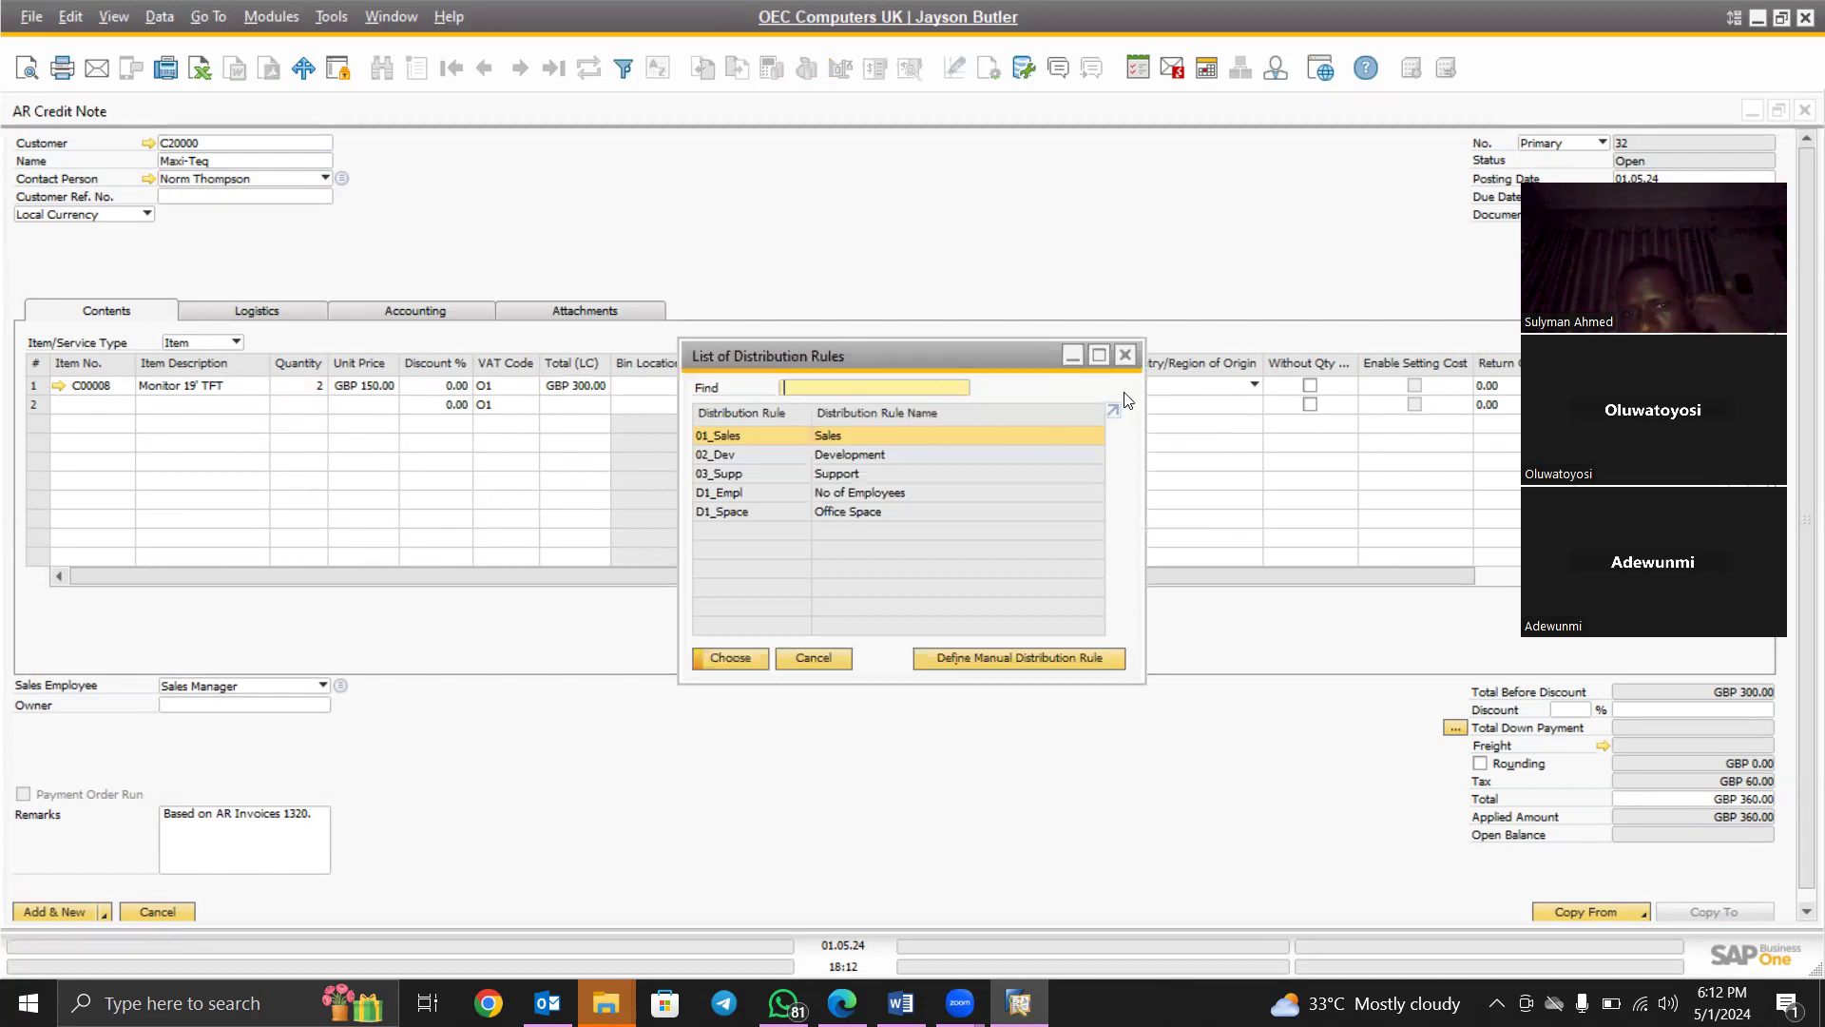
pyautogui.click(1127, 355)
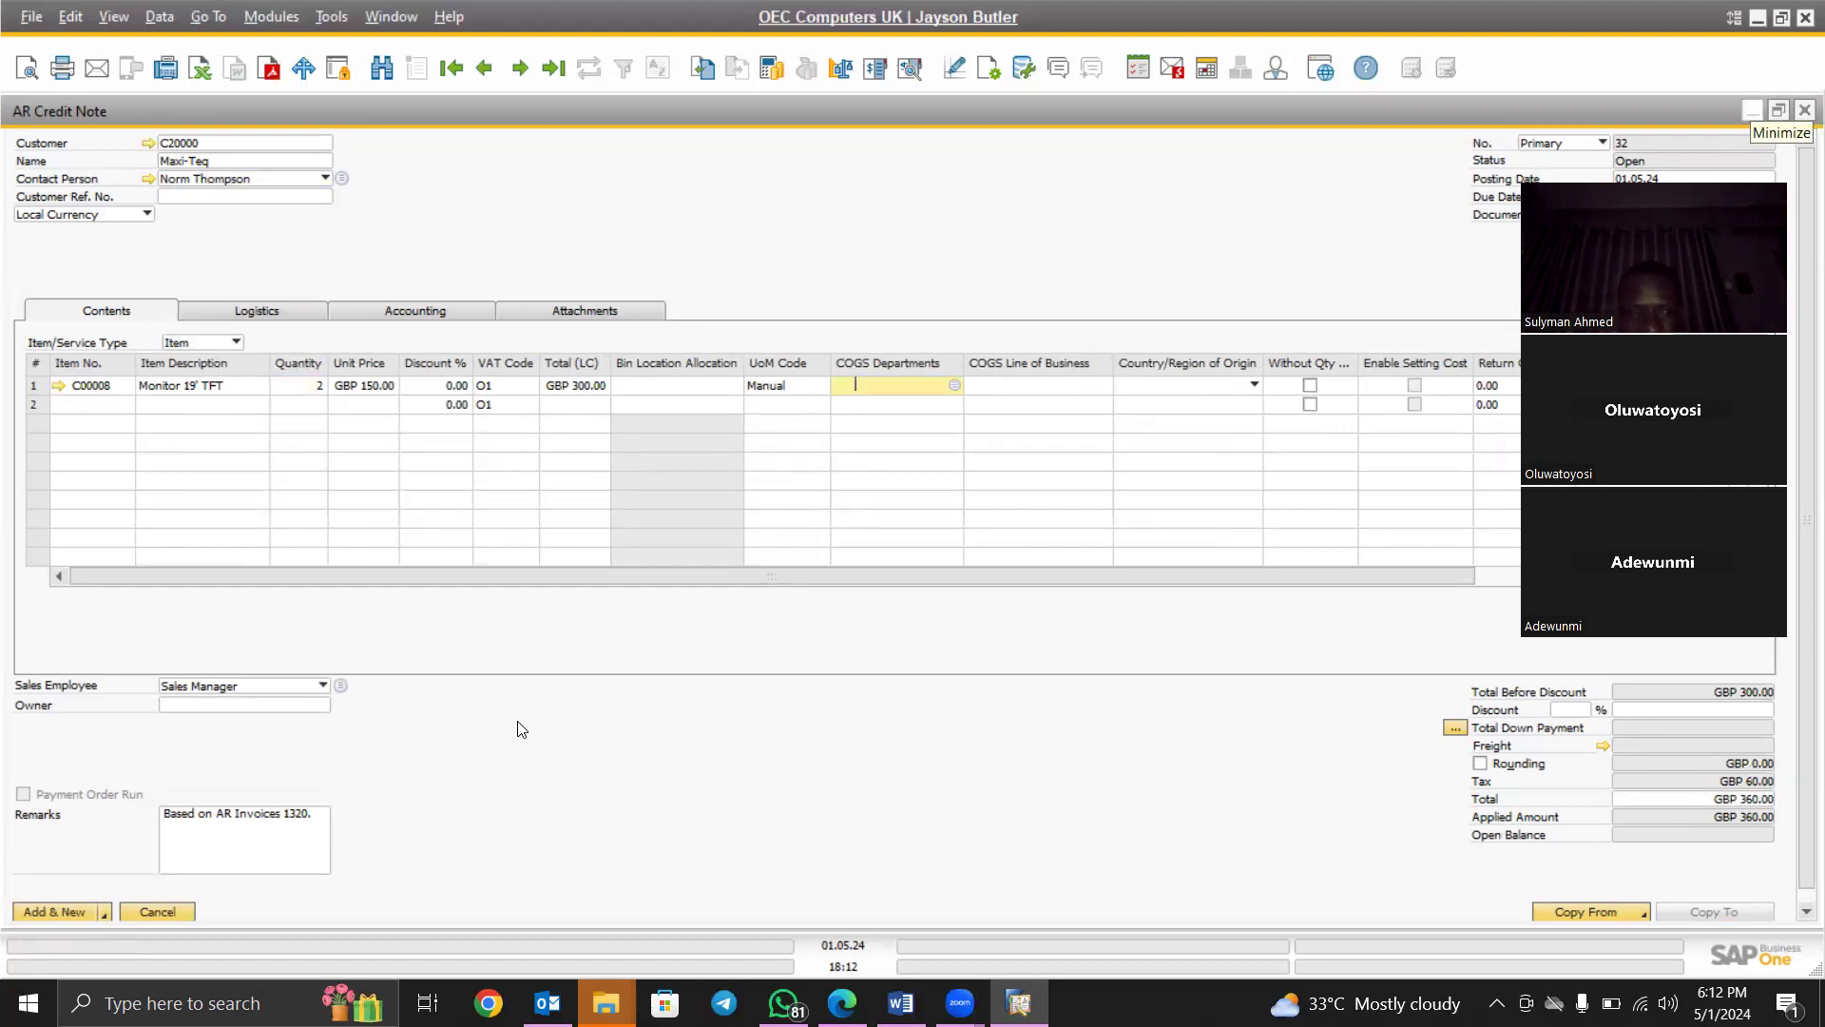
pyautogui.click(177, 910)
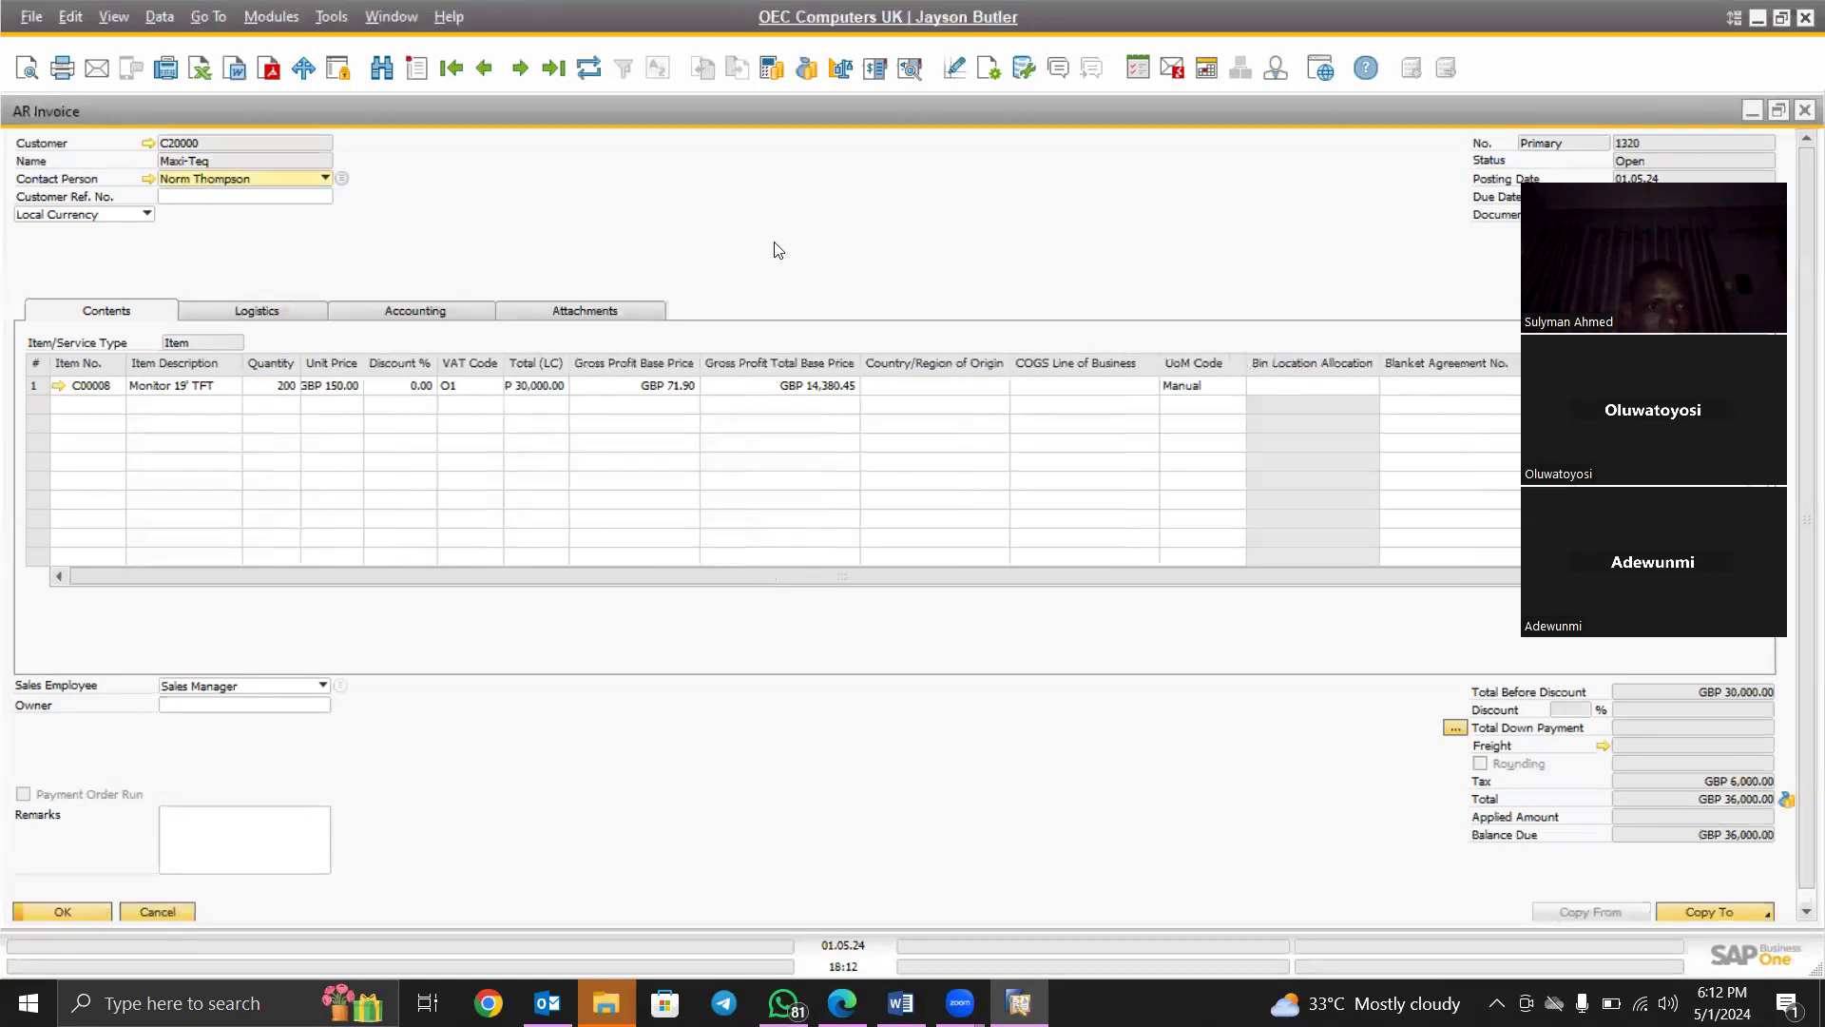
pyautogui.rightClick(488, 211)
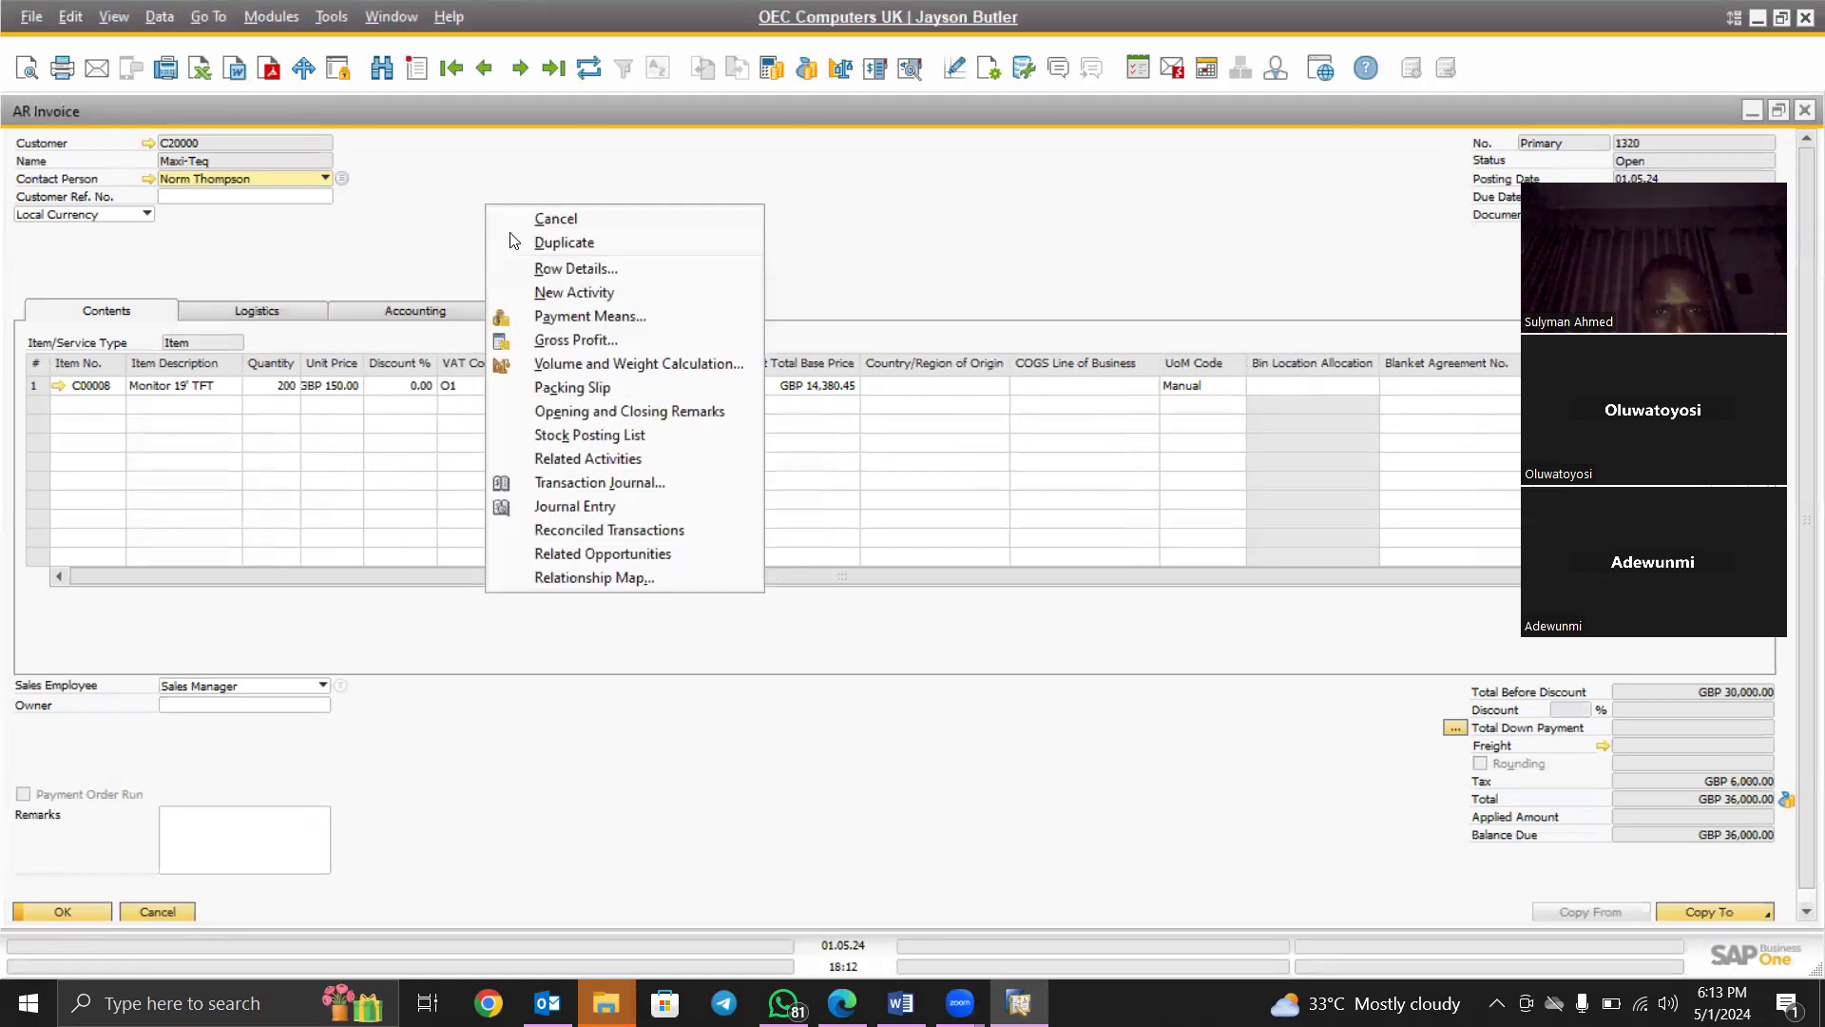
pyautogui.click(582, 506)
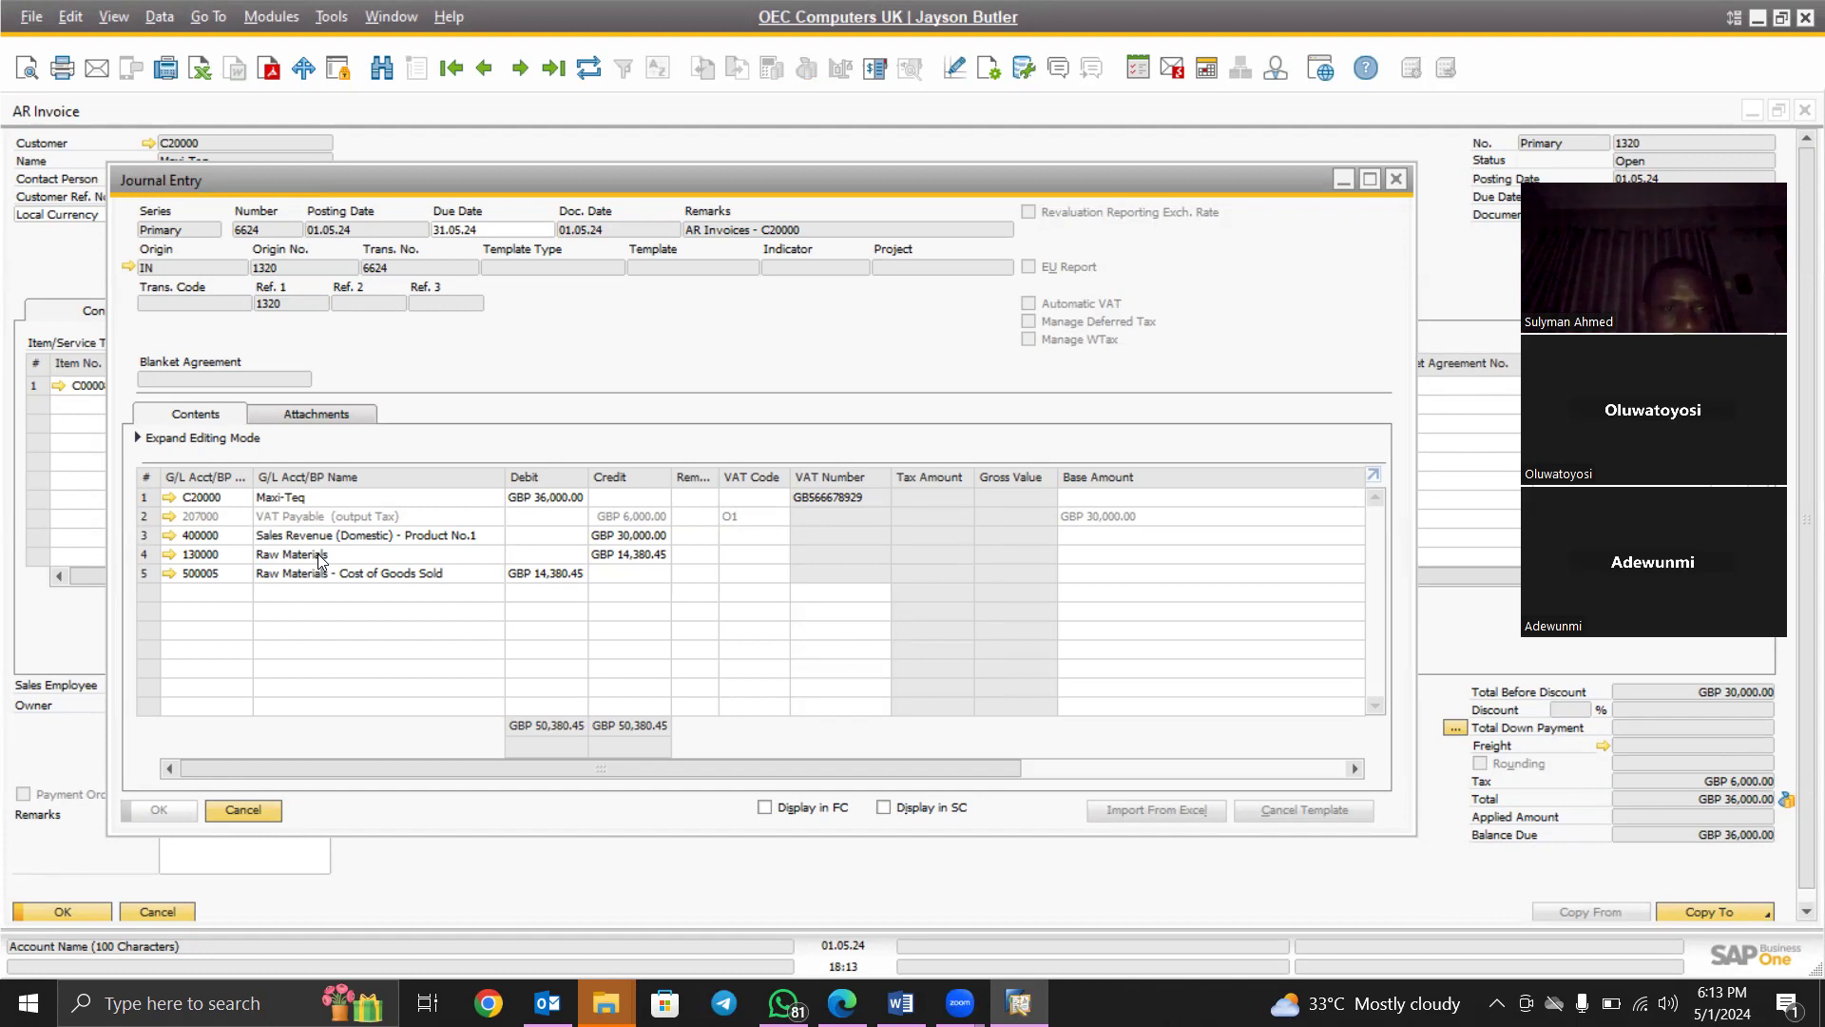
pyautogui.click(1395, 180)
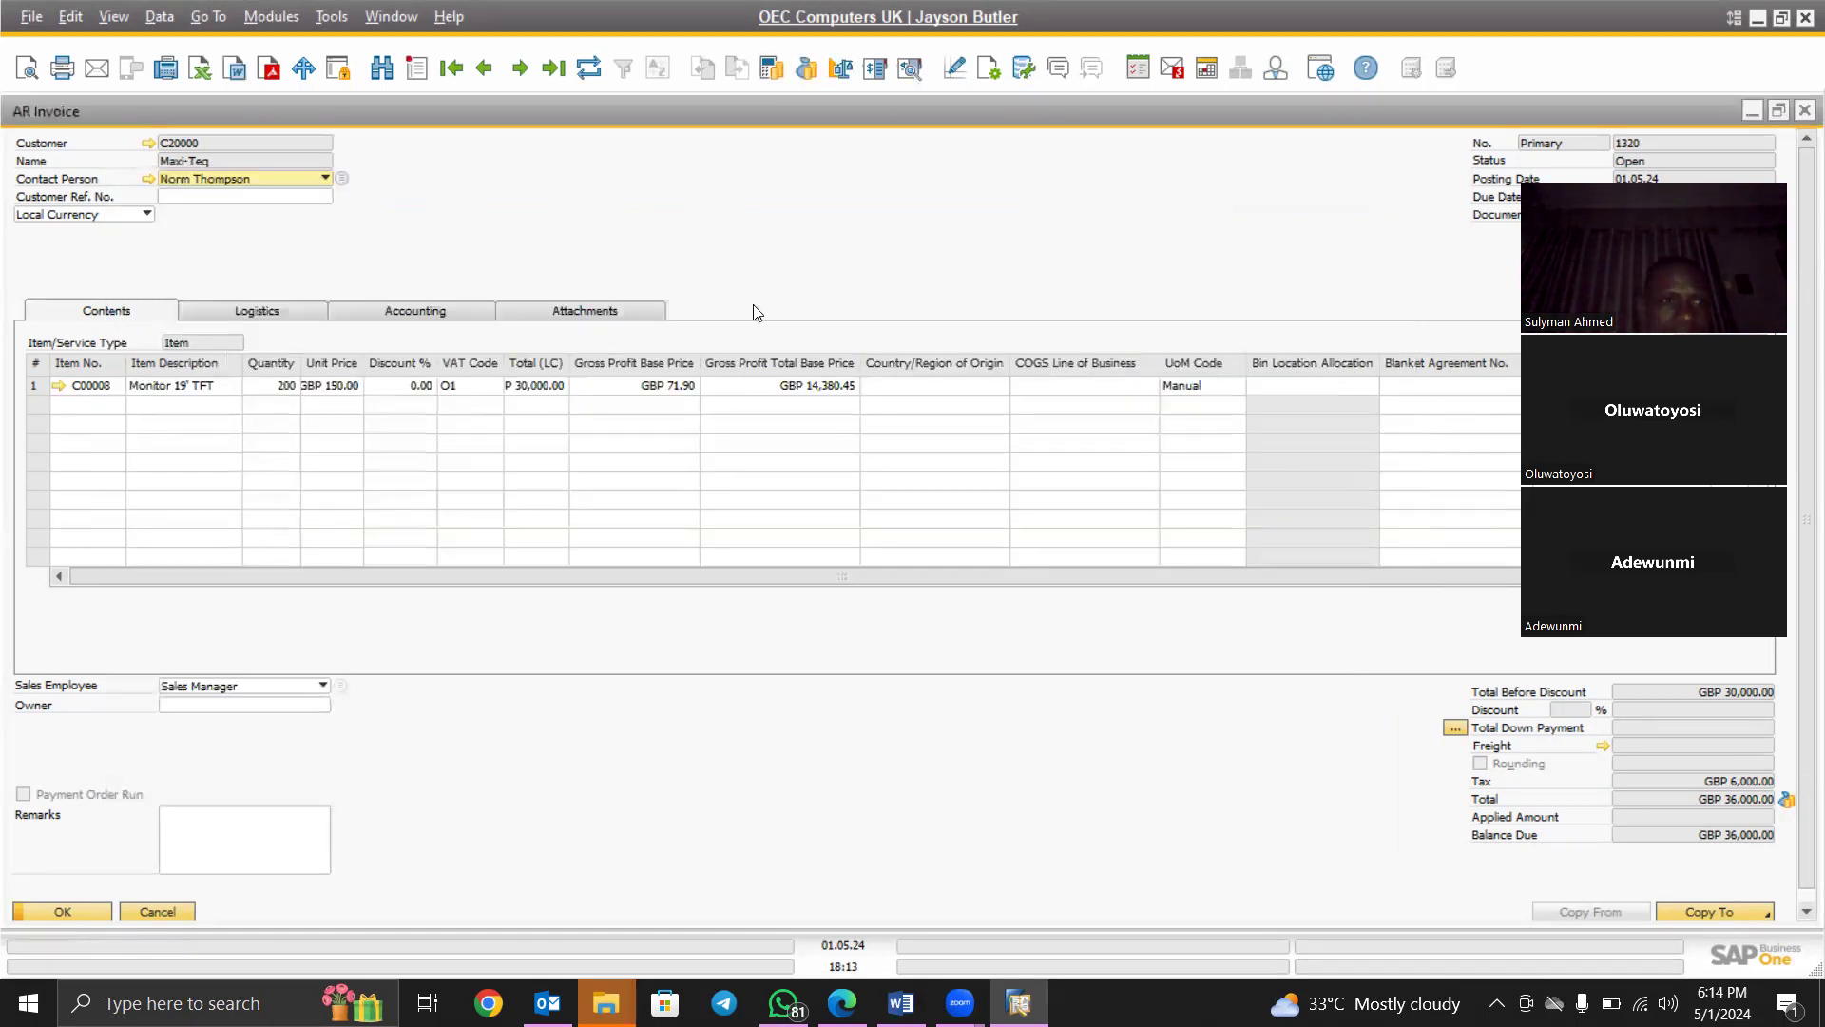
# Review invoice 1320's journal entry, then show the Copy To list of follow-up documents
pyautogui.rightClick(465, 207)
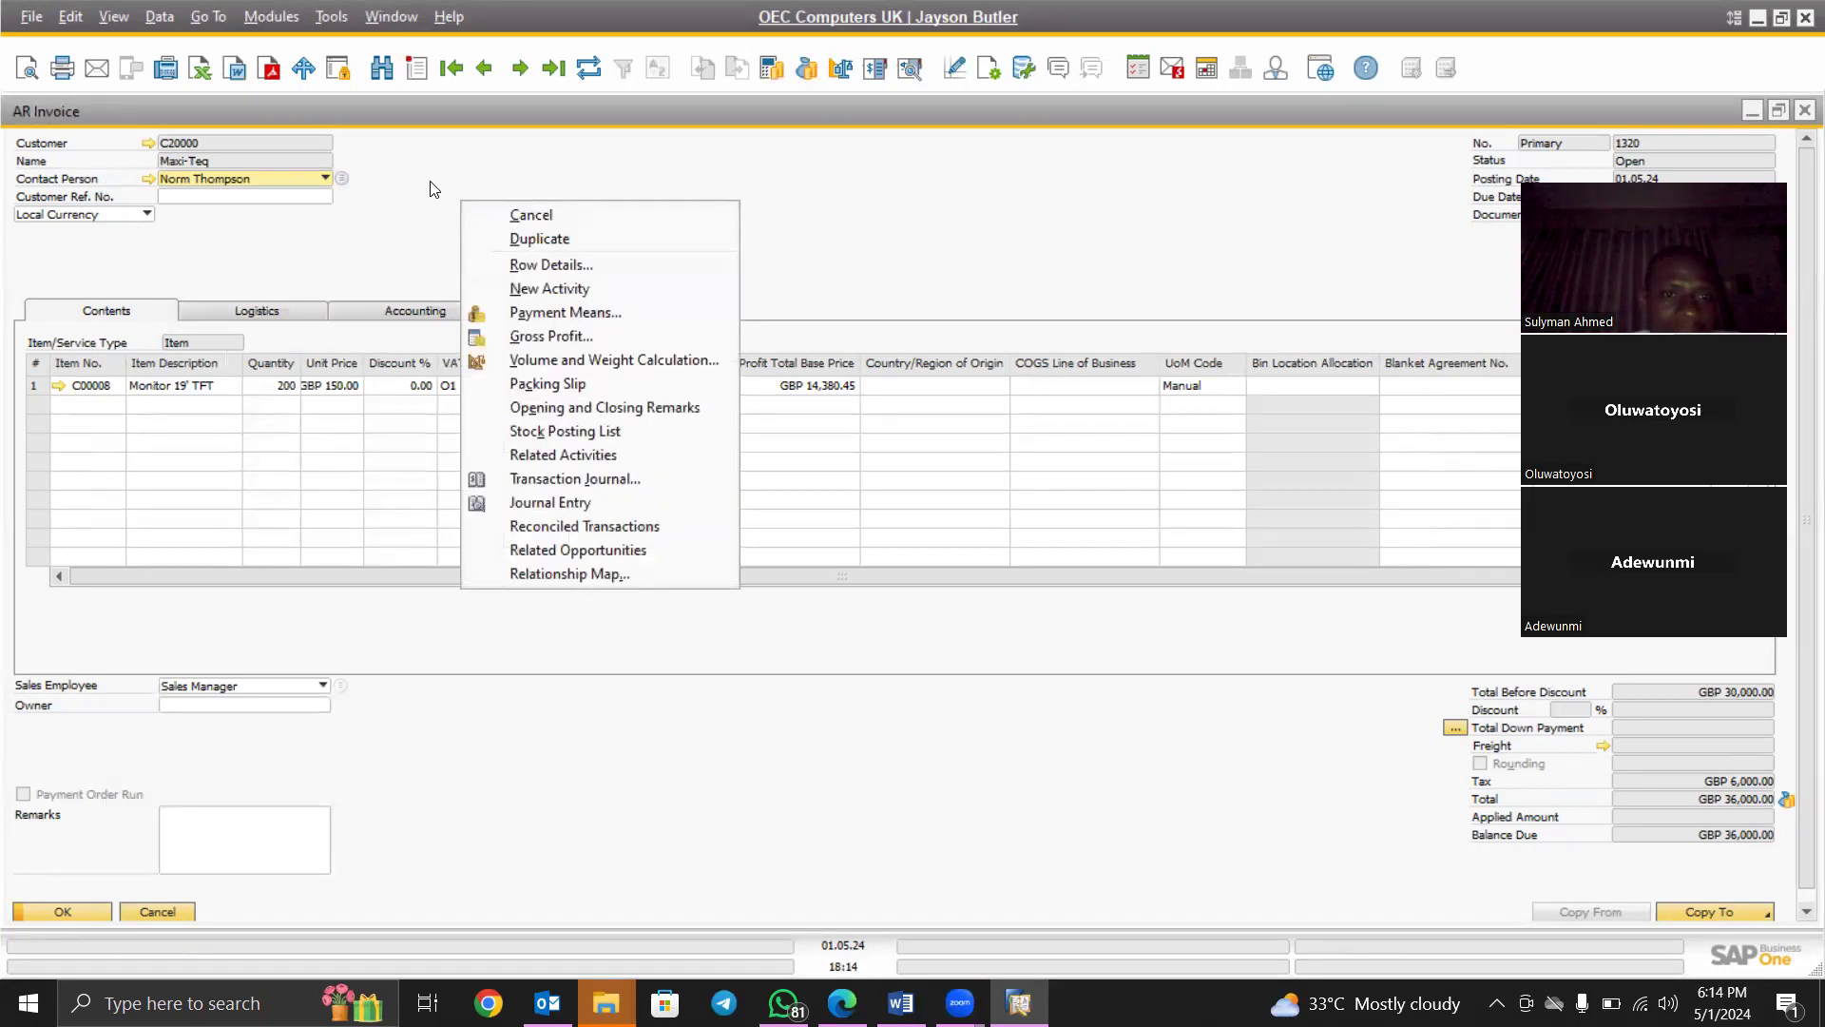
pyautogui.click(540, 501)
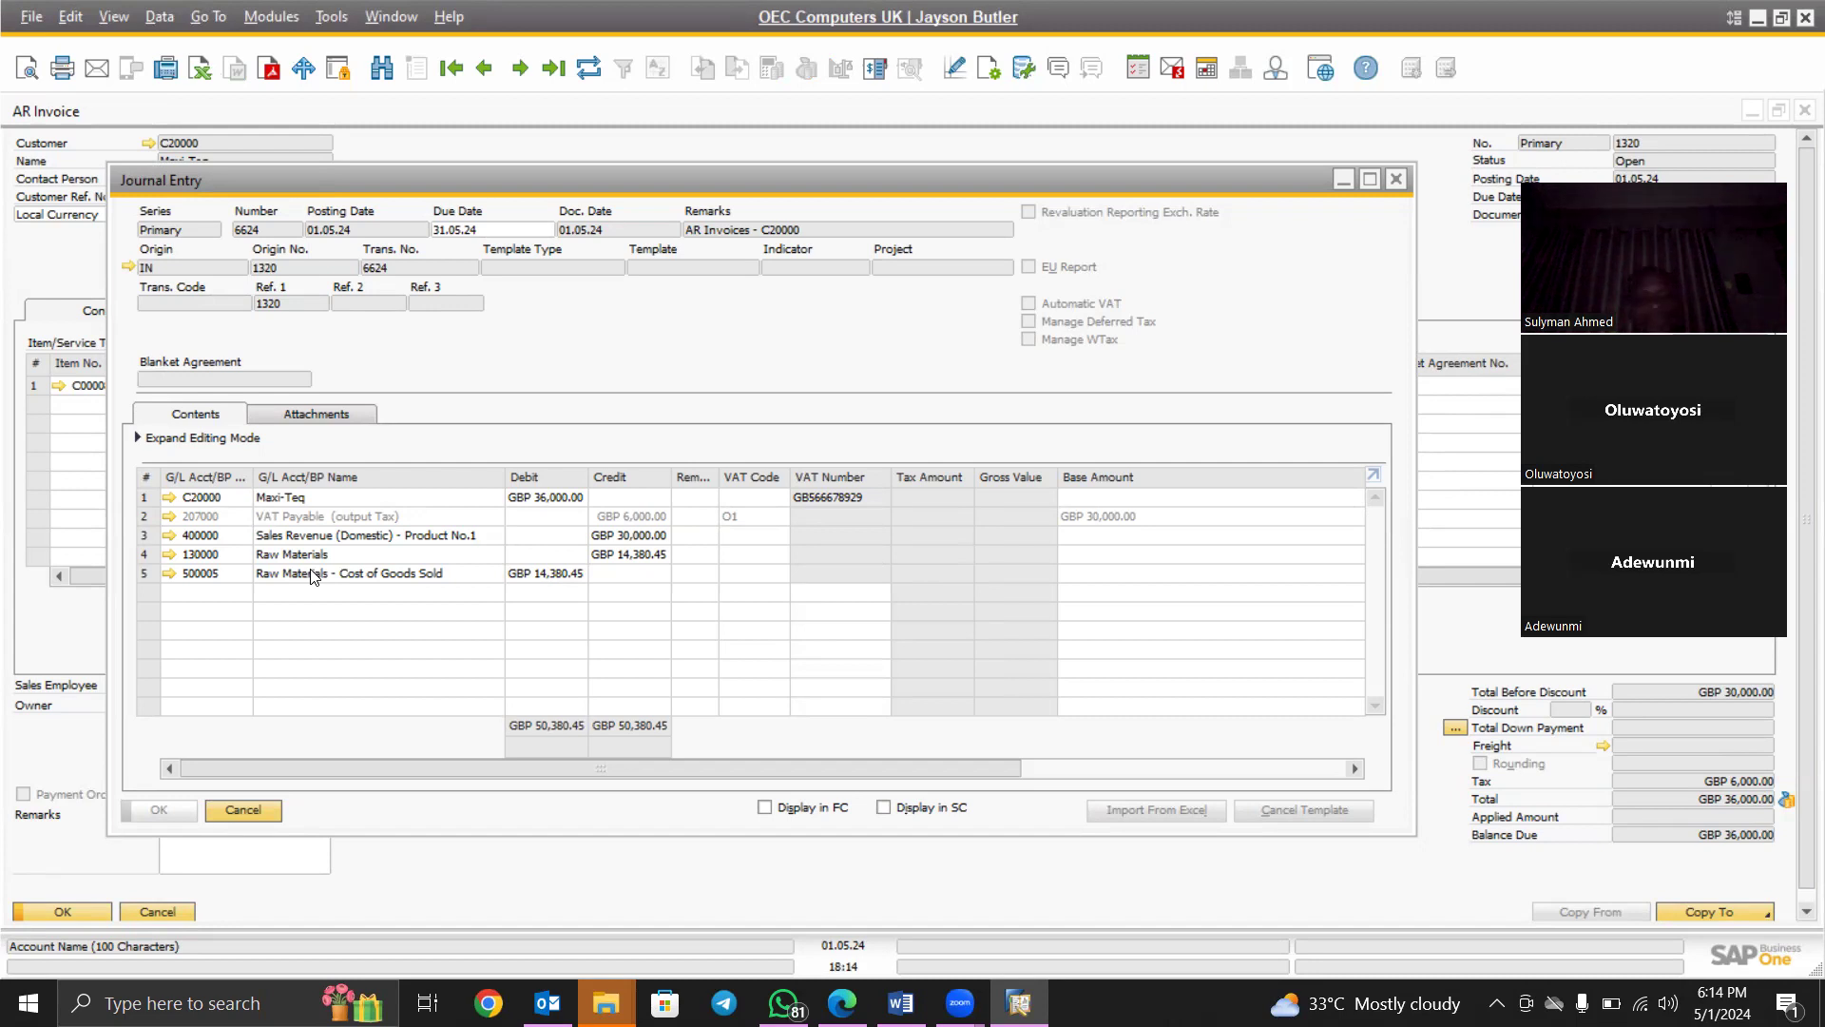
pyautogui.click(1395, 180)
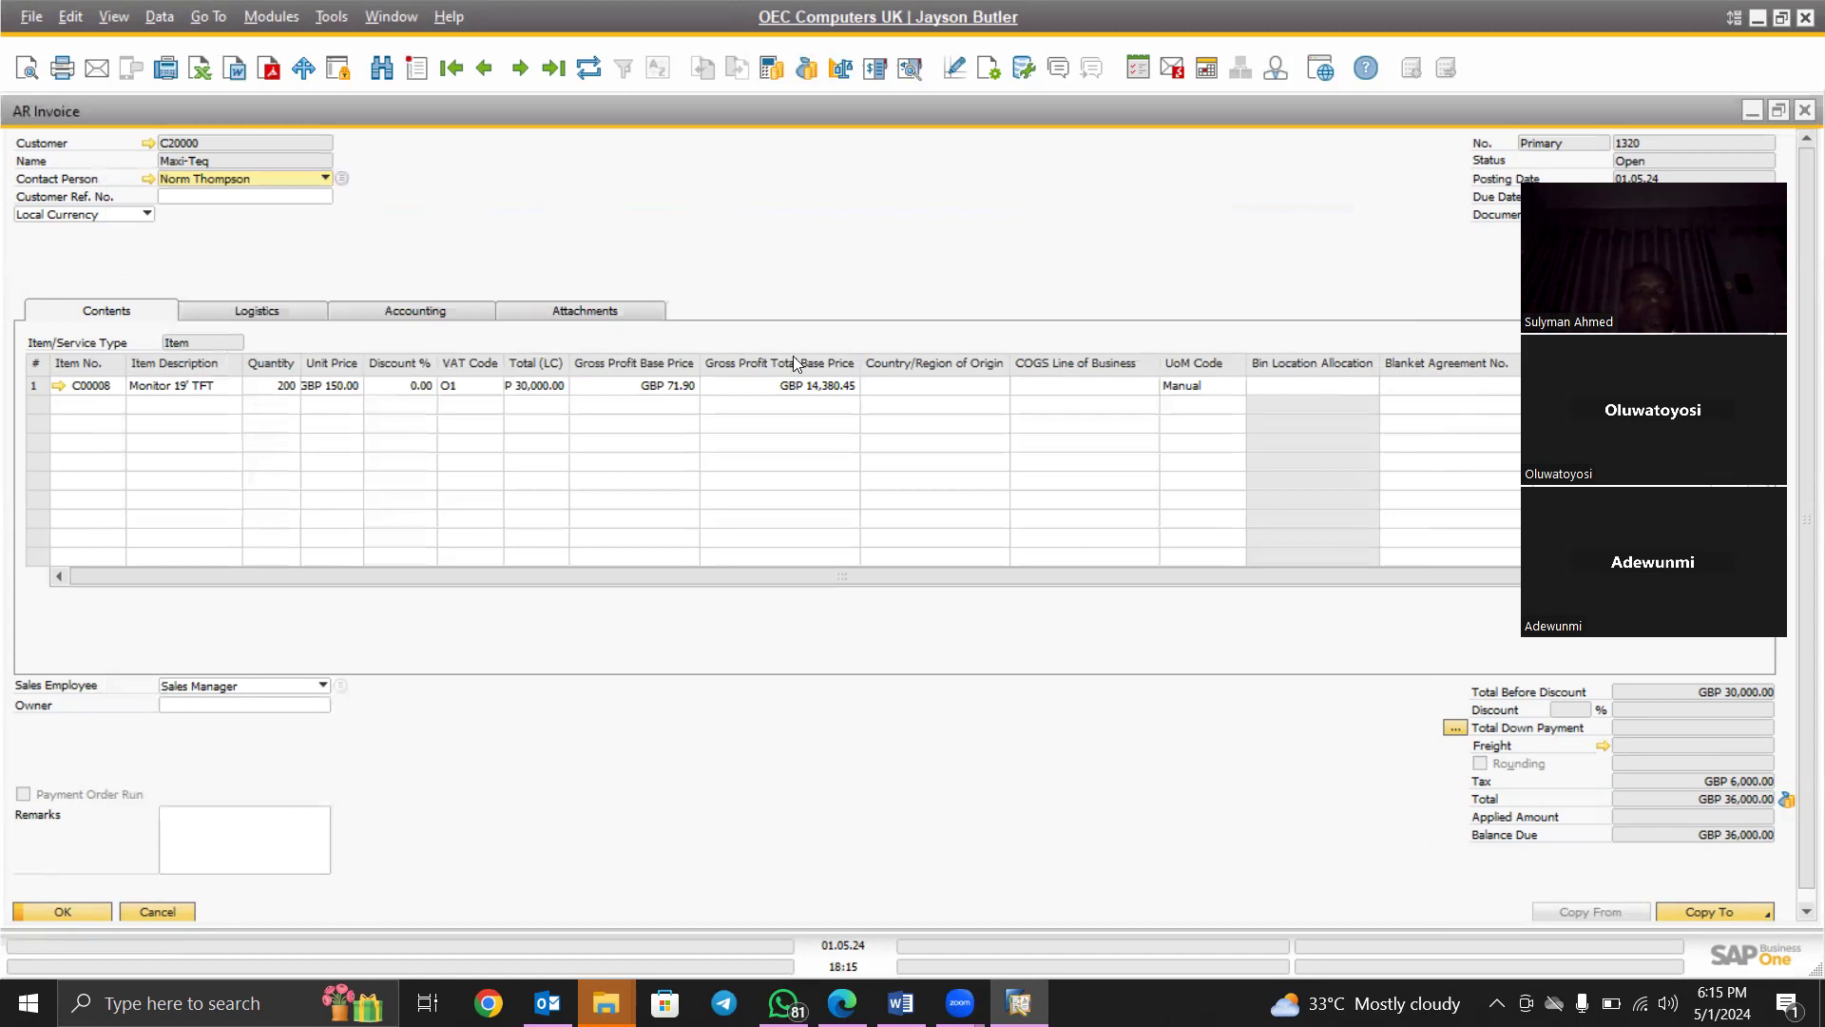
pyautogui.click(1755, 911)
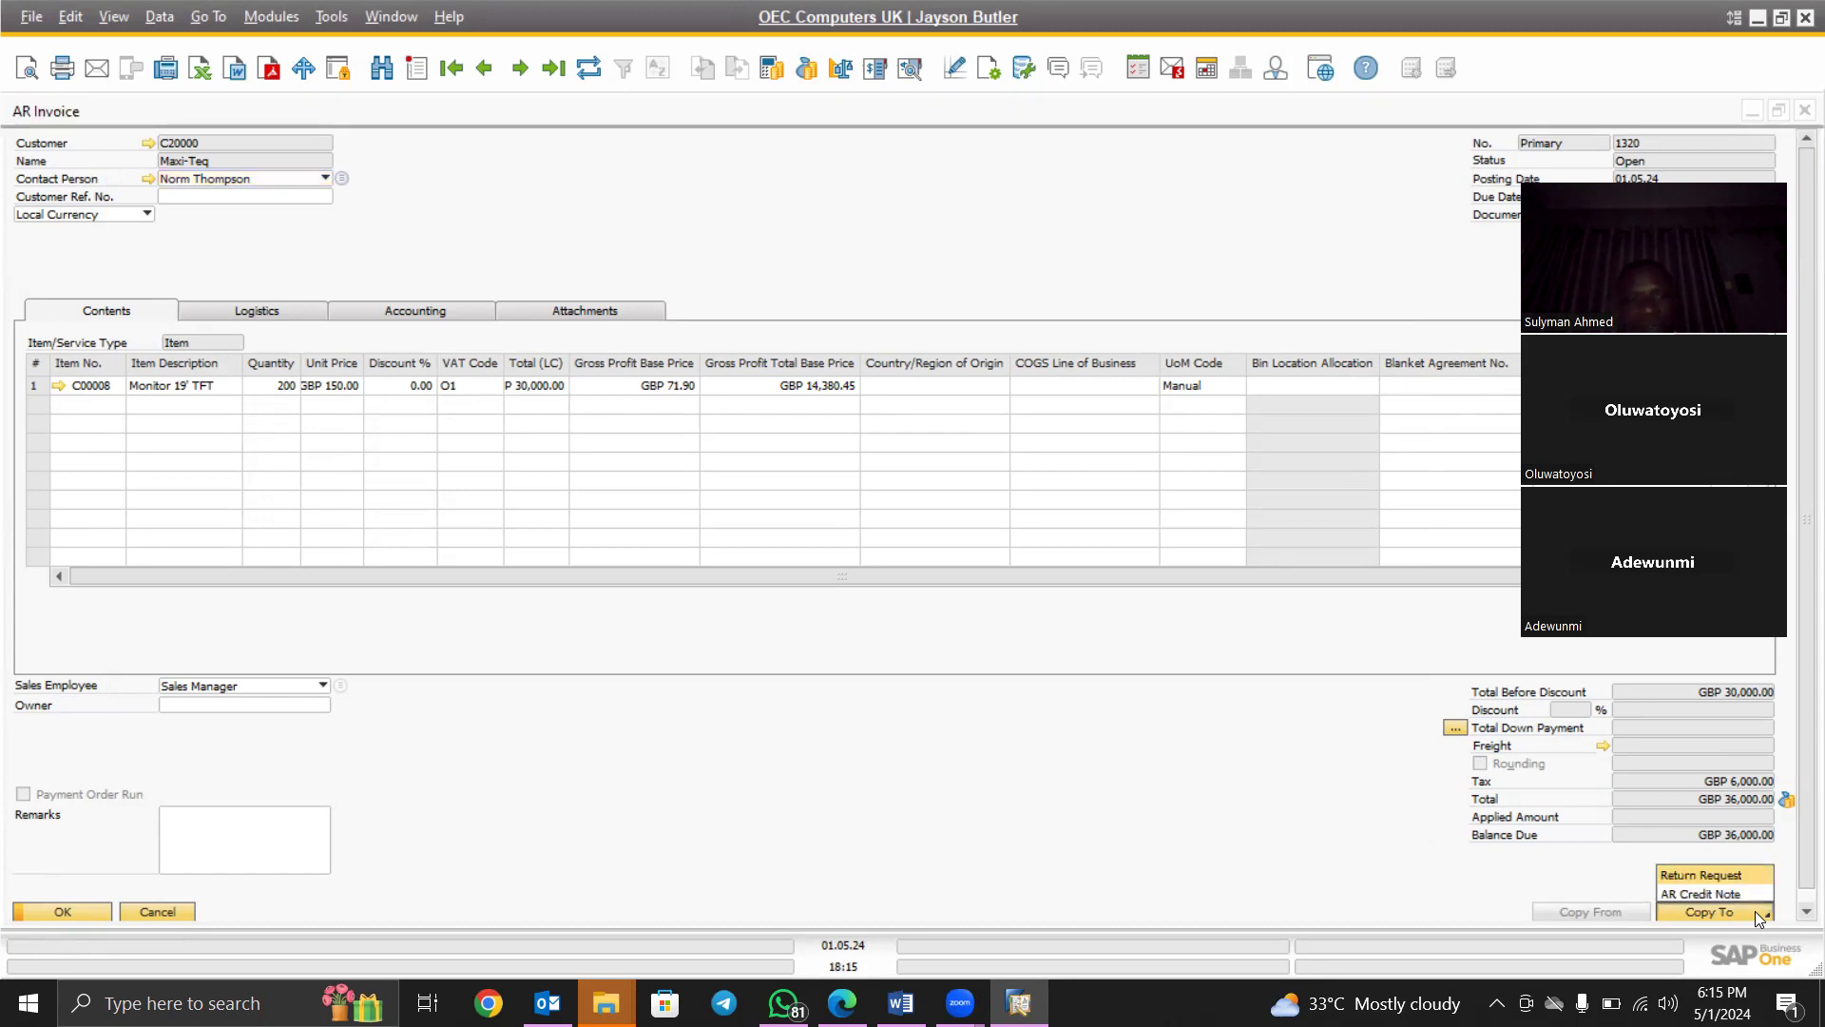
# Create AR Credit Note 32 from invoice 1320 with quantity 2, adding it via Add & View
pyautogui.click(1705, 892)
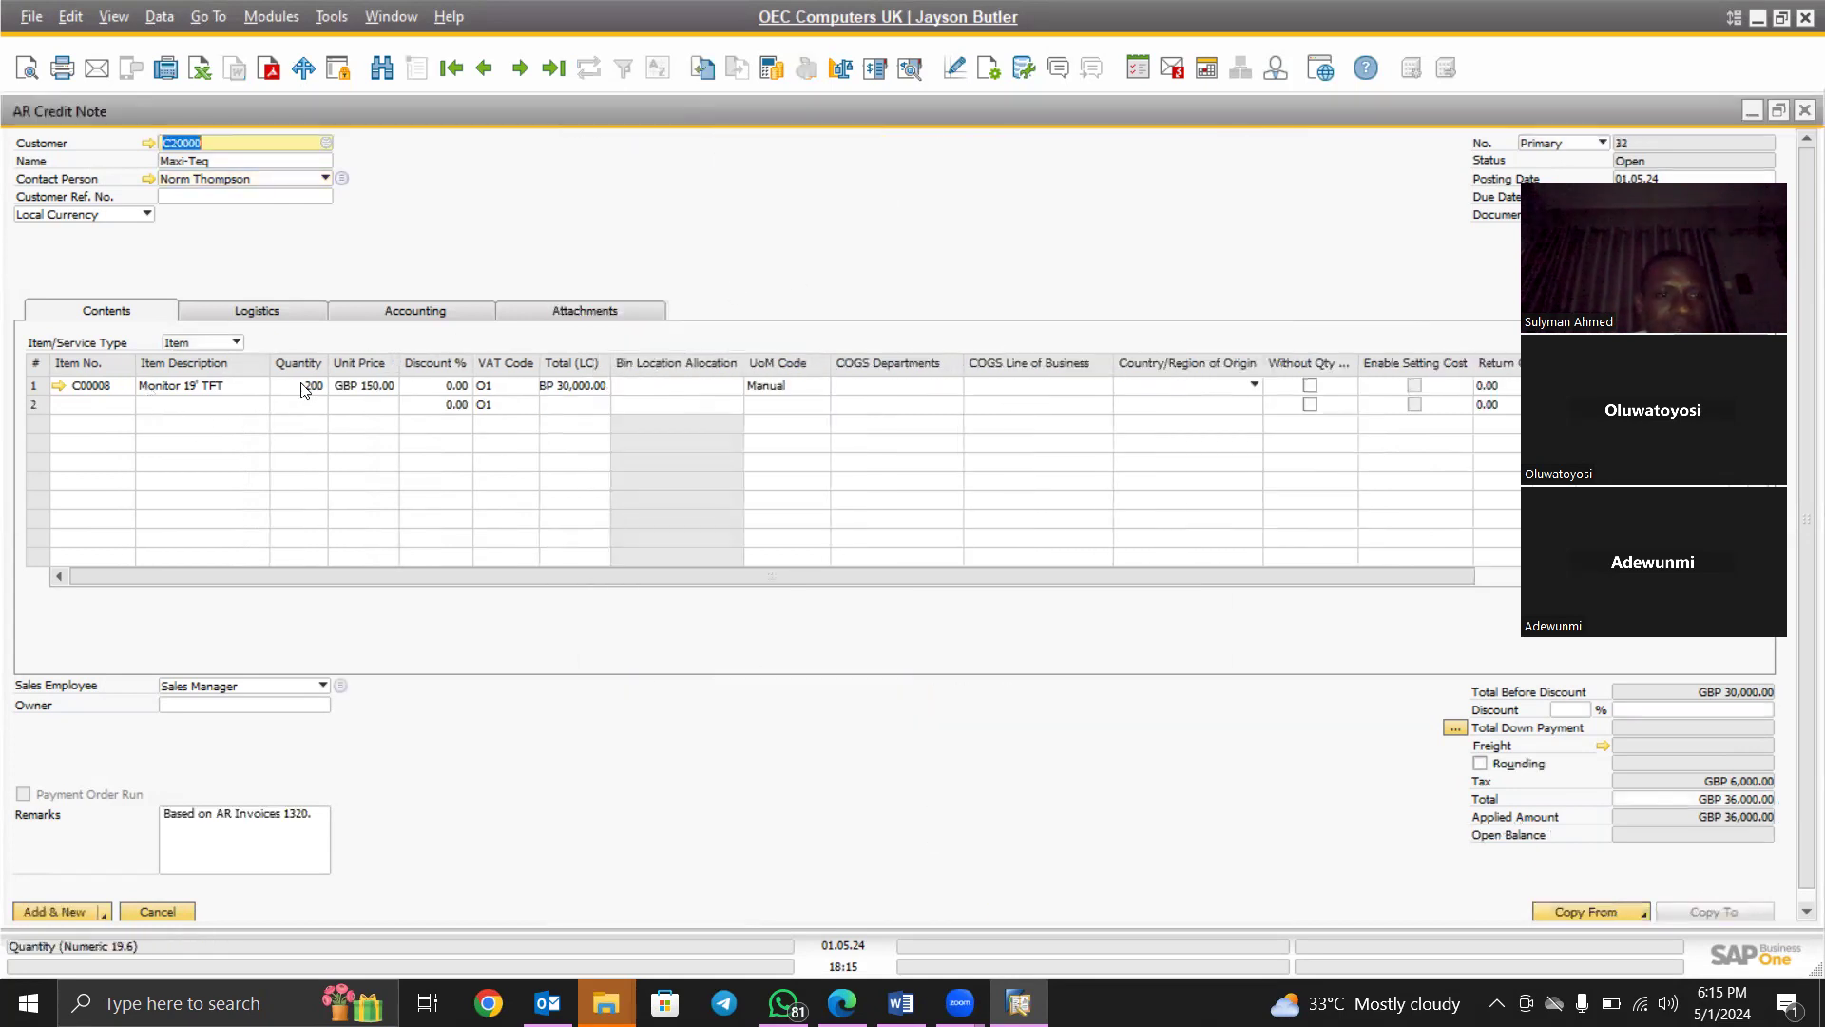
pyautogui.click(311, 385)
pyautogui.write('2')
pyautogui.press('Tab')
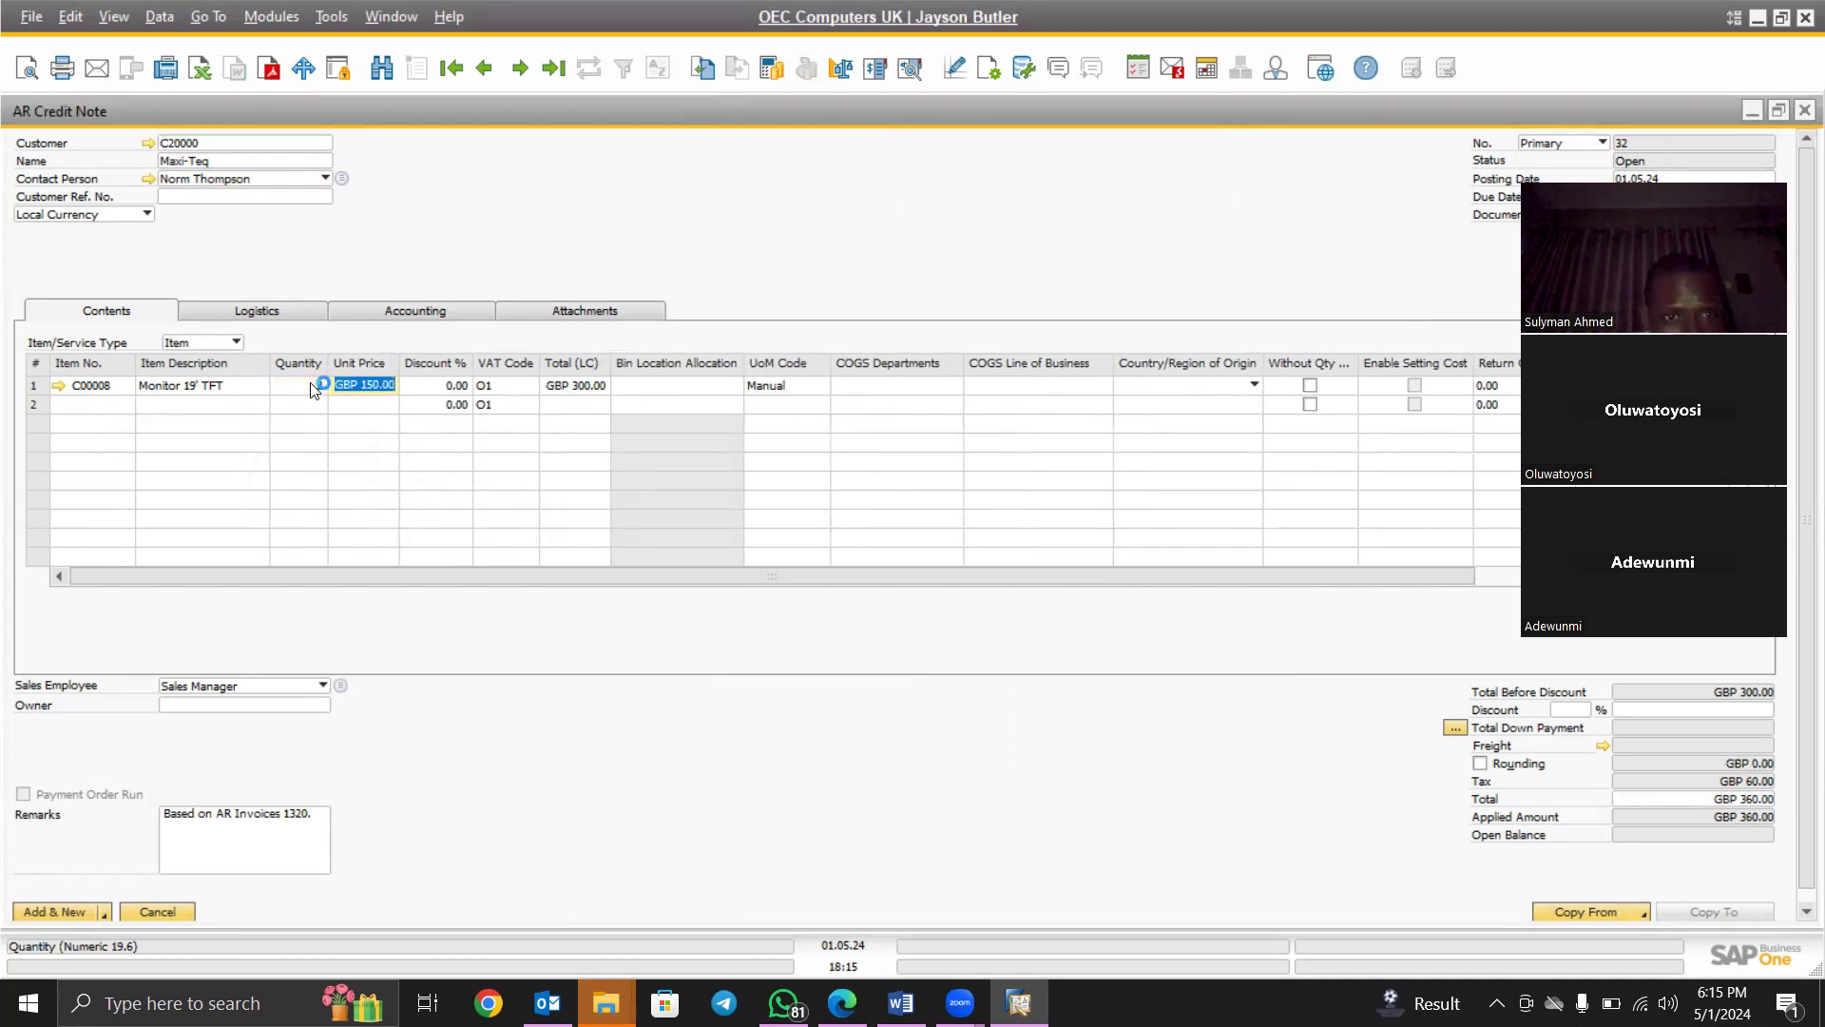
pyautogui.press('Tab')
pyautogui.press('Tab')
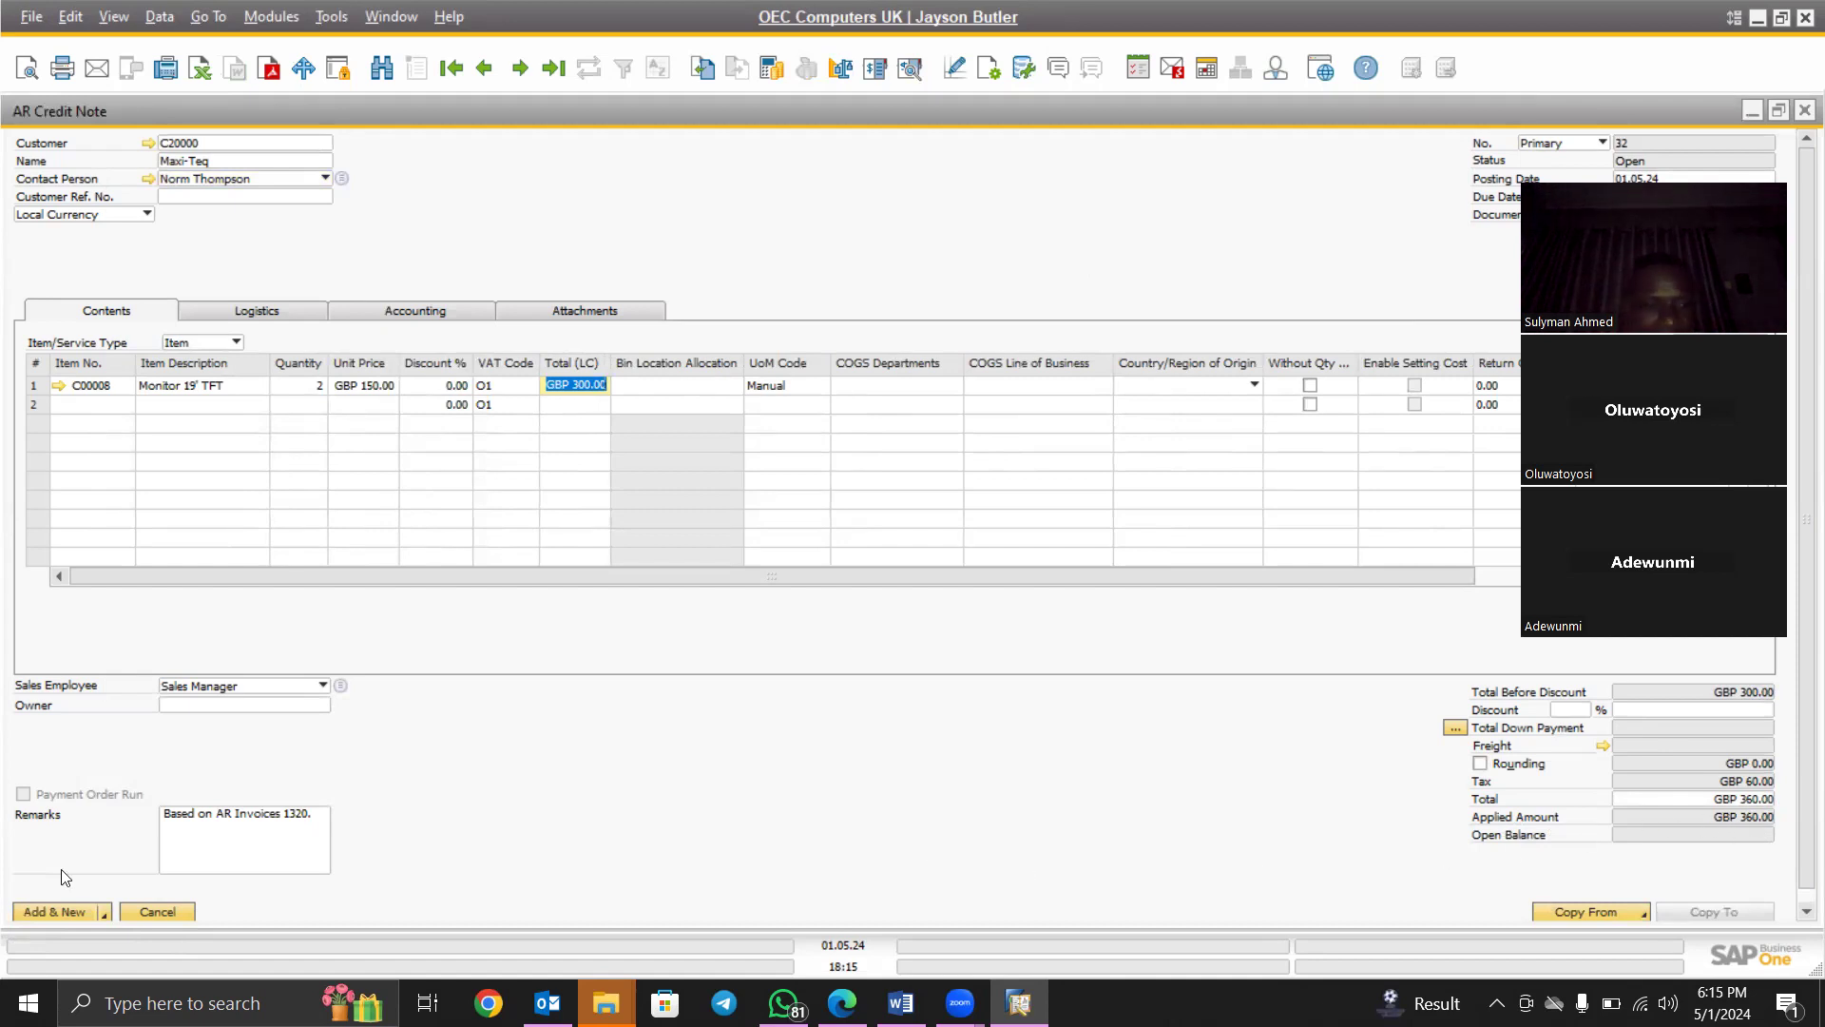
pyautogui.click(104, 915)
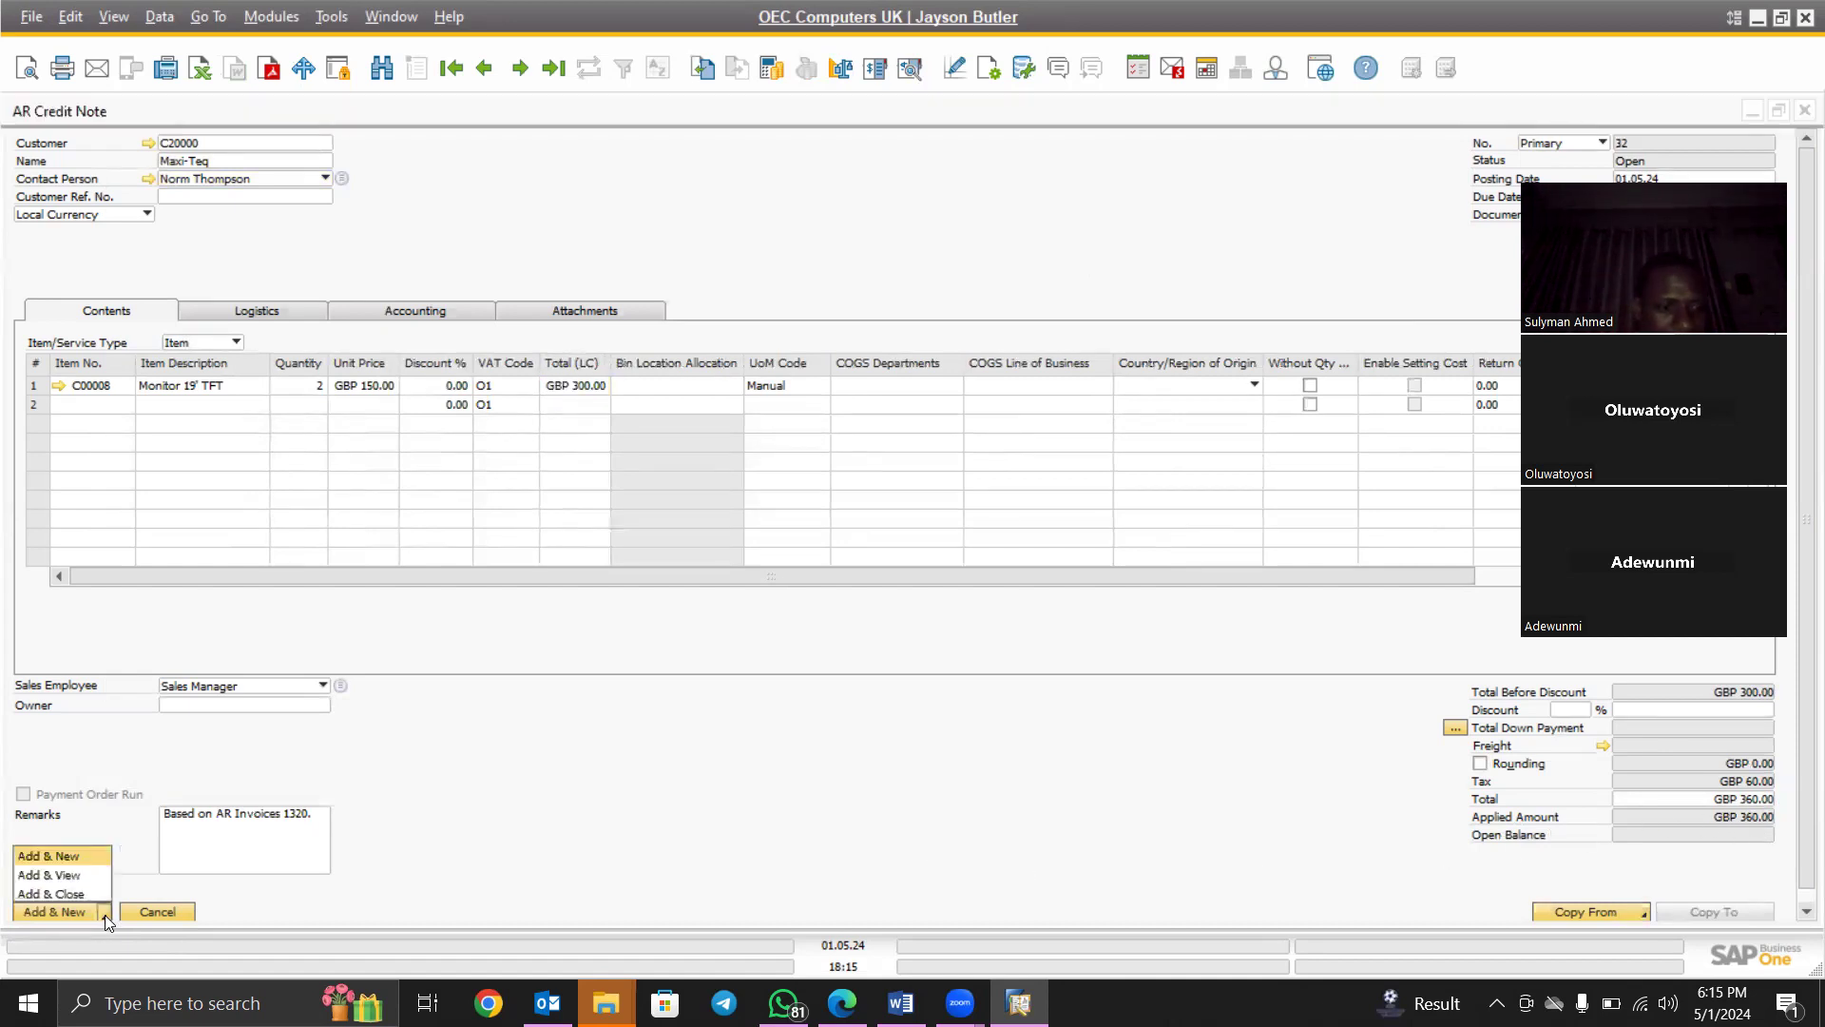
pyautogui.click(62, 872)
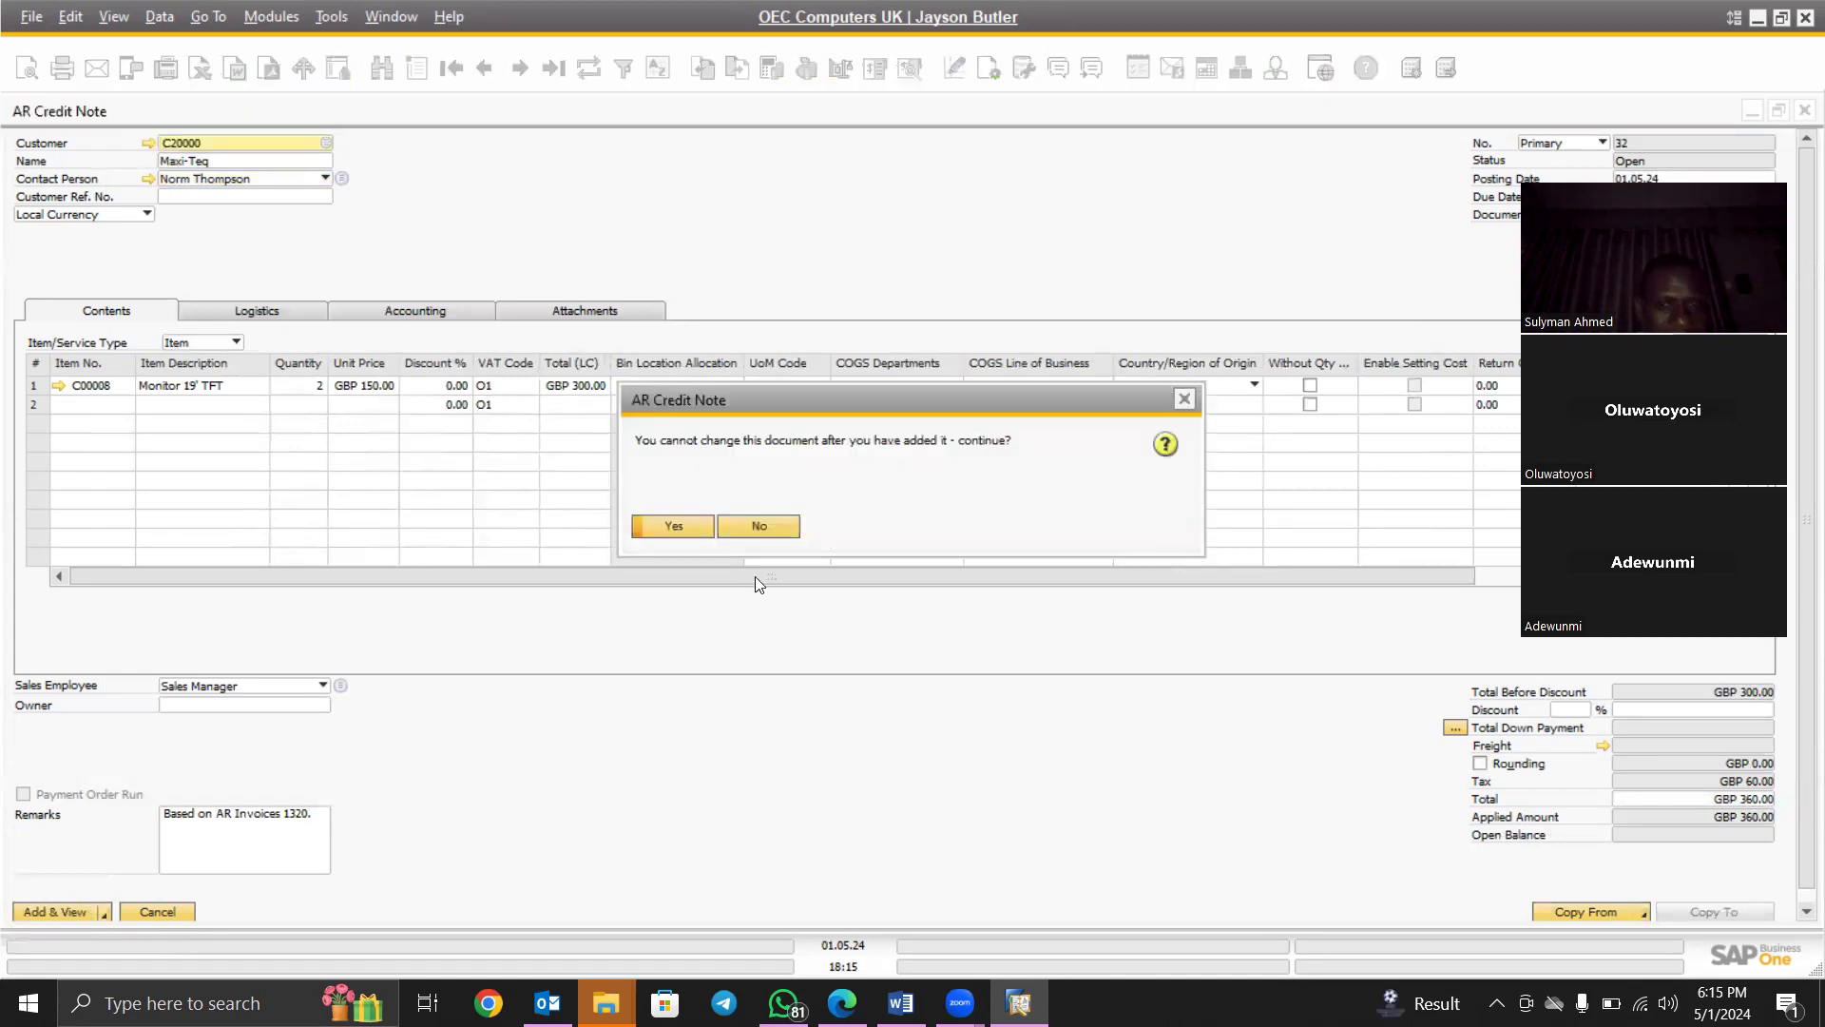
pyautogui.click(675, 526)
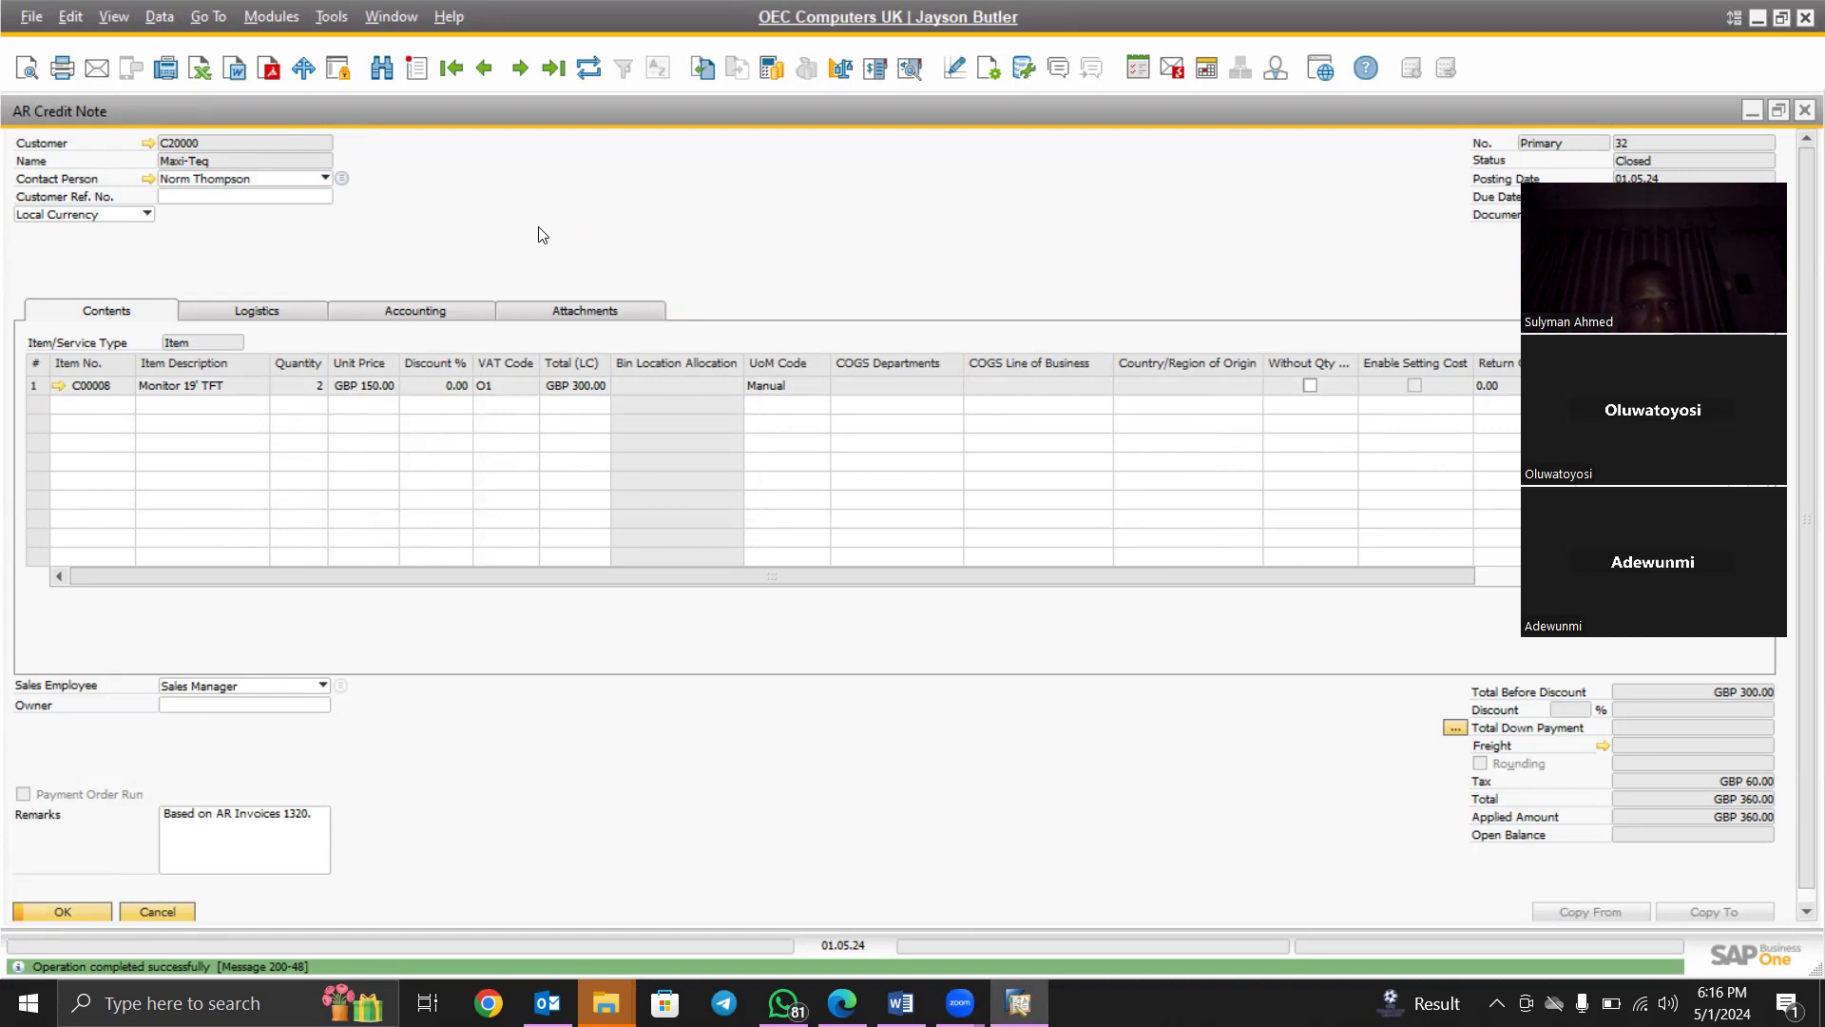
pyautogui.rightClick(541, 234)
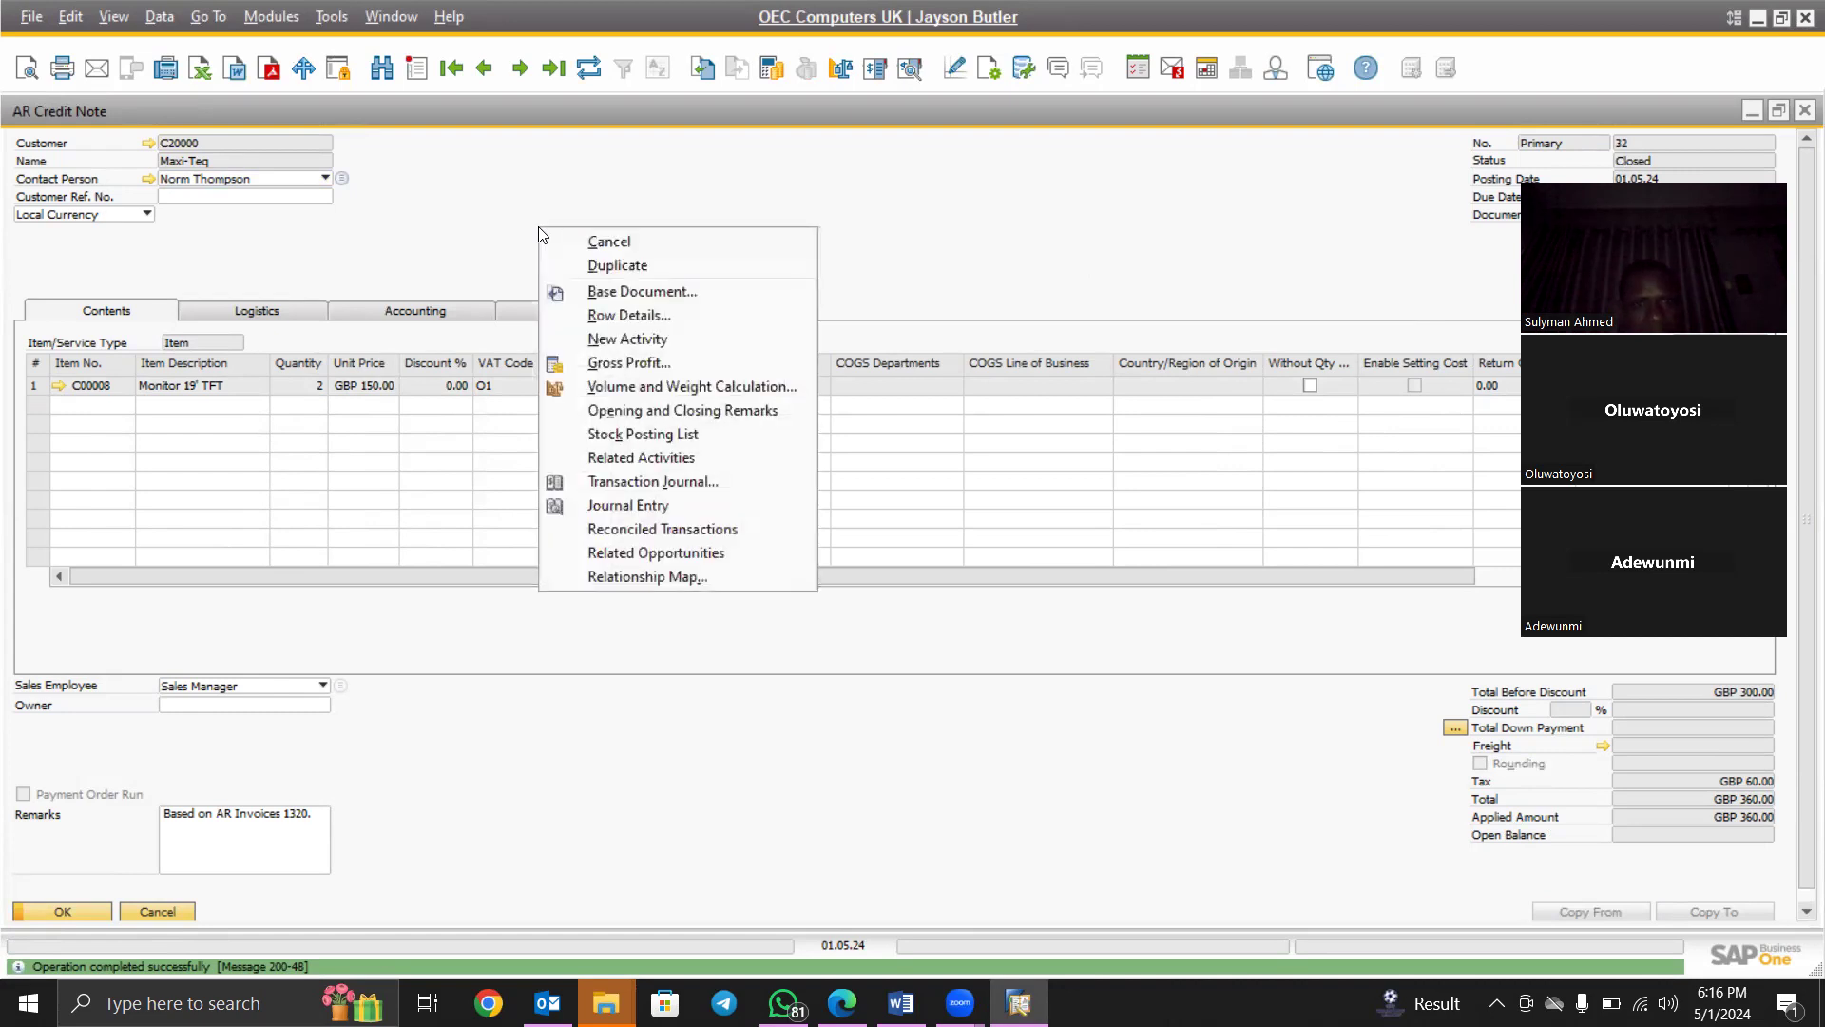
pyautogui.click(678, 504)
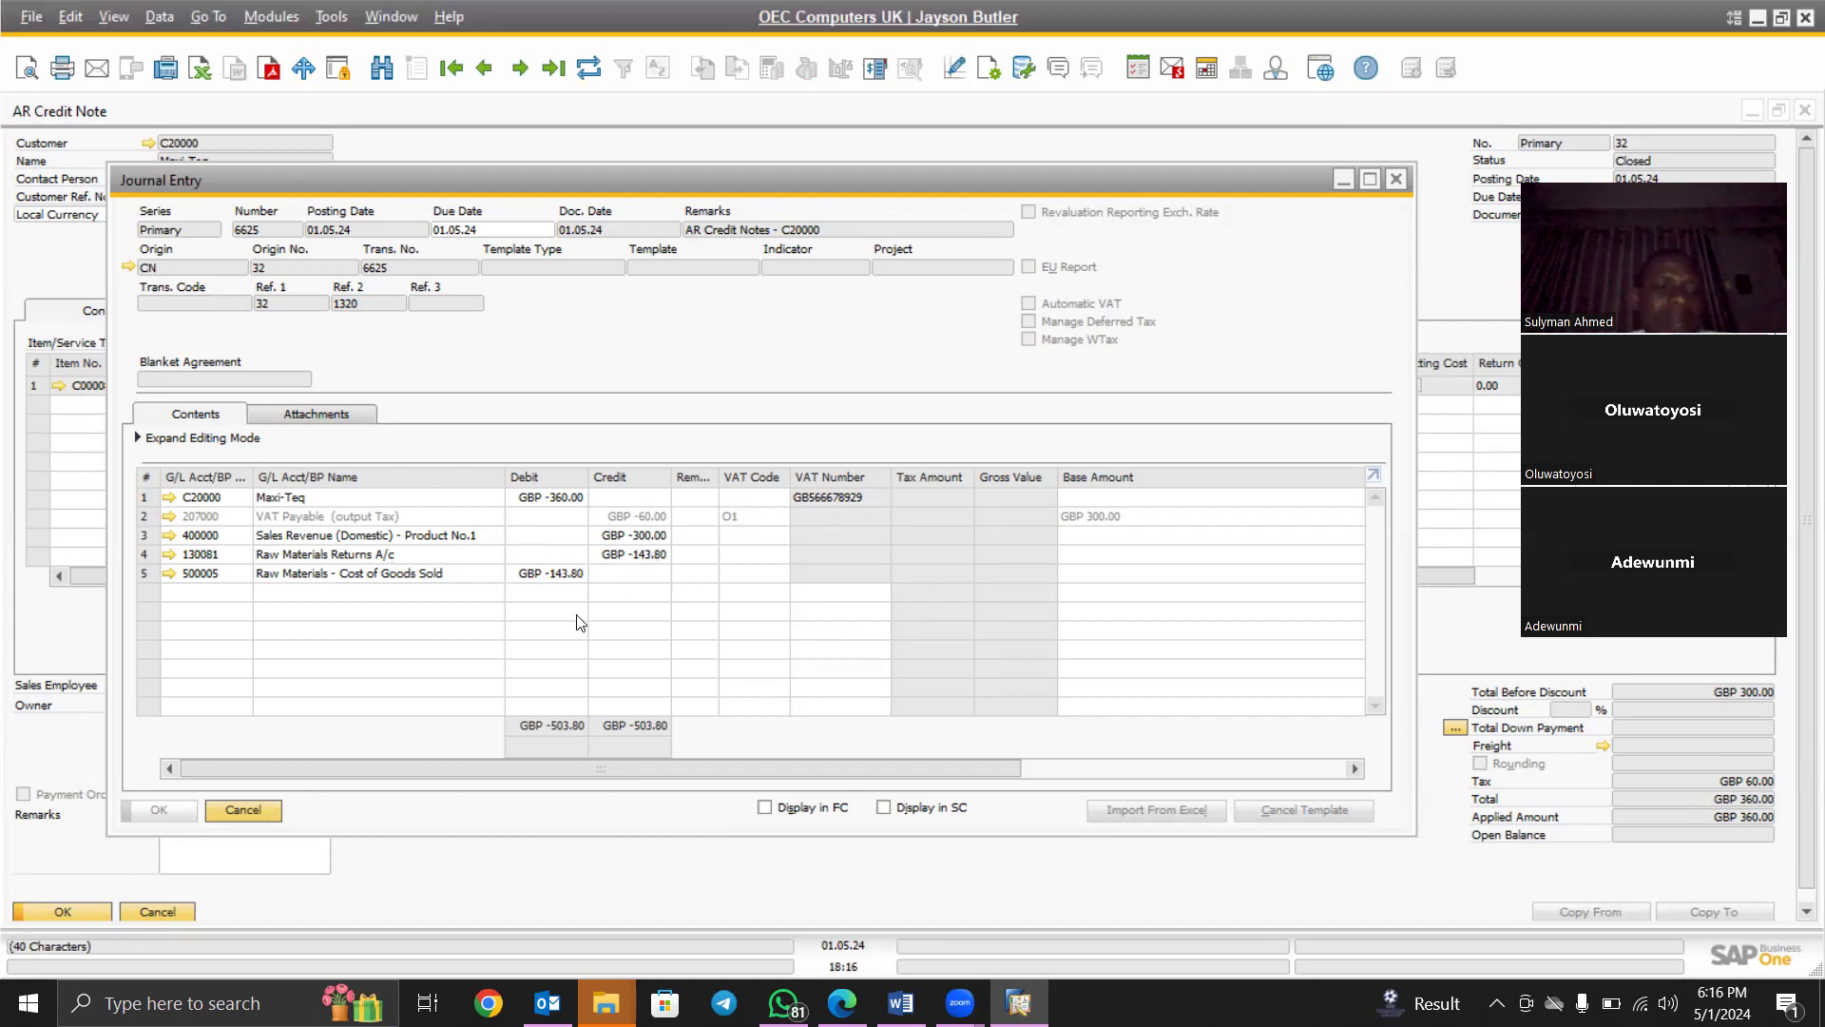
pyautogui.click(244, 811)
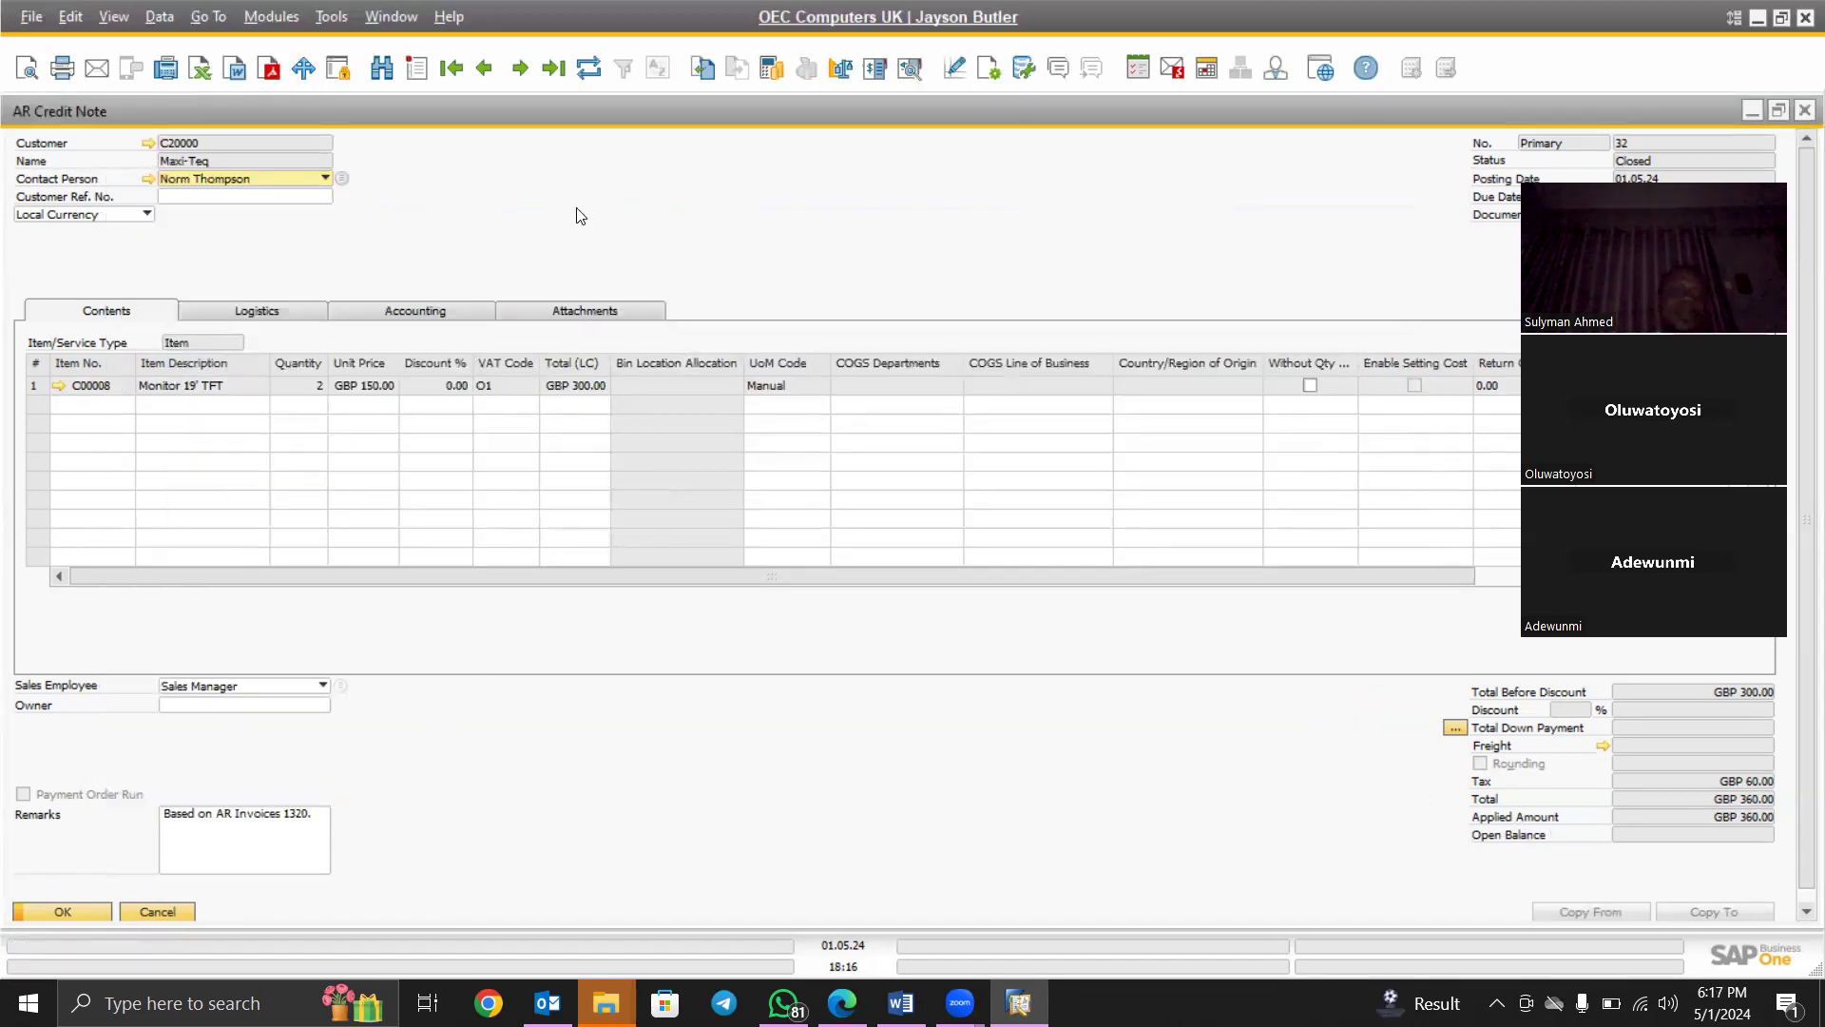
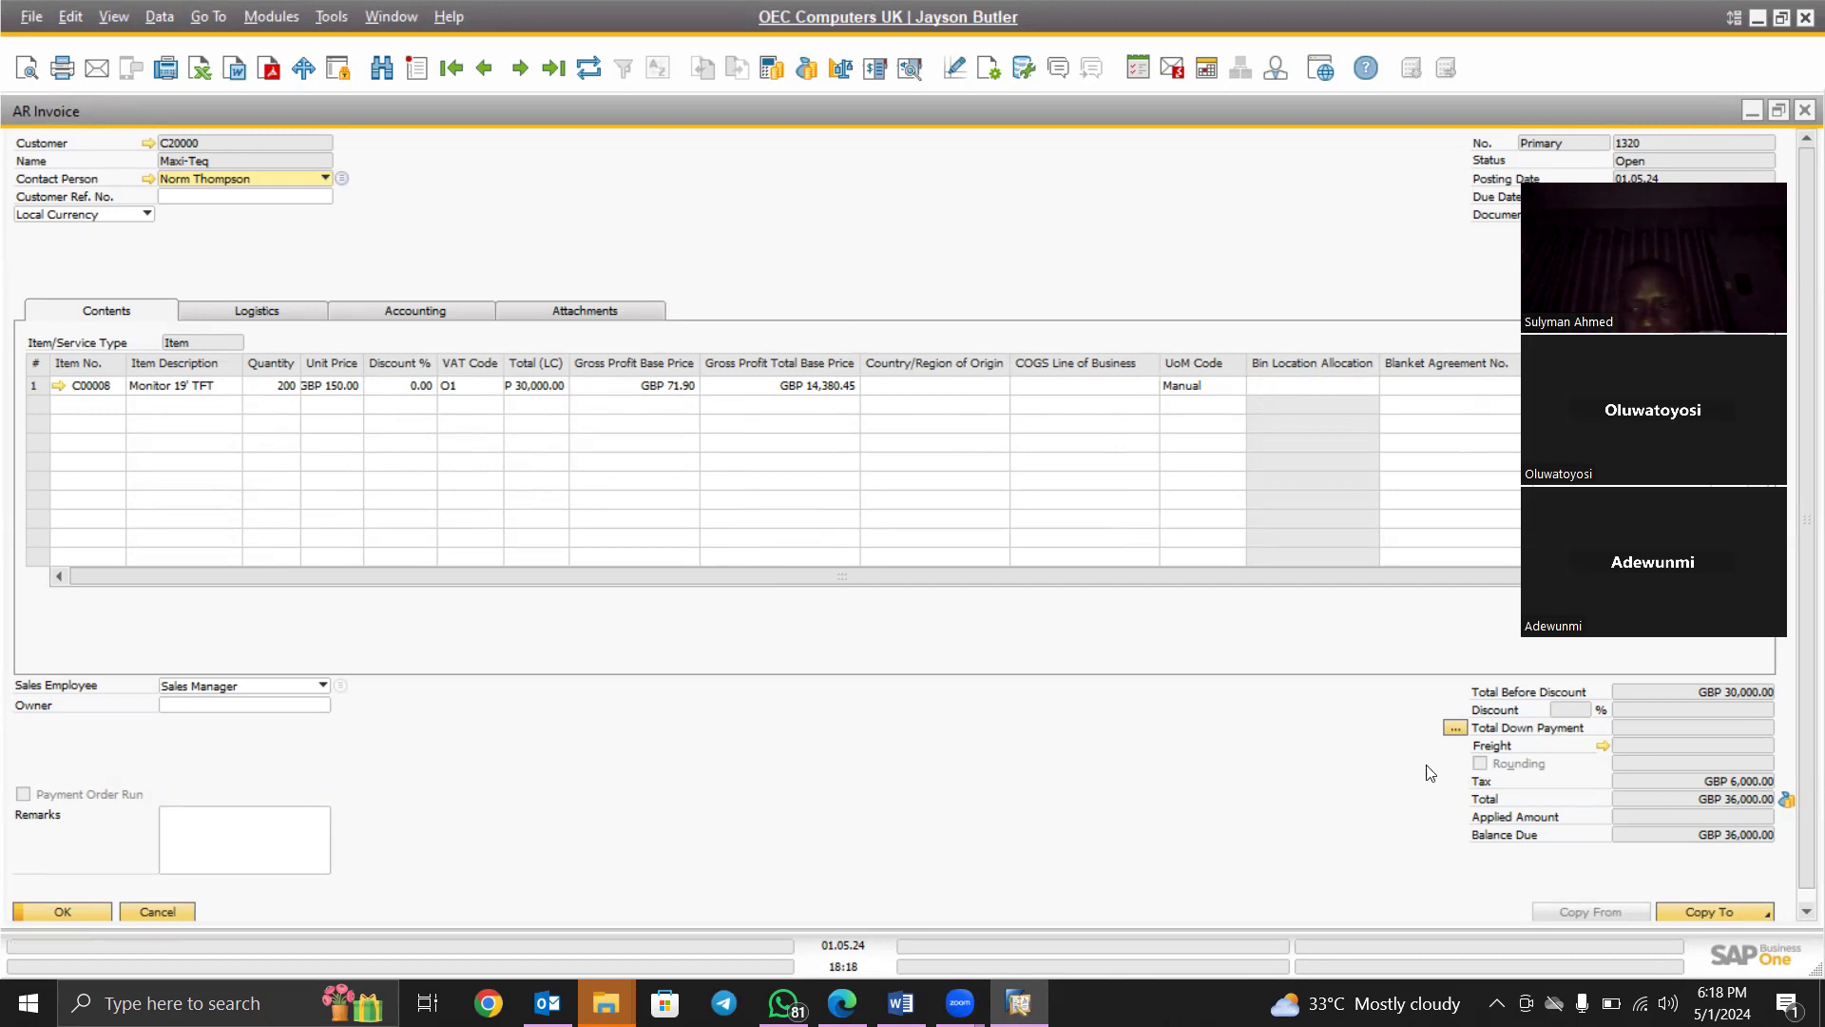
# Copy invoice 1320 into a new AR Credit Note for 198 Monitor 19' TFT units
pyautogui.click(1763, 913)
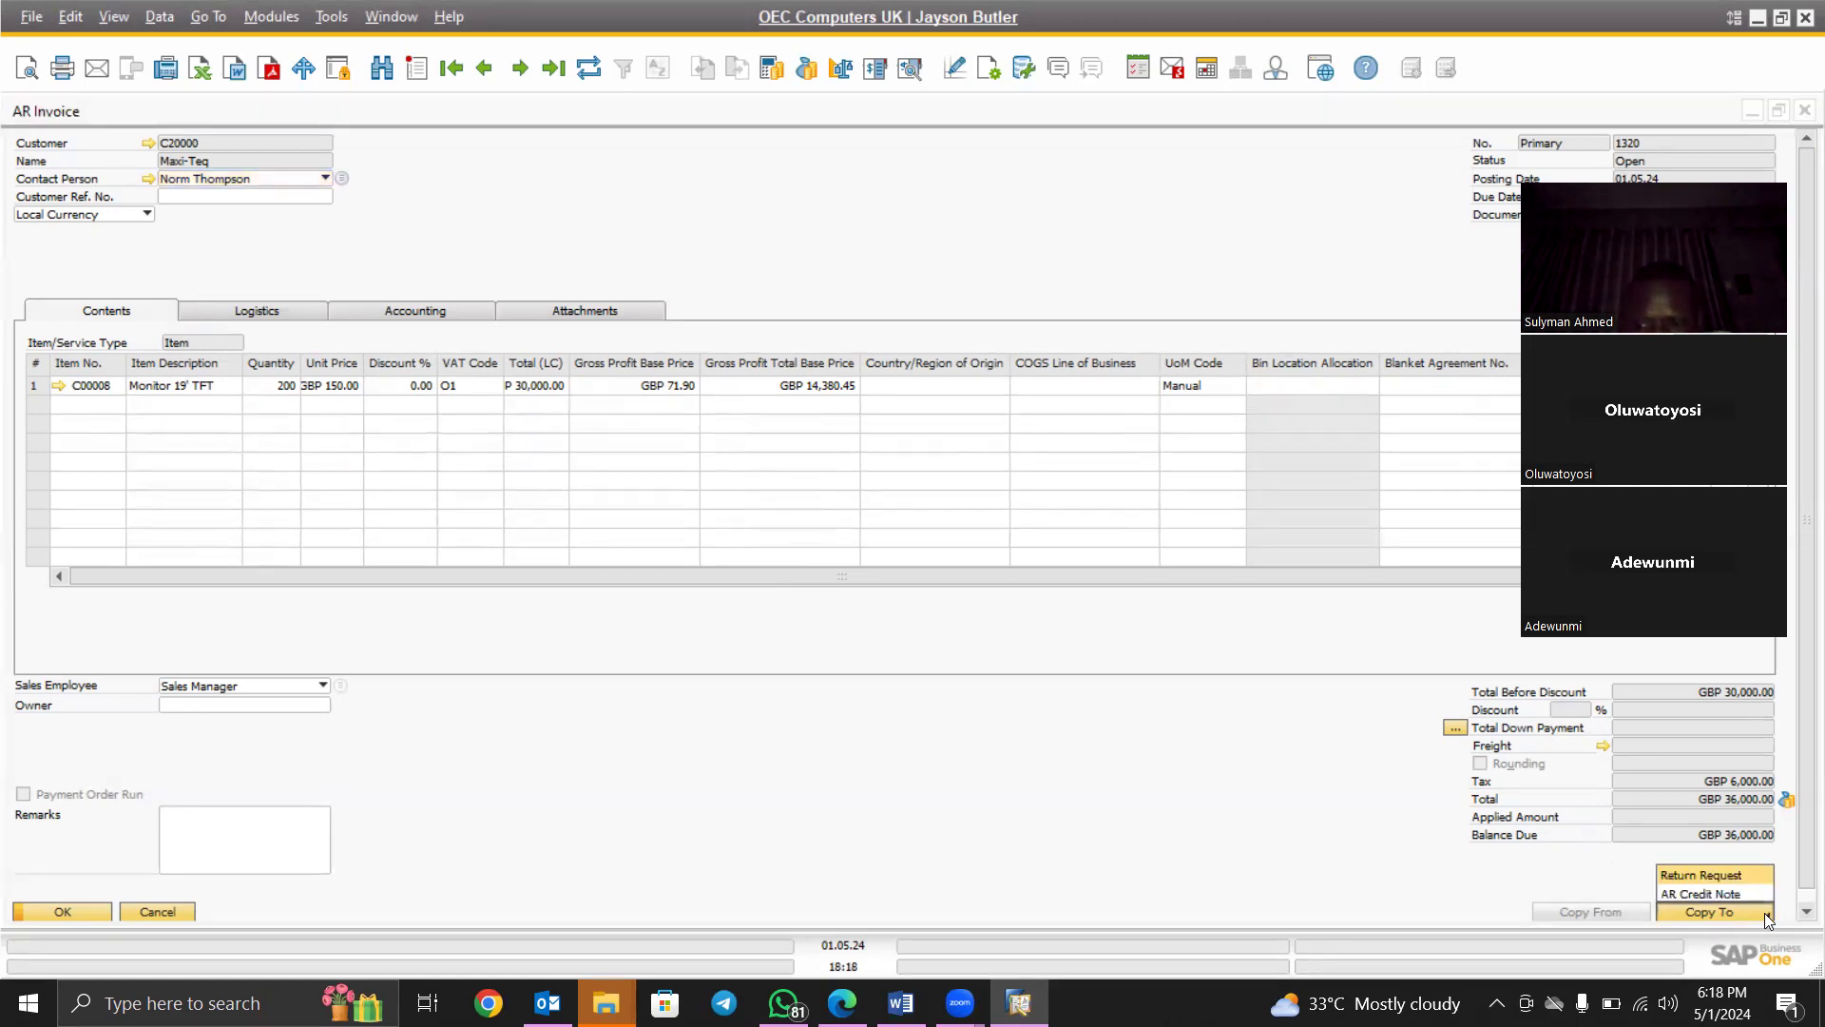
pyautogui.click(1707, 895)
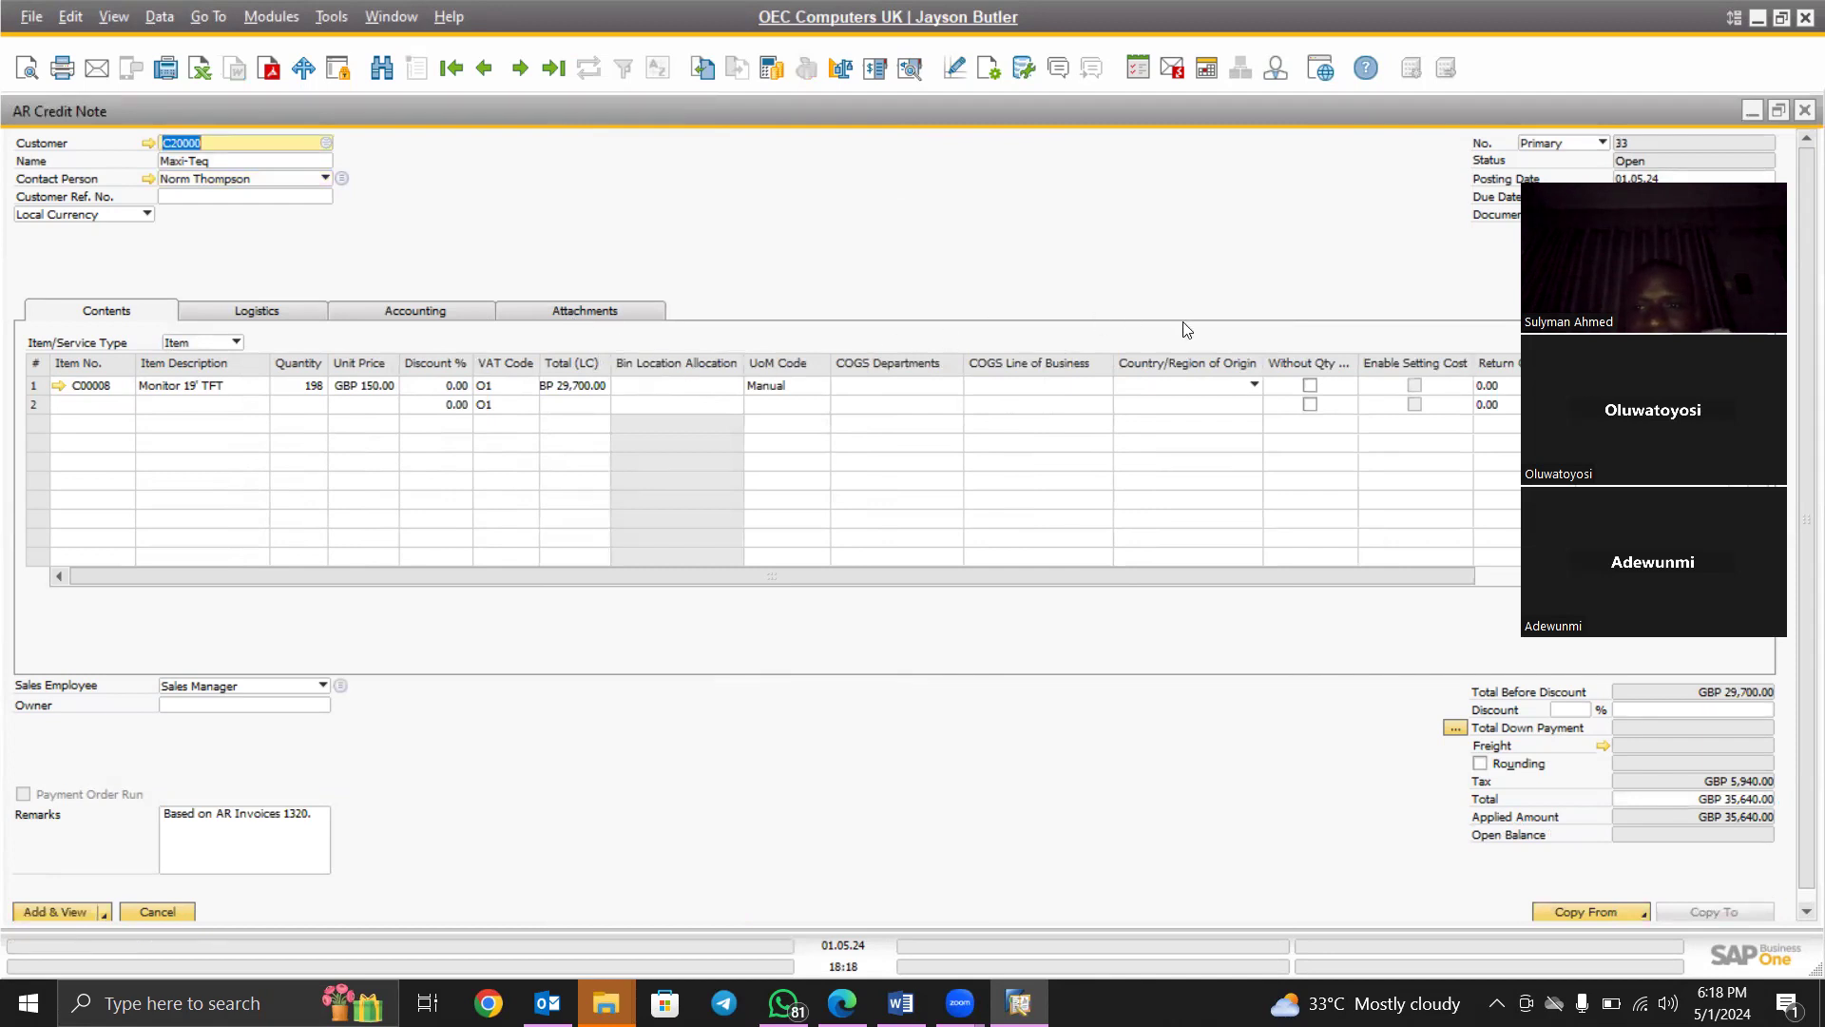
# Change the monitor line quantity from 198 to 2
pyautogui.click(296, 385)
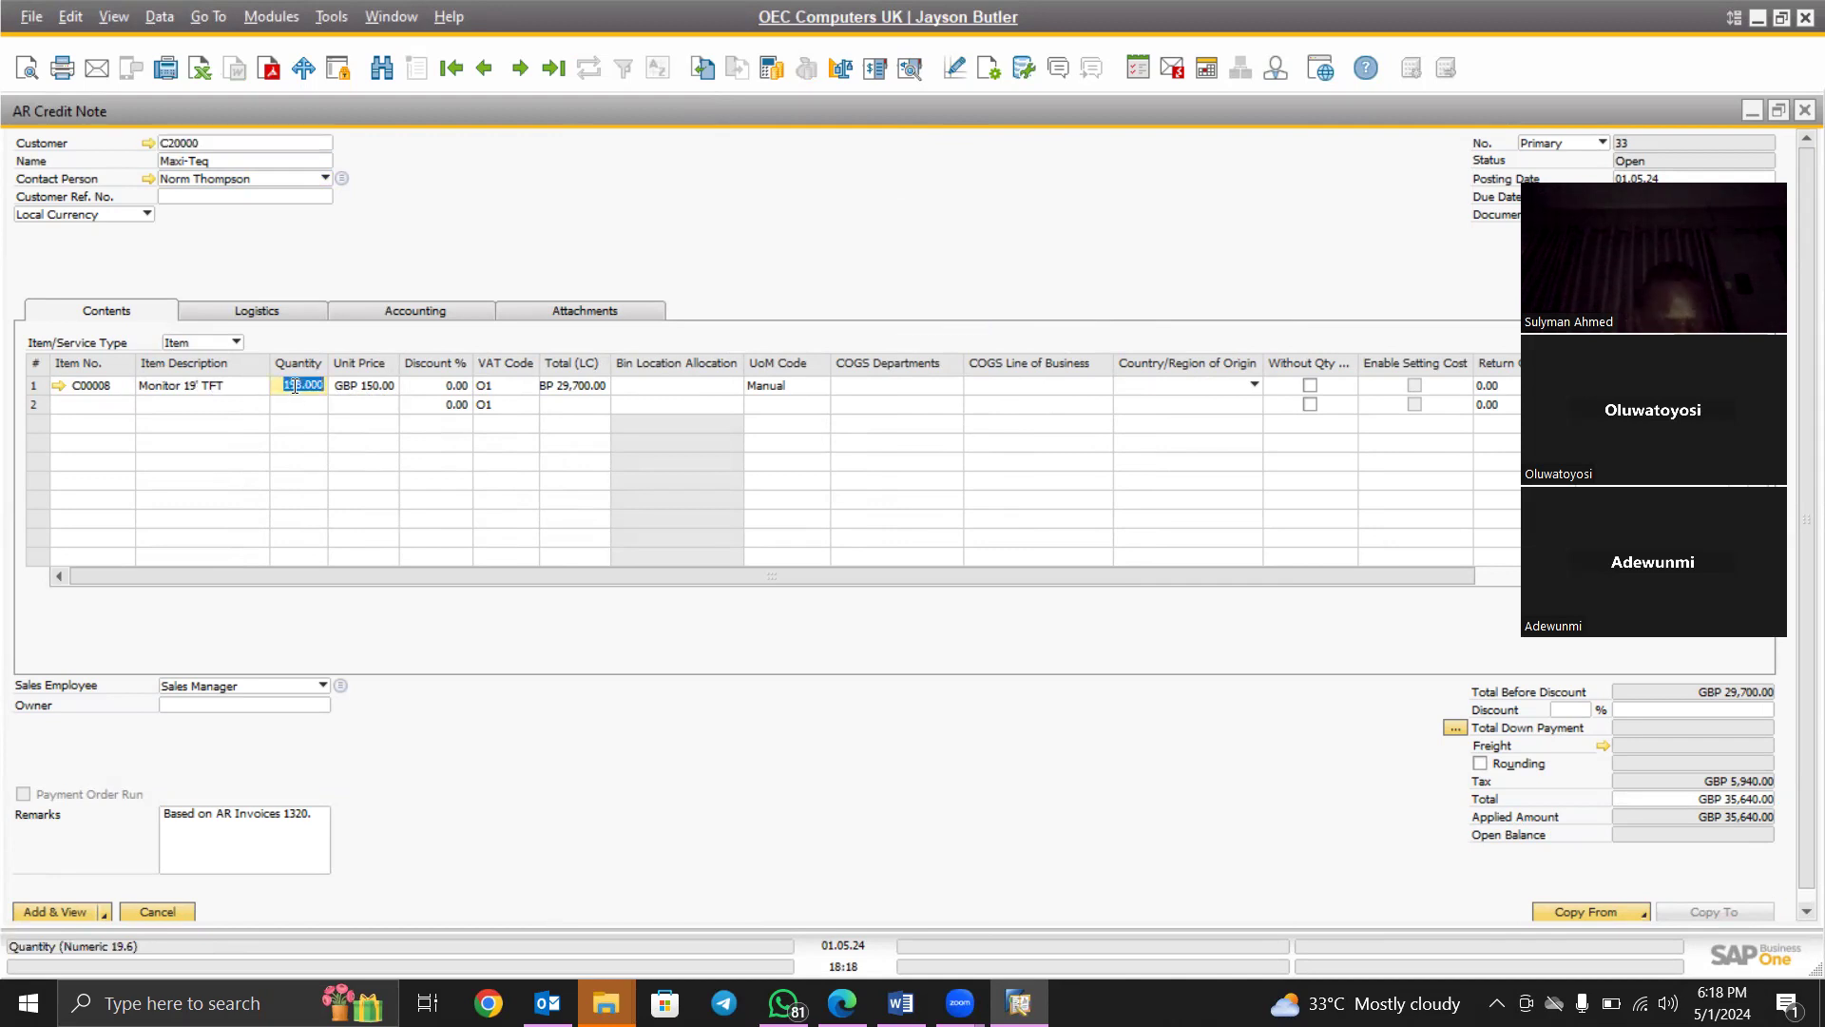
pyautogui.write('2')
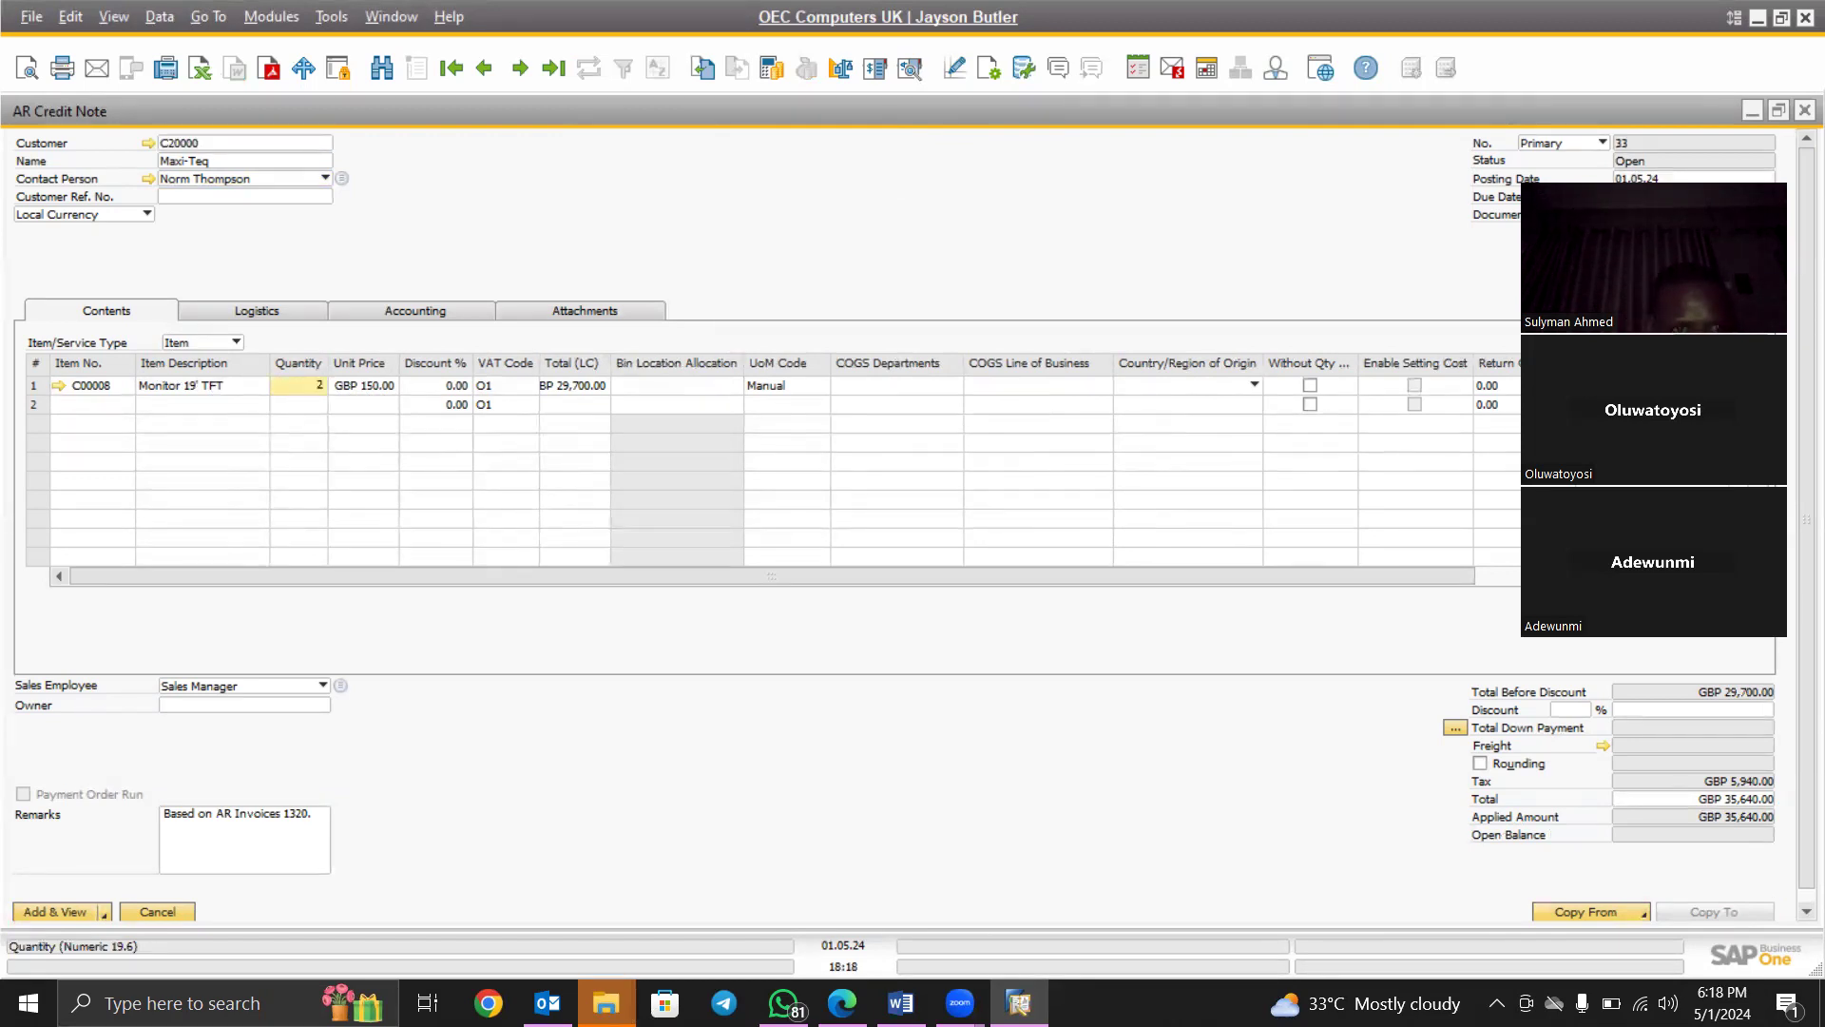
pyautogui.press('Tab')
pyautogui.press('Tab')
pyautogui.press('Tab')
pyautogui.press('Tab')
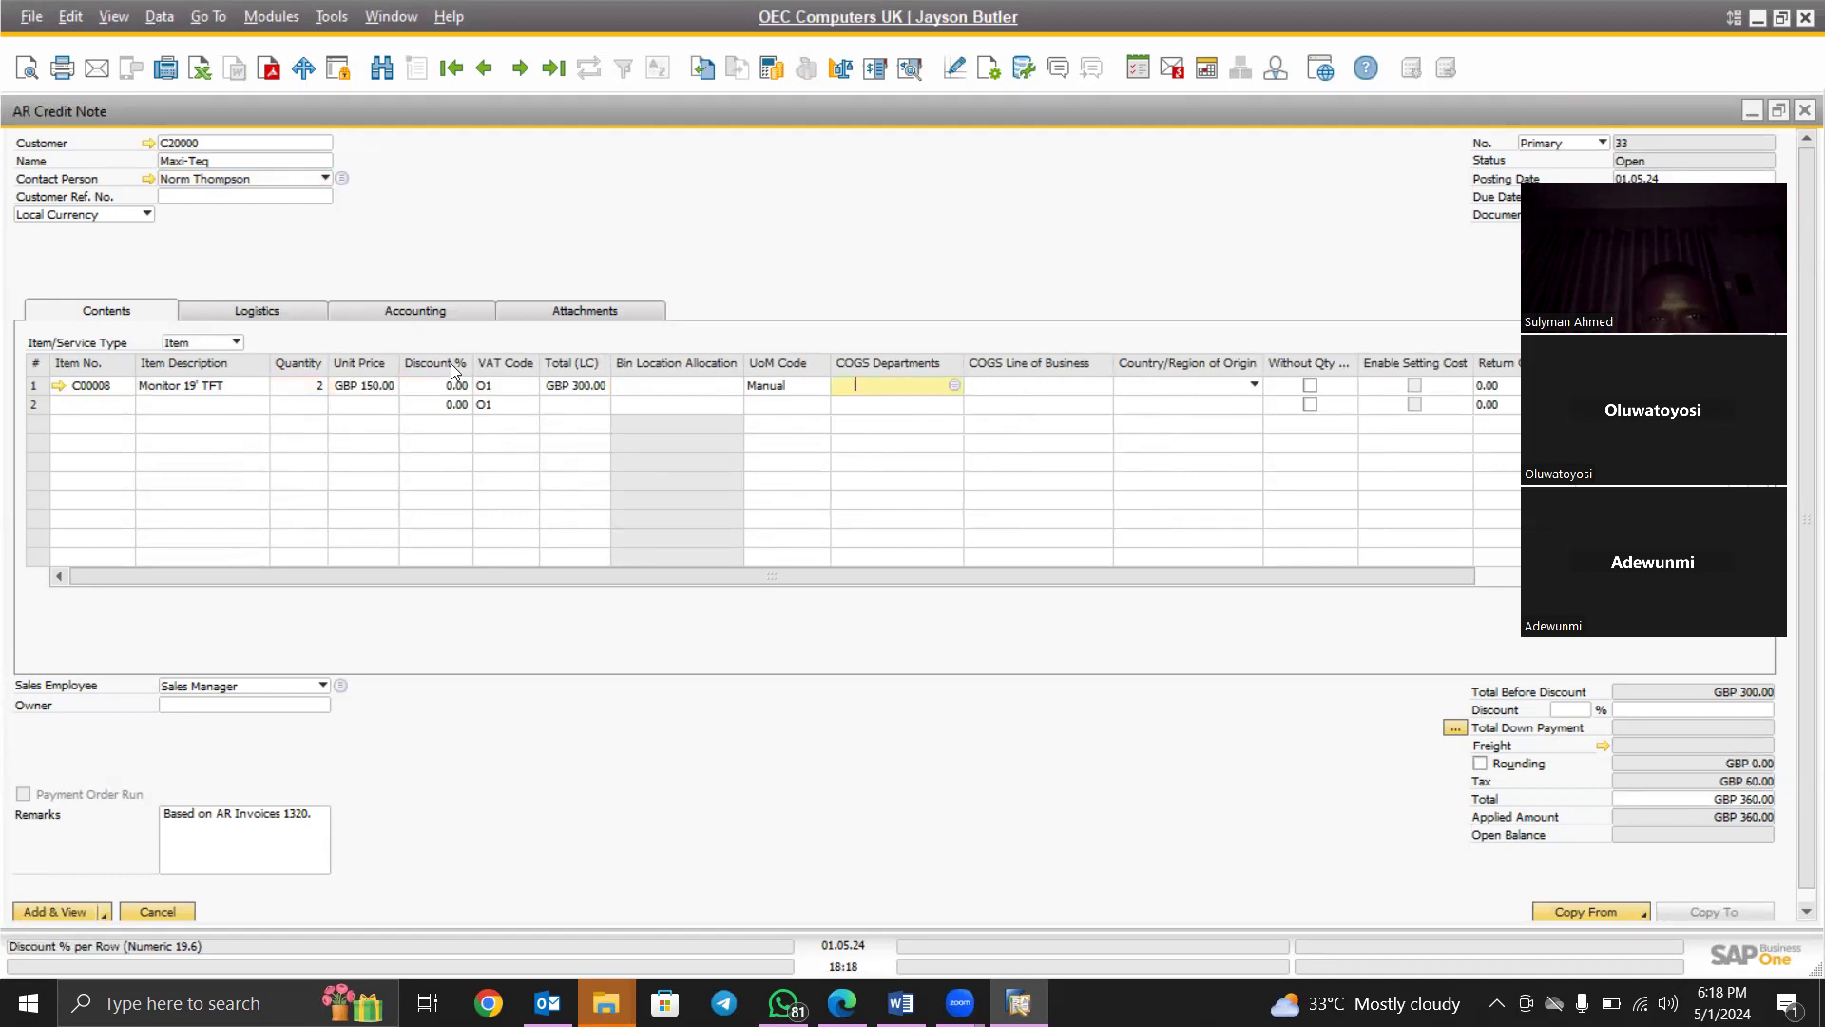
# Re-enter quantity 2 and mark the monitor line Without Qty Posting, totalling GBP 360.00
pyautogui.click(317, 392)
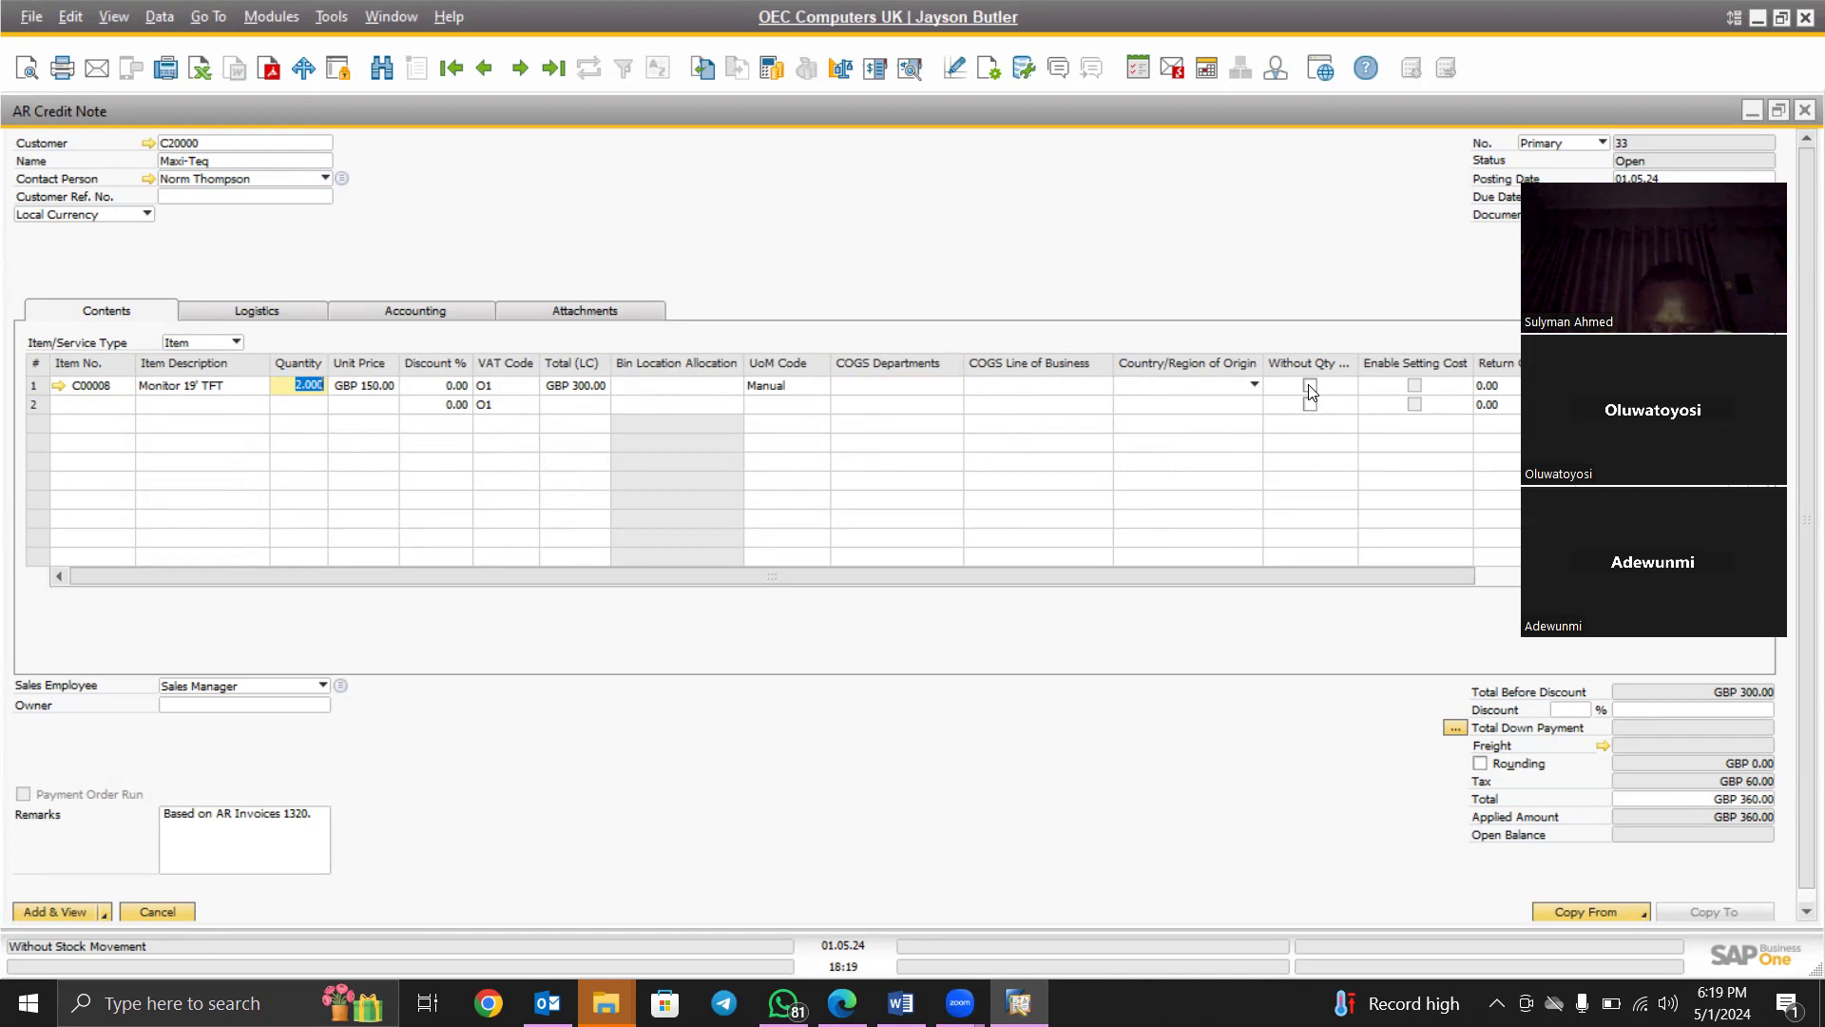
pyautogui.press('BackSpace')
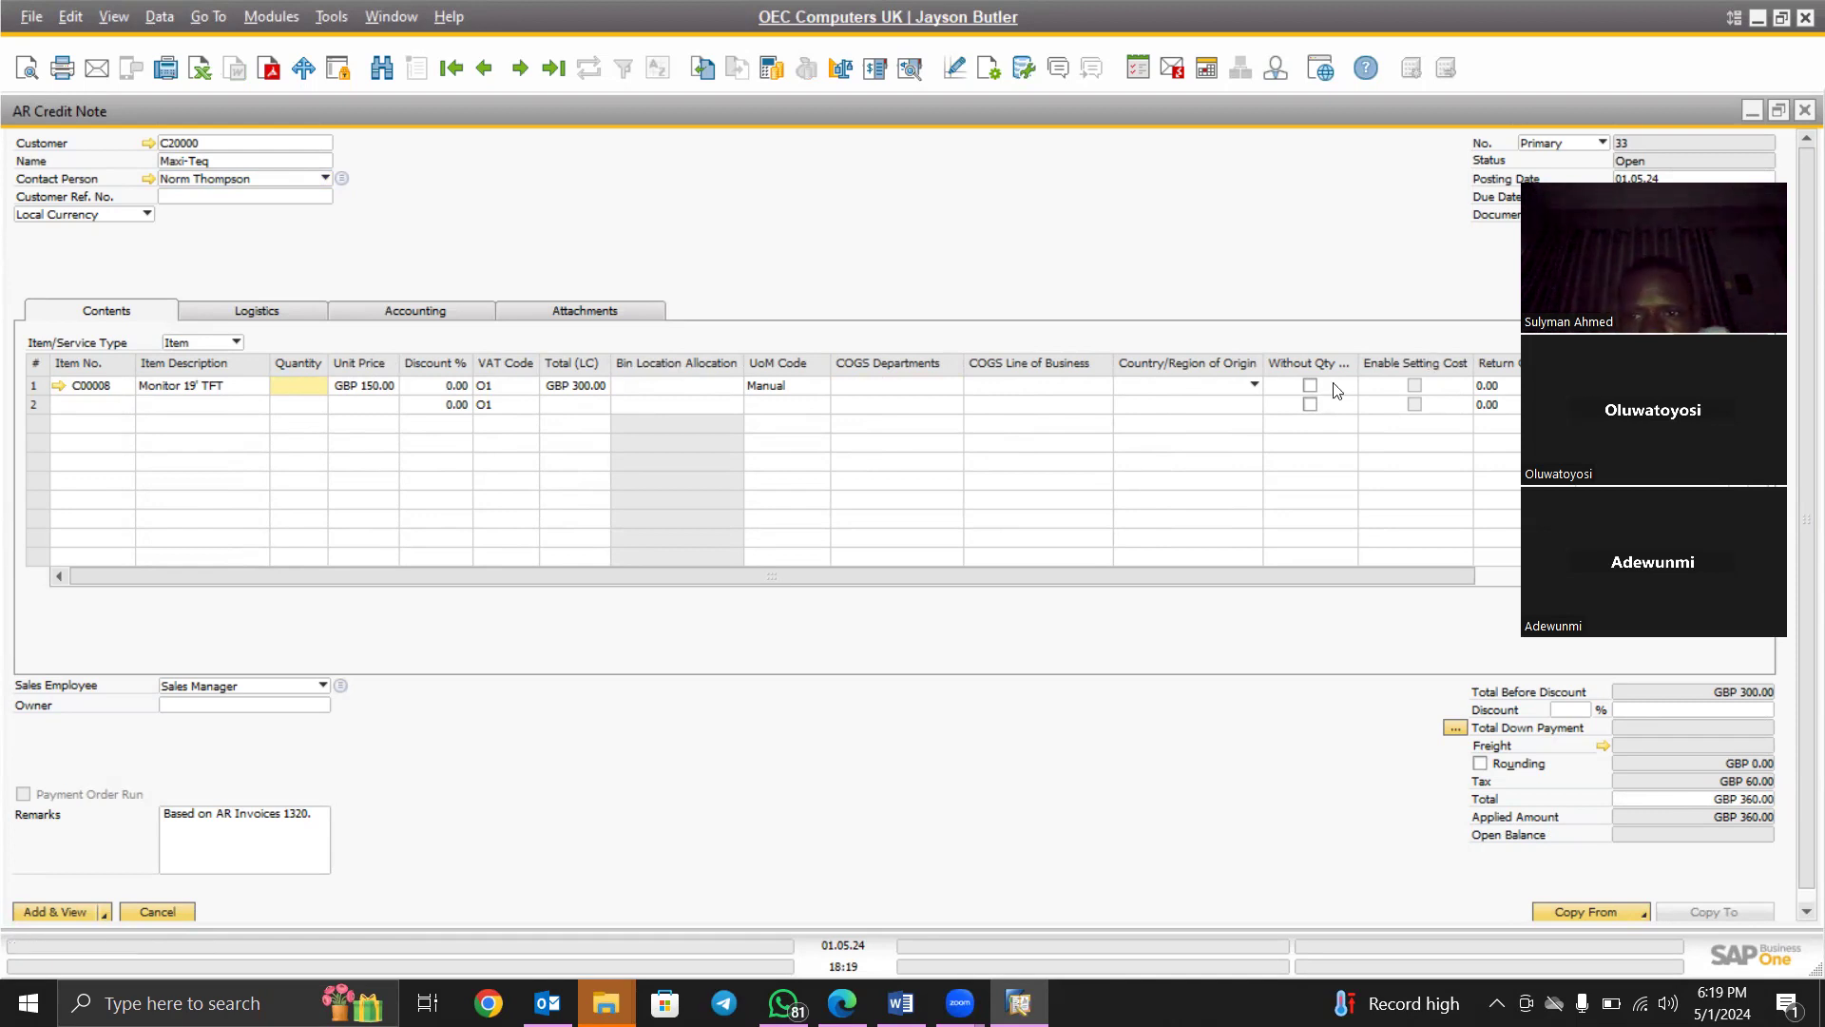
pyautogui.click(1310, 385)
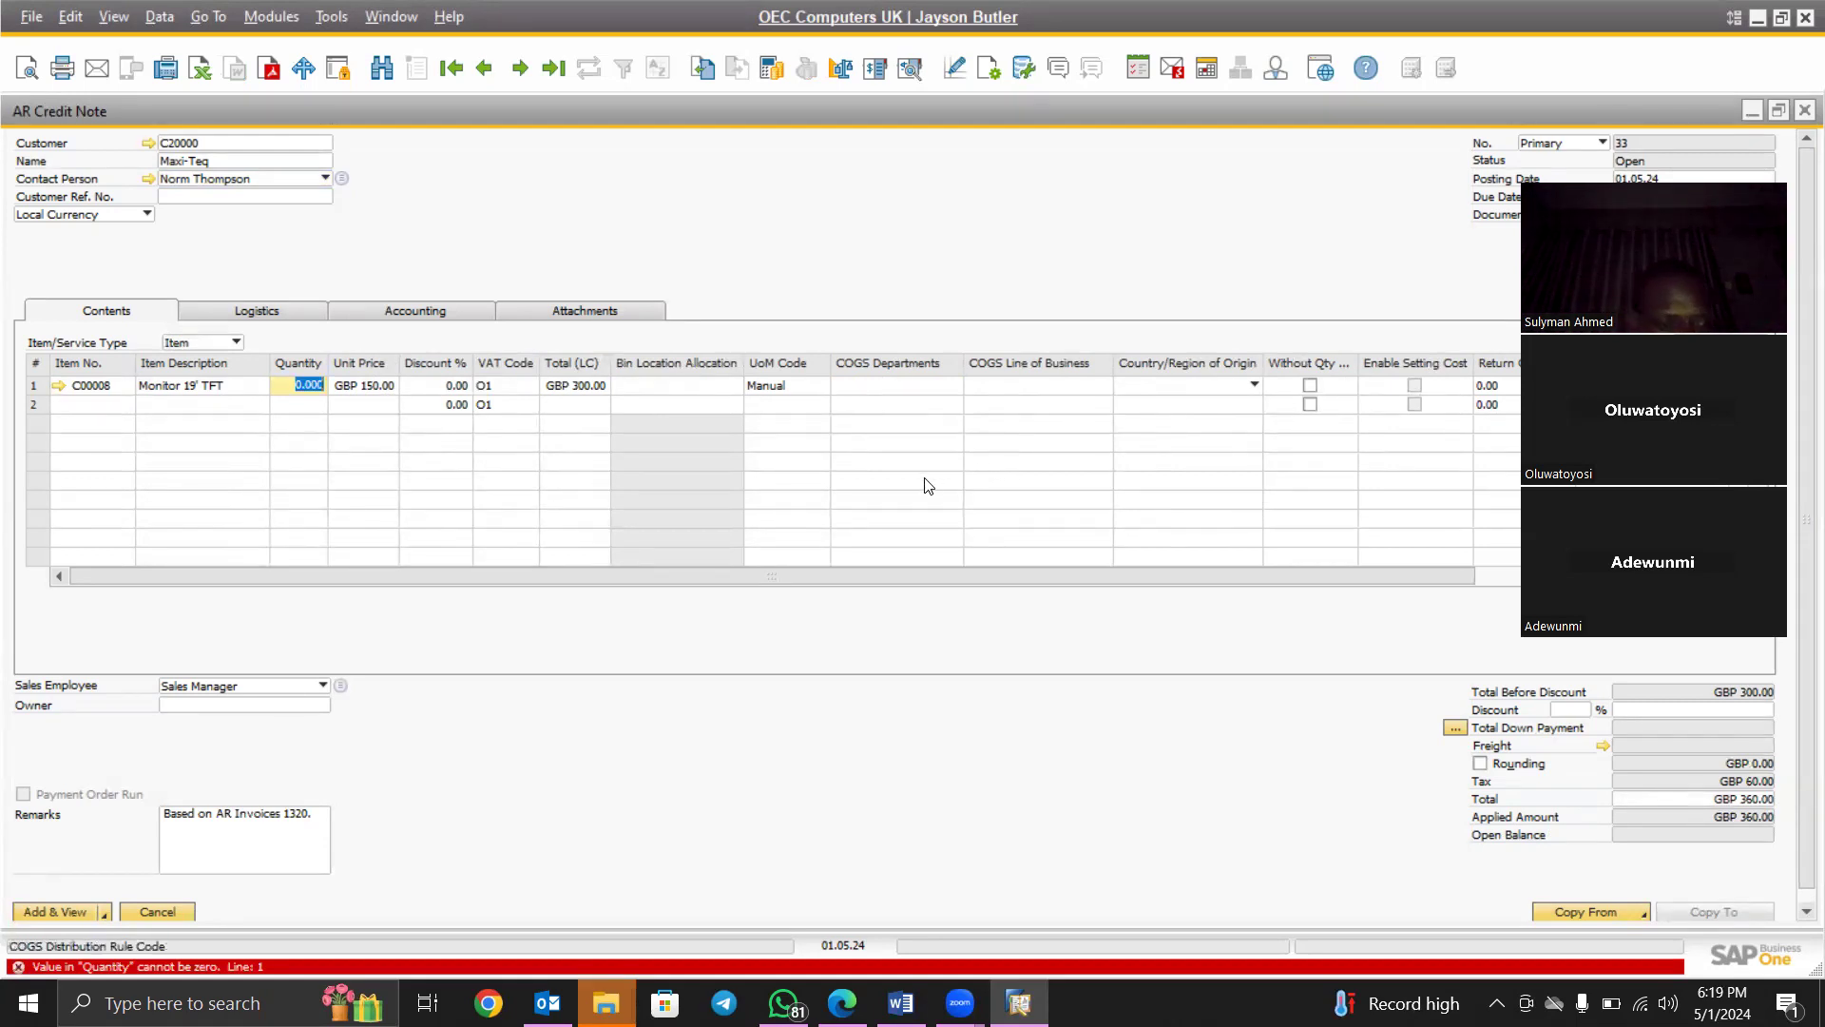
pyautogui.write('2')
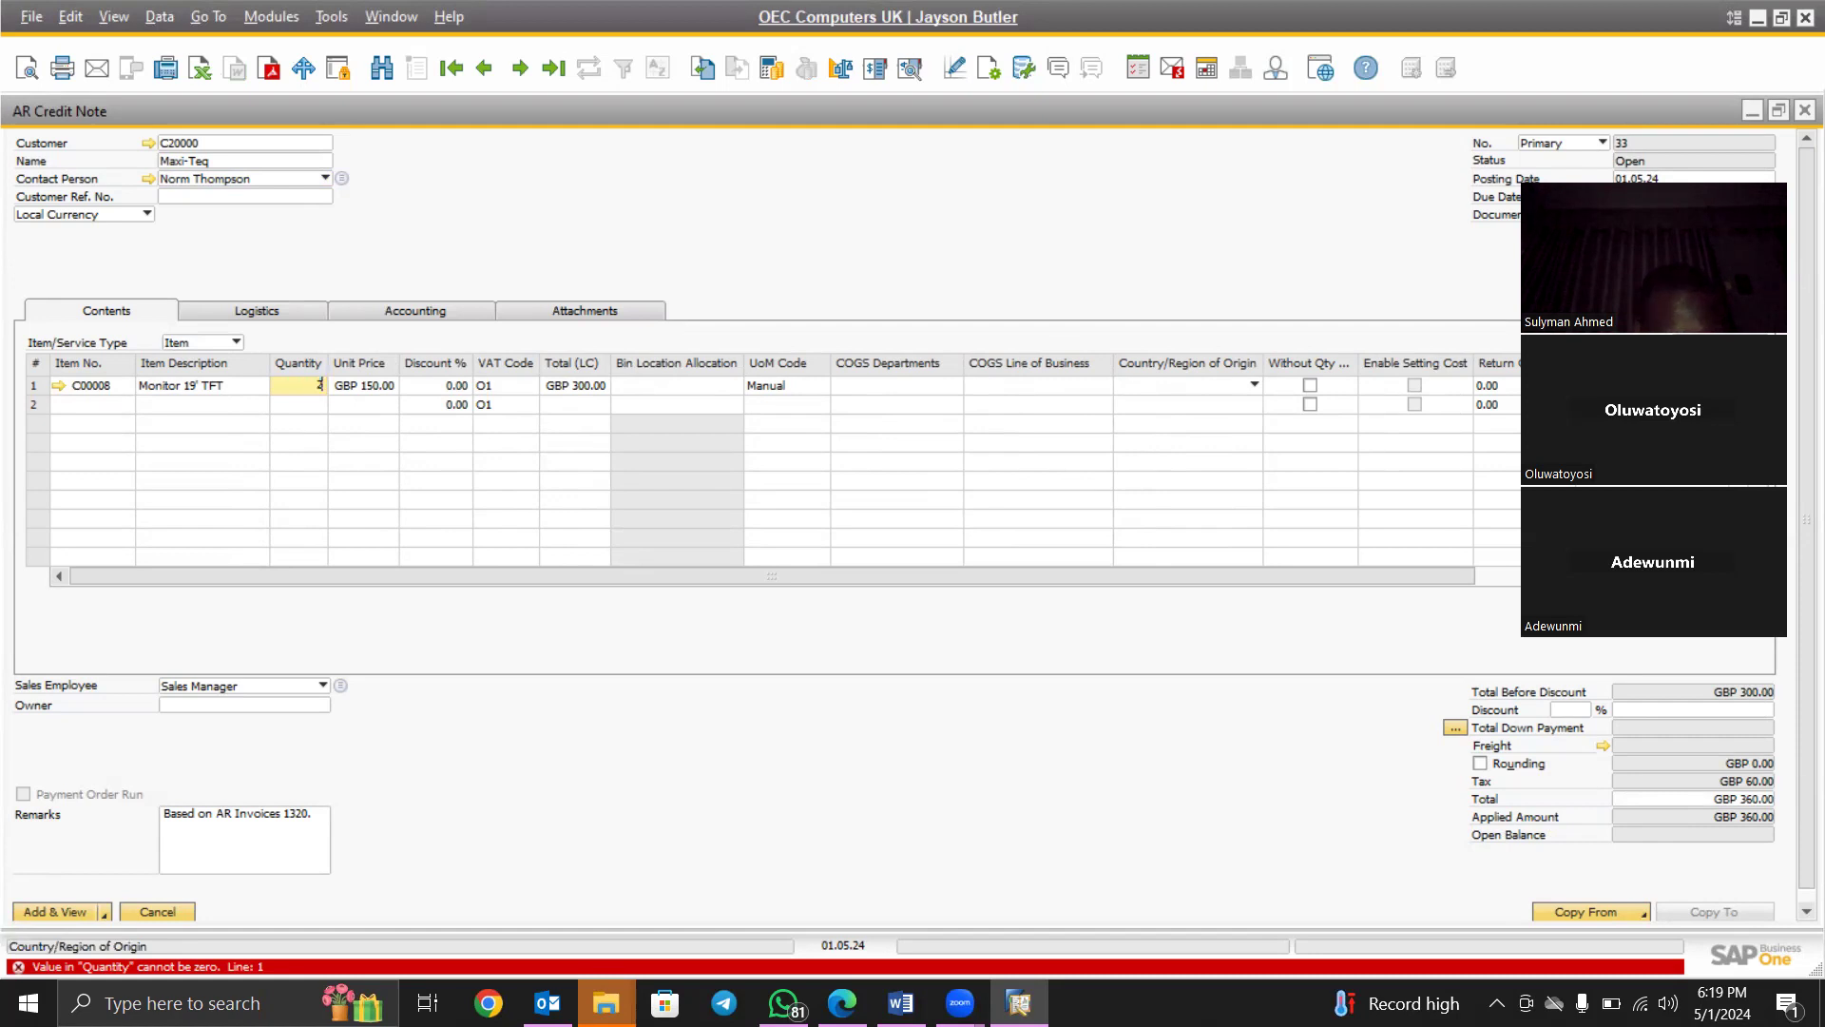
pyautogui.click(1310, 386)
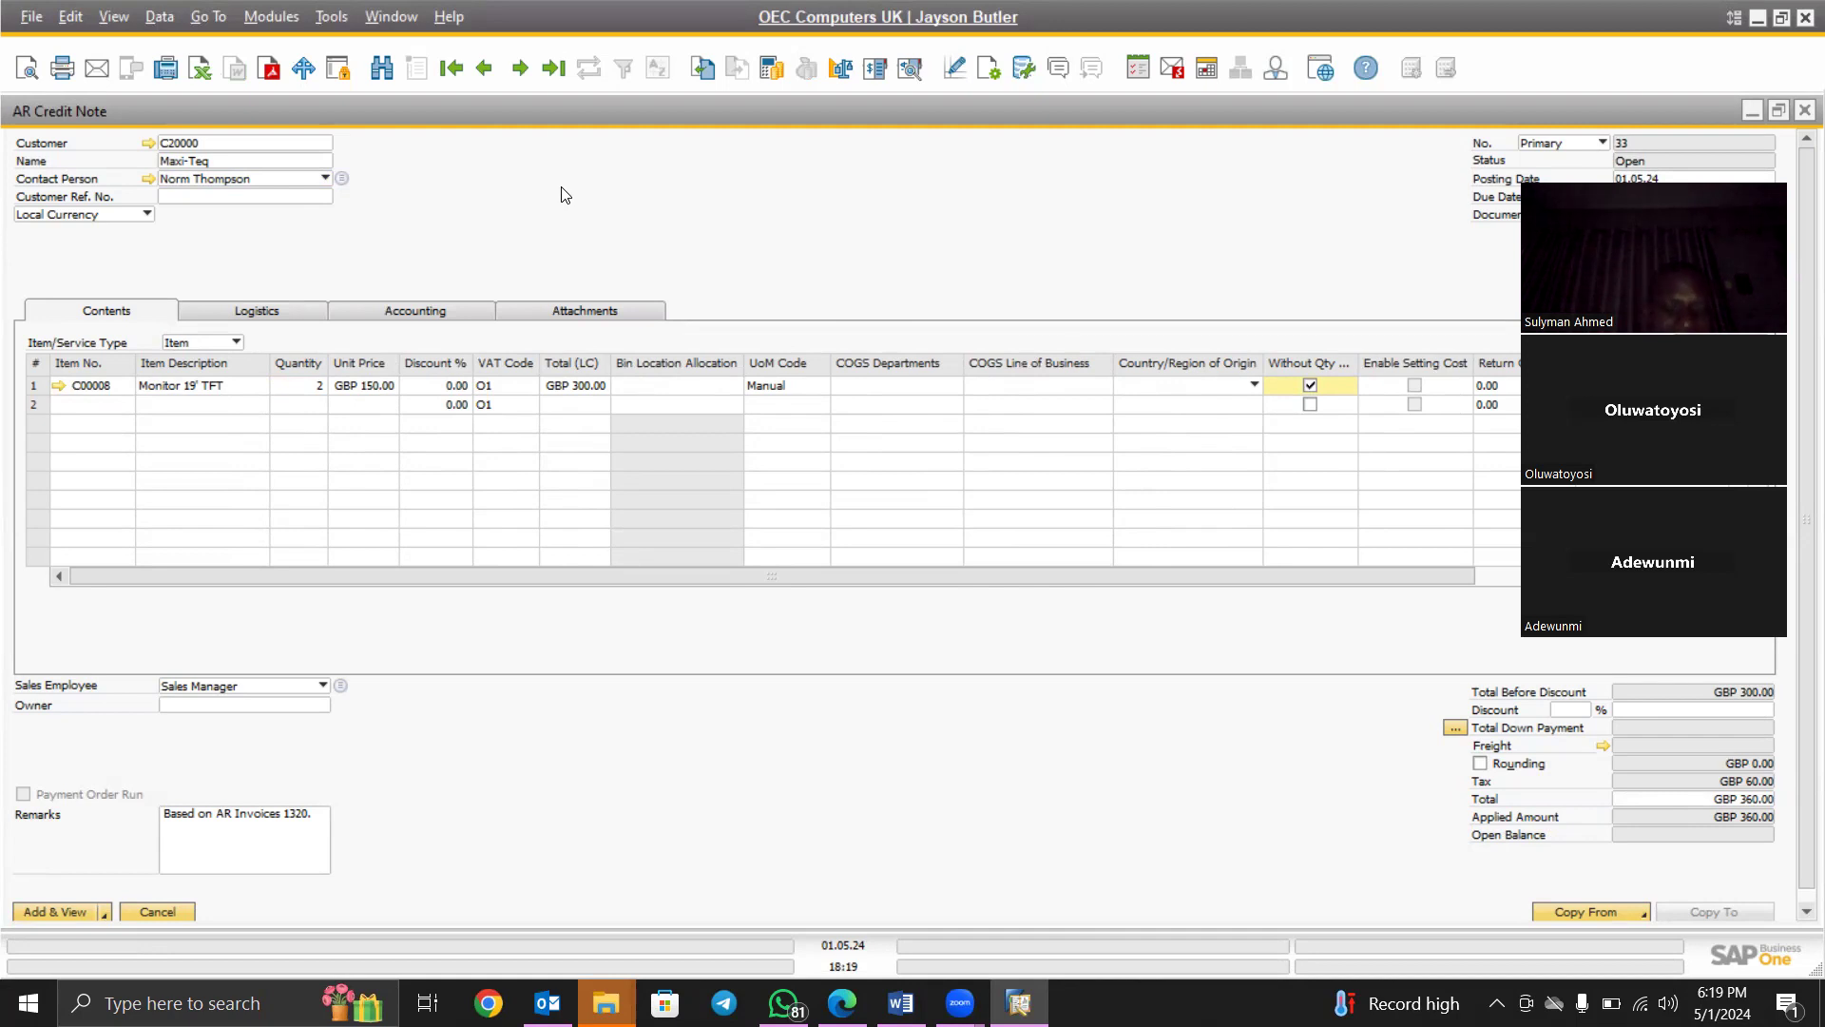
pyautogui.rightClick(558, 241)
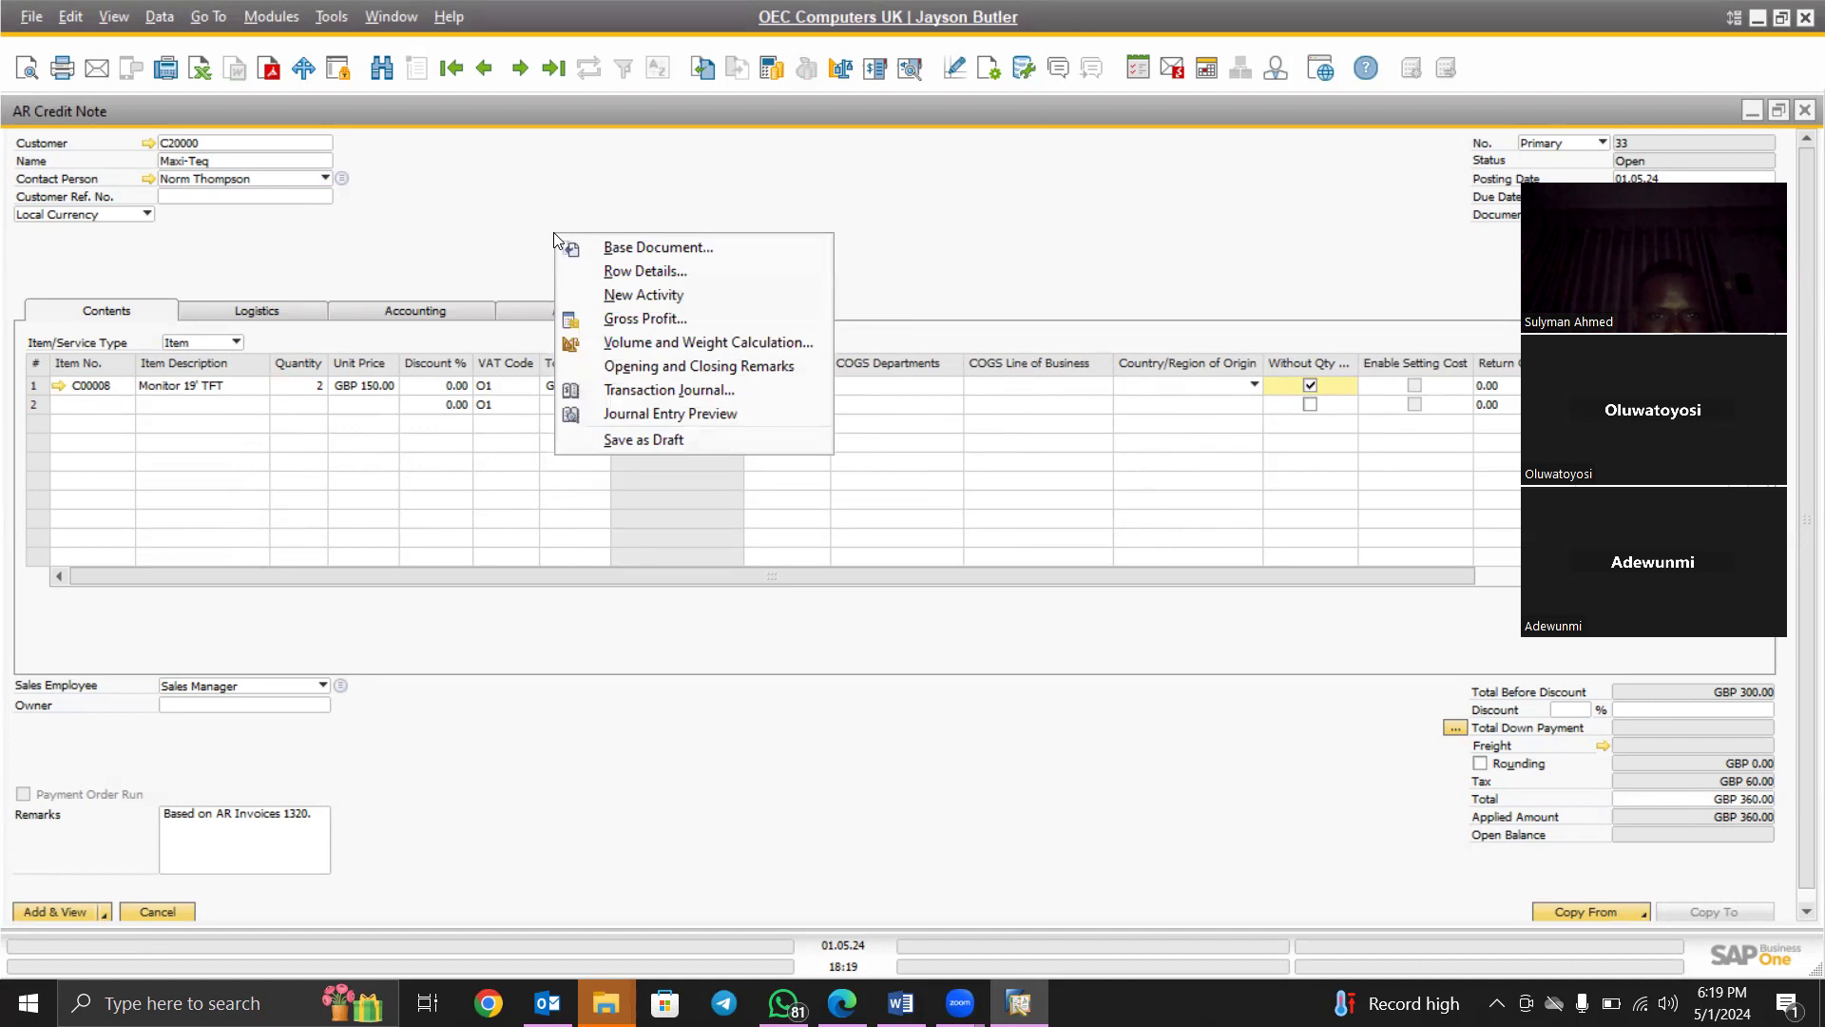
pyautogui.click(727, 416)
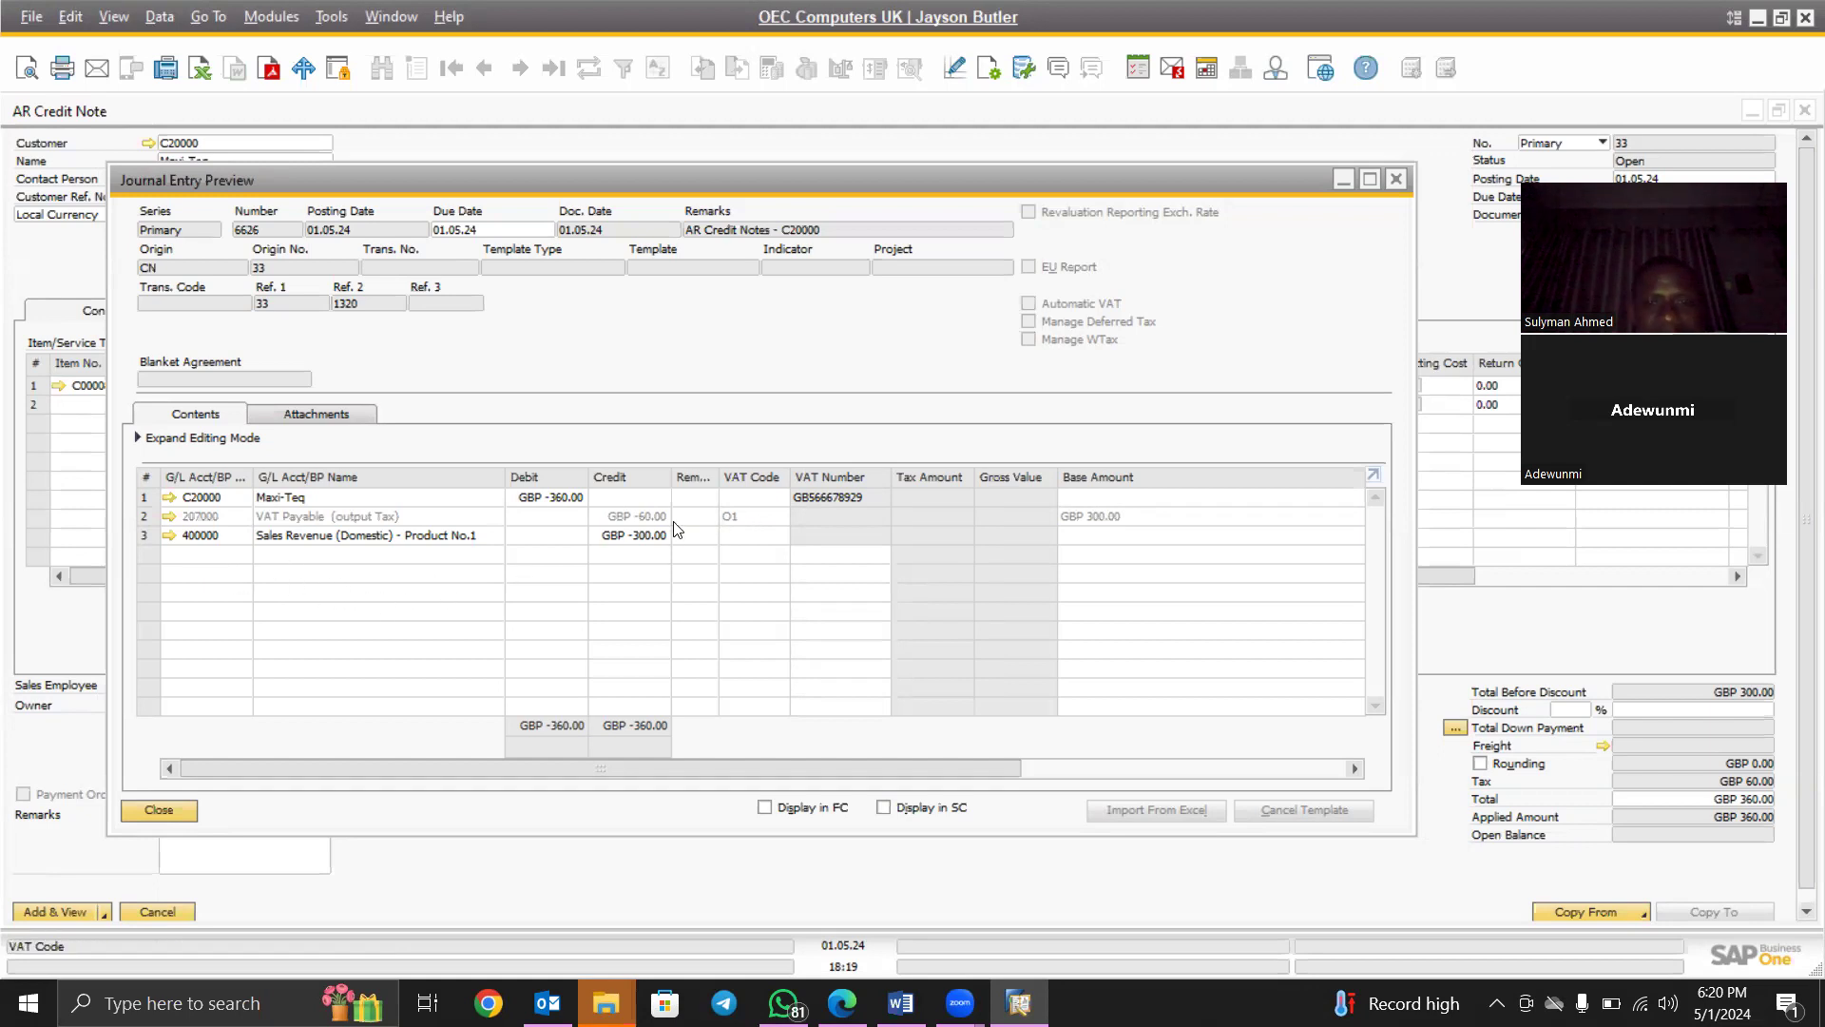
pyautogui.click(1396, 179)
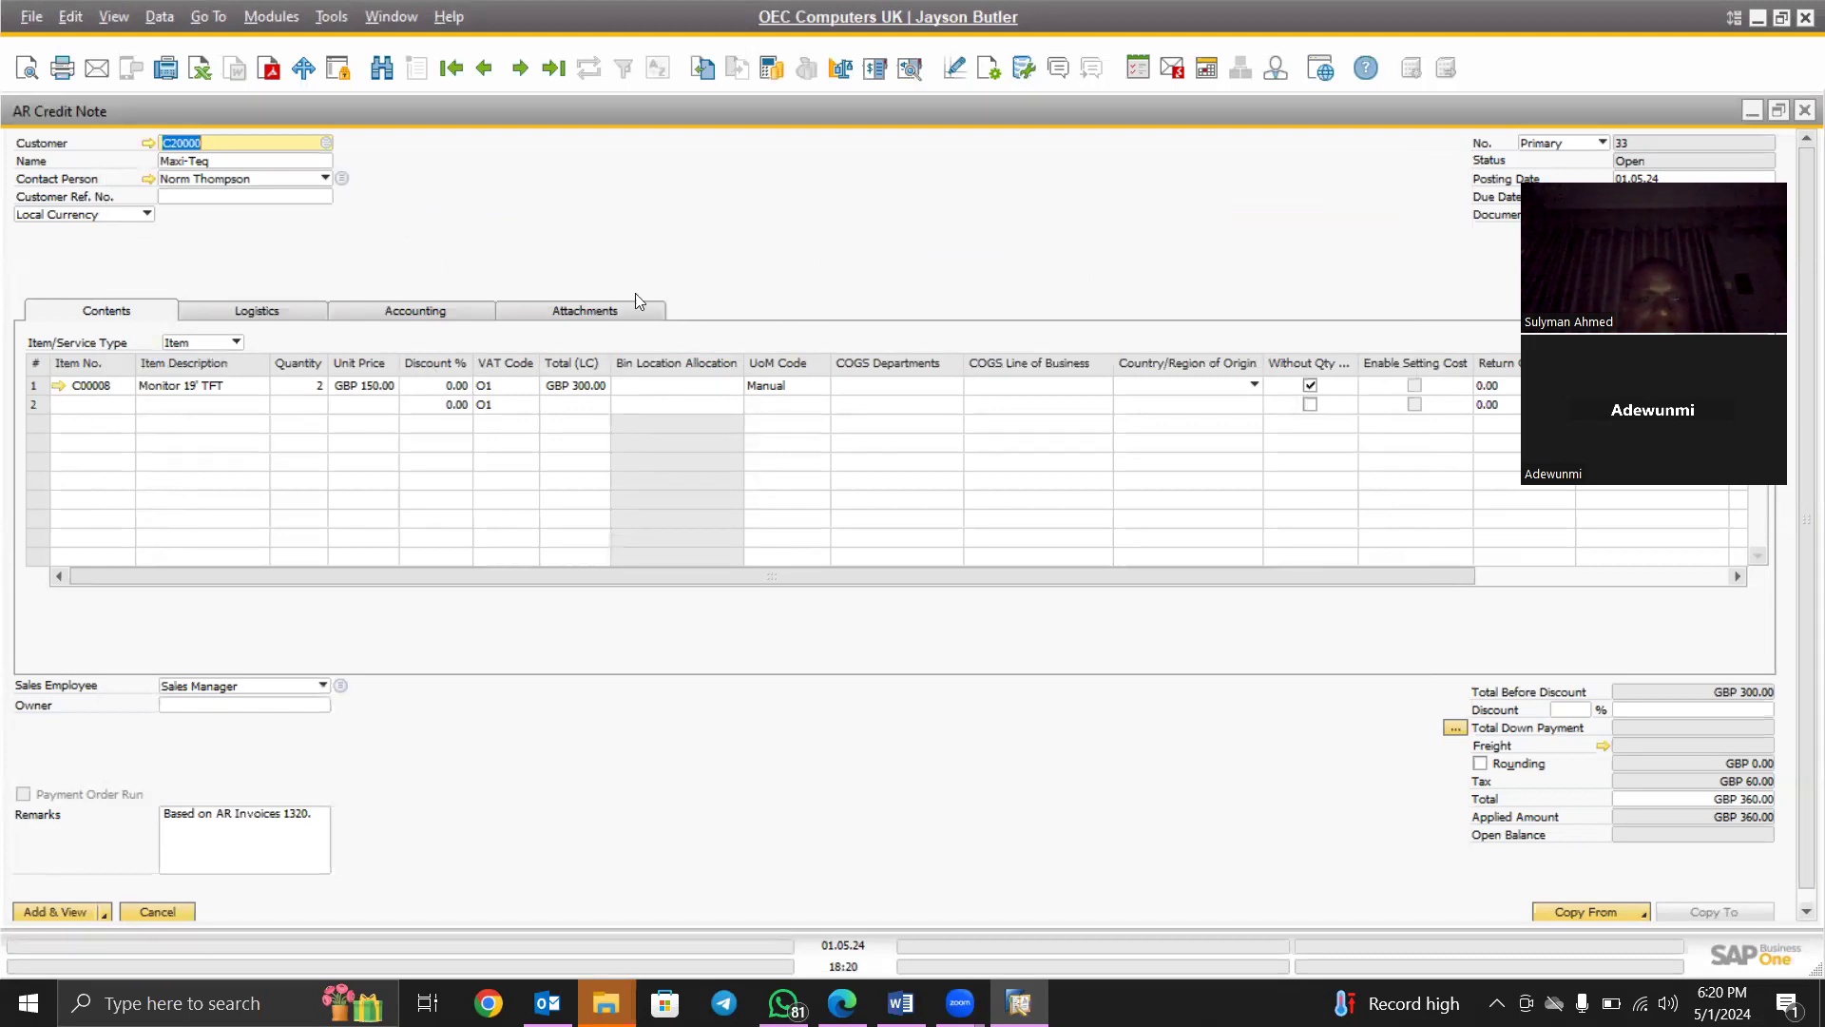
pyautogui.rightClick(593, 234)
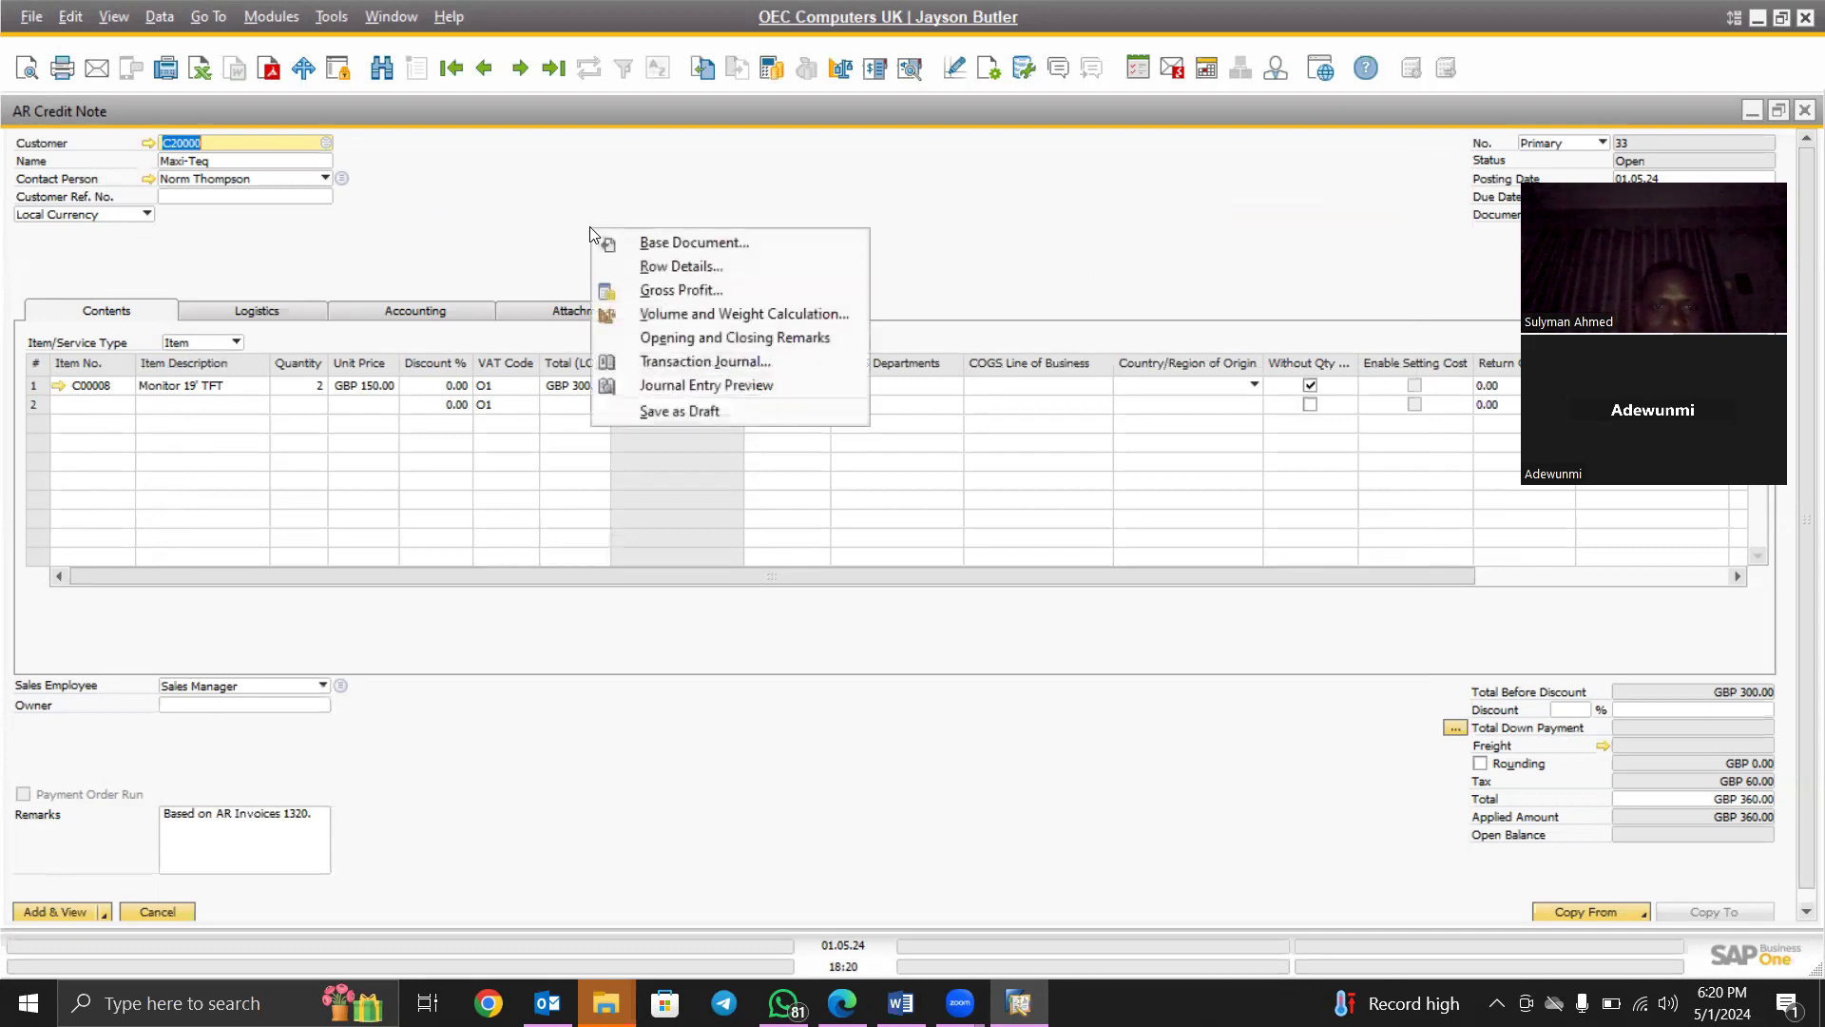
pyautogui.click(682, 382)
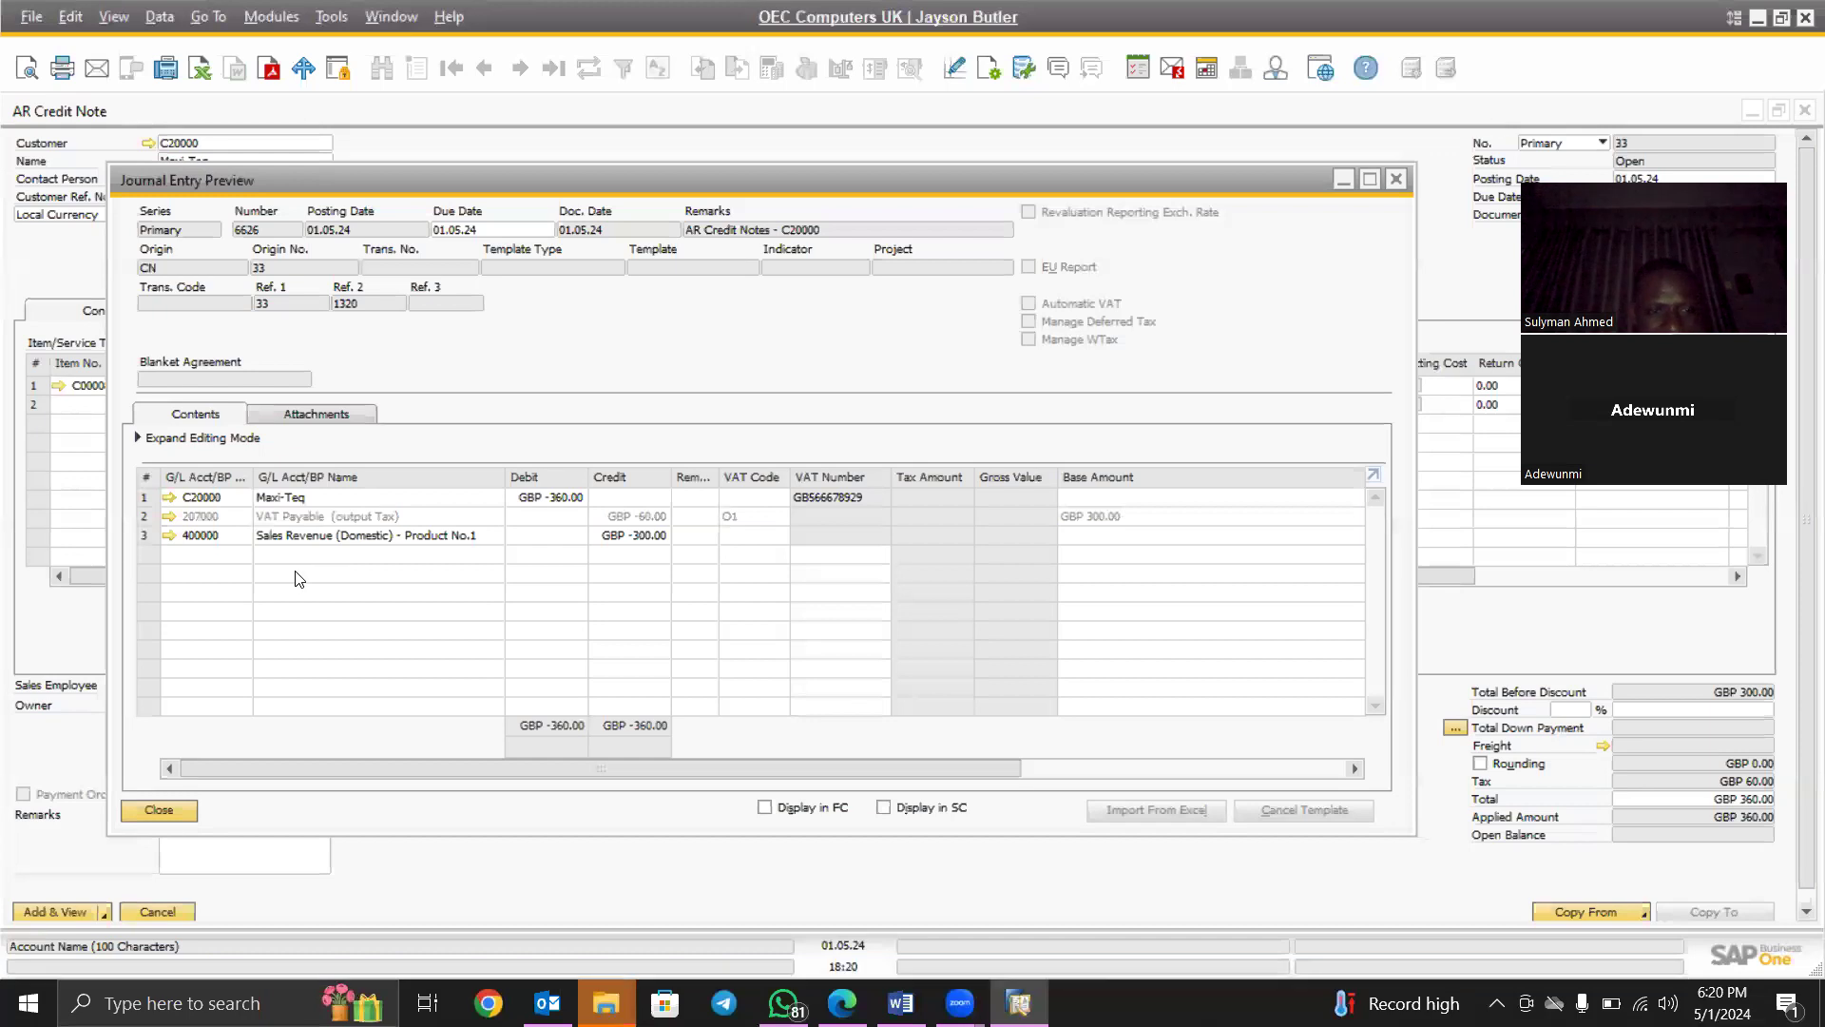
pyautogui.click(1399, 179)
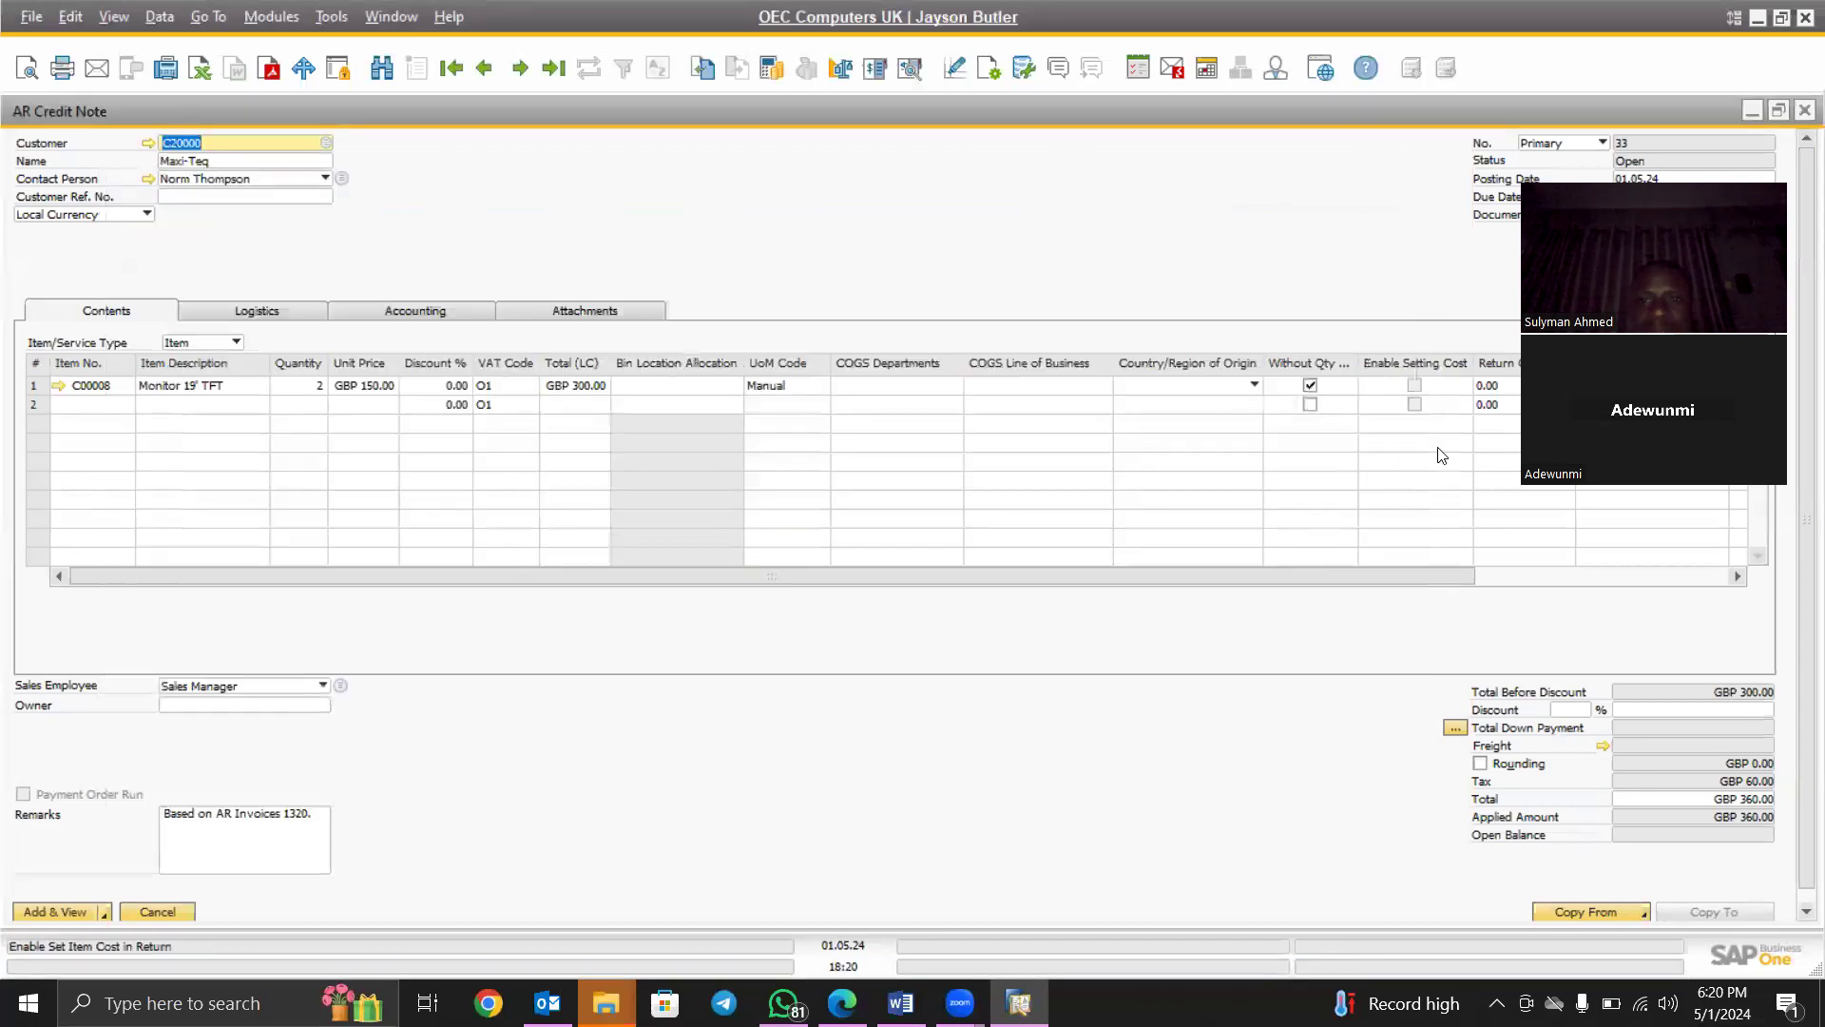